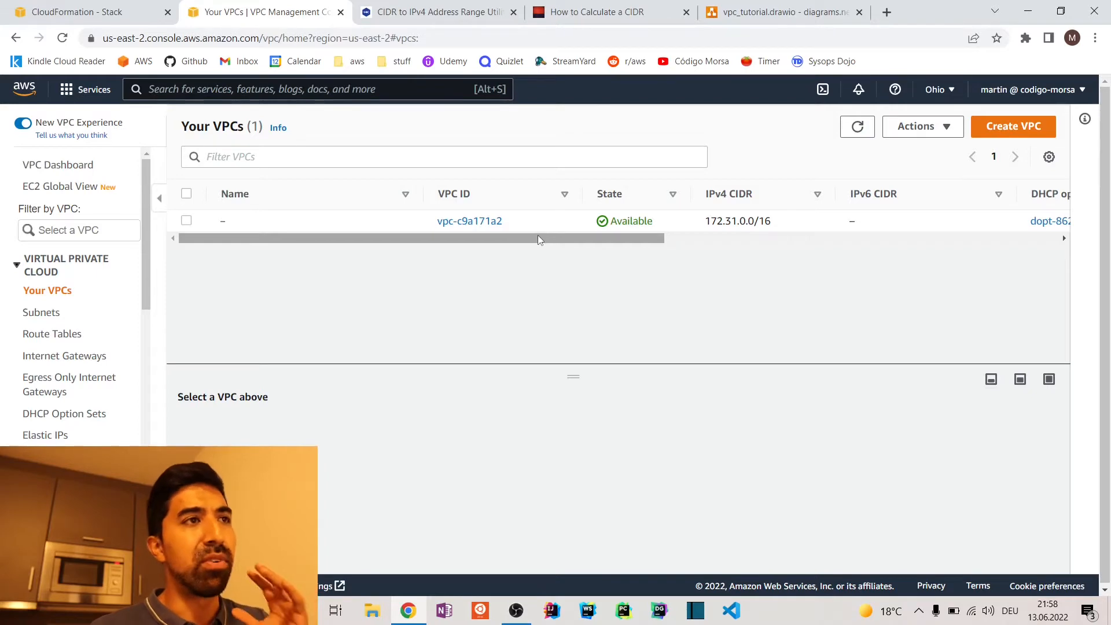
Step: Switch to the vpc_tutorial.drawio diagram and examine the NAT Gateway, the private subnet and the EC2 instance inside it
left_click(747, 7)
scroll(625, 316, "down", 2)
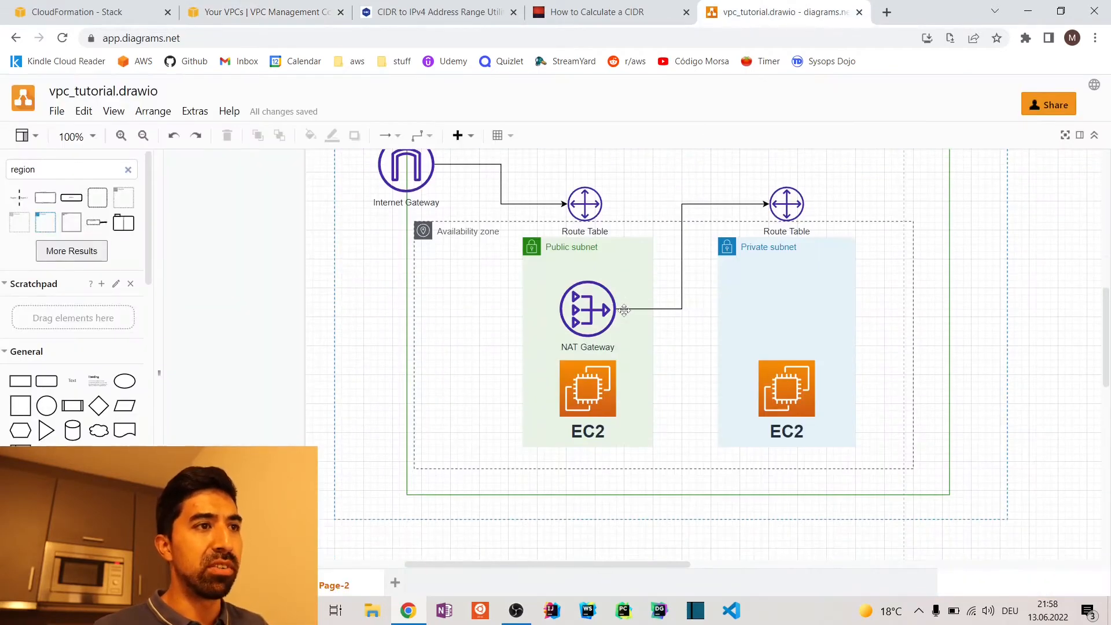
scroll(634, 315, "up", 1)
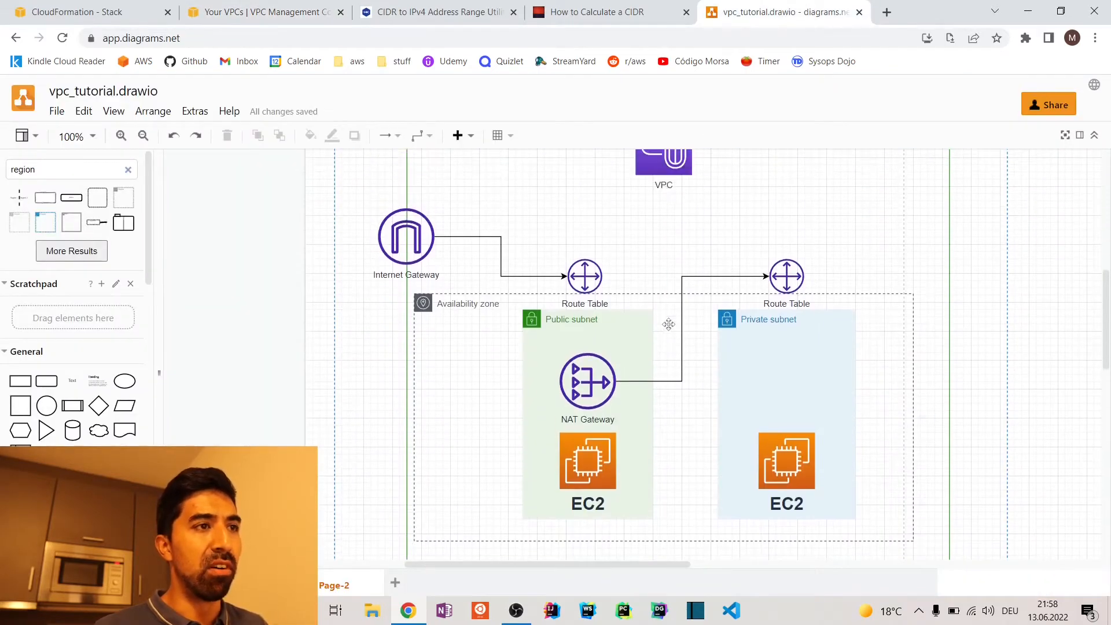
left_click(605, 403)
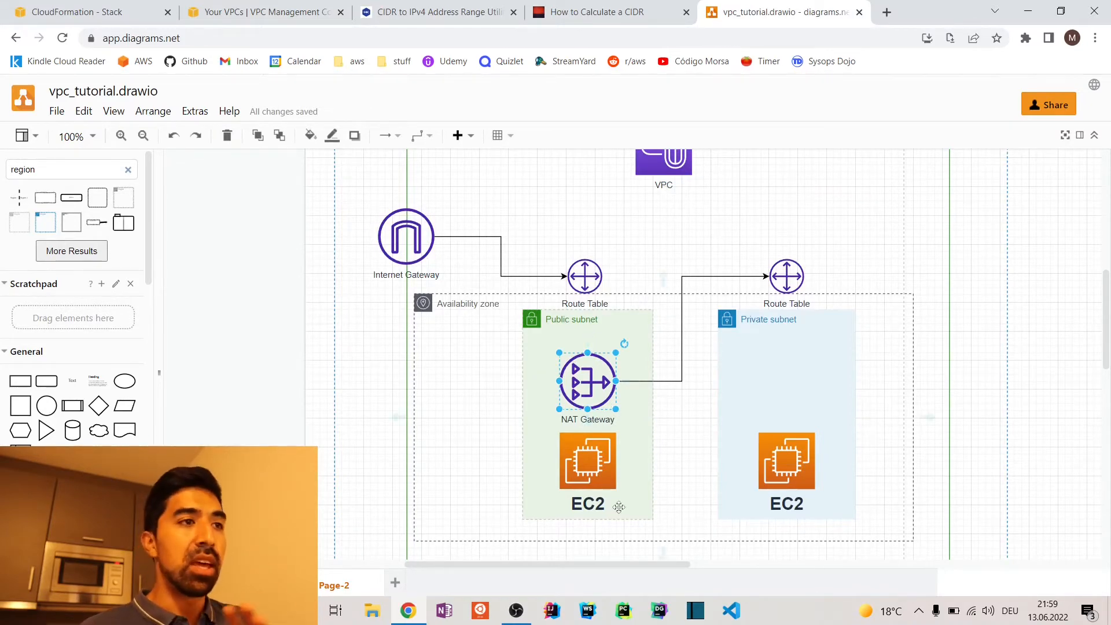
left_click(732, 481)
left_click(774, 468)
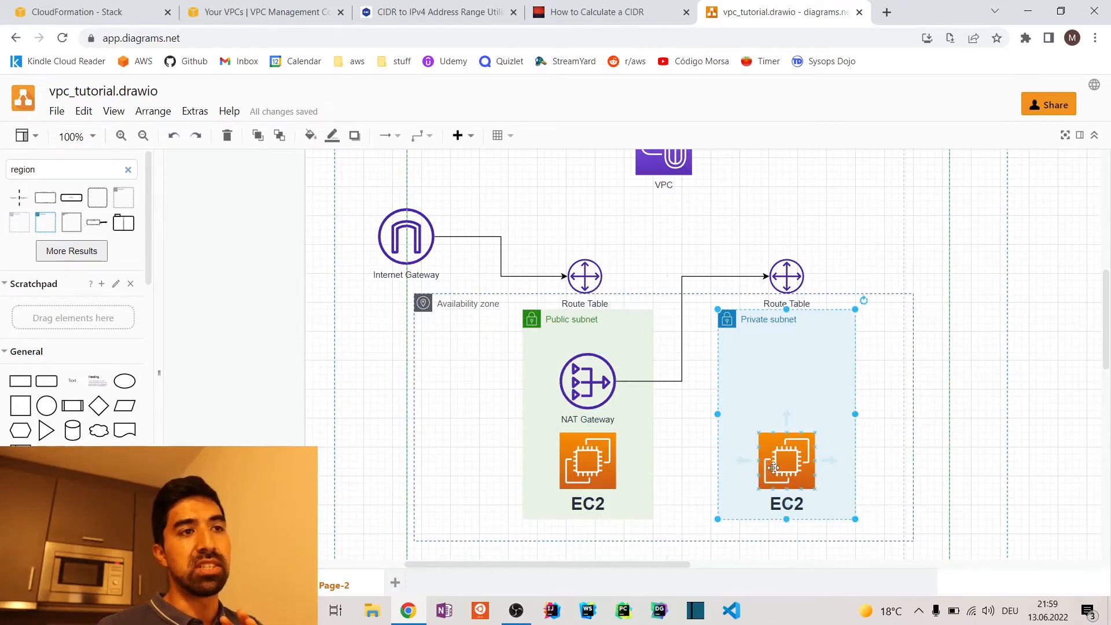
left_click(777, 468)
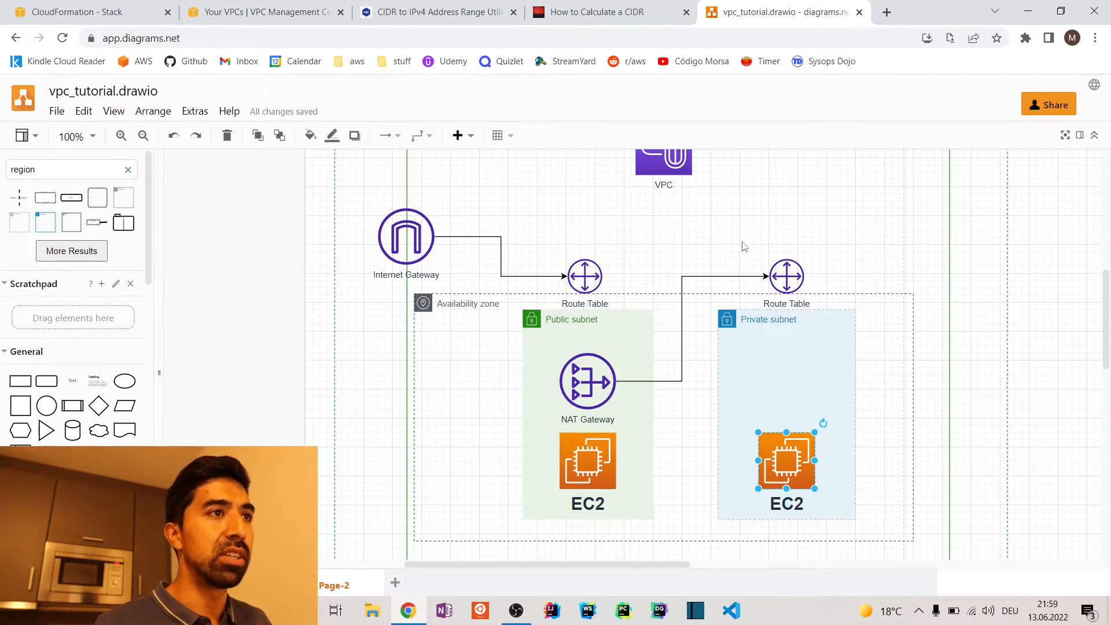
Step: Return to the AWS console, search the services for "vpc" and open the VPC dashboard
left_click(318, 8)
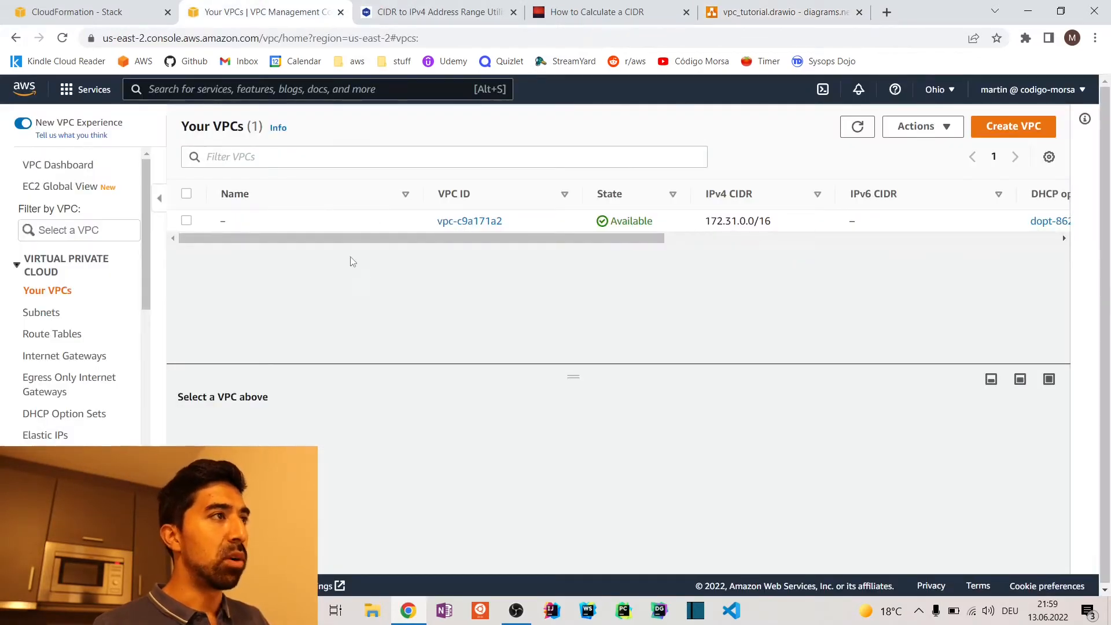
left_click(248, 89)
type("vpc")
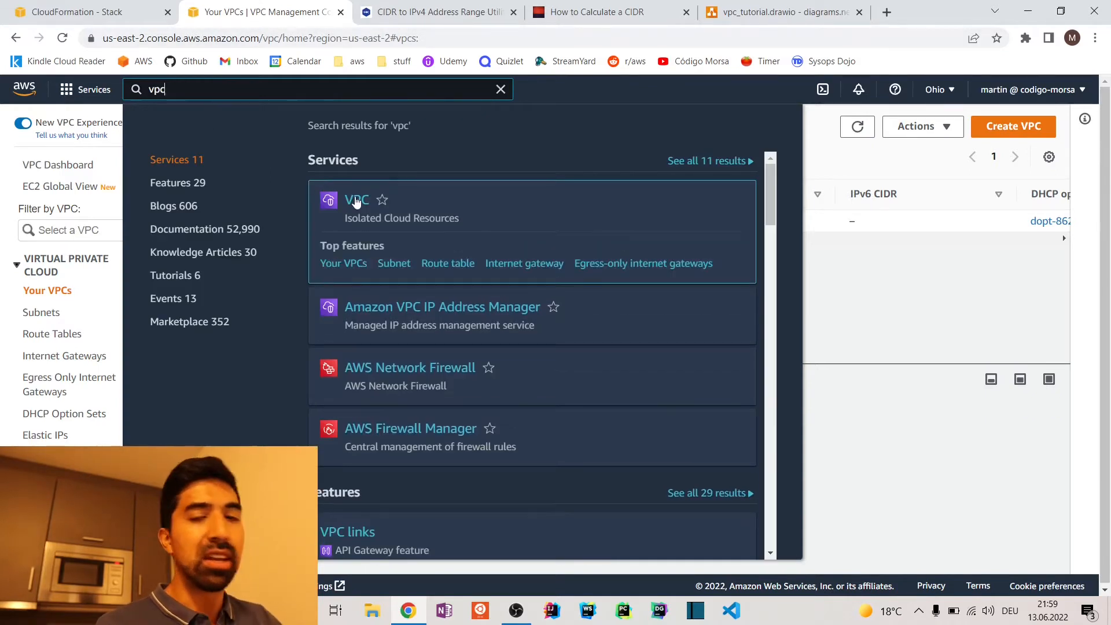
left_click(357, 201)
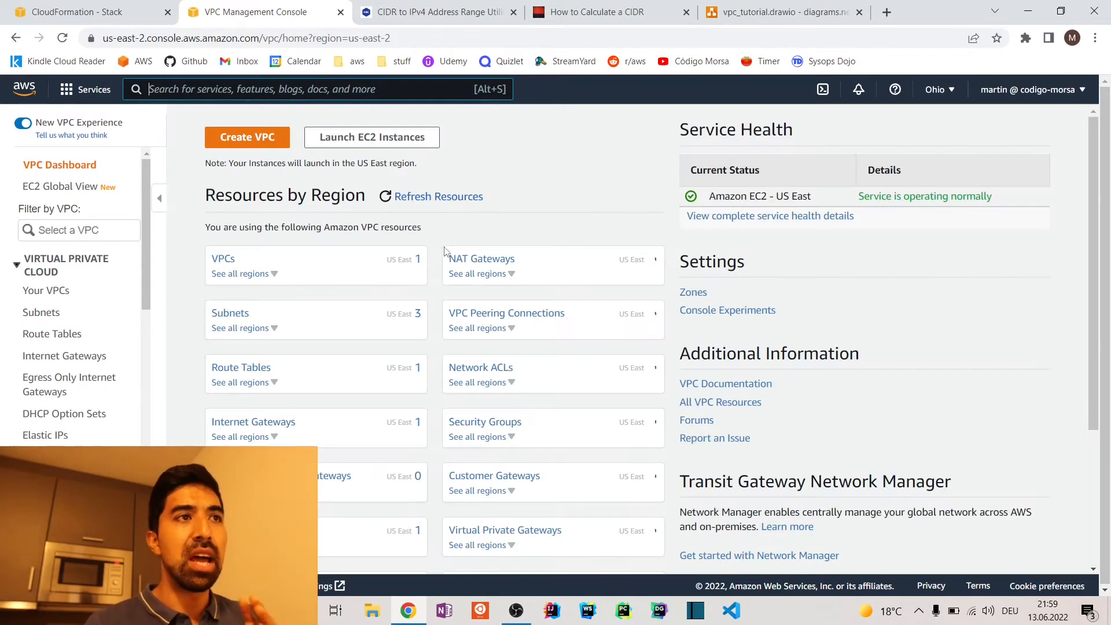
Step: Check the list of available AWS regions, keep Ohio, and open the region's list of VPCs
left_click(935, 89)
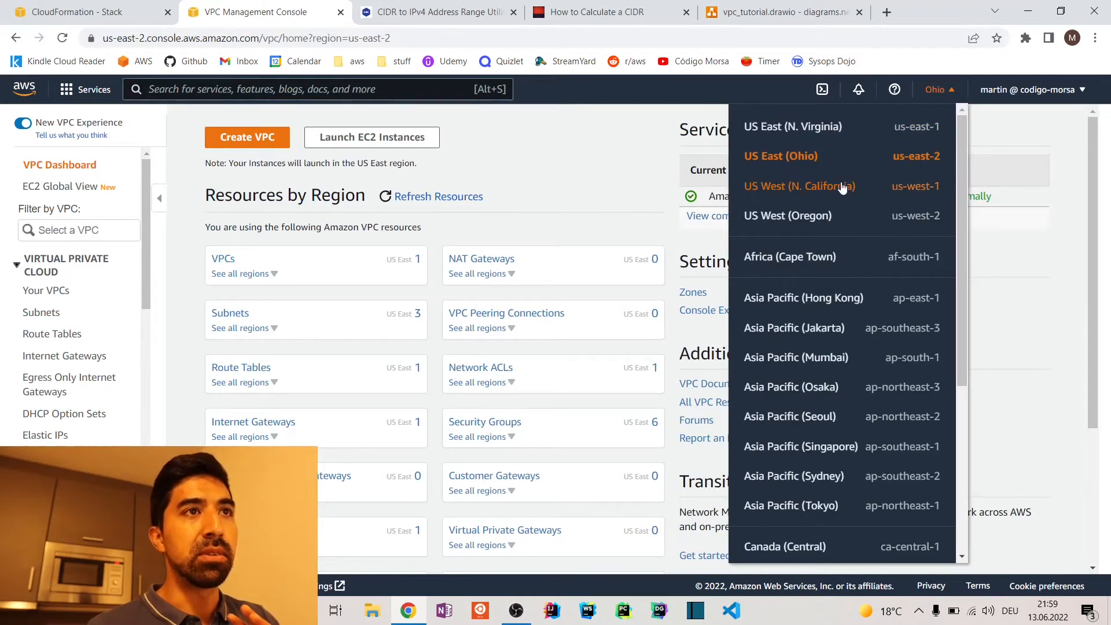
left_click(599, 140)
left_click(219, 258)
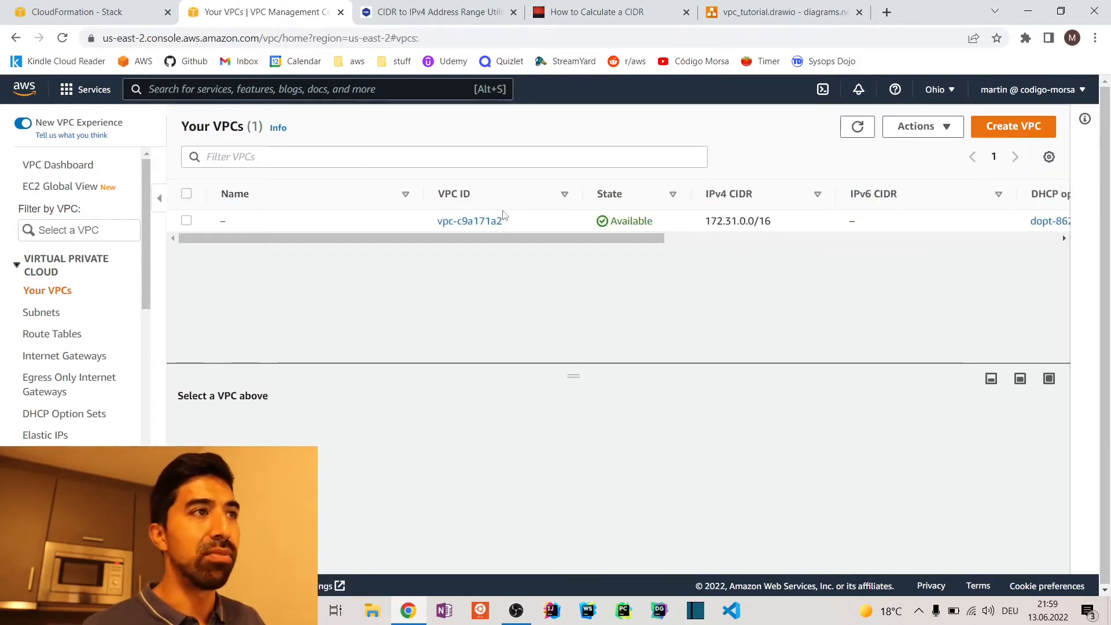
Step: Examine the default VPC's columns through to the owner ID, including the base address and prefix of its IPv4 CIDR
left_click_drag(512, 237, 980, 245)
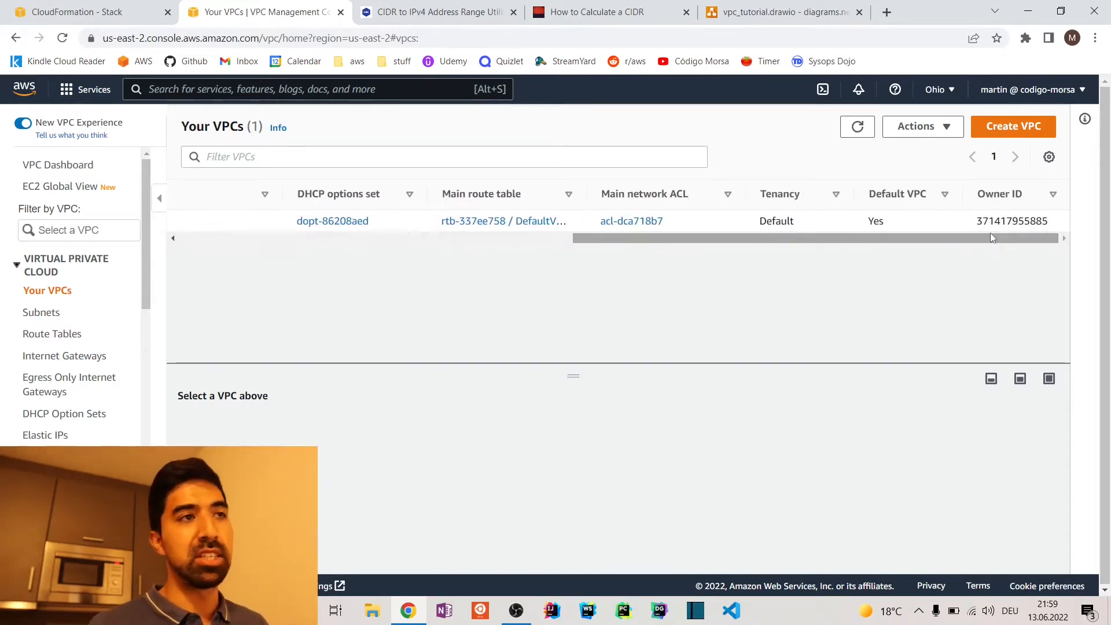
mouse_move(990, 237)
left_mouse_down()
mouse_move(580, 270)
mouse_move(859, 249)
mouse_move(1003, 223)
left_mouse_up()
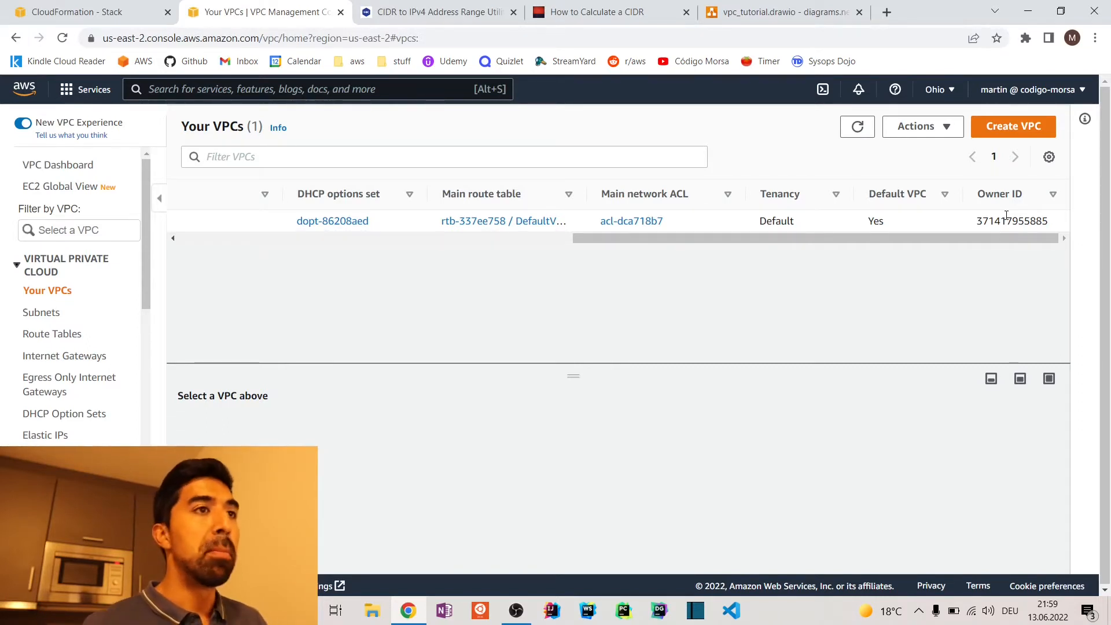
left_click_drag(958, 238, 407, 280)
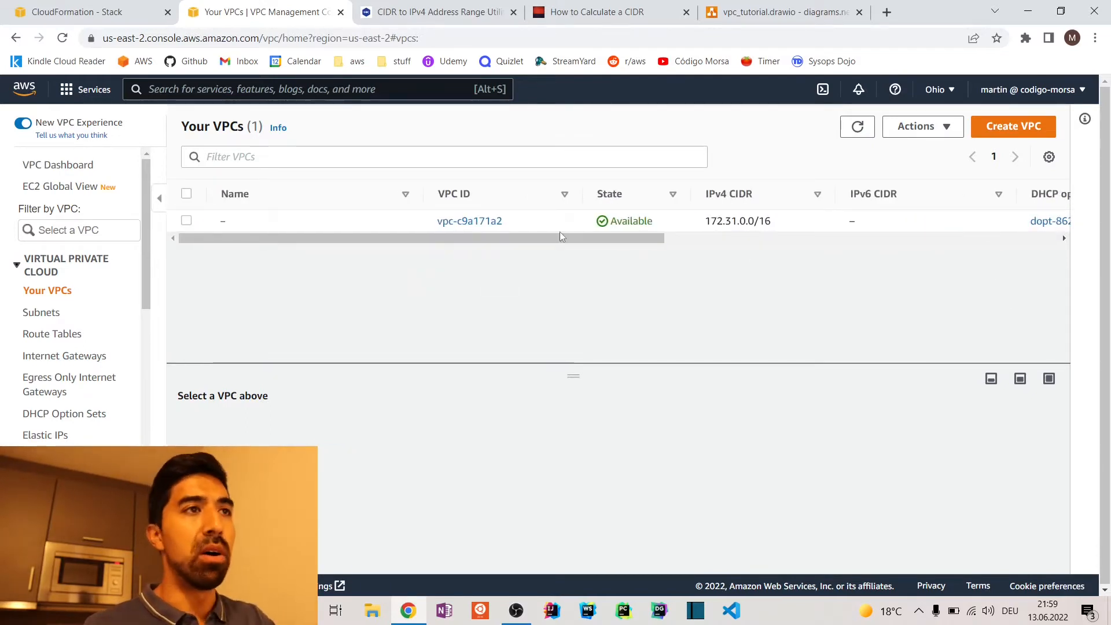
left_click_drag(701, 230, 764, 227)
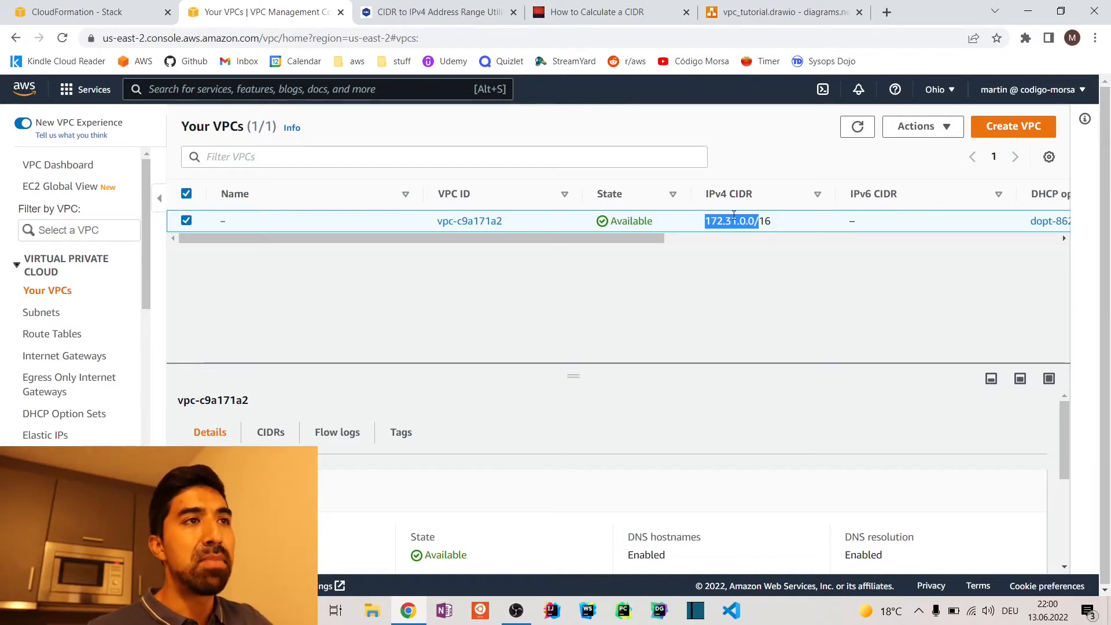
left_click(755, 250)
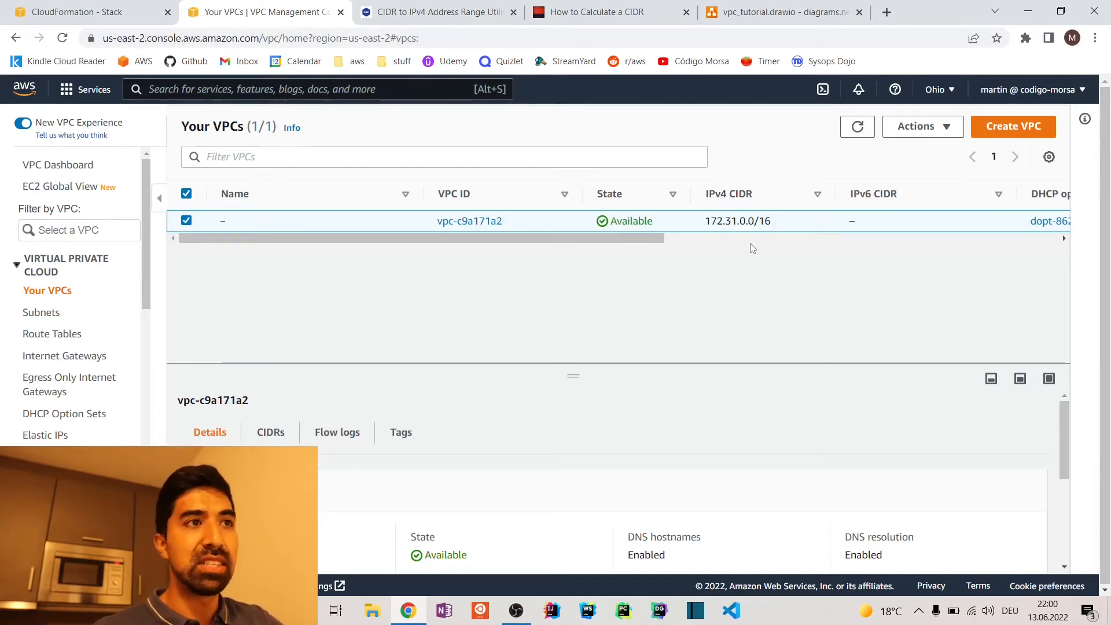
left_click_drag(706, 223, 755, 223)
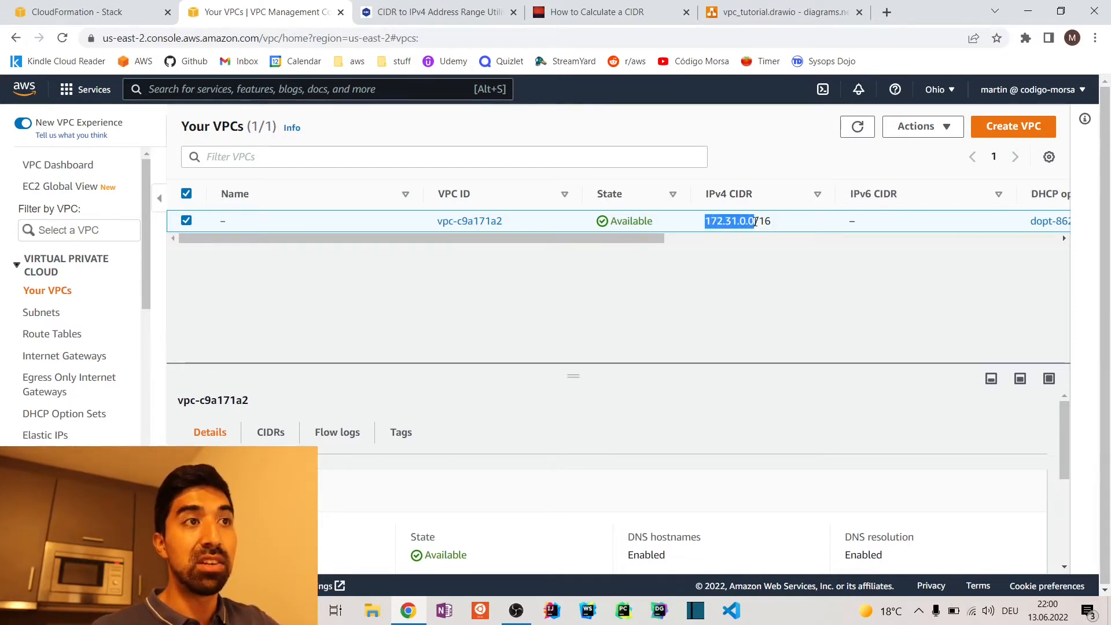
left_click(770, 253)
left_click_drag(755, 223, 776, 224)
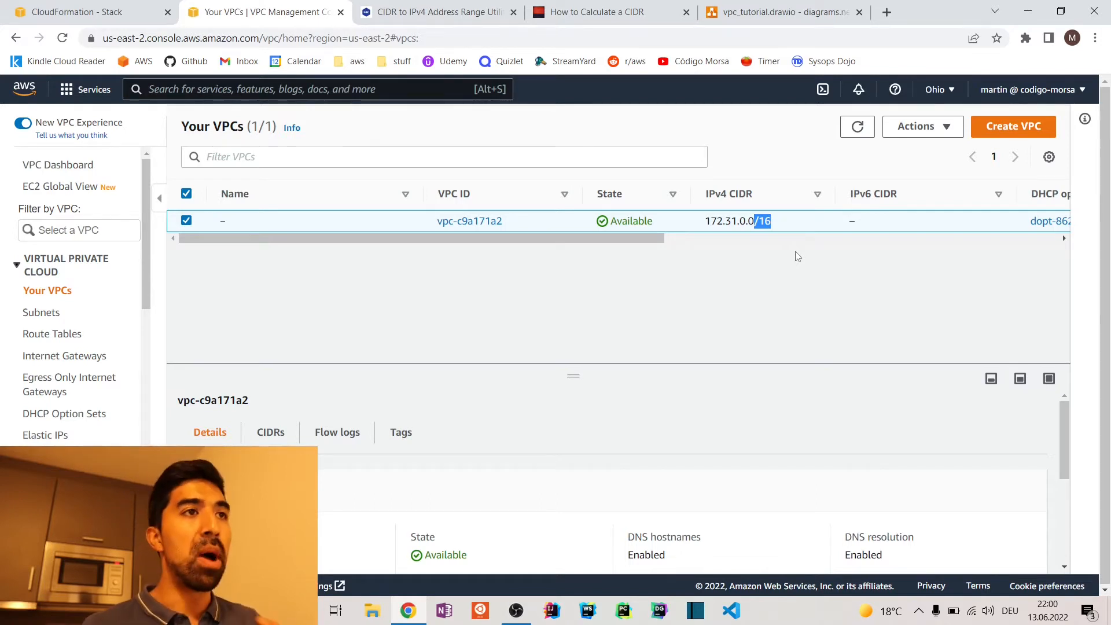
left_click(794, 269)
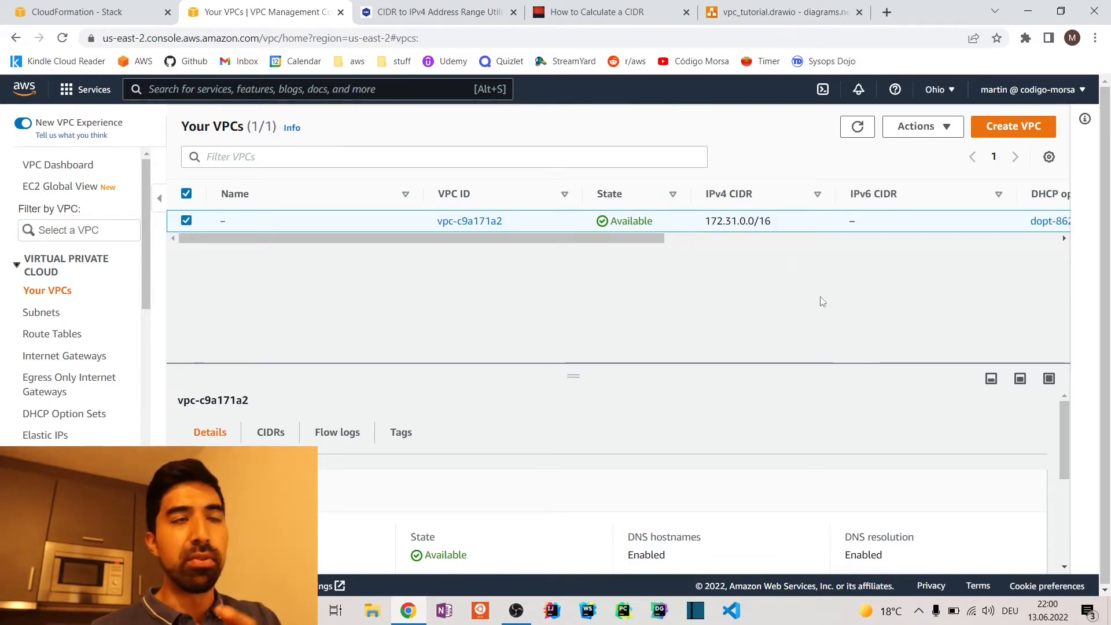
Step: Switch to the How to Calculate a CIDR article, enlarge the page and examine the 2^(32-prefix) address formula
left_click(596, 12)
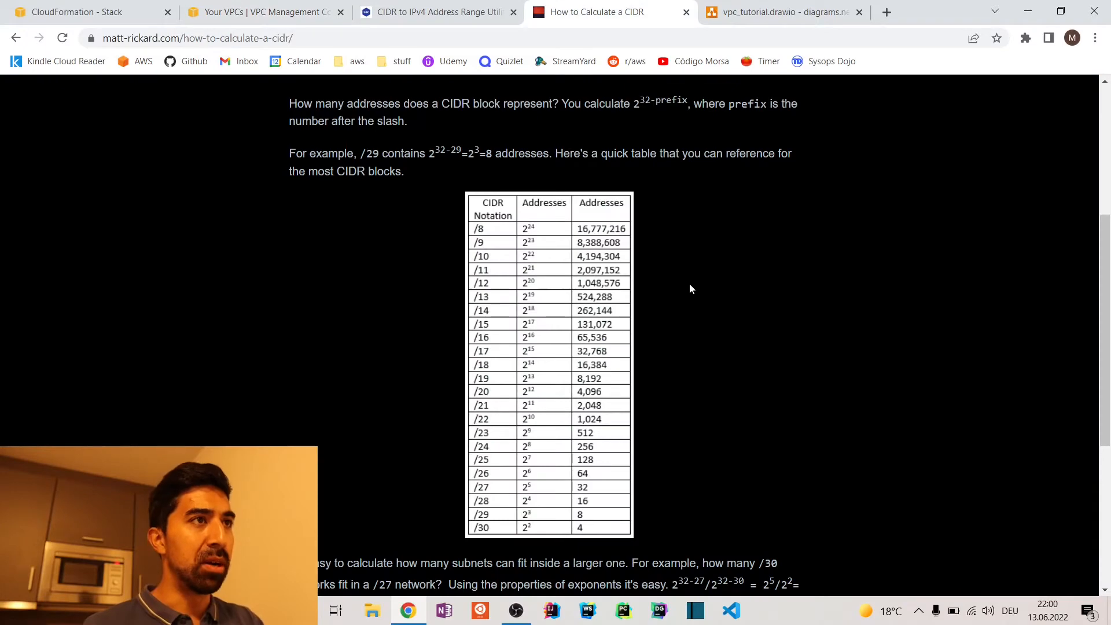
left_click_drag(631, 107, 680, 107)
key("ctrl+plus")
key("ctrl+plus")
key("ctrl+plus")
key("ctrl+plus")
key("ctrl+plus")
key("ctrl+plus")
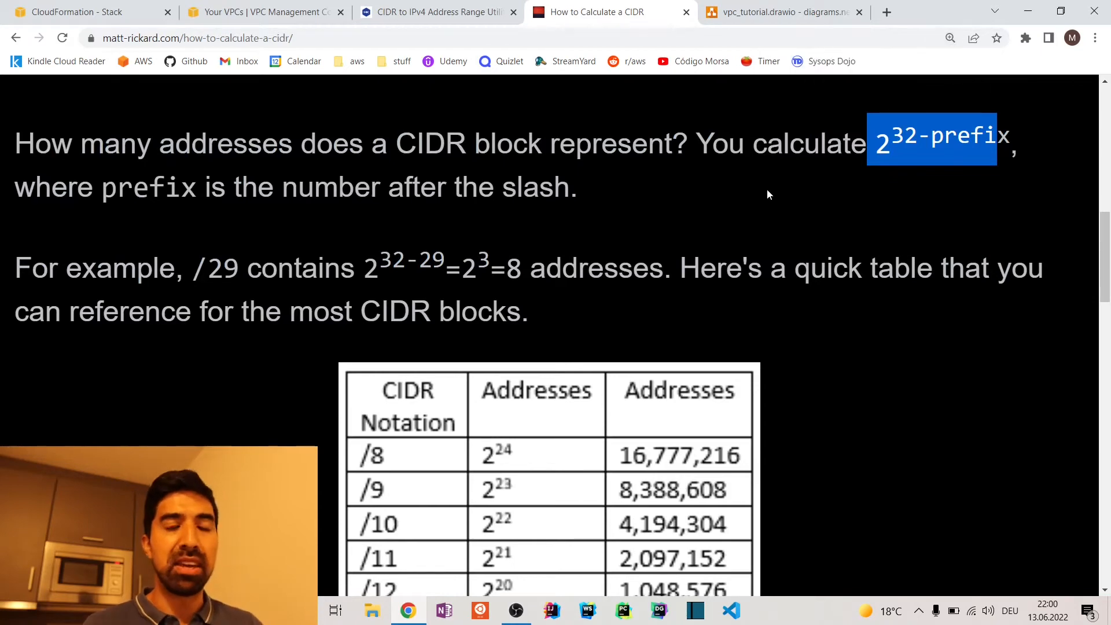
left_click(770, 215)
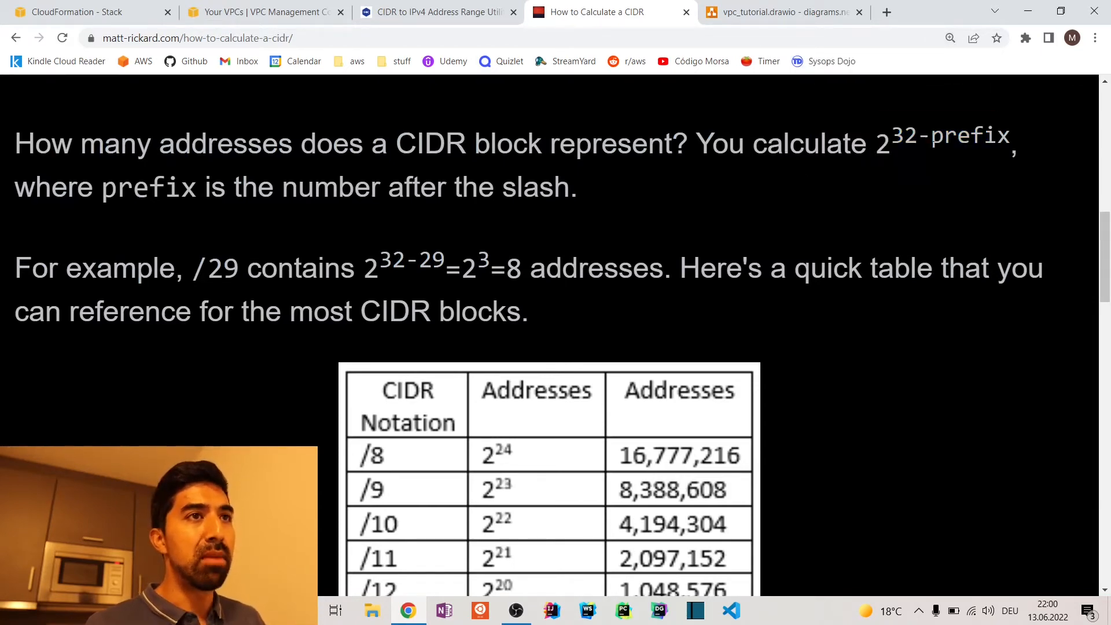
Step: Recheck the default VPC's CIDR prefix and look up the /16 row in the article's CIDR table
left_click(509, 6)
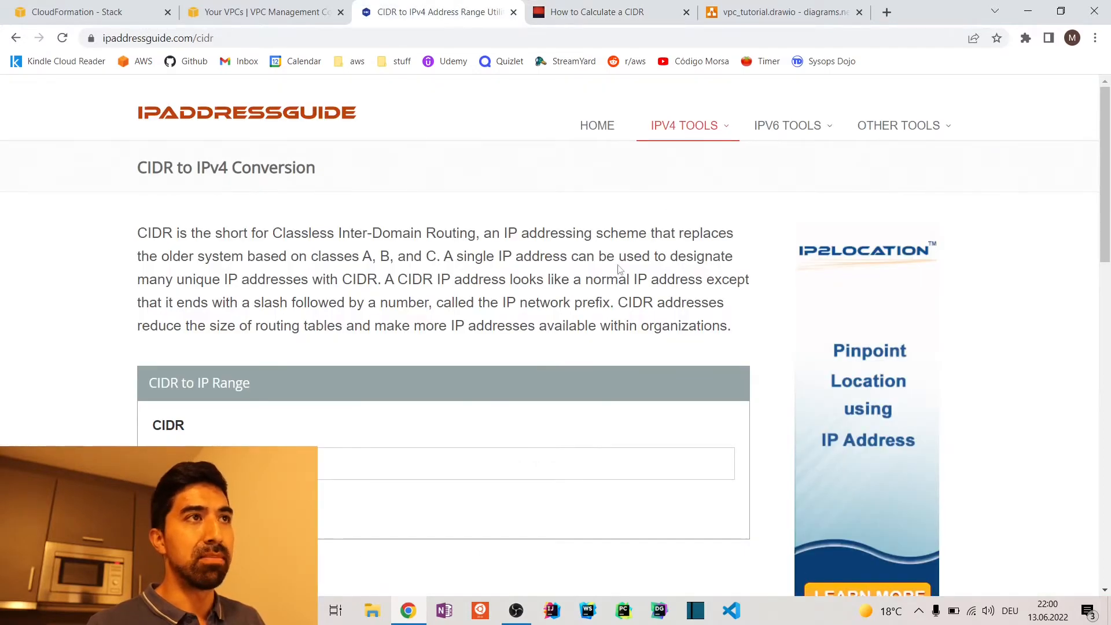
left_click(262, 12)
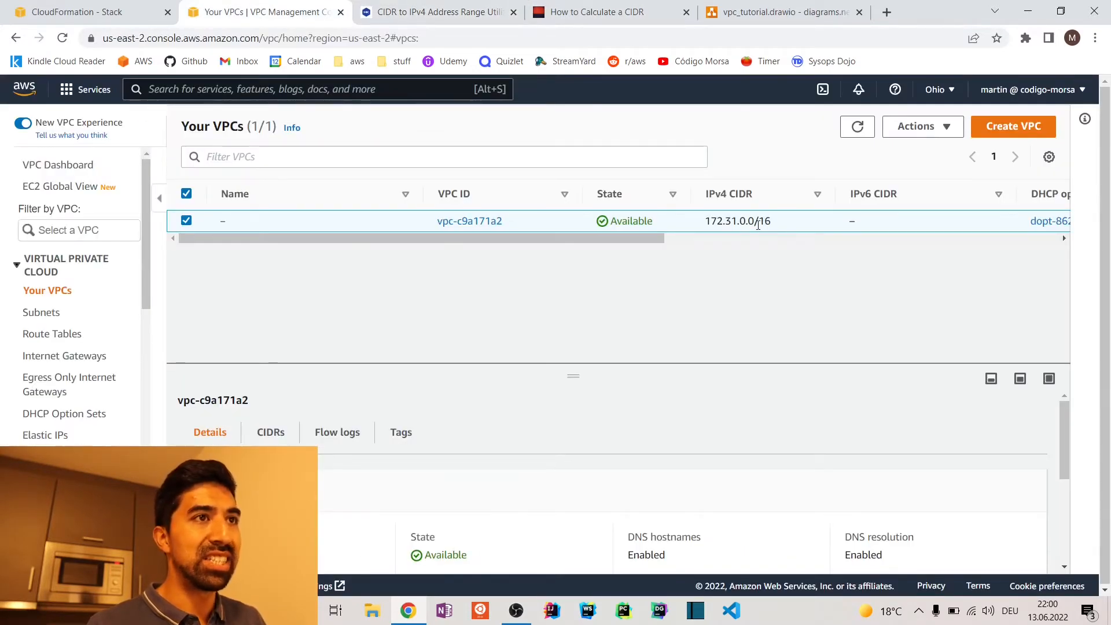
left_click(642, 21)
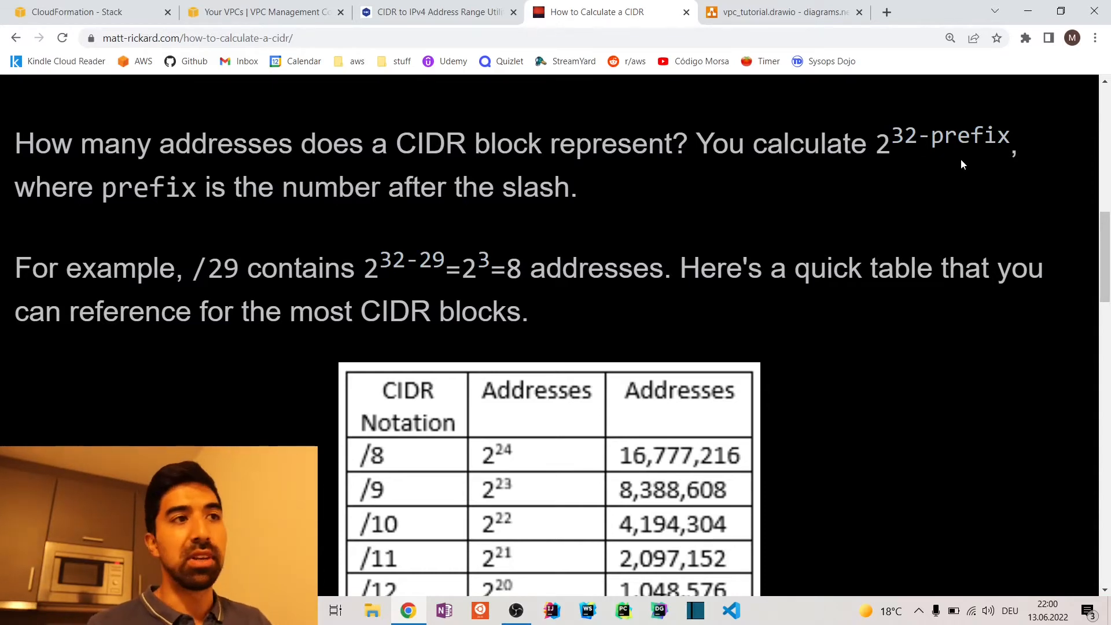
scroll(962, 160, "down", 10)
scroll(590, 386, "down", 2)
scroll(581, 382, "up", 4)
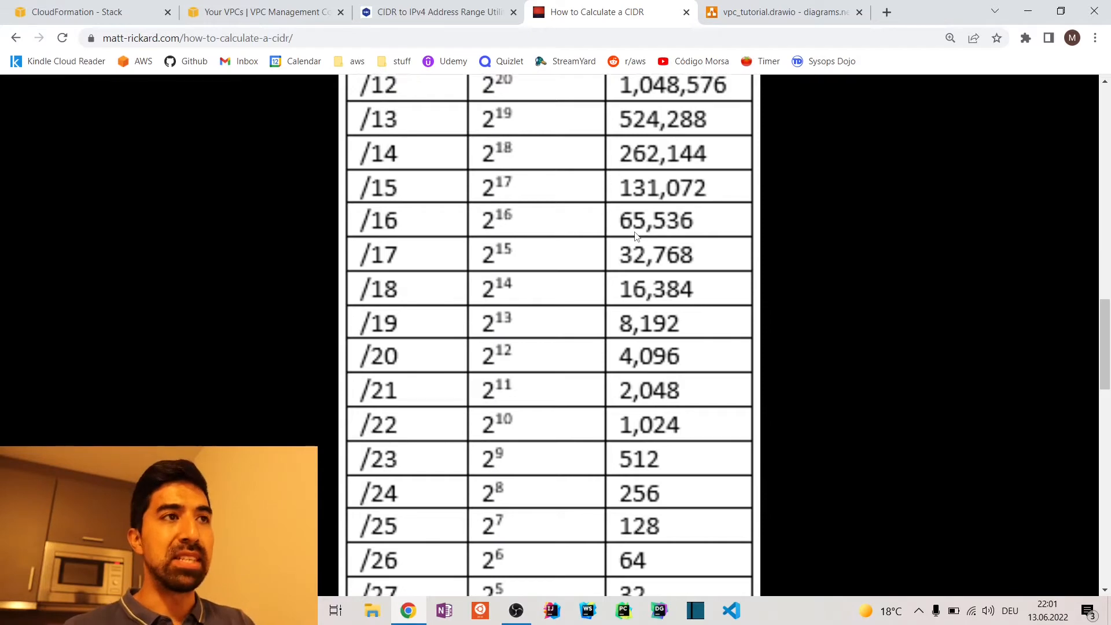
Step: Go back to the VPC list and examine the default VPC's full IPv4 CIDR
left_click(402, 11)
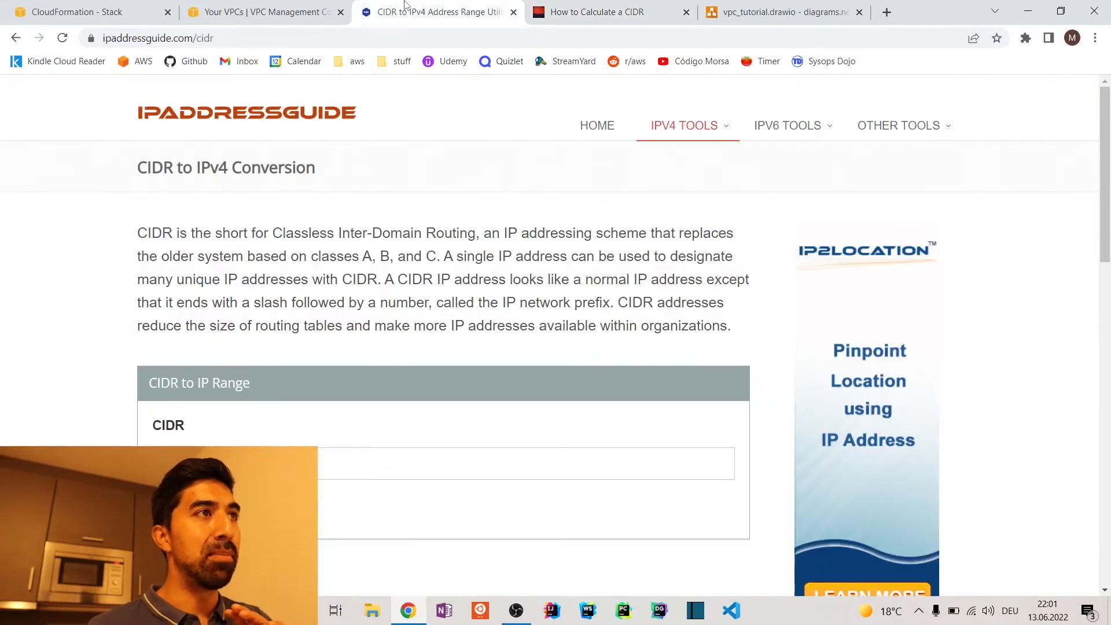
left_click(262, 4)
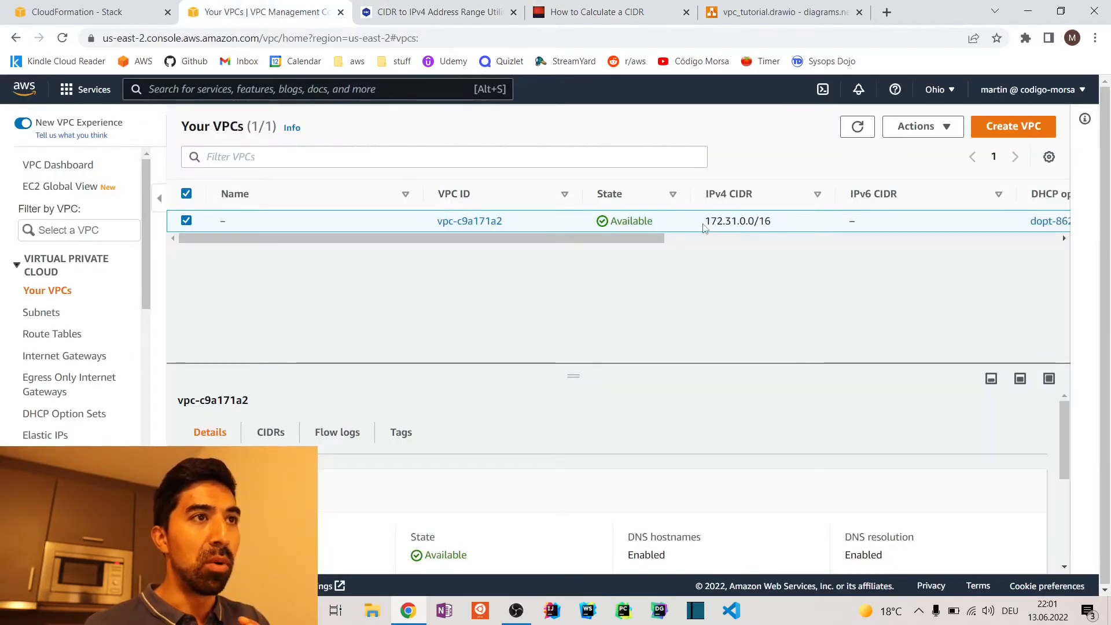
left_click_drag(703, 221, 782, 222)
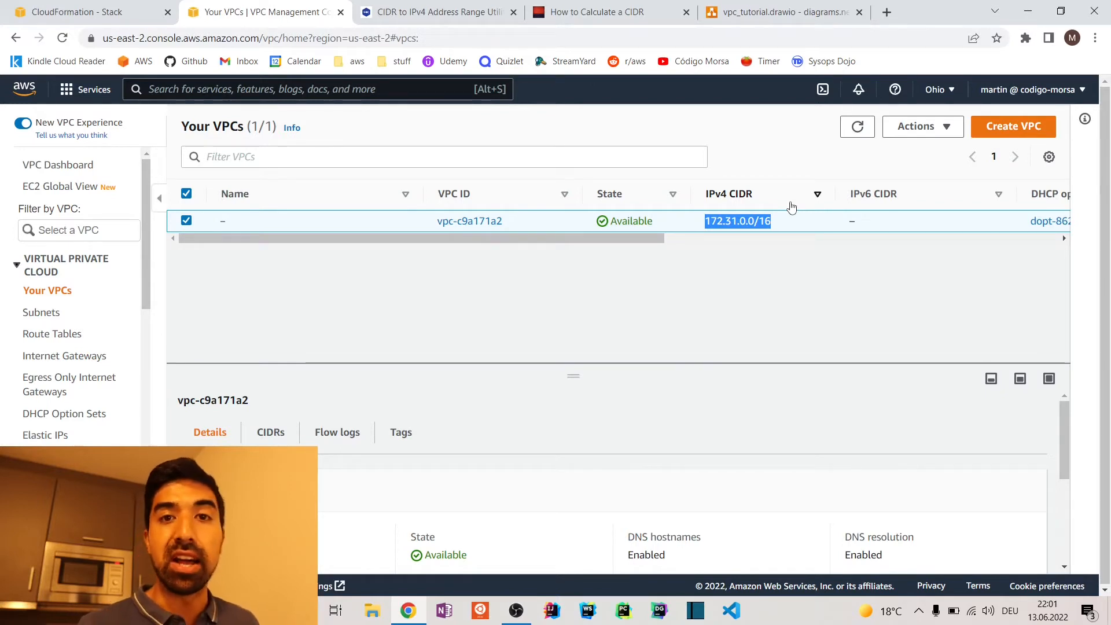
left_click(784, 287)
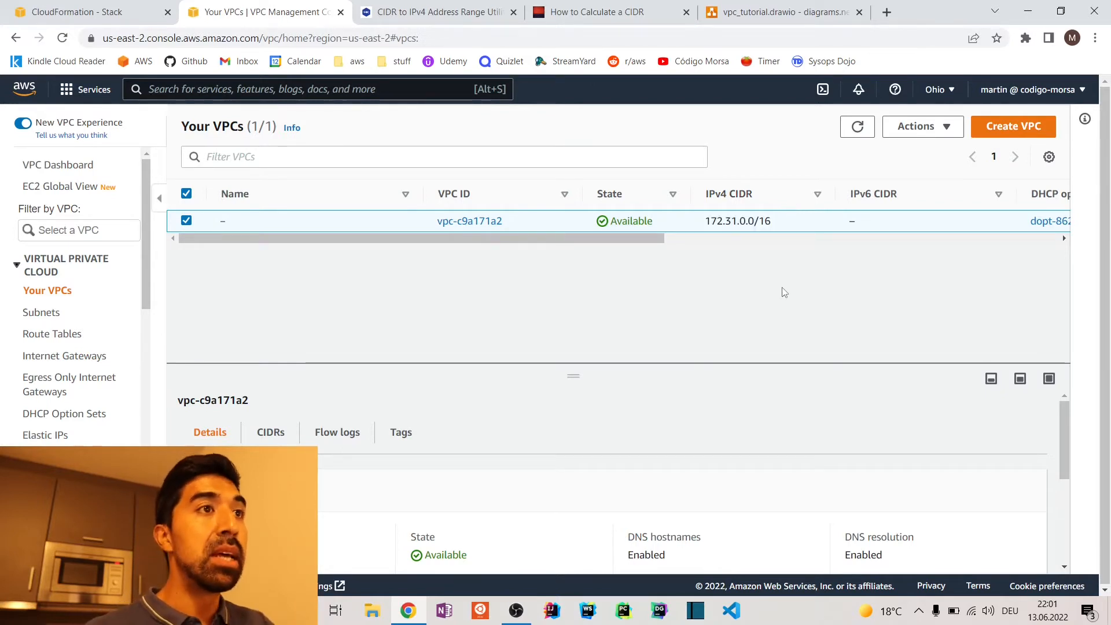
Step: Look up the number of addresses for a /24 block in the article's CIDR table
left_click(607, 11)
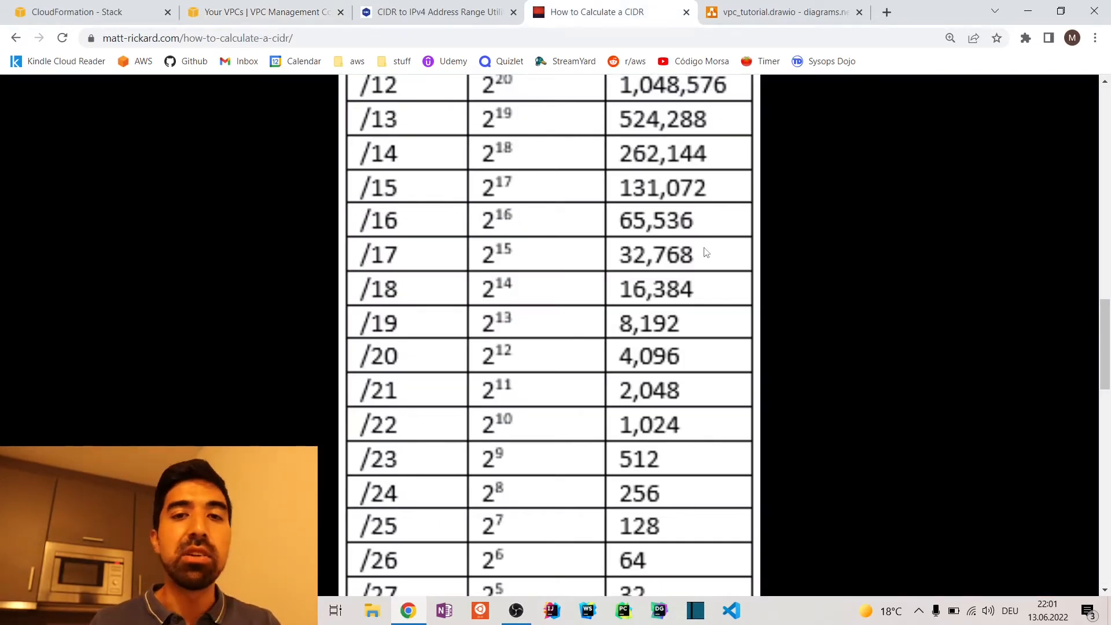
scroll(666, 405, "down", 3)
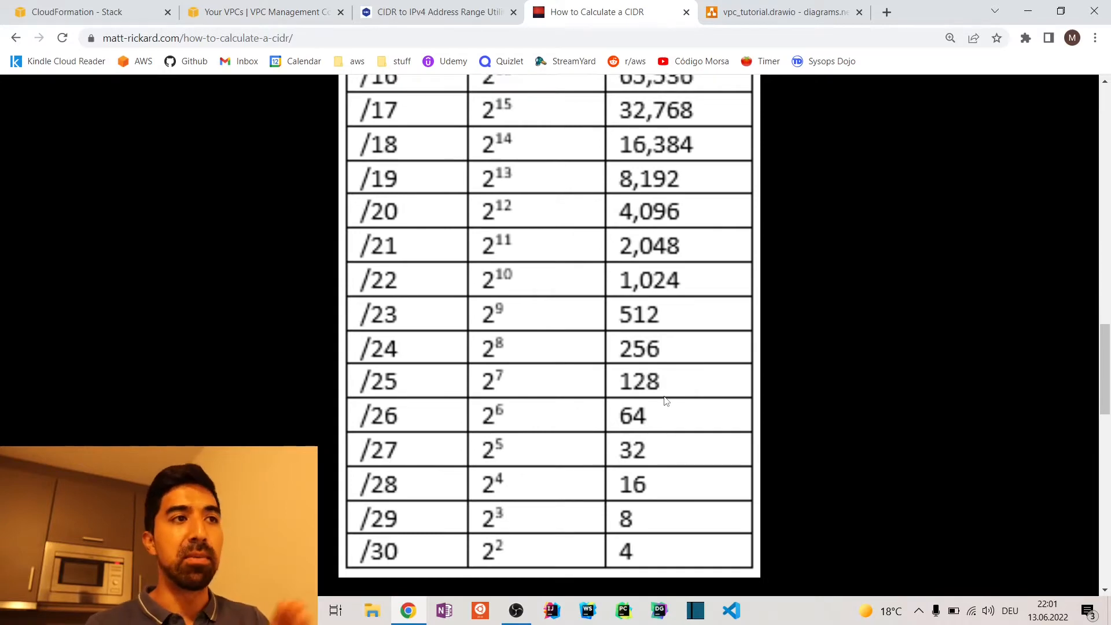
left_click_drag(618, 351, 657, 352)
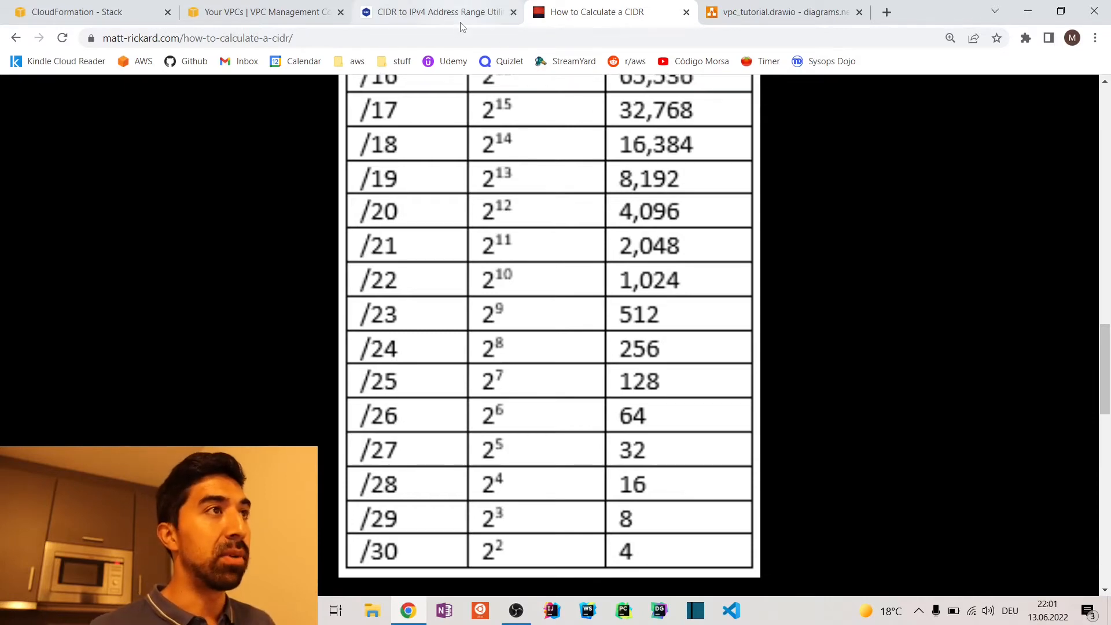
Step: Return to the AWS console's VPC list and open the Create VPC form at its CIDR settings
left_click(416, 7)
left_click(263, 11)
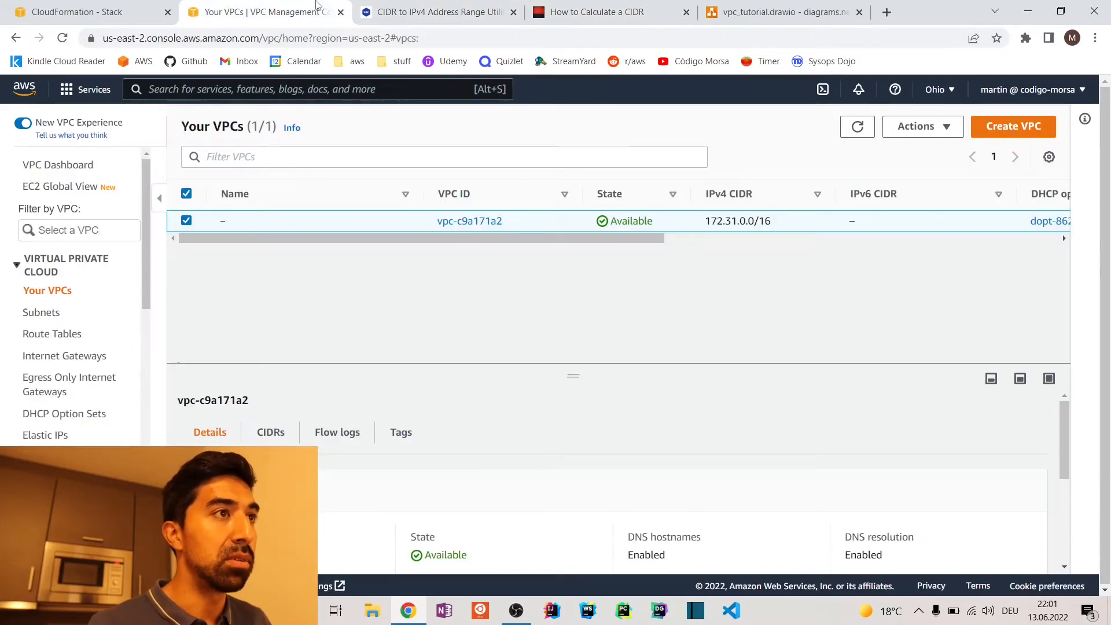
left_click(1021, 141)
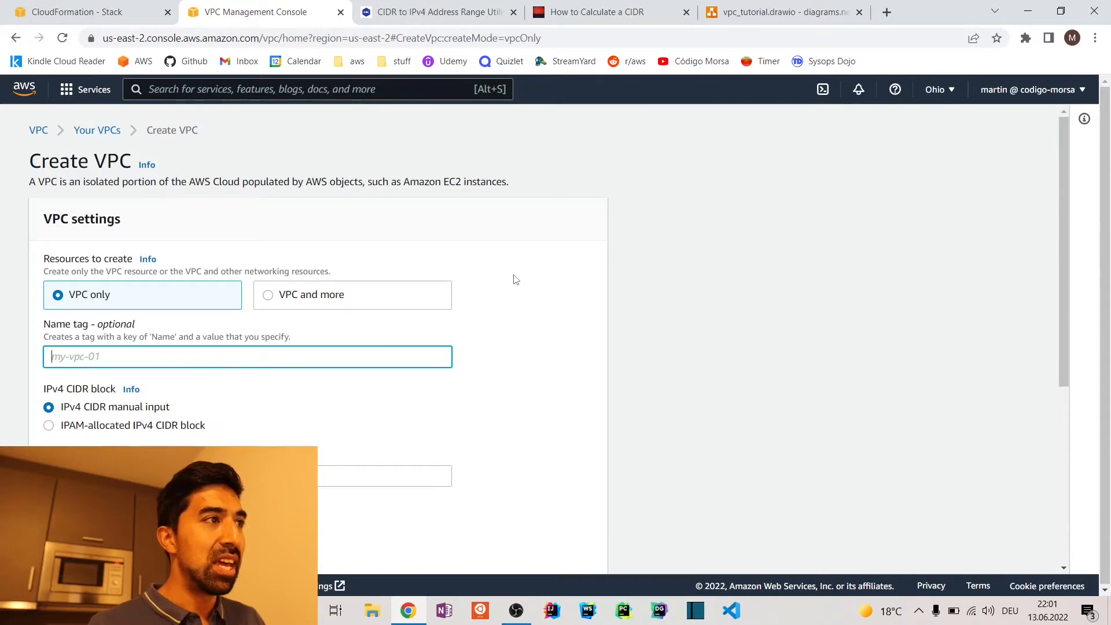
scroll(560, 288, "down", 1)
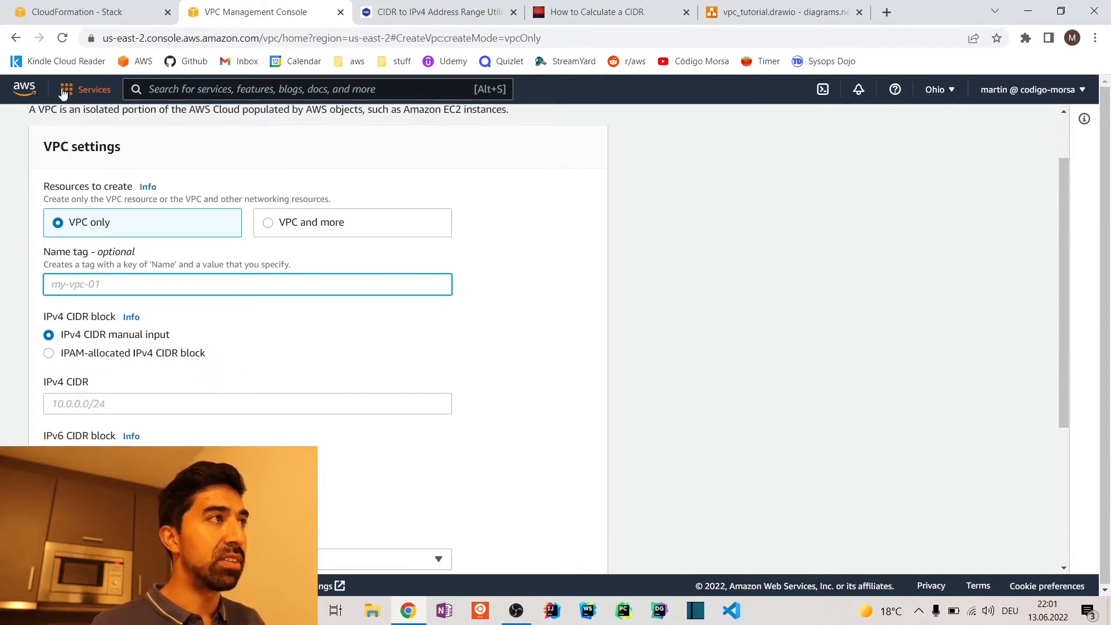
Step: Leave the Create VPC form and examine the network address and prefix of the default VPC's IPv4 CIDR
left_click(16, 38)
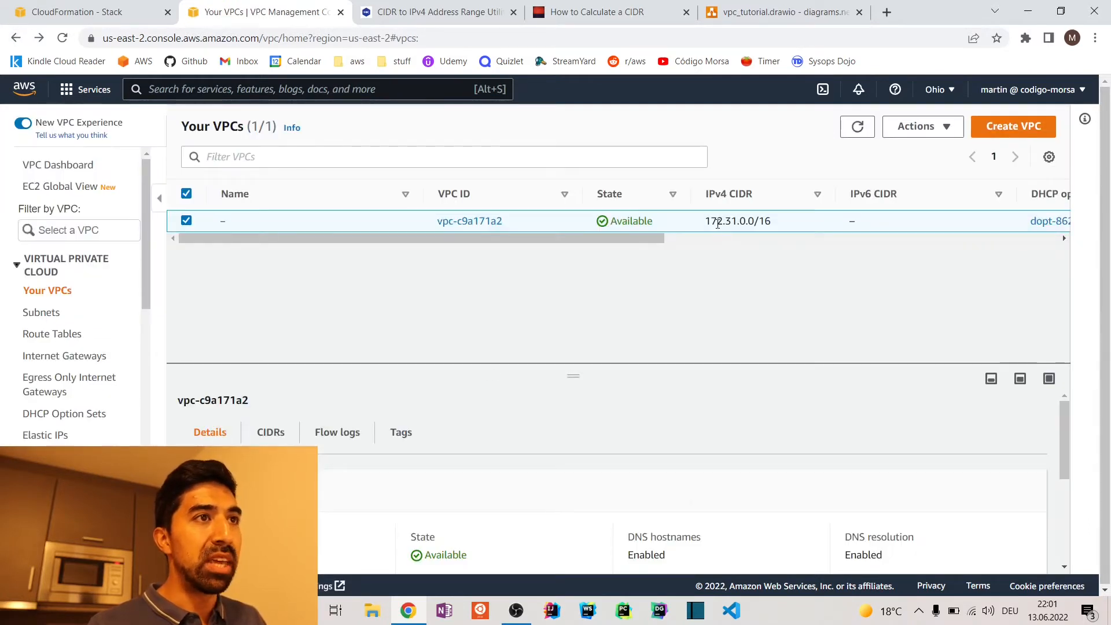
left_click_drag(705, 221, 755, 221)
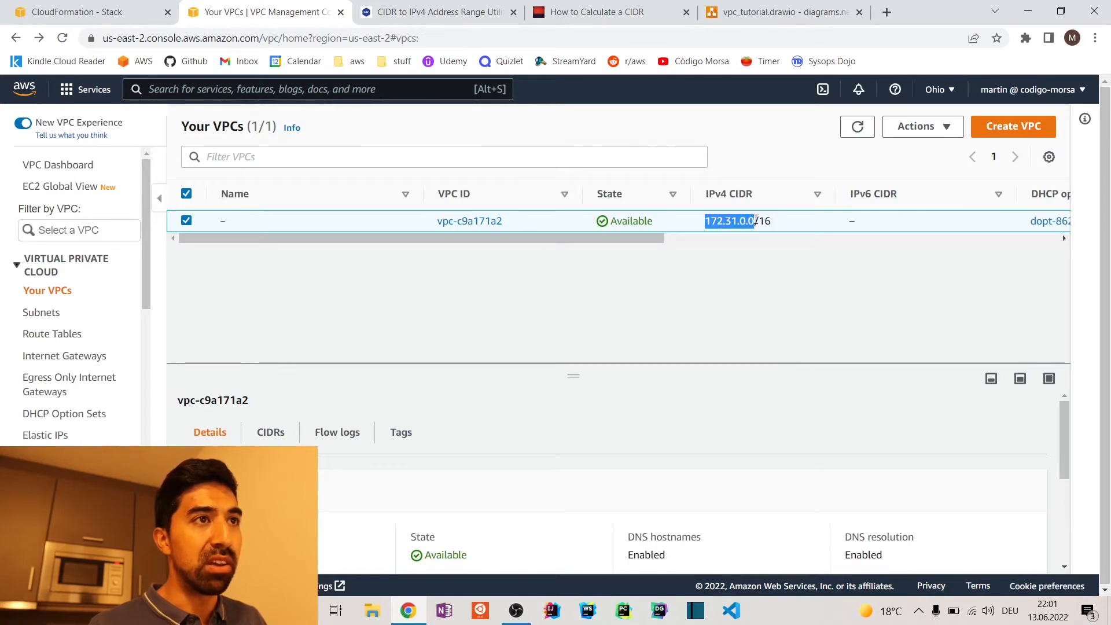
left_click(728, 268)
left_click_drag(705, 221, 778, 225)
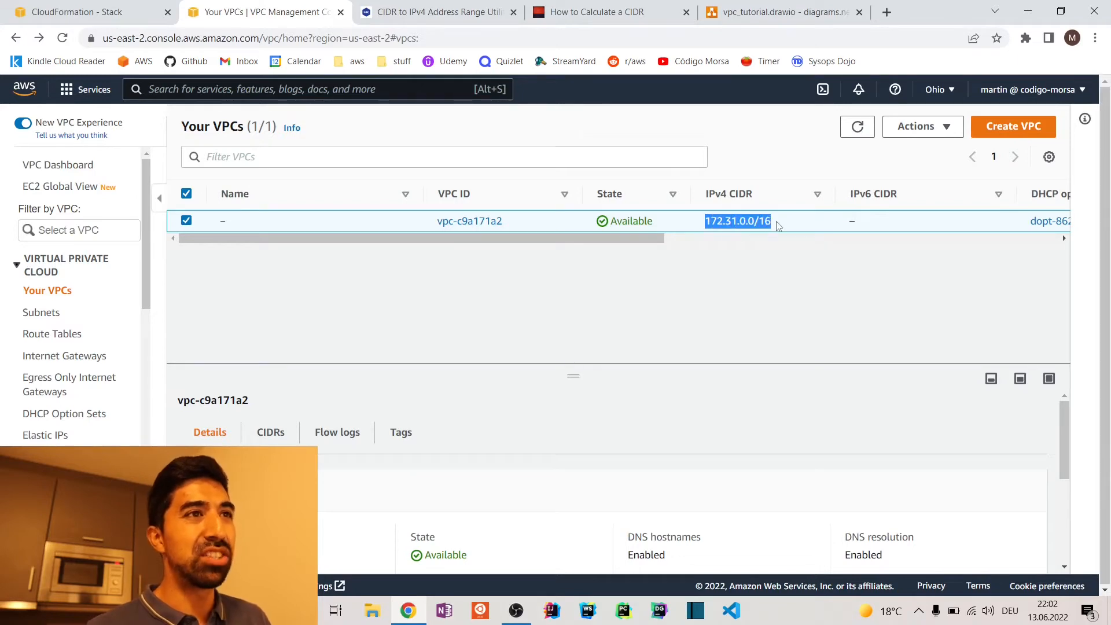
Step: Switch to the CIDR to IPv4 conversion page and clear its CIDR value
left_click(441, 6)
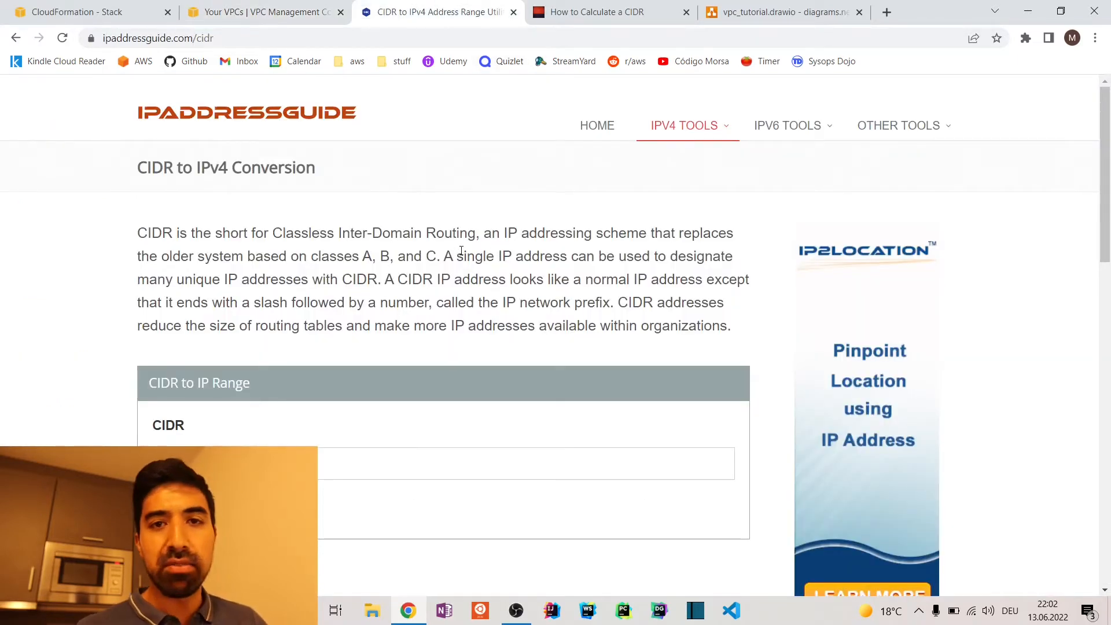
scroll(236, 356, "down", 1)
key("ctrl+a")
key("BackSpace")
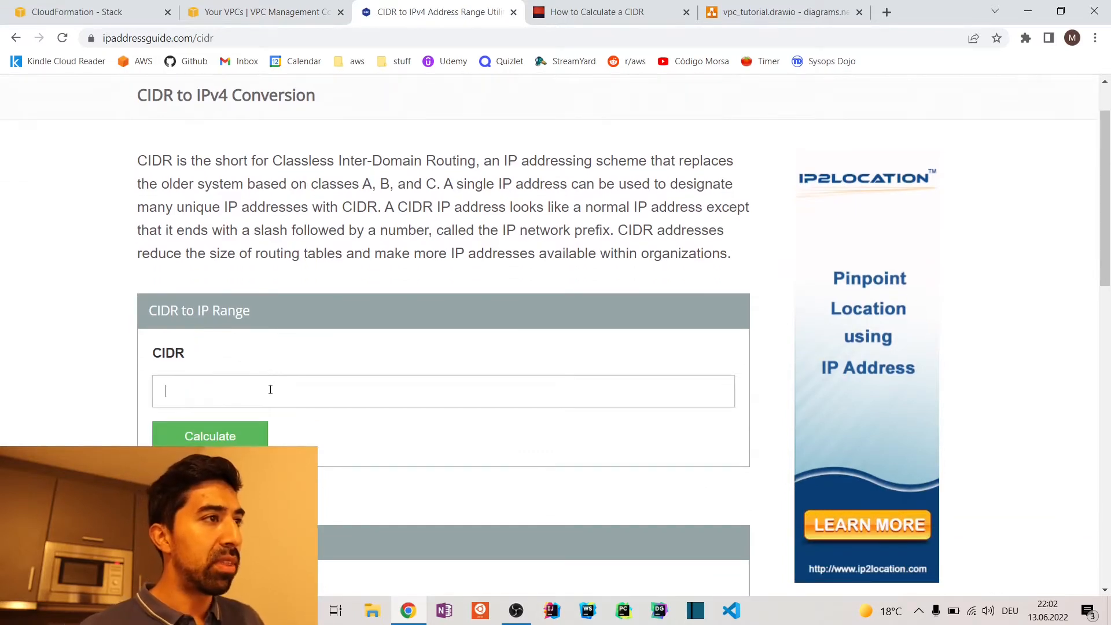
Step: Copy the default VPC's IPv4 CIDR from the VPC list in the AWS console
left_click(347, 7)
right_click(743, 220)
left_click(727, 306)
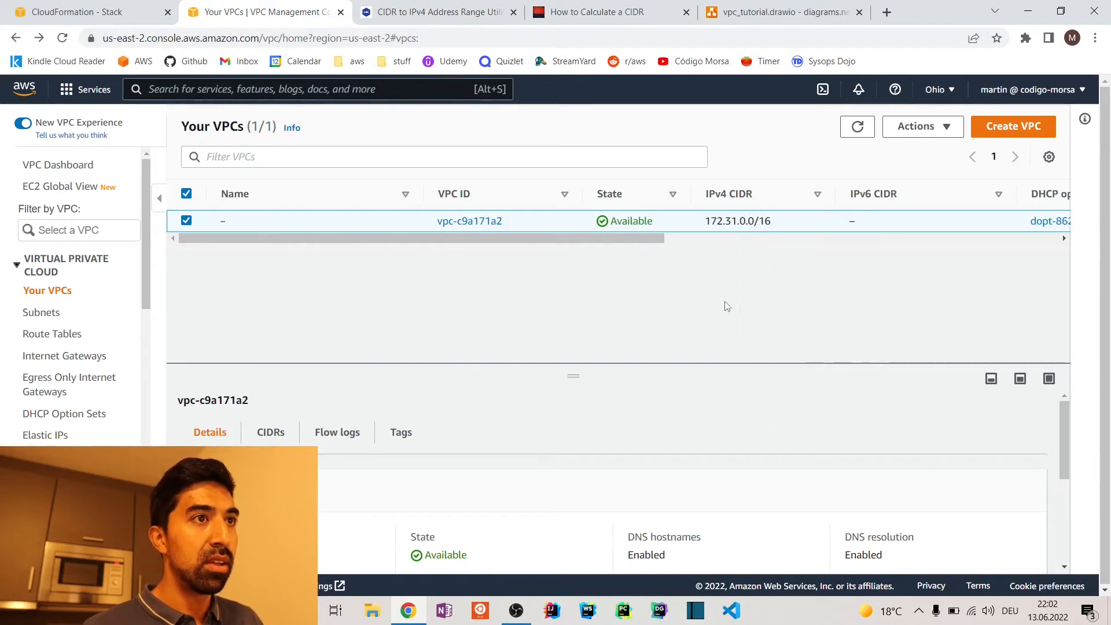
left_click_drag(700, 222, 788, 225)
key("ctrl+c")
Step: Paste the CIDR 172.31.0.0/16 into the CIDR to IP Range converter and calculate its range
left_click(437, 12)
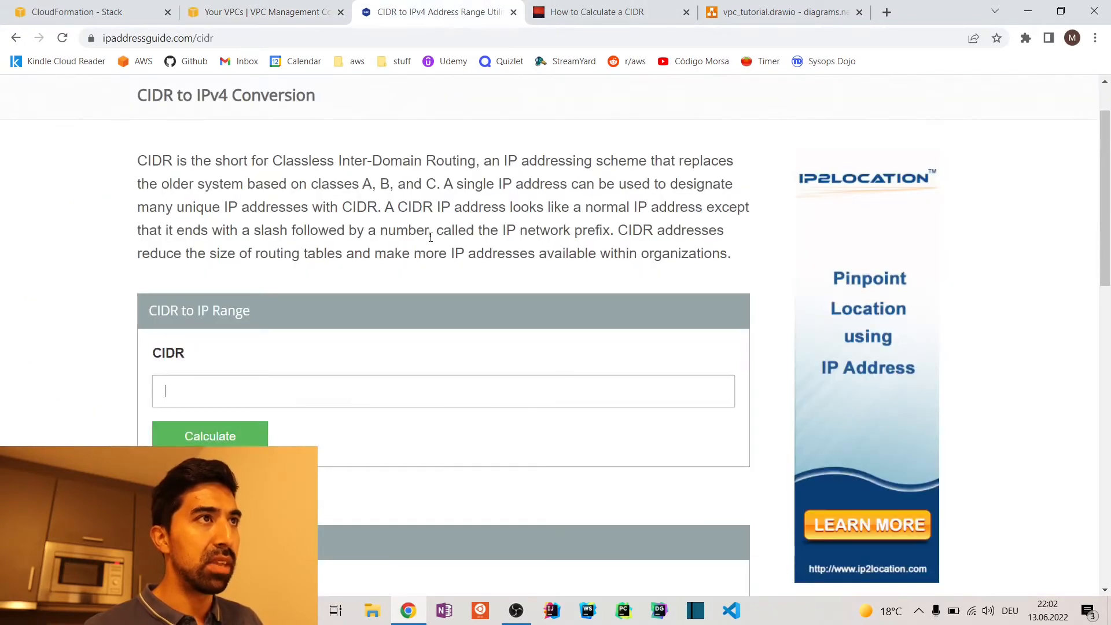
scroll(431, 237, "down", 1)
left_click(384, 318)
key("ctrl+v")
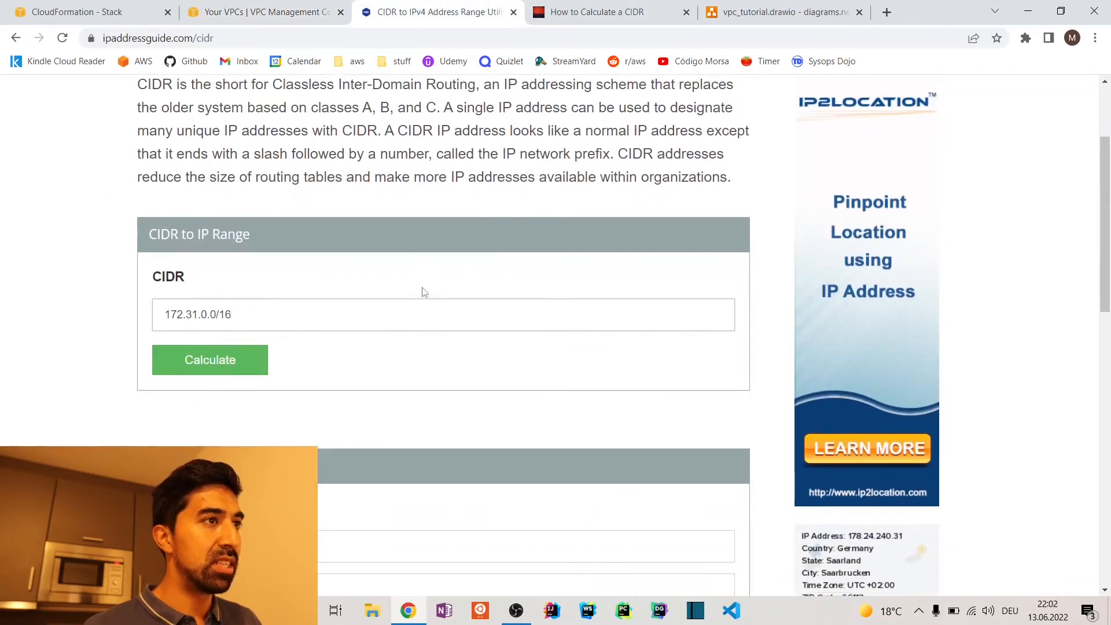
scroll(423, 292, "down", 3)
left_click(231, 220)
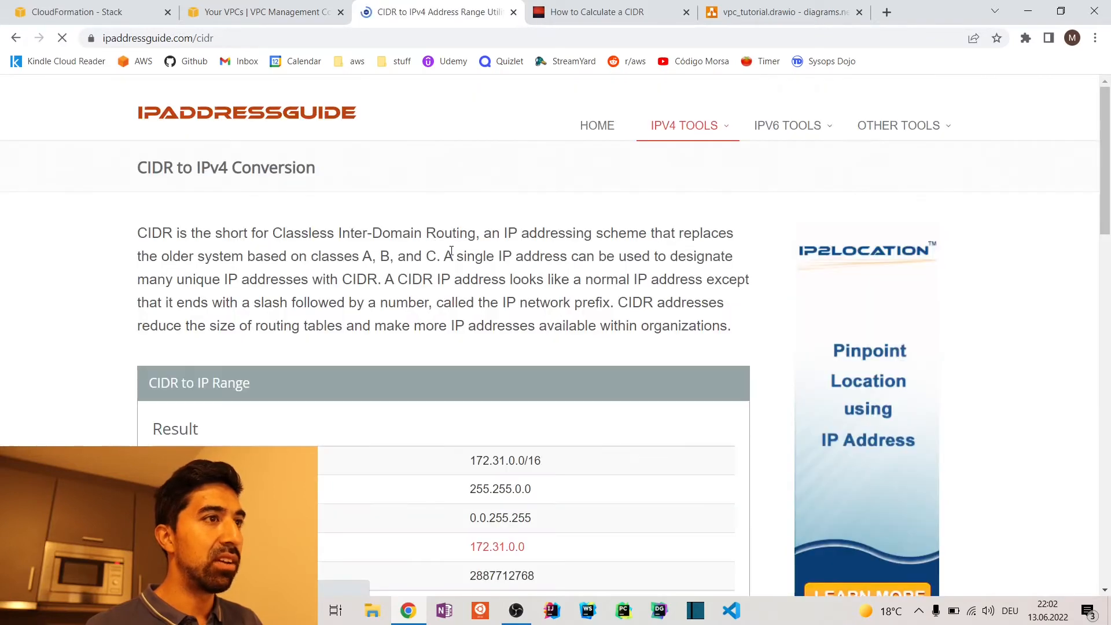
Step: Examine the first IP, last IP and total host count calculated for the 172.31.0.0/16 range
scroll(458, 258, "down", 5)
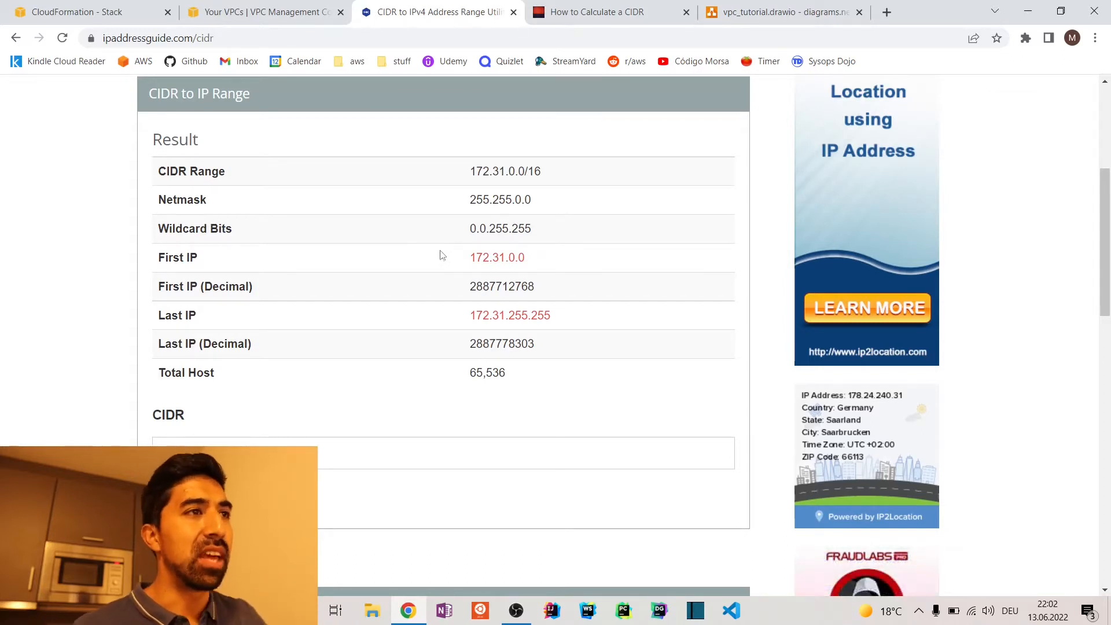
left_click_drag(461, 261, 574, 271)
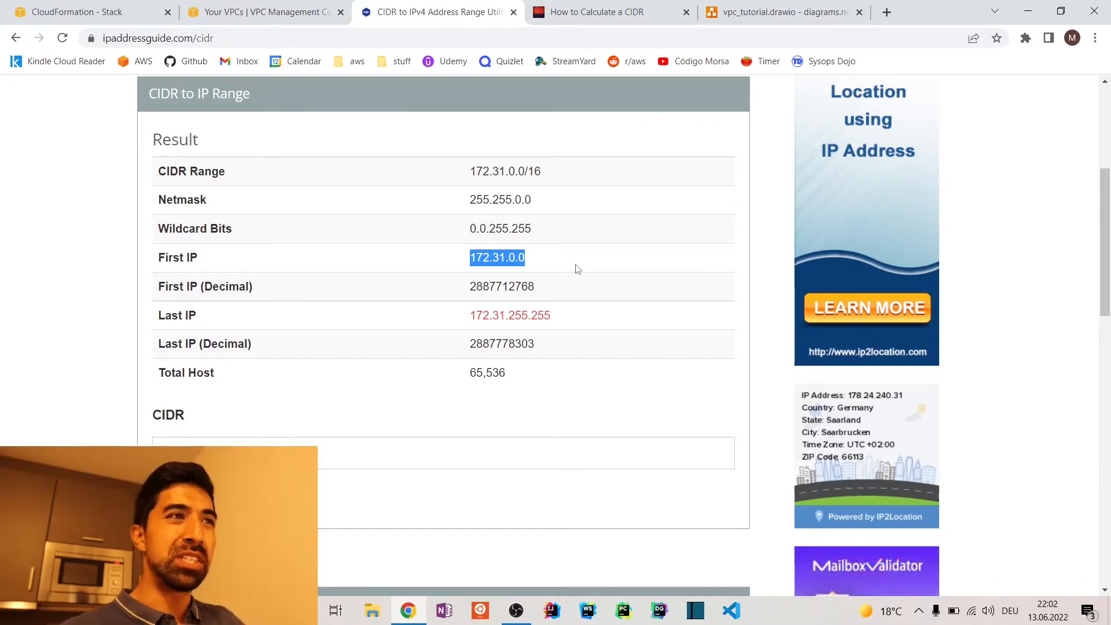
left_click_drag(460, 321, 568, 317)
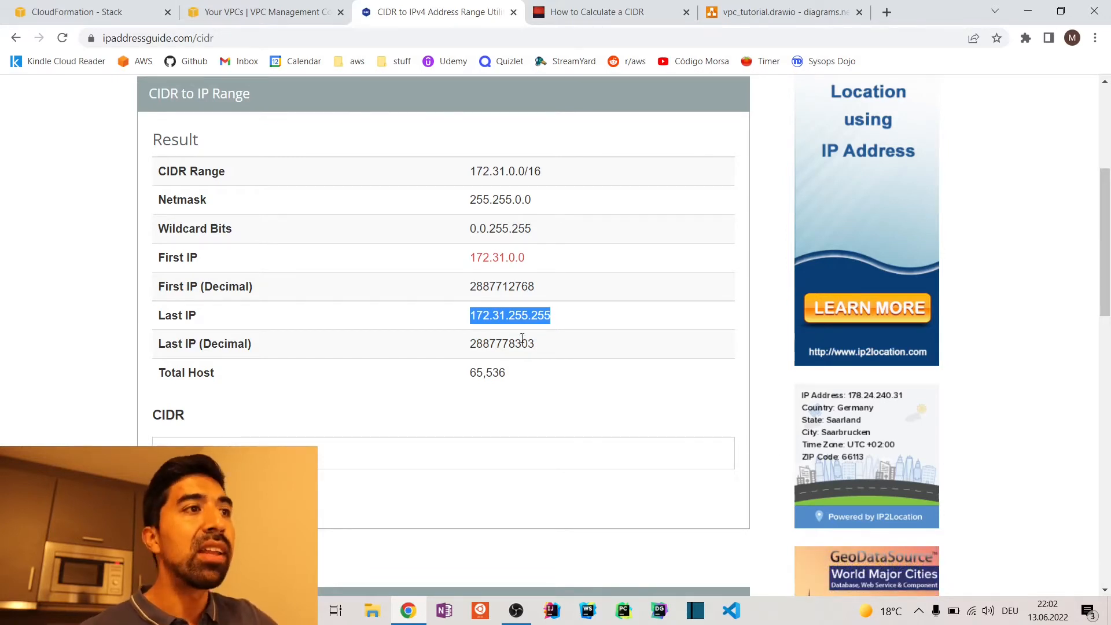
left_click_drag(470, 375, 513, 382)
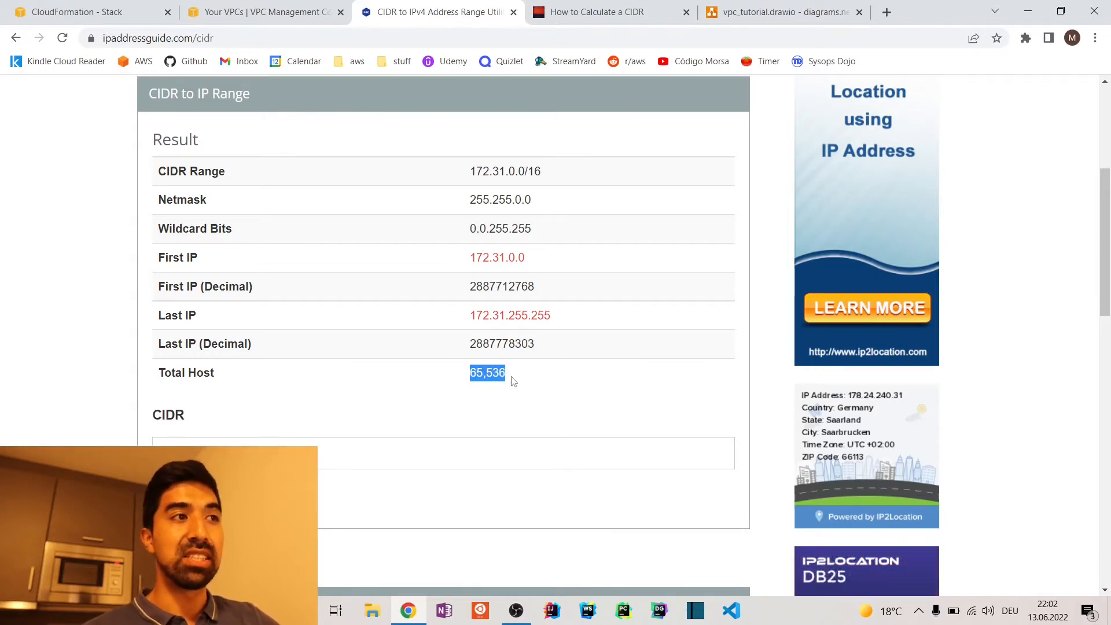
left_click_drag(571, 322, 436, 330)
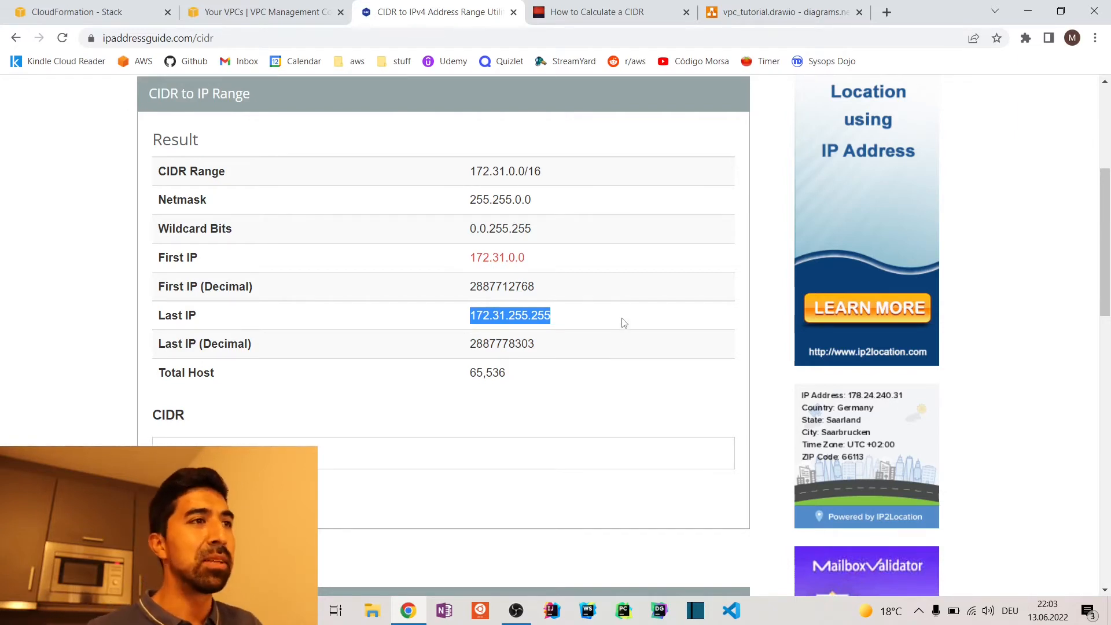
Step: Review the calculated range again and compare it with the default VPC's CIDR in the AWS console
left_click(624, 321)
triple_click(446, 334)
triple_click(441, 321)
left_click(438, 322)
scroll(403, 379, "up", 1)
scroll(403, 379, "down", 1)
scroll(405, 378, "up", 1)
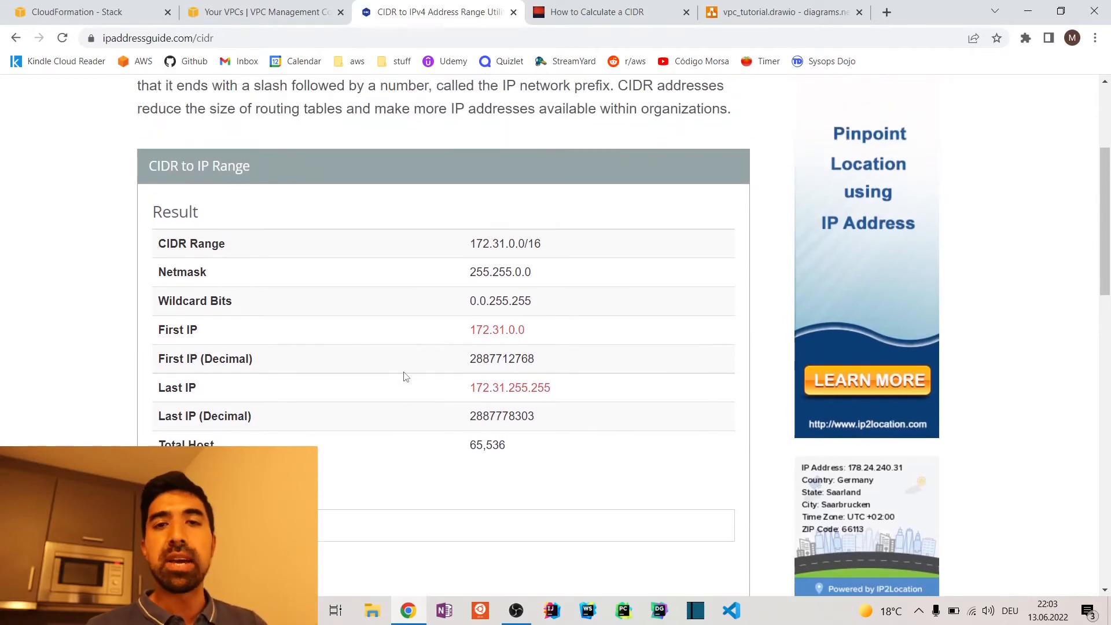
scroll(408, 366, "down", 1)
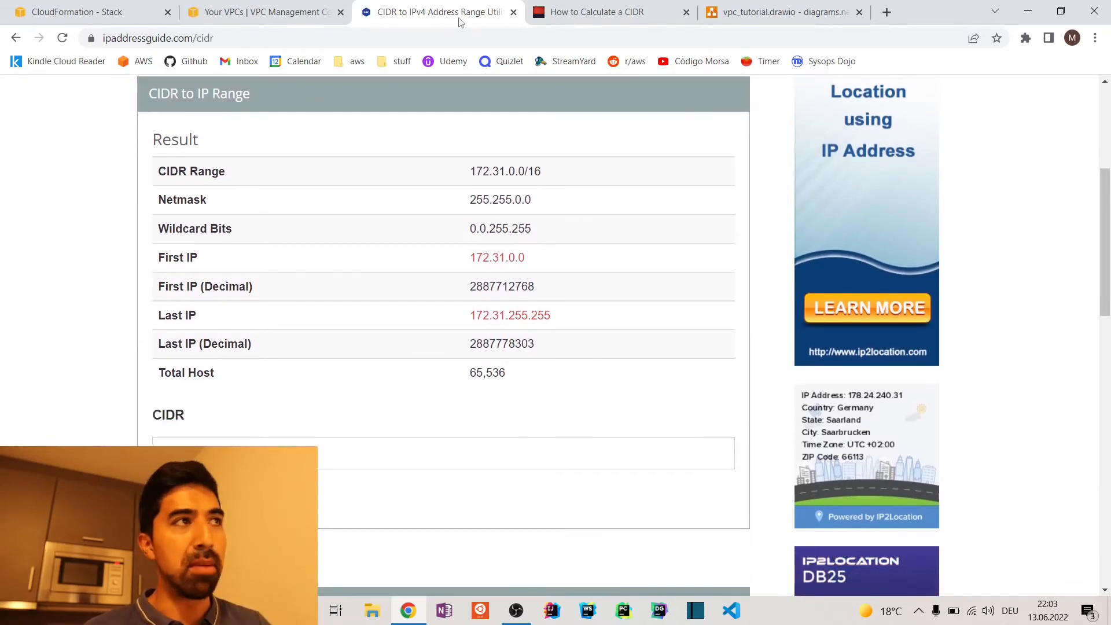
left_click(318, 11)
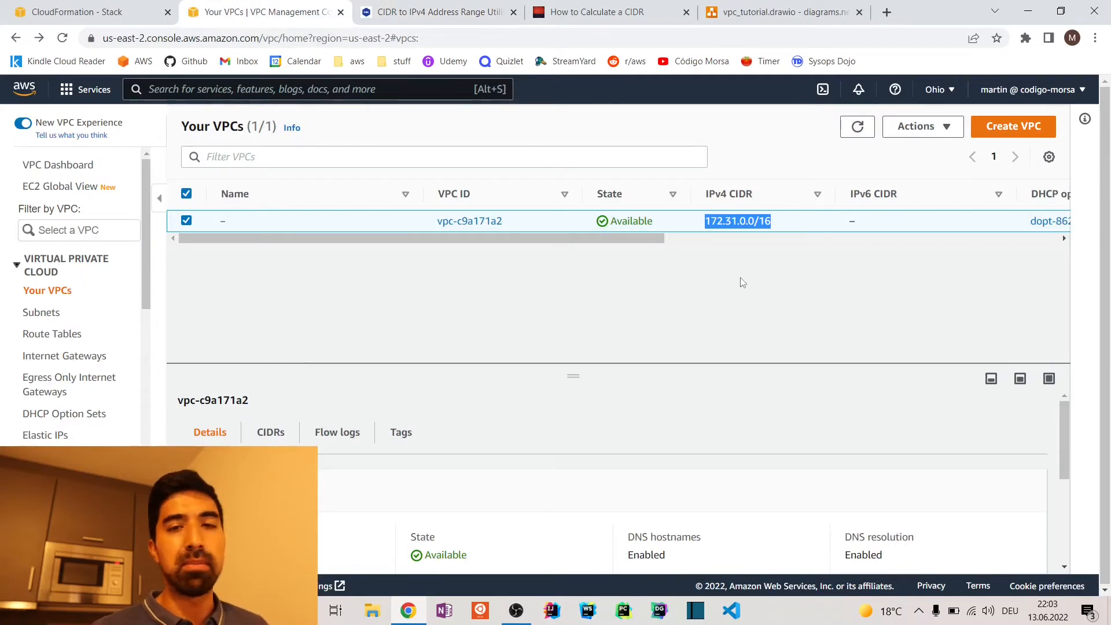
left_click(427, 7)
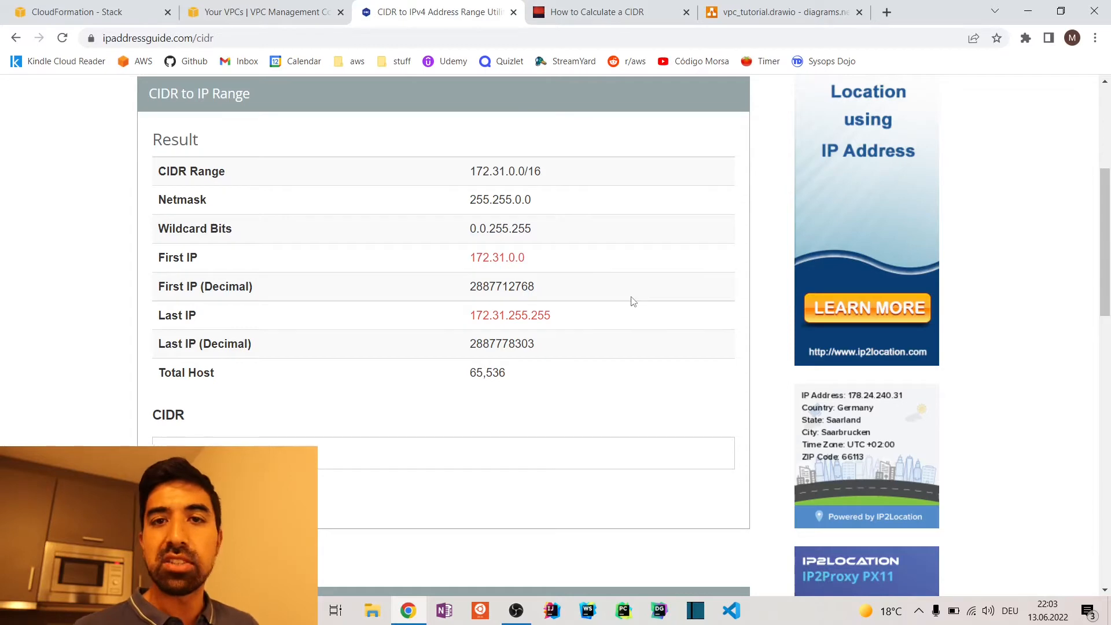
Step: Return the converter to its input form, and open the Create VPC form in the AWS console
scroll(181, 195, "up", 5)
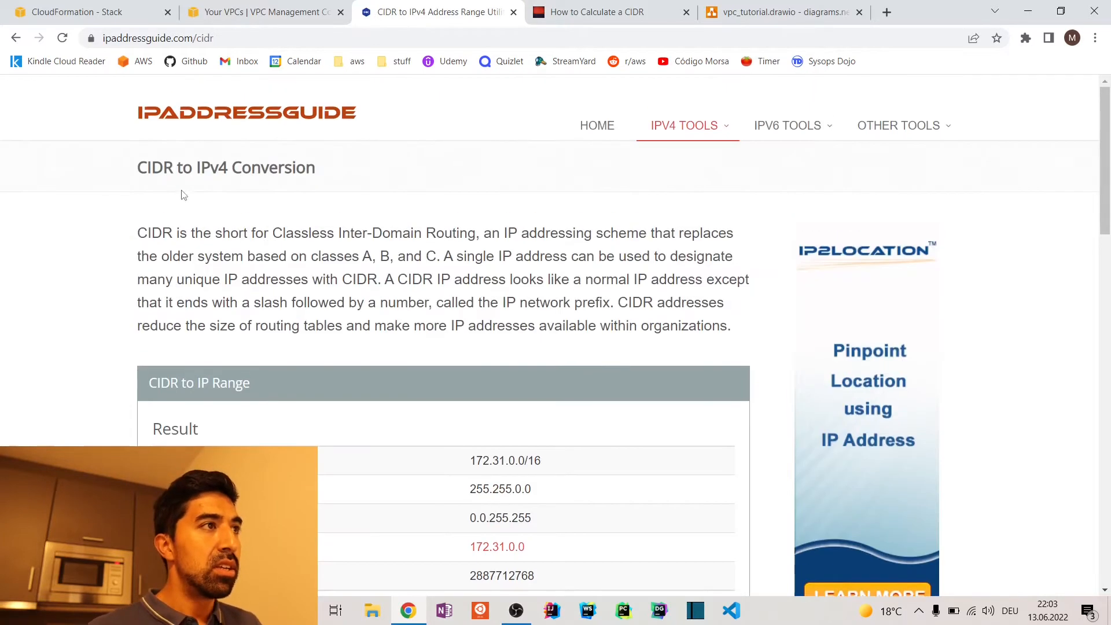
left_click(15, 38)
left_click(263, 12)
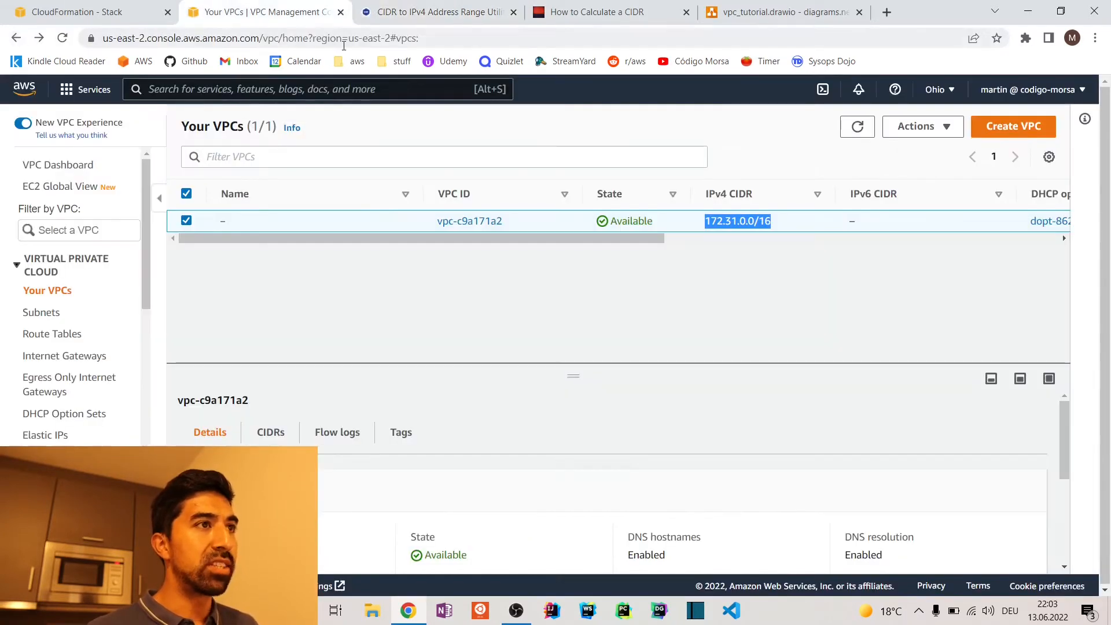
left_click(850, 312)
left_click(1008, 125)
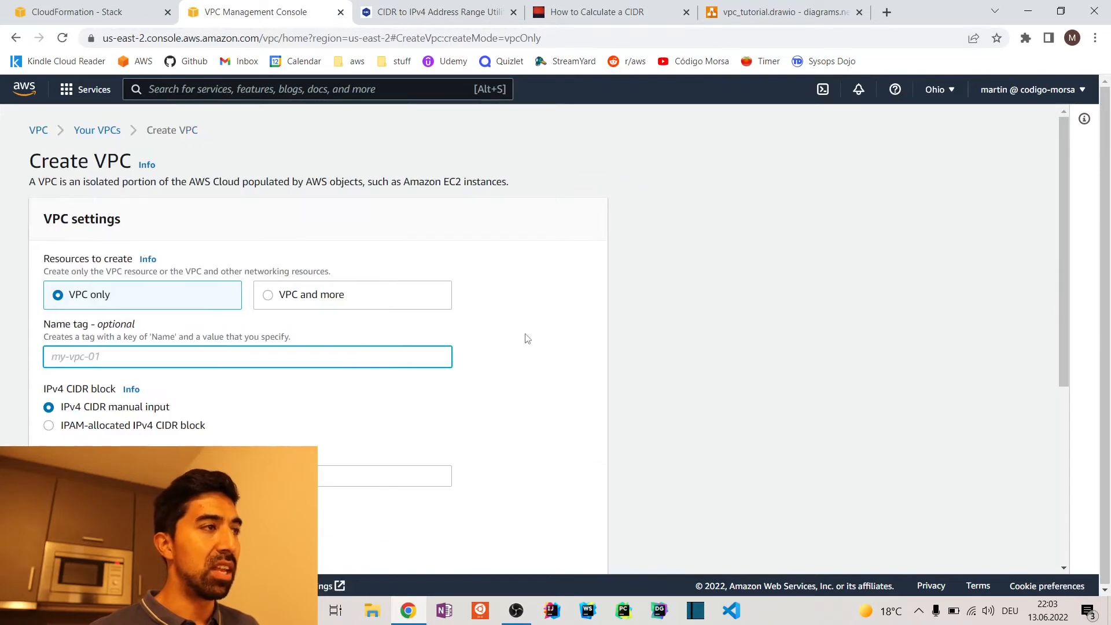
scroll(541, 332, "down", 1)
Step: Change the CIDR in the IP range converter to 10.0.0.0/24 and calculate its range
key("ctrl+Tab")
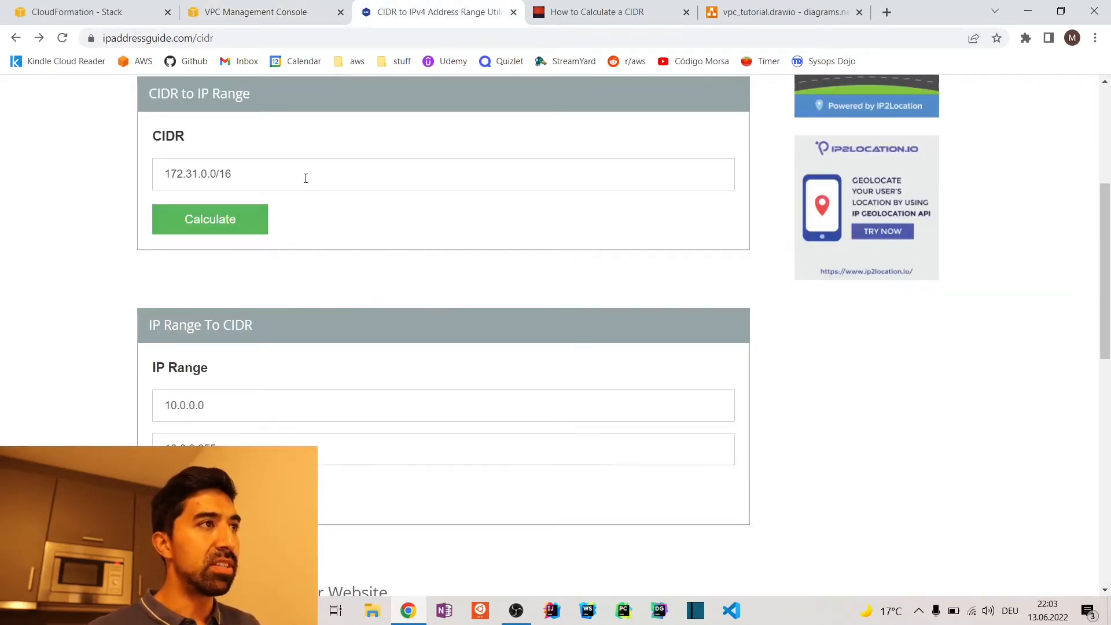
left_click_drag(193, 174, 110, 173)
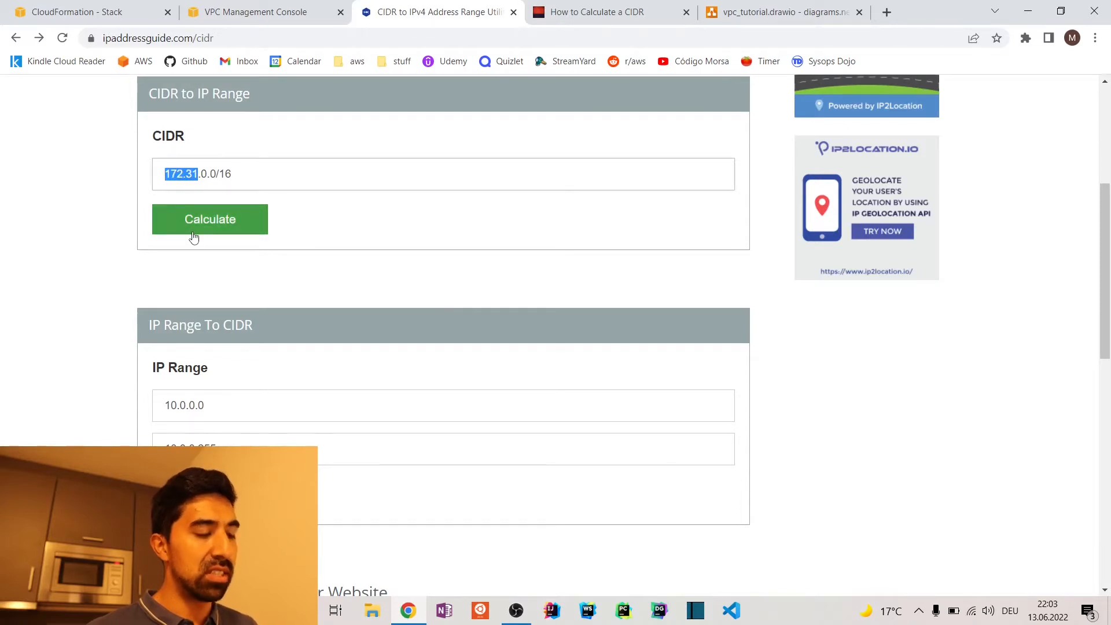
type("10.0")
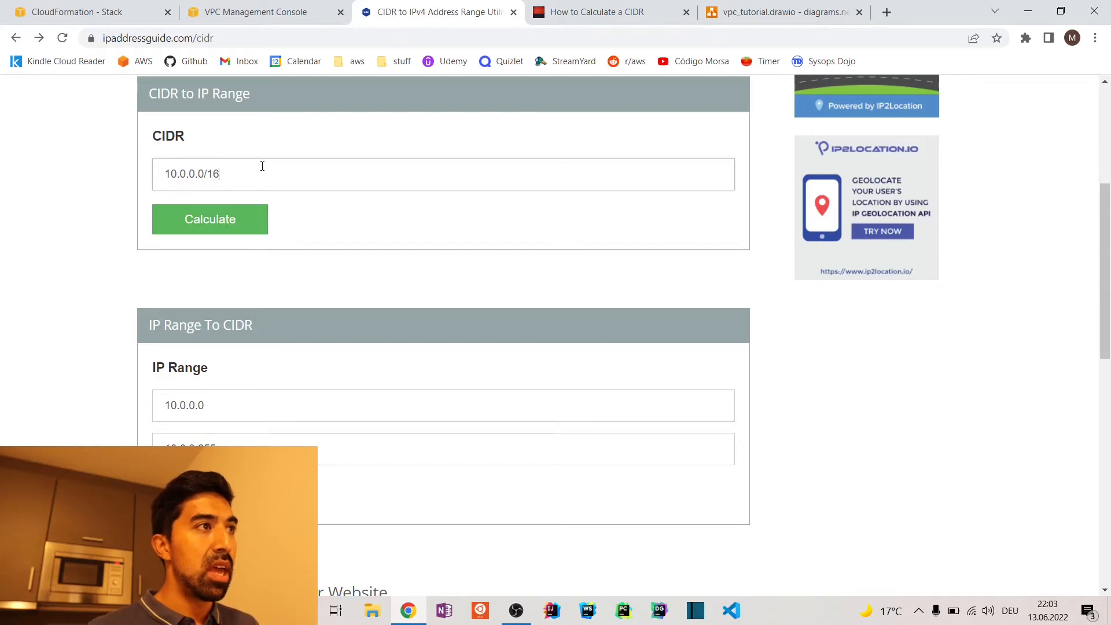
left_click(276, 179)
key("BackSpace")
key("BackSpace")
type("24")
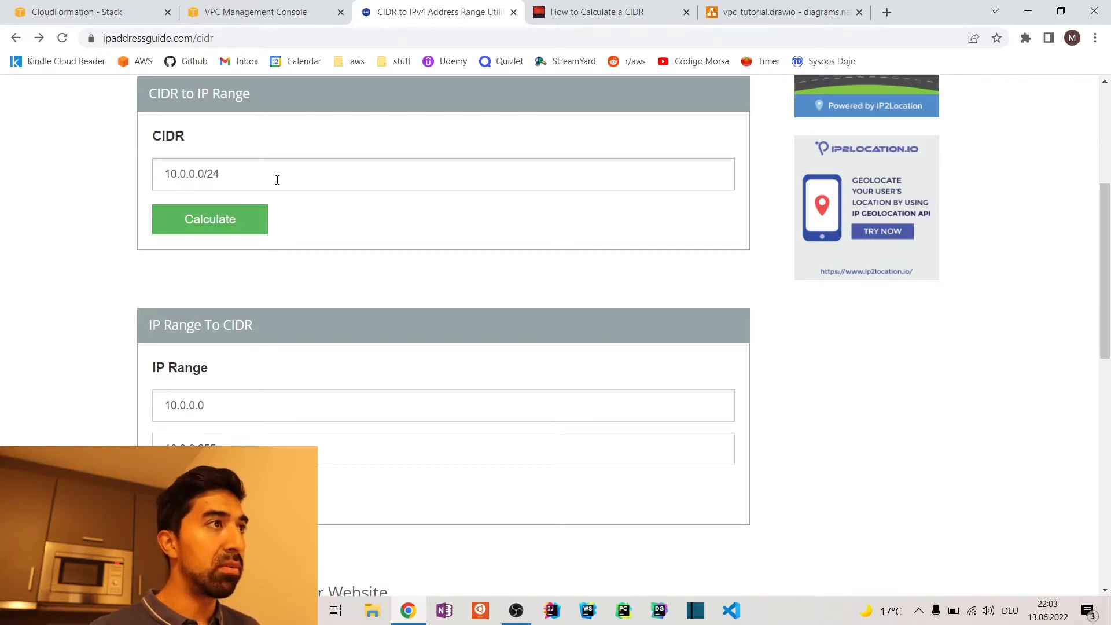
left_click(260, 219)
Step: Examine the total host count and last IP calculated for 10.0.0.0/24, and return to the Create VPC form
scroll(378, 267, "down", 3)
left_click_drag(476, 387, 528, 377)
scroll(528, 378, "down", 1)
left_click(545, 321)
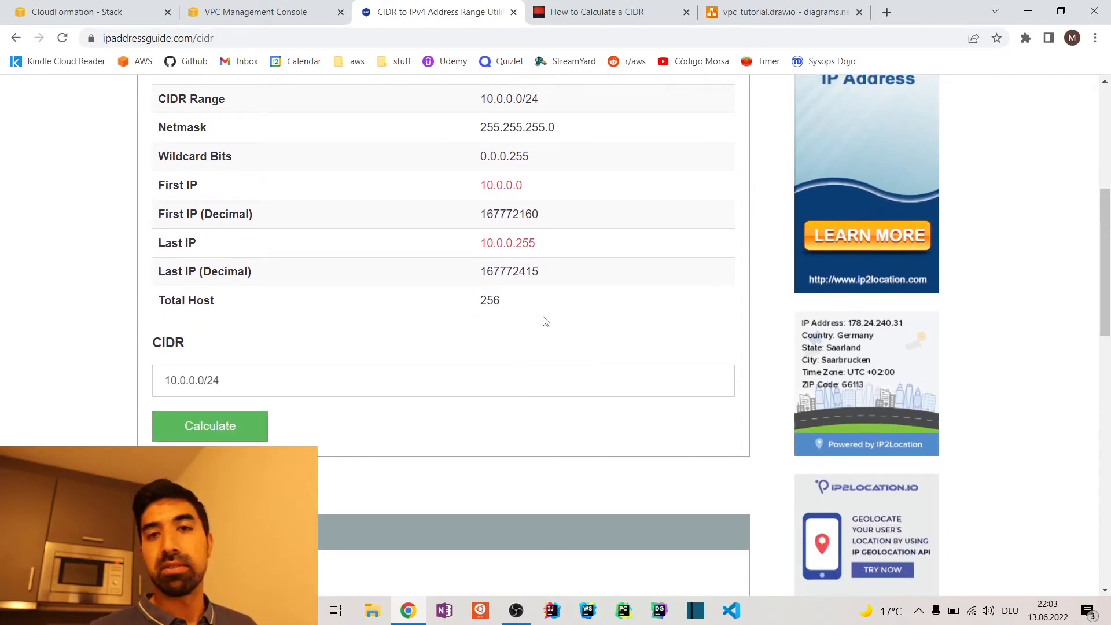
left_click_drag(548, 300, 444, 298)
left_click(444, 298)
left_click_drag(458, 243, 573, 250)
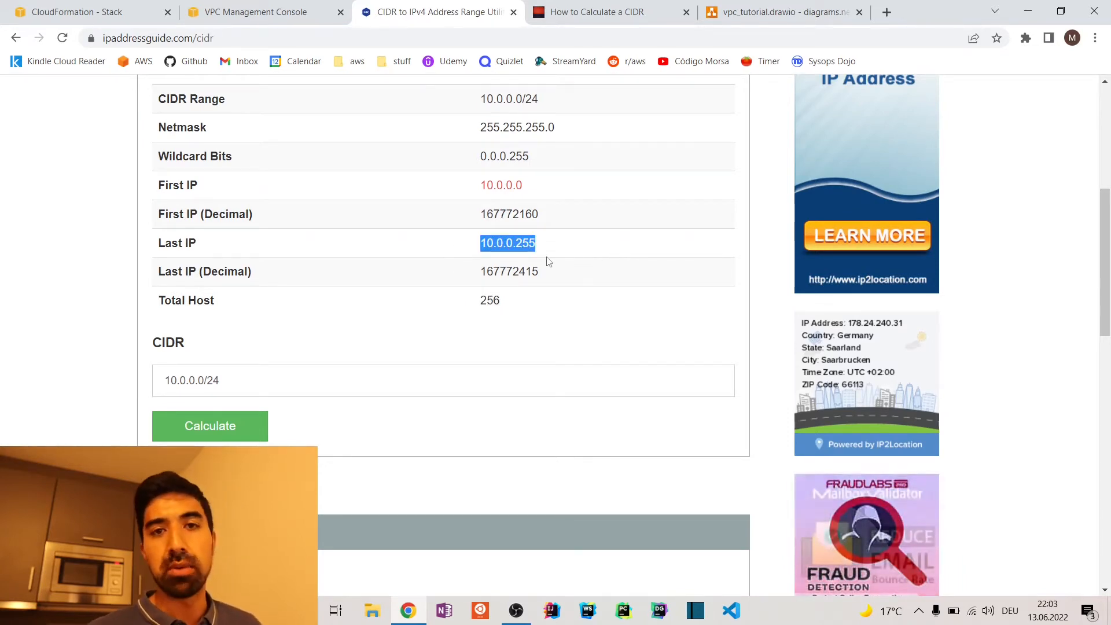
left_click(608, 327)
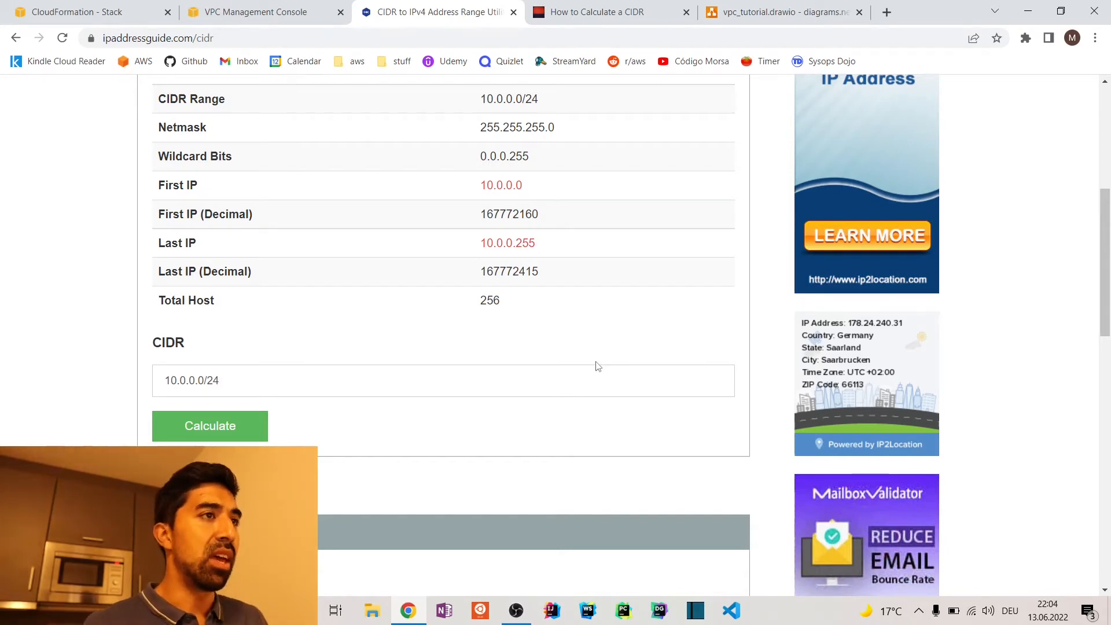
scroll(335, 218, "up", 2)
scroll(371, 264, "down", 1)
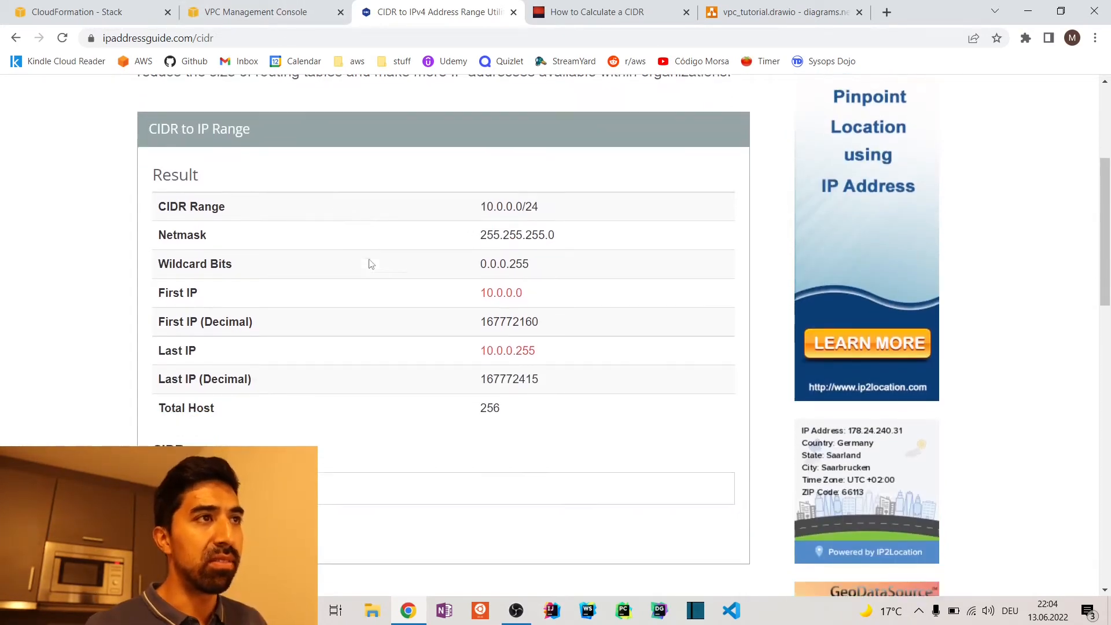
scroll(371, 264, "down", 1)
left_click(255, 11)
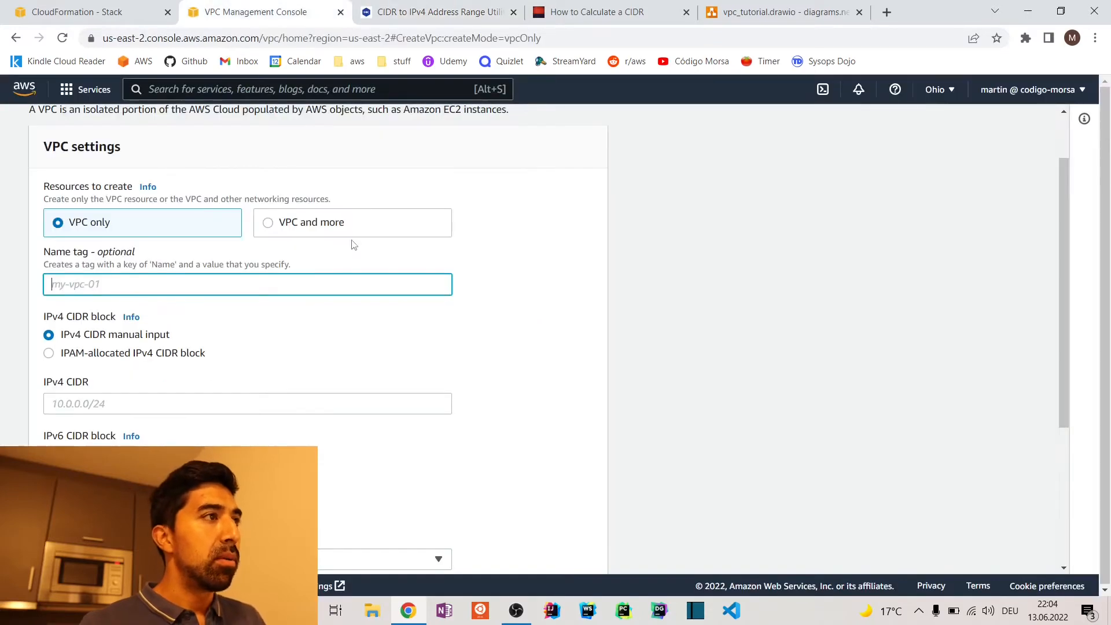
type("10.")
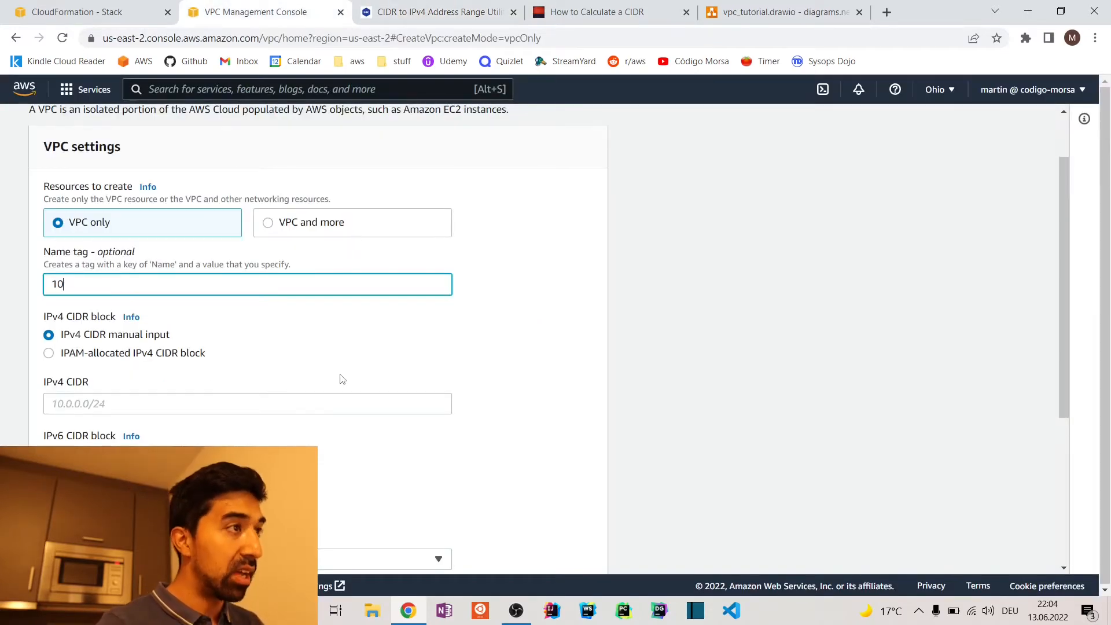
key("BackSpace")
key("BackSpace")
key("BackSpace")
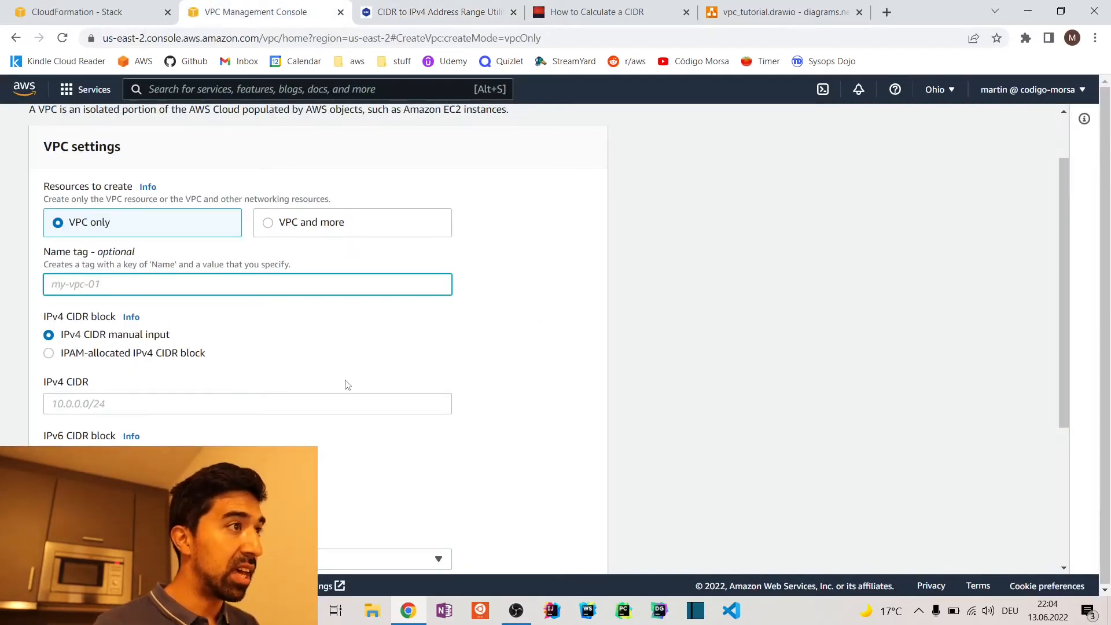
Step: Enter 10.0.0.0/24 as the new VPC's IPv4 CIDR
left_click(325, 400)
scroll(496, 335, "down", 3)
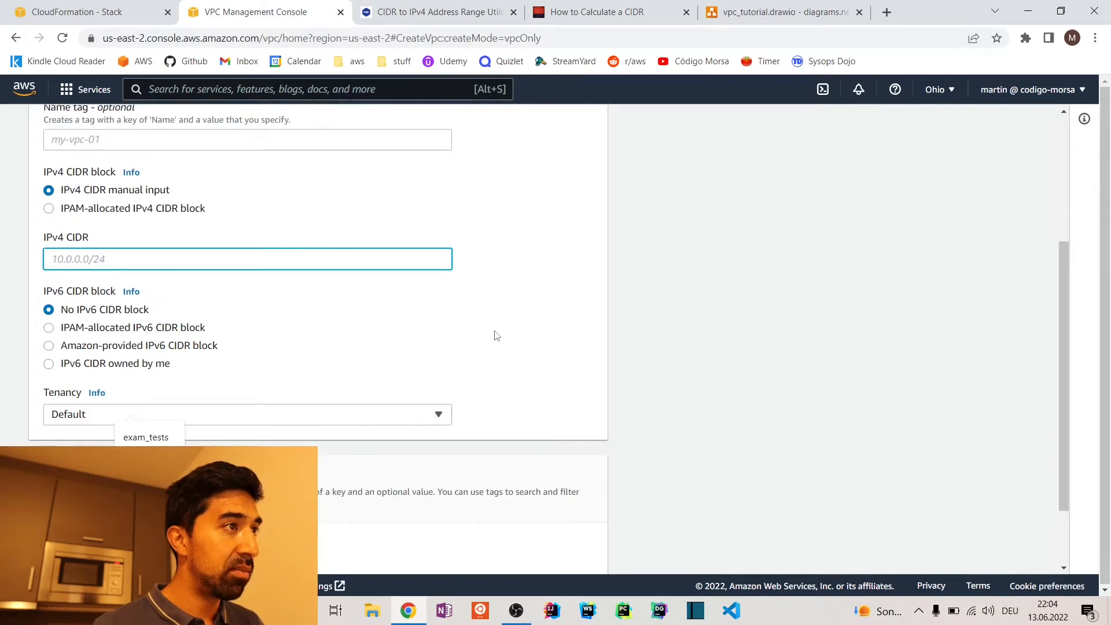
type("10.0.0.")
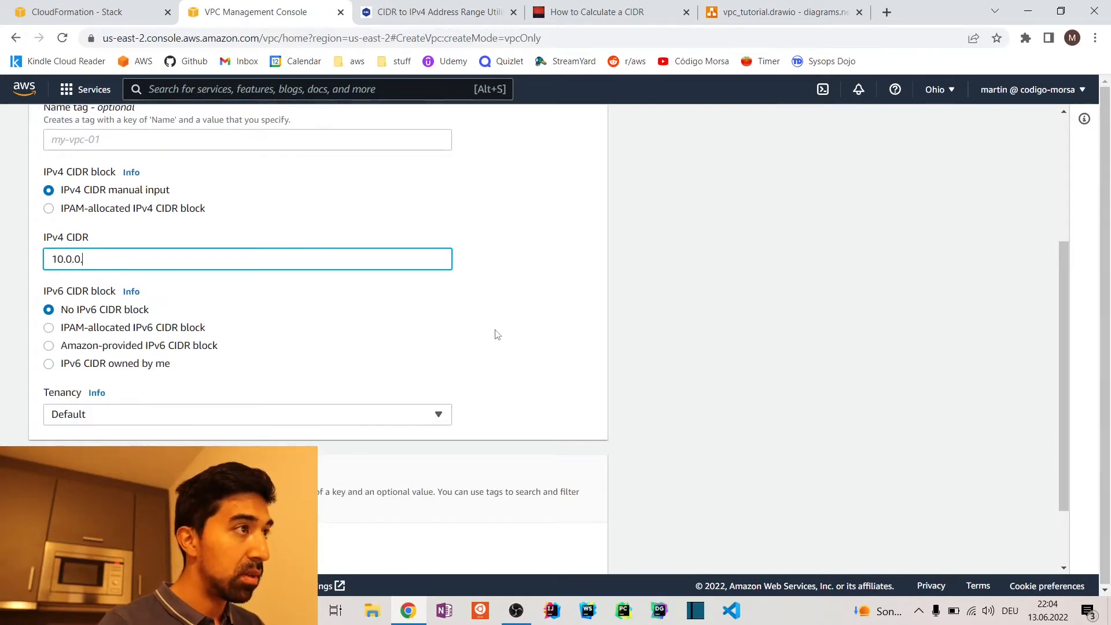
type("0/2")
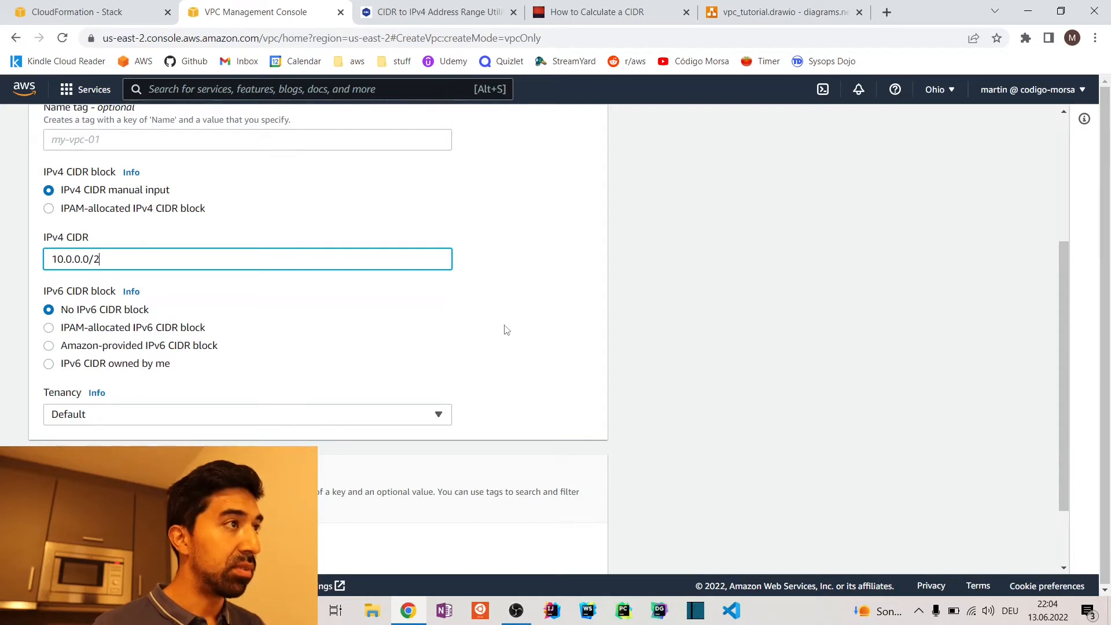
type("4")
left_click(566, 267)
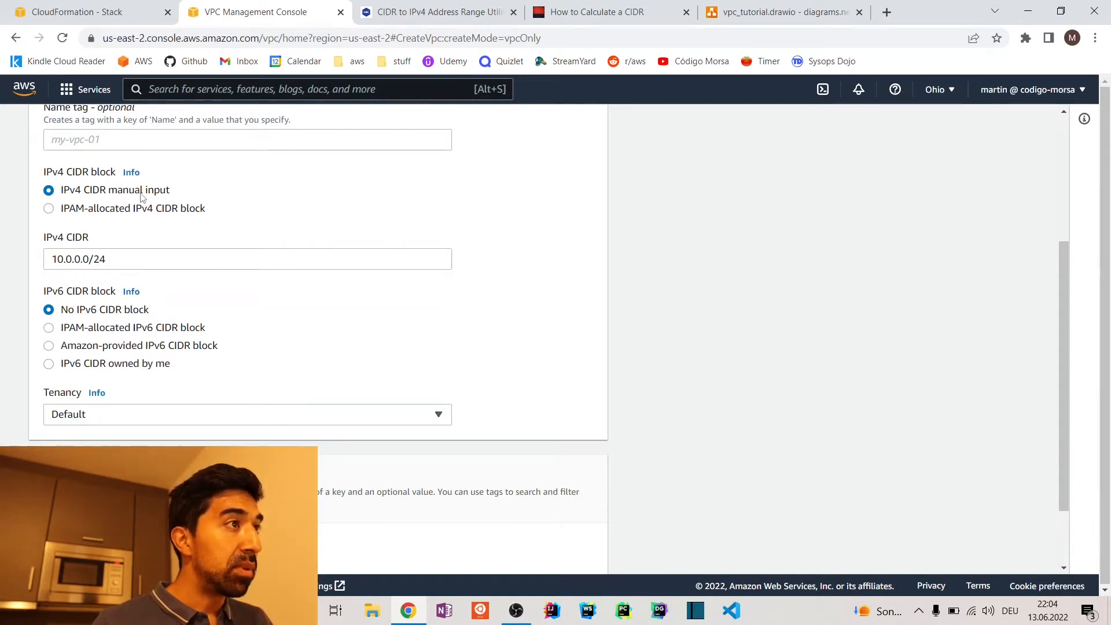
Step: Set the new VPC's name tag to MyFirstVPC
scroll(565, 219, "down", 1)
scroll(566, 219, "up", 2)
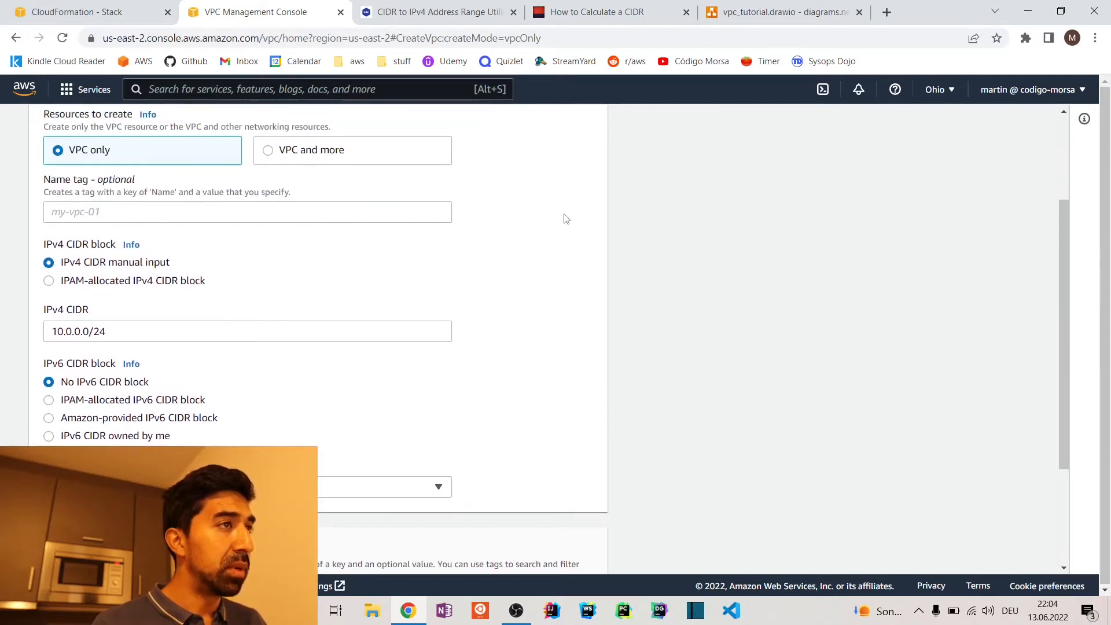
left_click(414, 211)
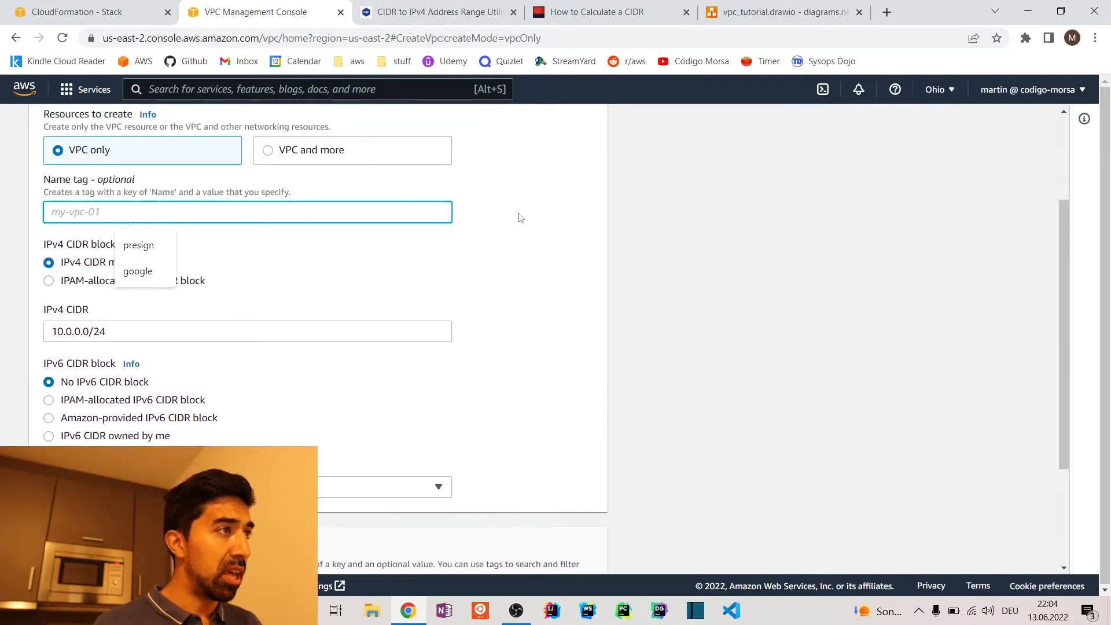
type("yFr")
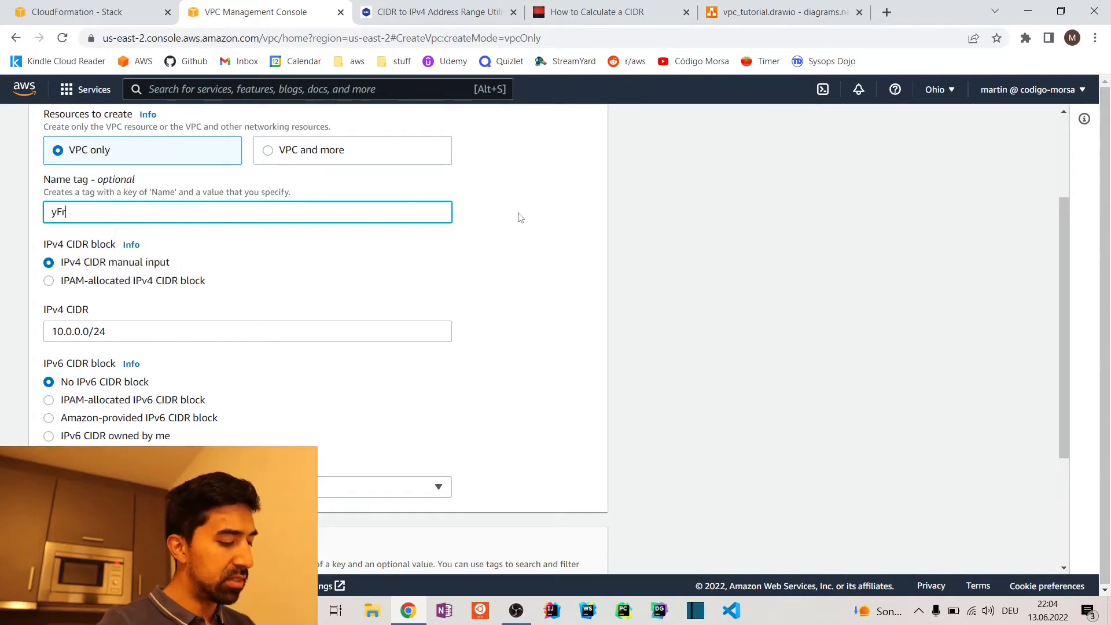
key("ctrl+a")
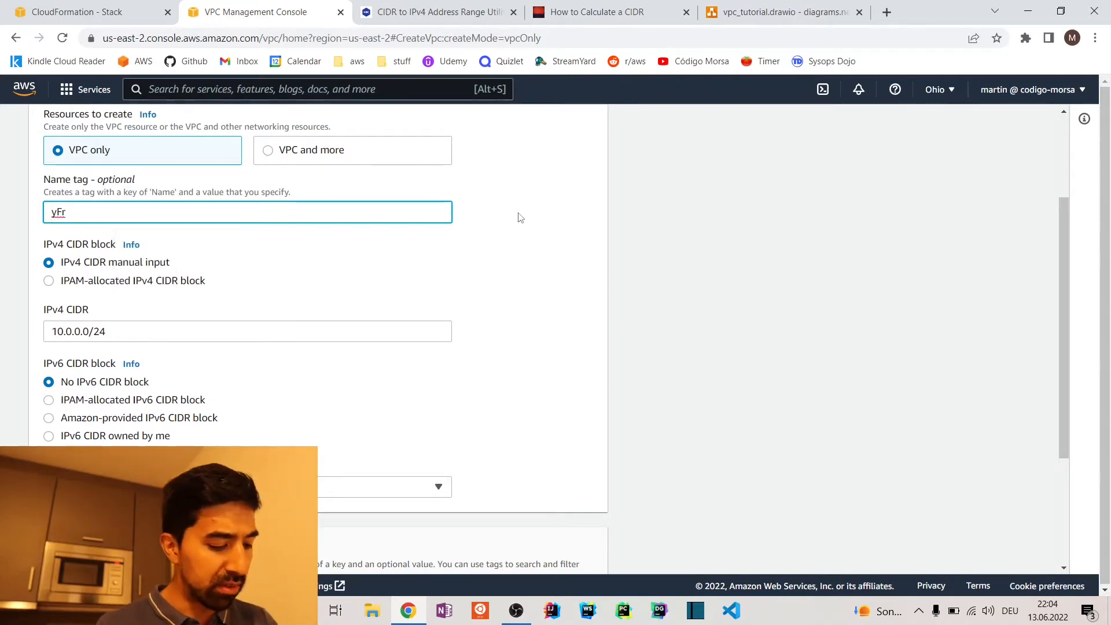
key("BackSpace")
type("MyFirstVPC")
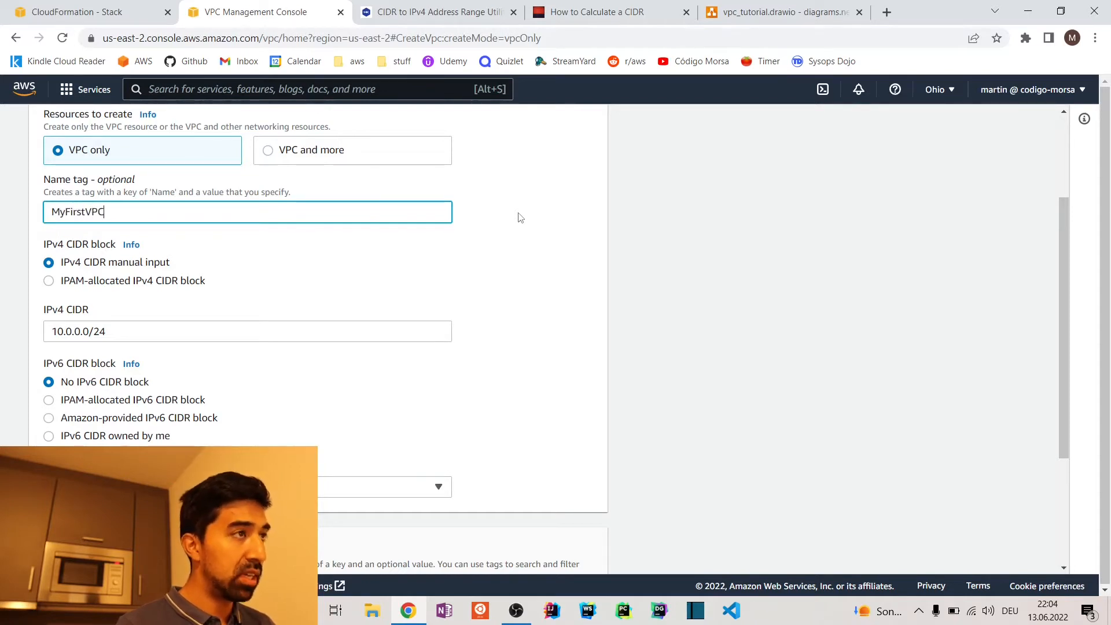
scroll(330, 298, "down", 3)
scroll(240, 280, "up", 3)
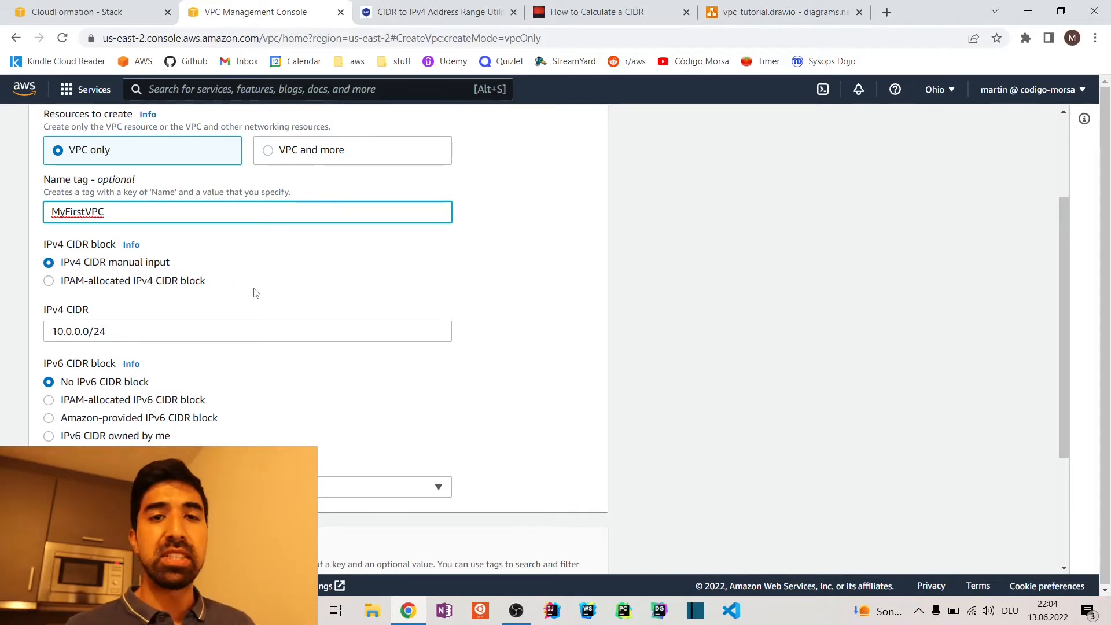
left_click(578, 284)
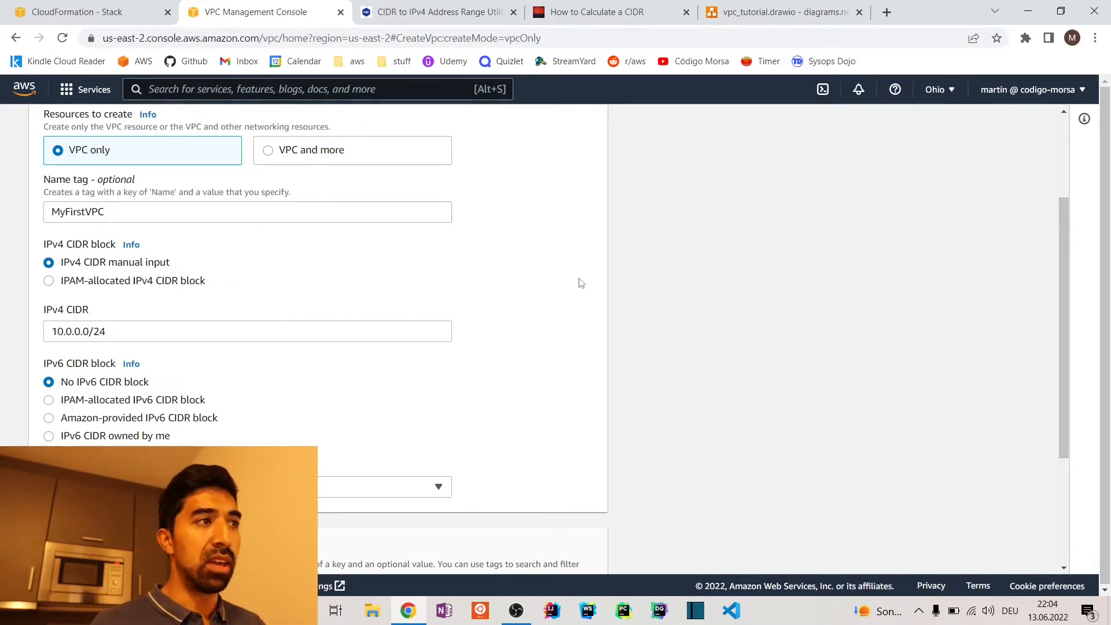
Step: Create the MyFirstVPC VPC from the completed form
scroll(579, 283, "down", 3)
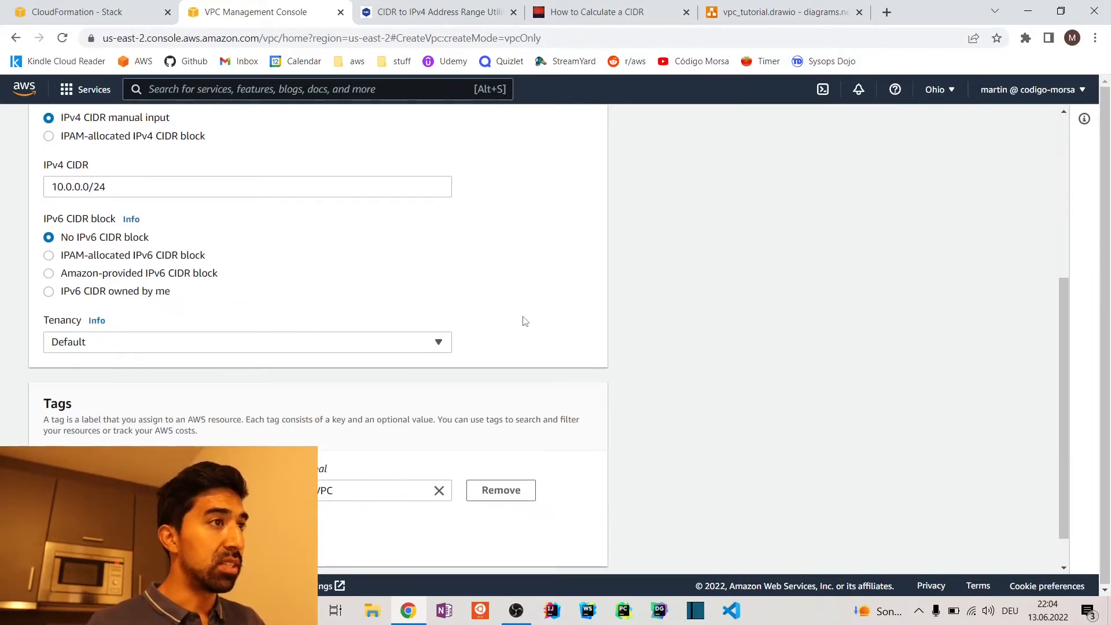
scroll(588, 290, "down", 1)
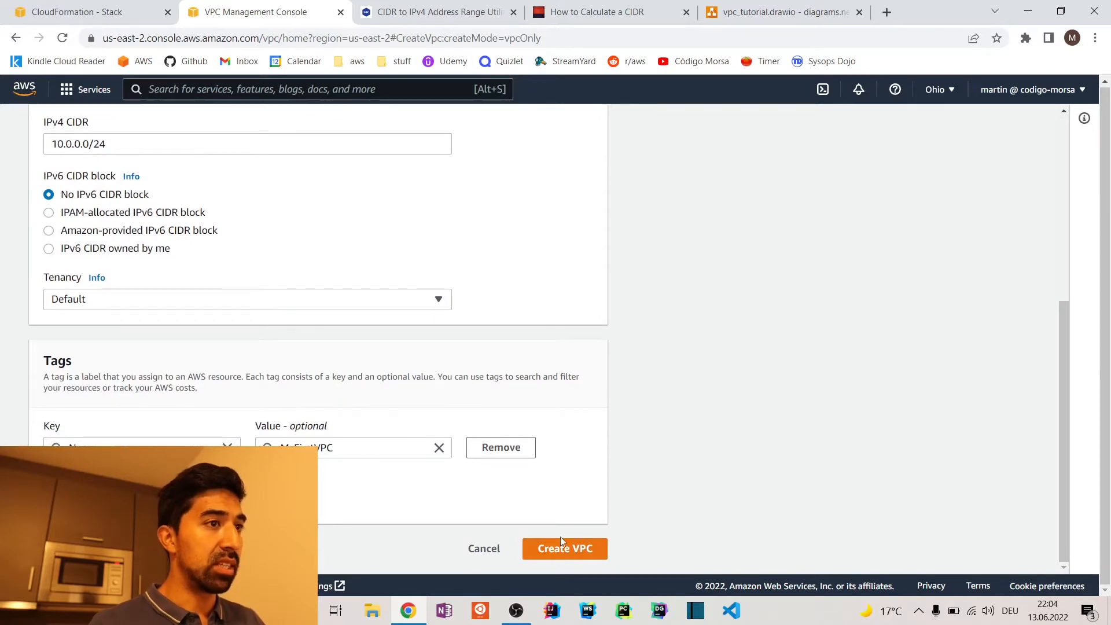
left_click(595, 540)
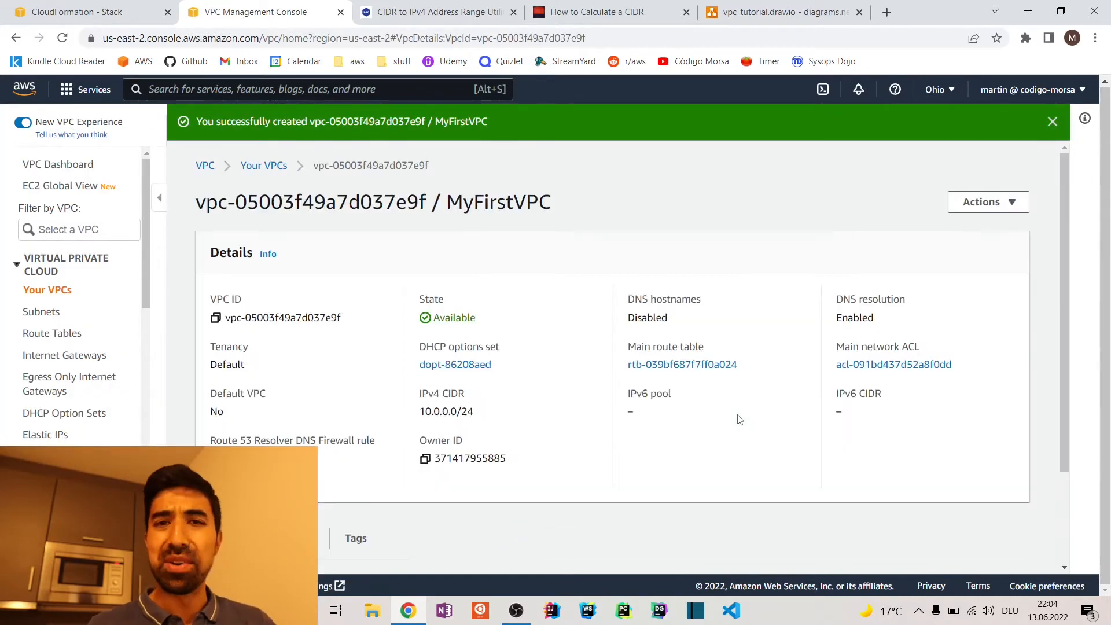
Step: Review the created VPC's details and examine the region, VPC and subnet layout in the vpc_tutorial.drawio diagram on diagrams.net
scroll(738, 414, "down", 2)
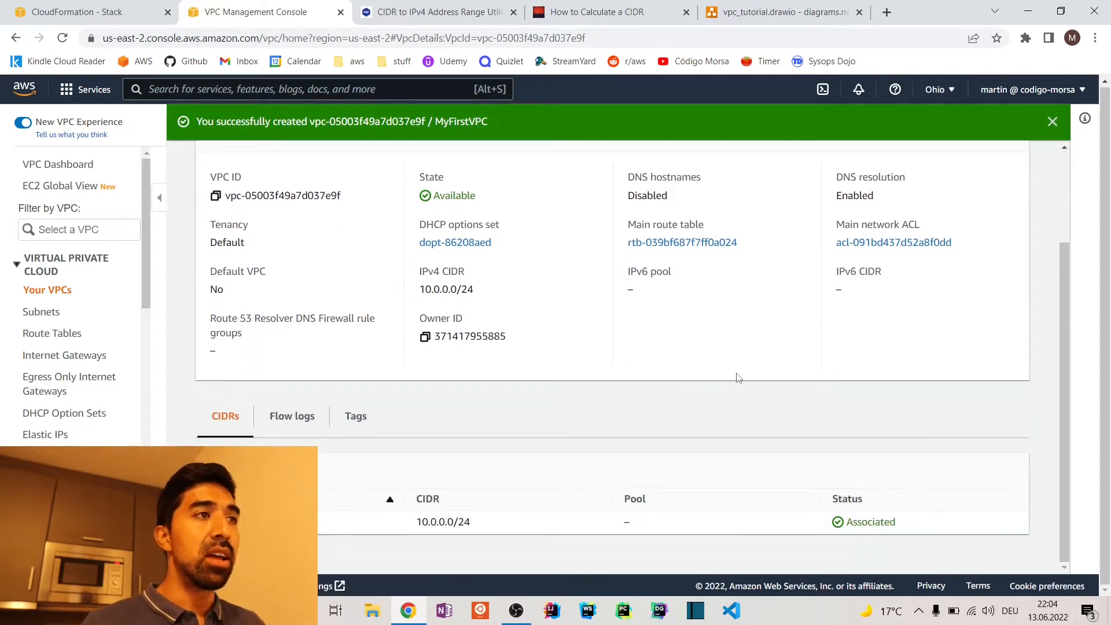
left_click(76, 12)
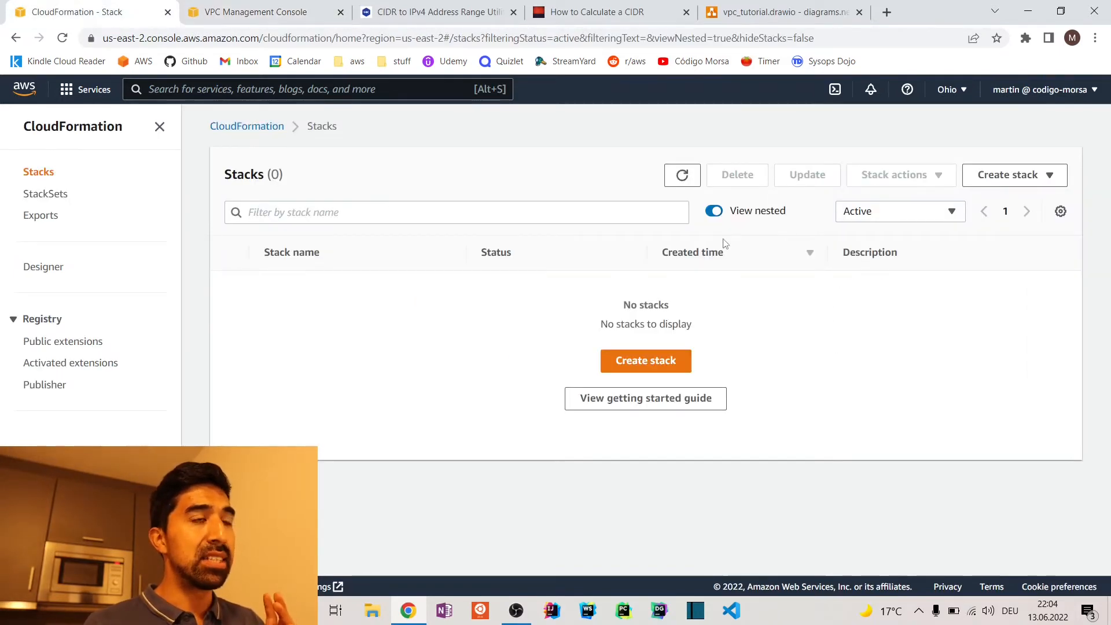
left_click(731, 7)
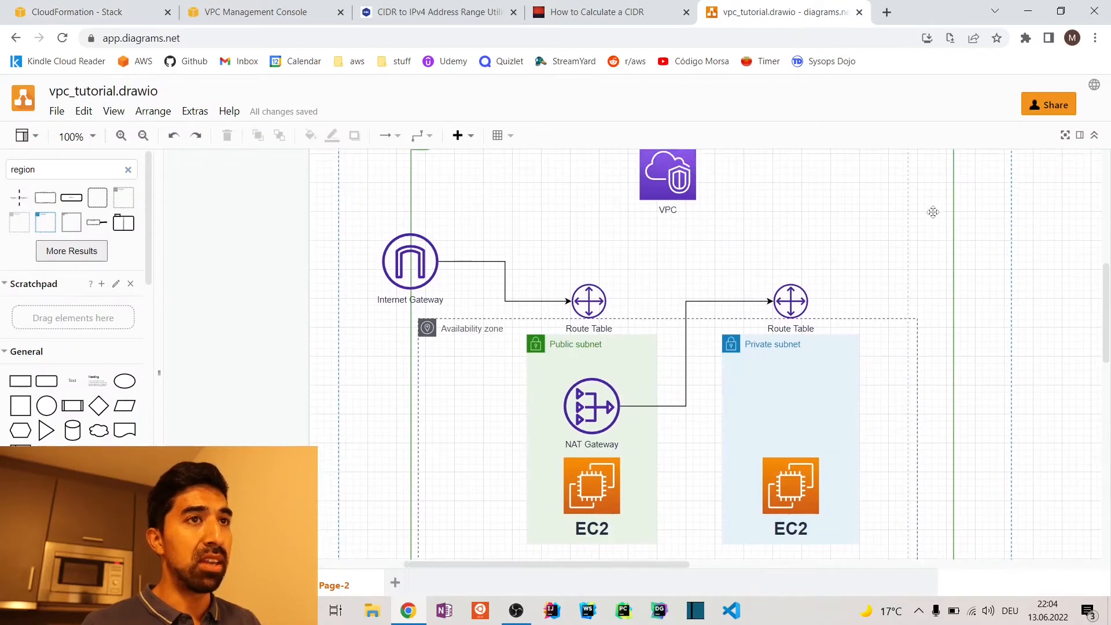
scroll(850, 208, "down", 2)
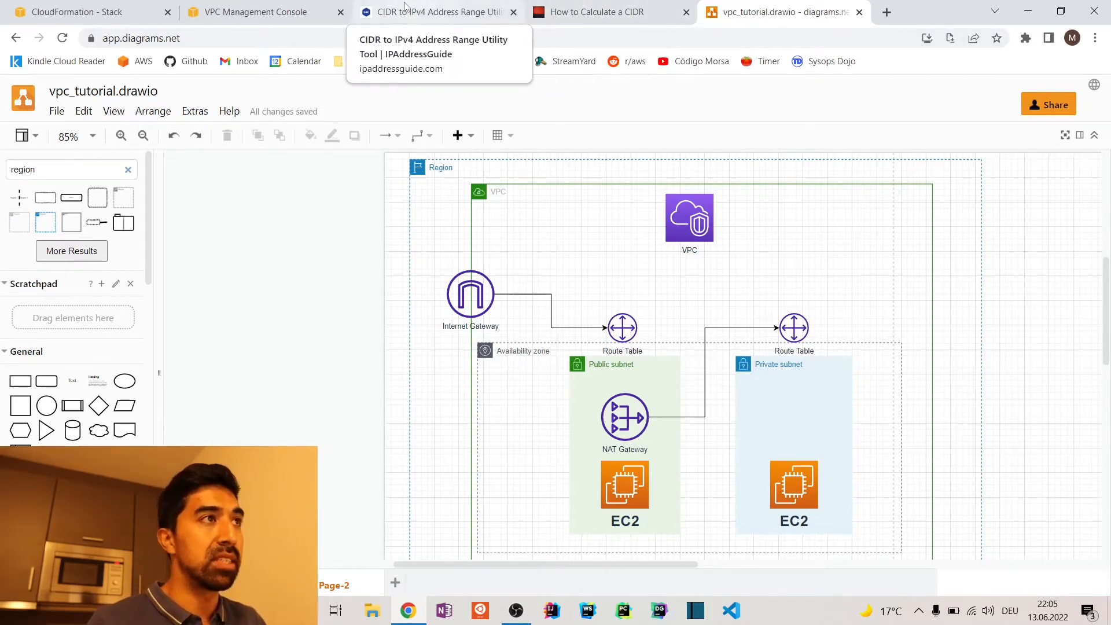
Step: Start creating a subnet in the AWS VPC console and choose MyFirstVPC as its VPC
left_click(260, 11)
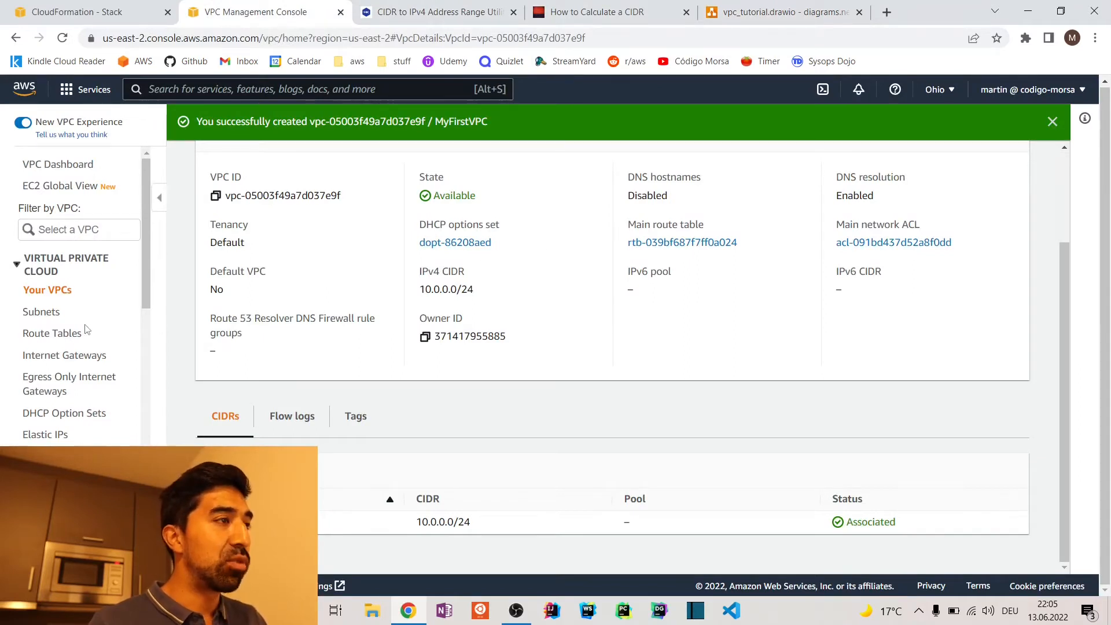
left_click(43, 318)
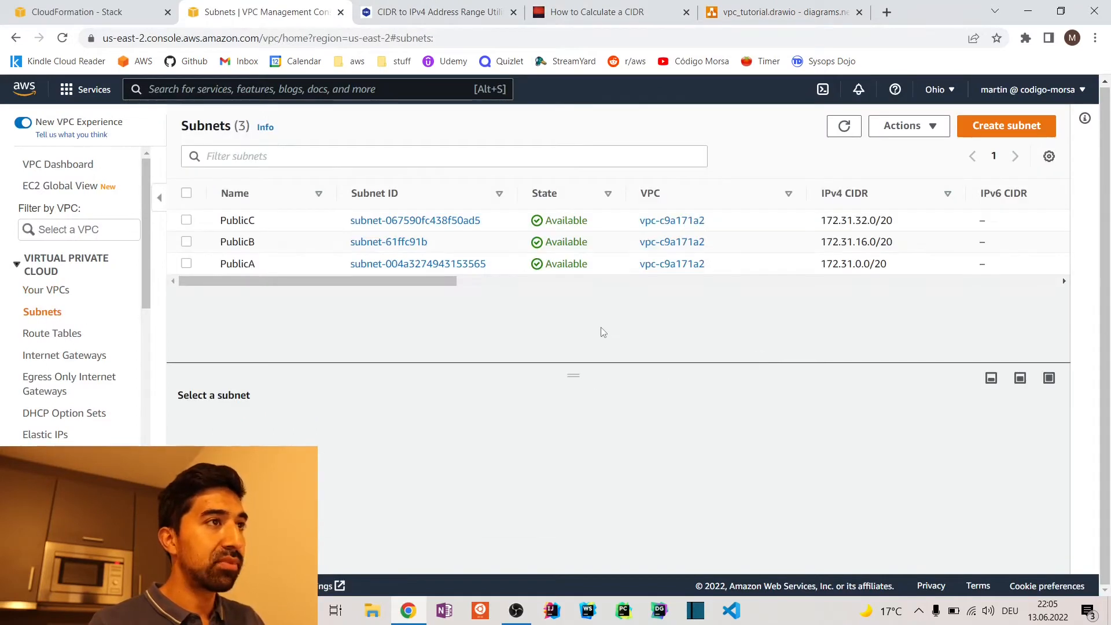
left_click(961, 137)
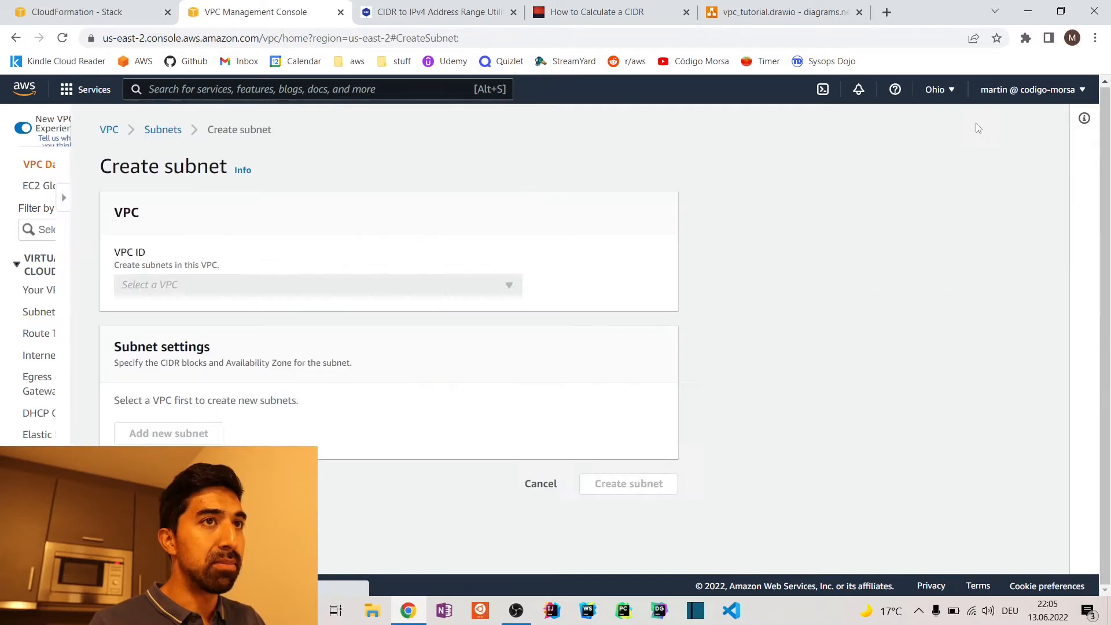
left_click(373, 293)
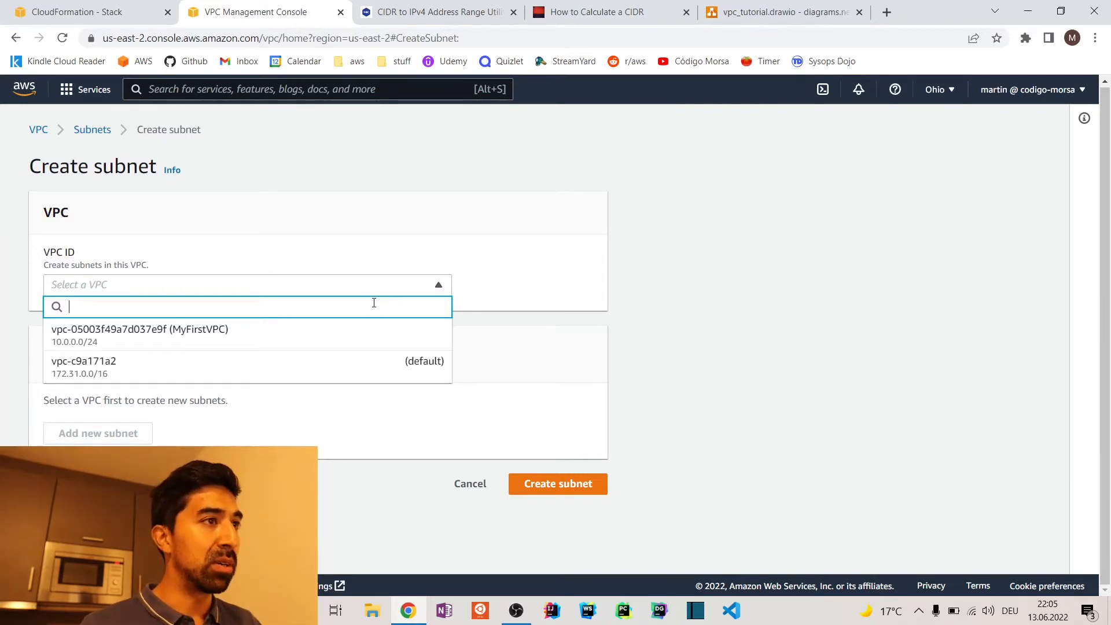
left_click(202, 338)
scroll(622, 315, "down", 4)
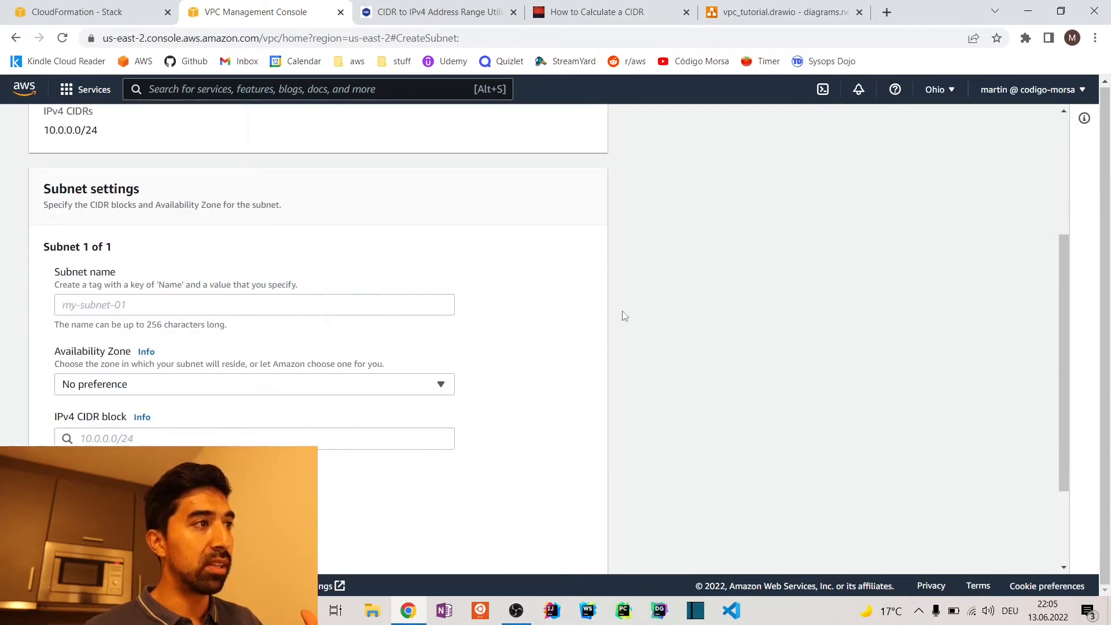
Step: Name the new subnet PublicSubnet
left_click(383, 310)
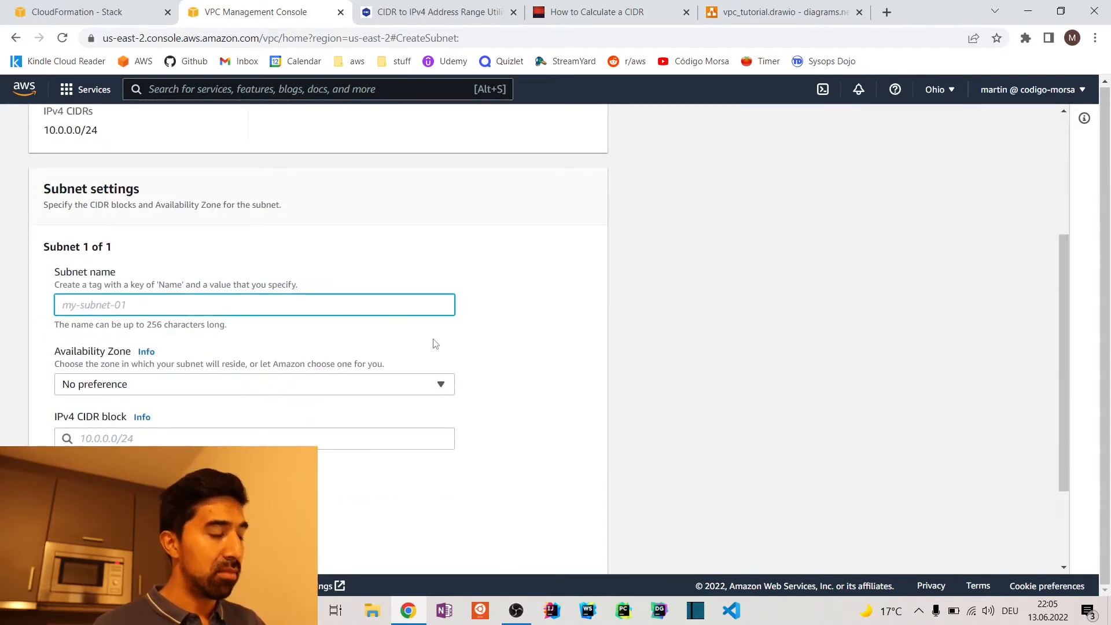
type("Publi")
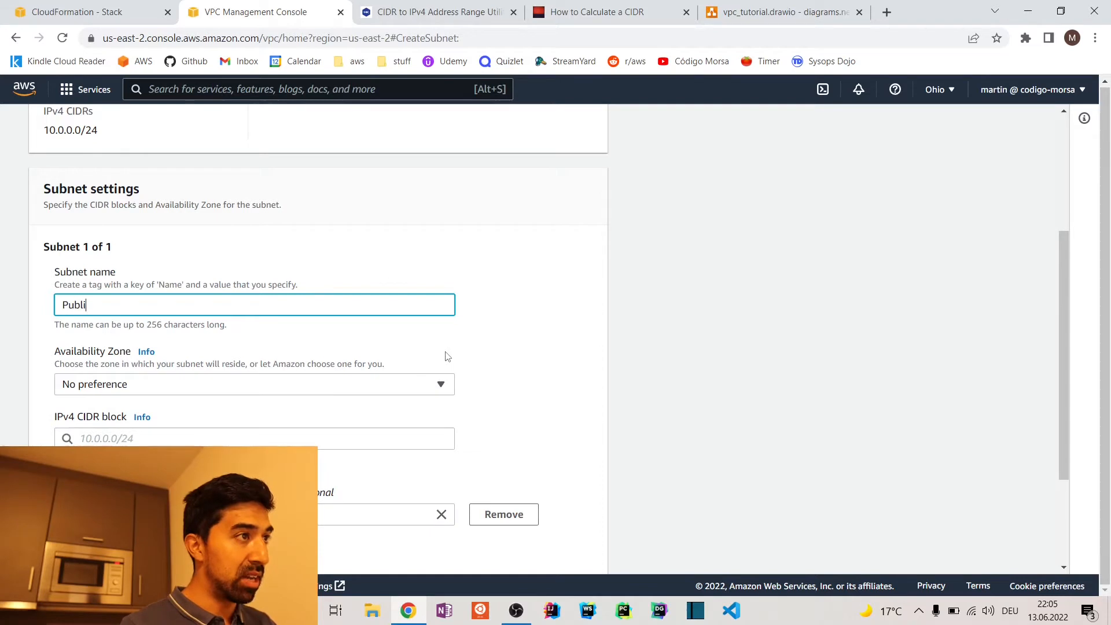
type("cSubbn")
key("BackSpace")
type("ne")
left_click(464, 374)
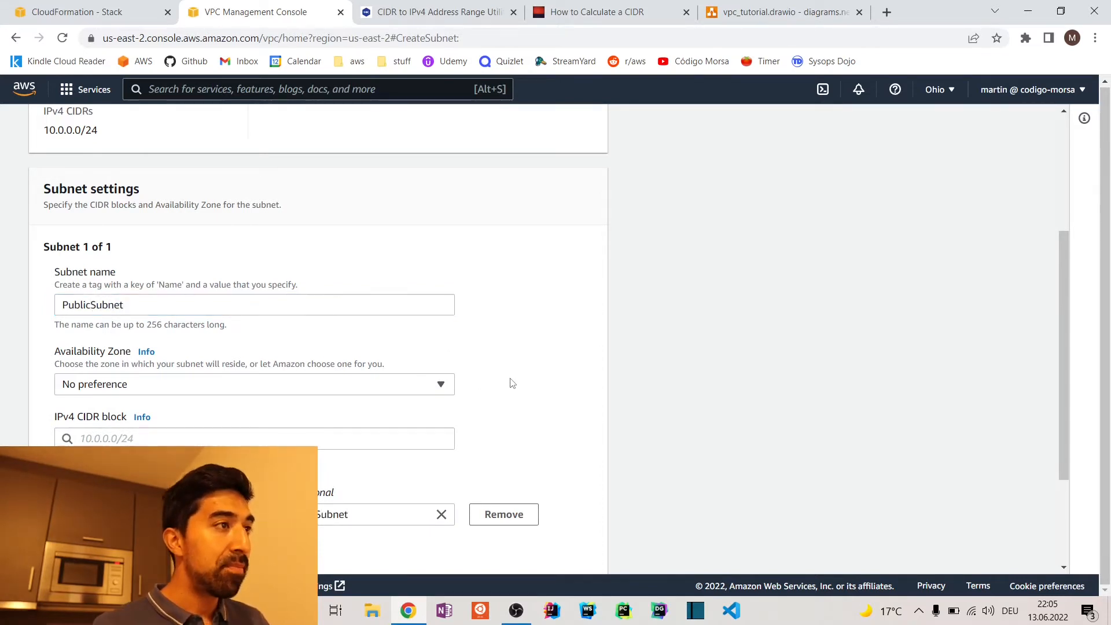
Step: Place the subnet in availability zone us-east-2a and open the IPv4 CIDR block field for entry
scroll(492, 357, "down", 1)
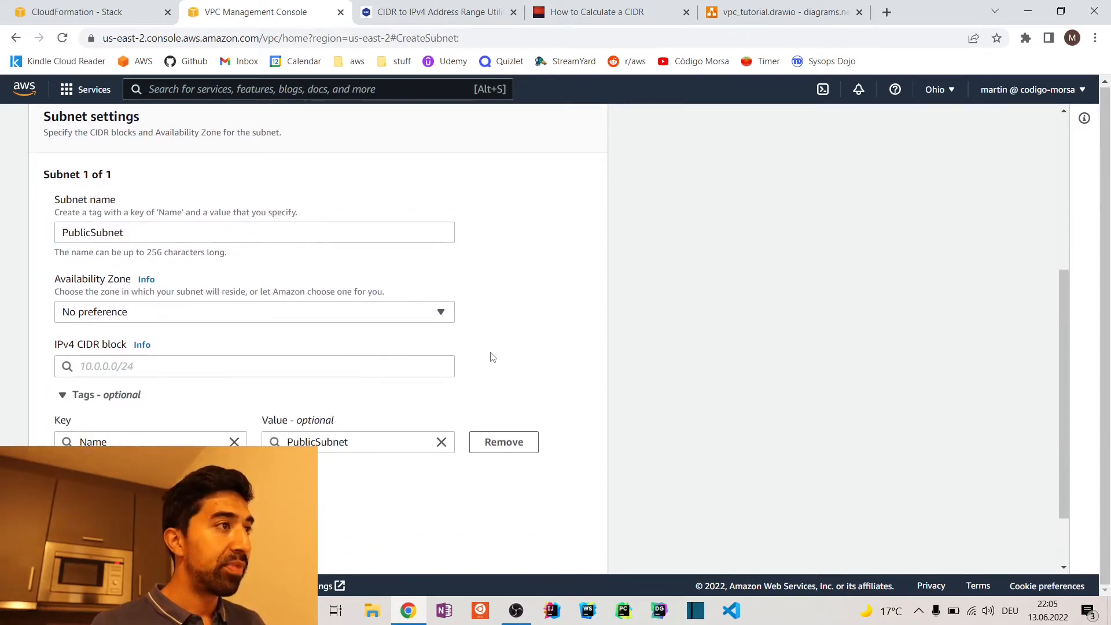
left_click(300, 316)
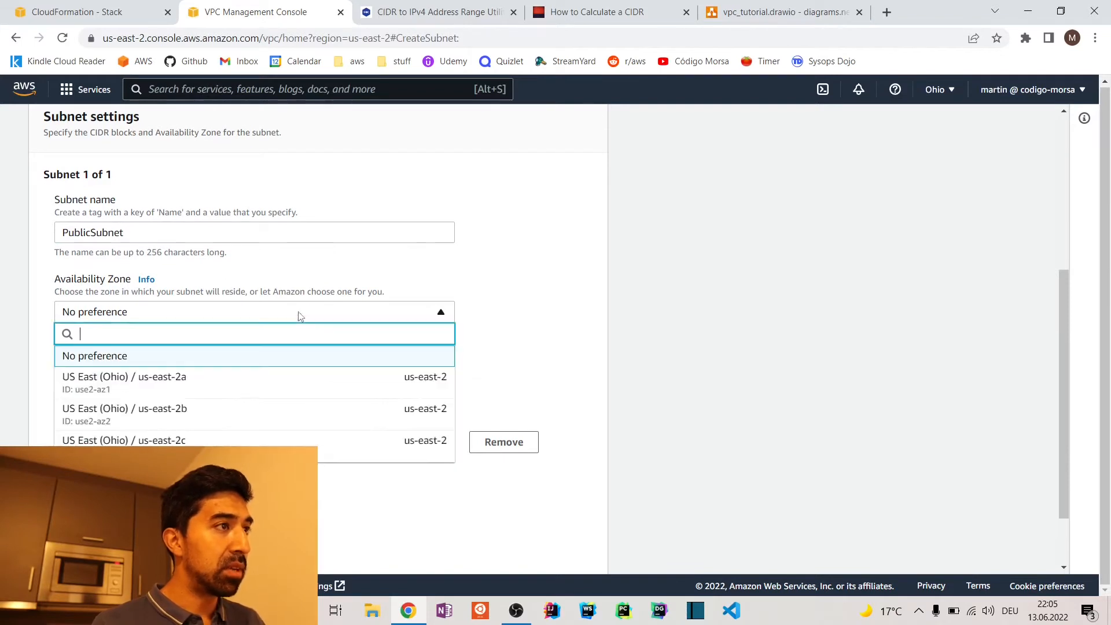
left_click(361, 388)
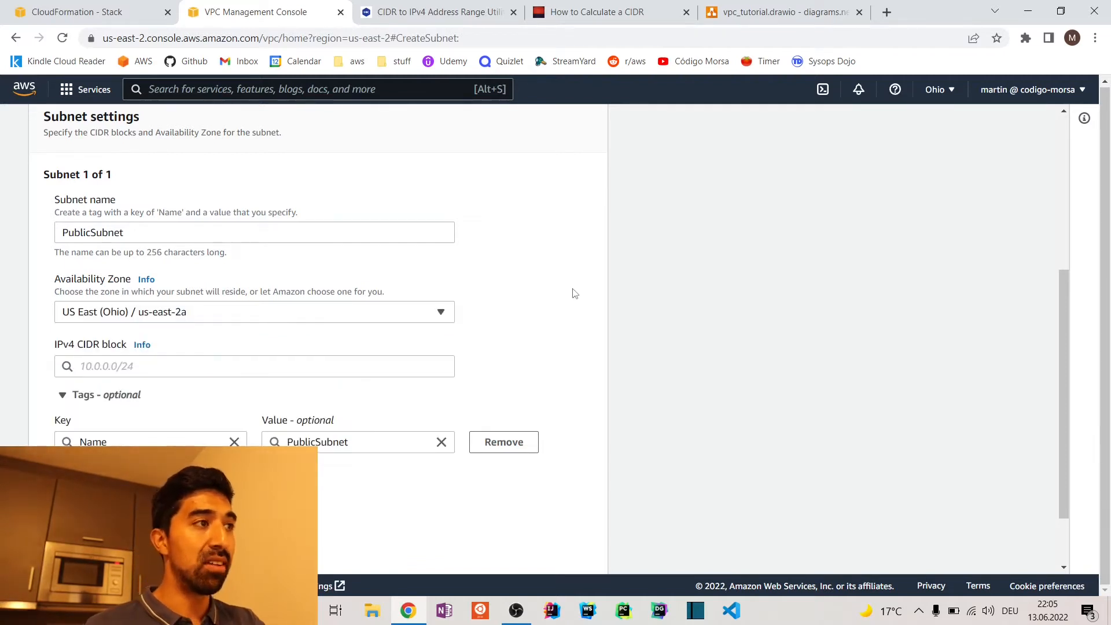
scroll(575, 294, "down", 2)
left_click(453, 291)
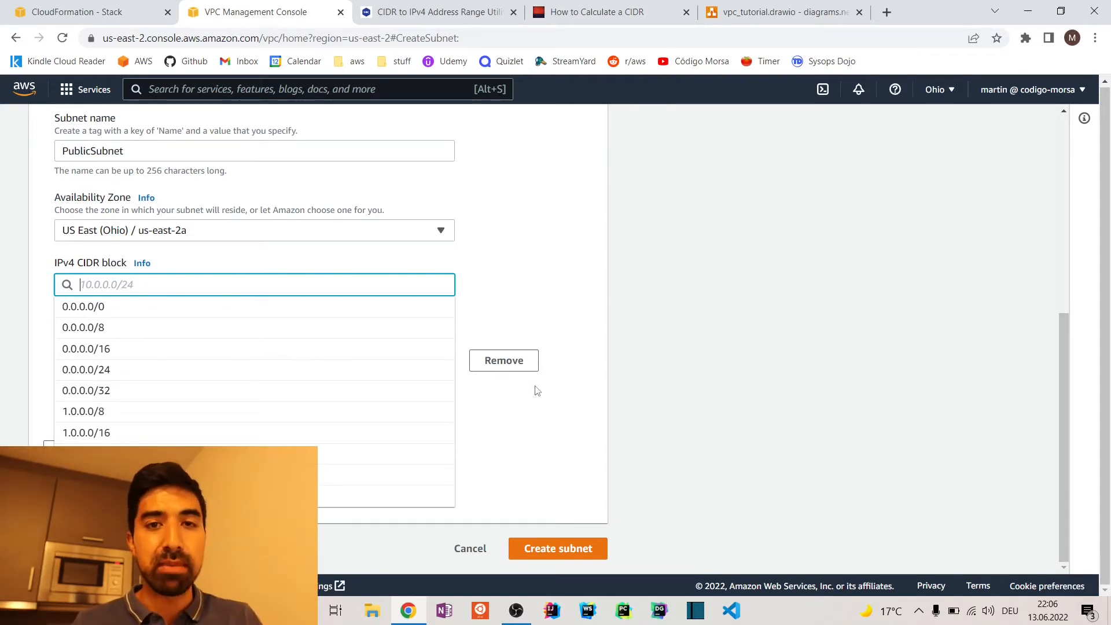
Step: Switch to the vpc_tutorial.drawio diagram and examine the public and private subnets within the availability zone
left_click(98, 12)
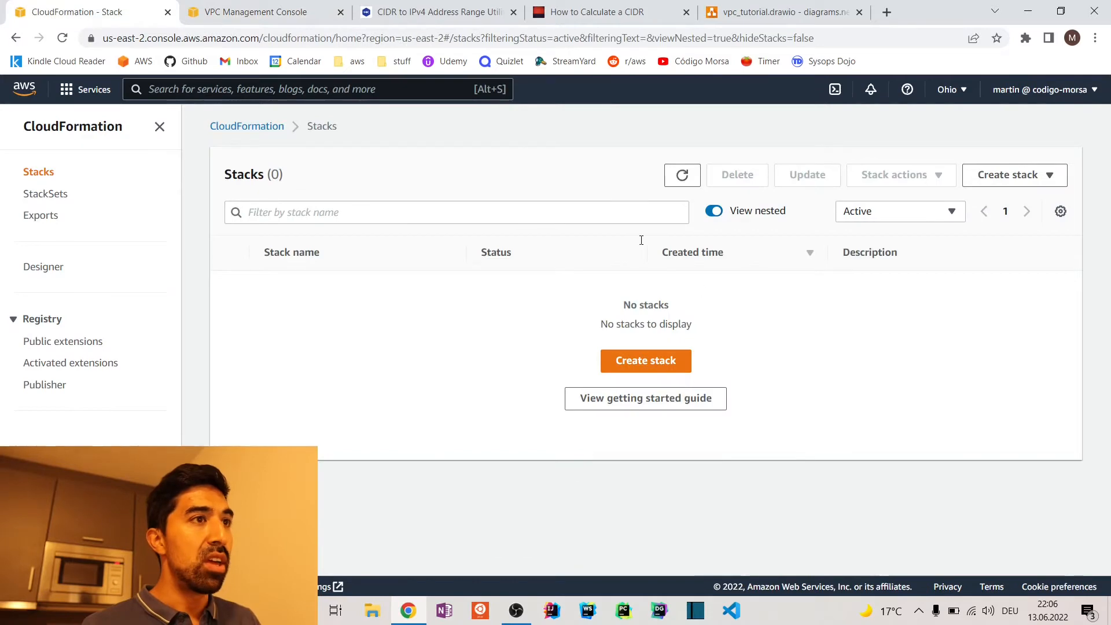
left_click(783, 5)
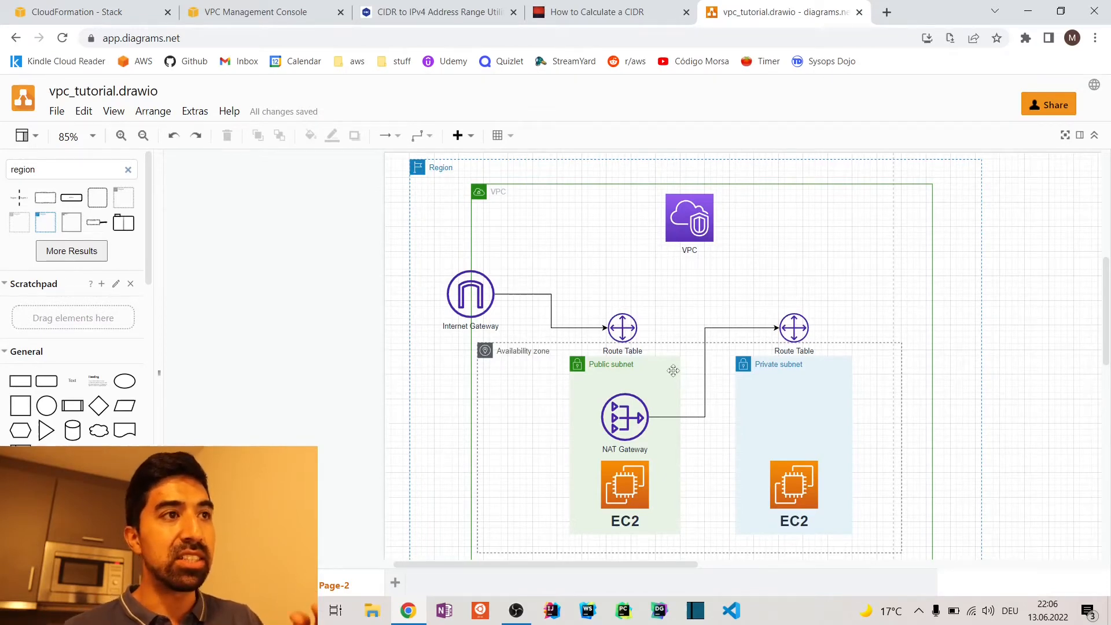
left_click(701, 359)
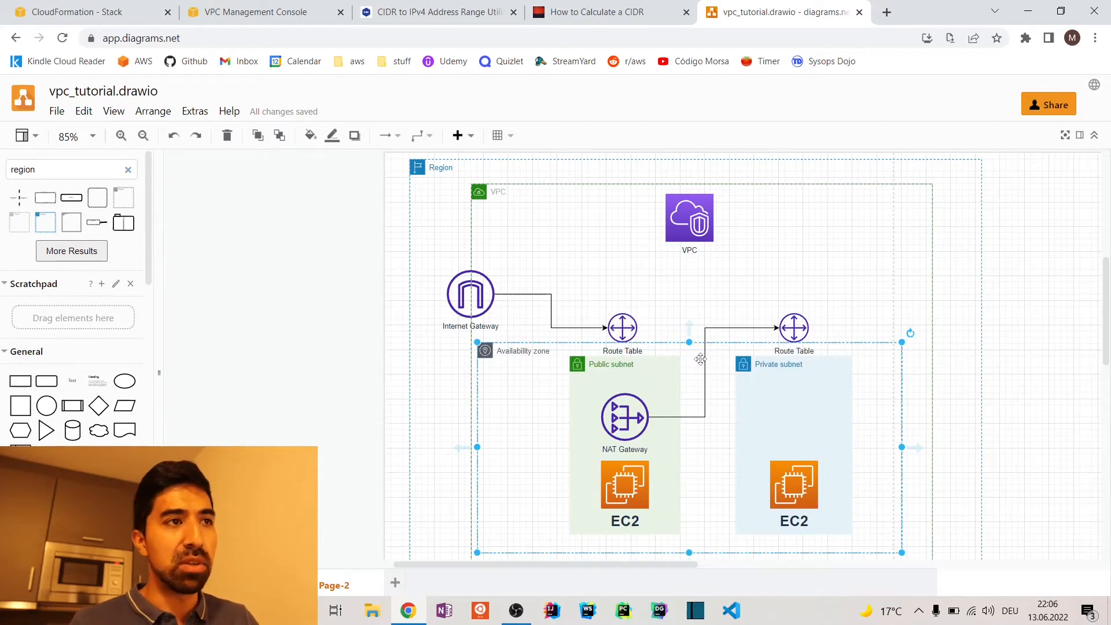
left_click(658, 386)
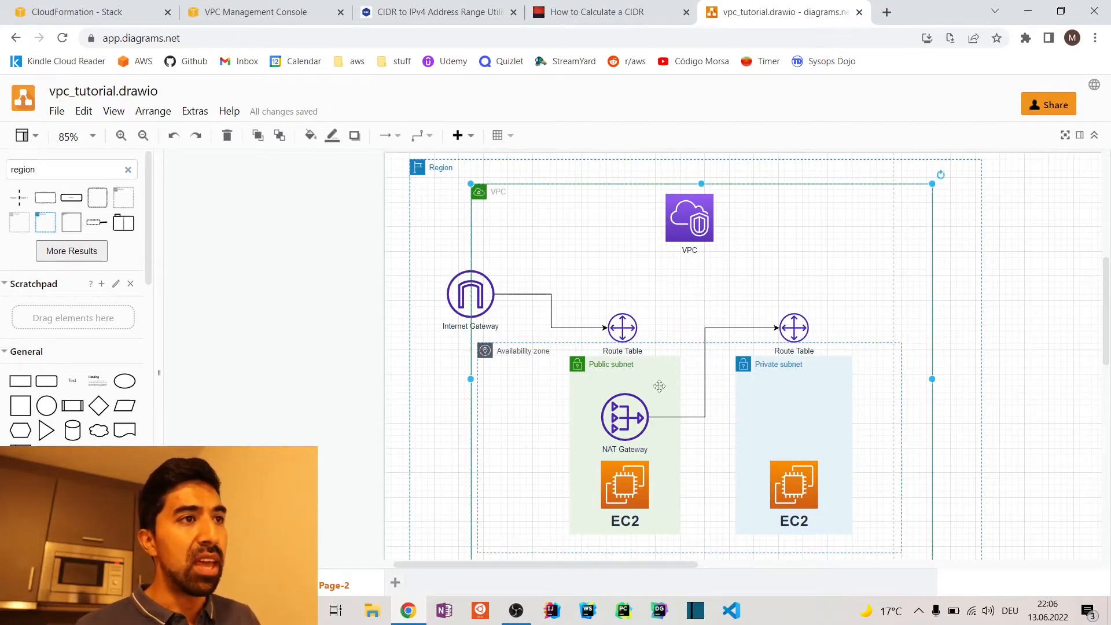
left_click(782, 427)
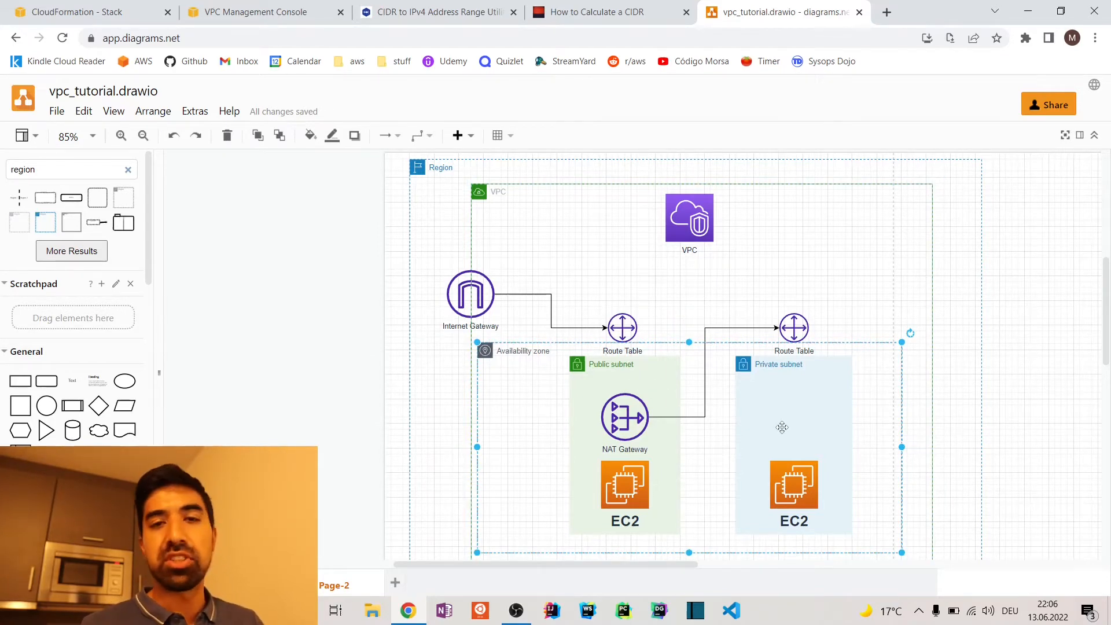
Step: Check the CIDR size table and set the PublicSubnet's IPv4 CIDR block to 10.0.0.0/26
left_click(613, 11)
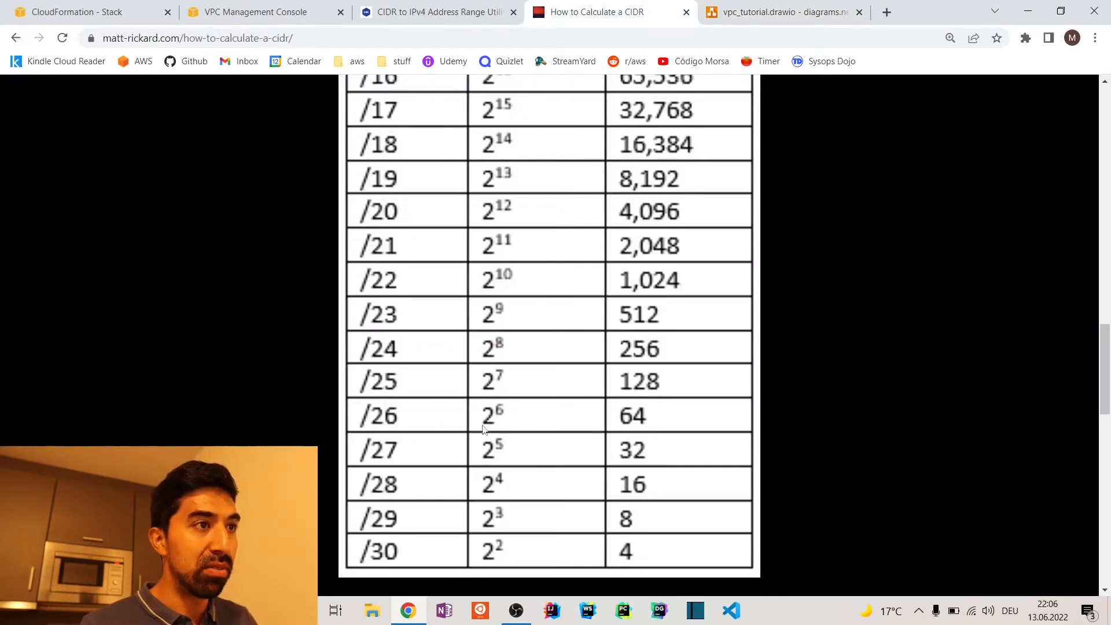
left_click(257, 11)
type("10.0.0.0/")
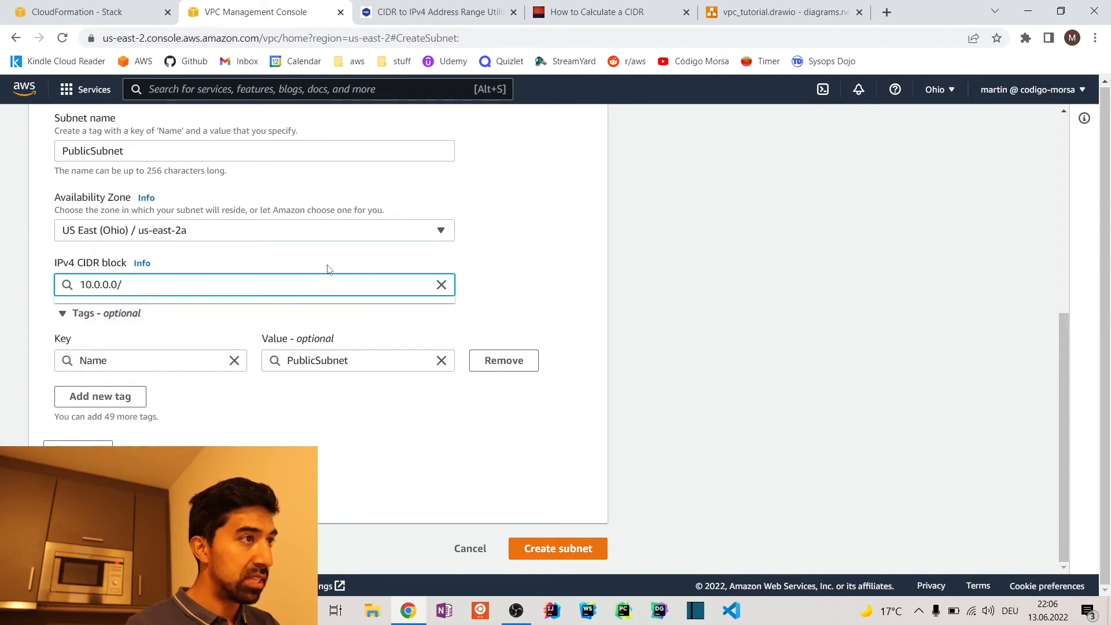
type("26")
left_click(216, 311)
left_click(591, 273)
Step: Copy the public subnet's CIDR block into the CIDR to IP range calculator and check the last IP of its range
left_click(330, 285)
key("ctrl+a")
key("ctrl+c")
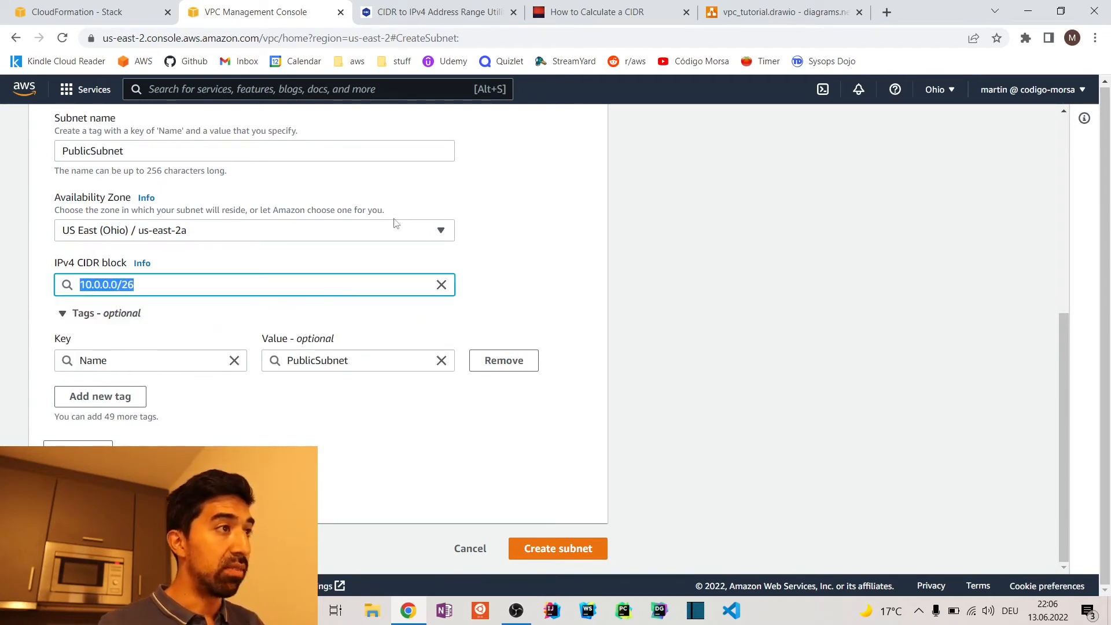
key("ctrl+Tab")
key("ctrl+v")
key("Return")
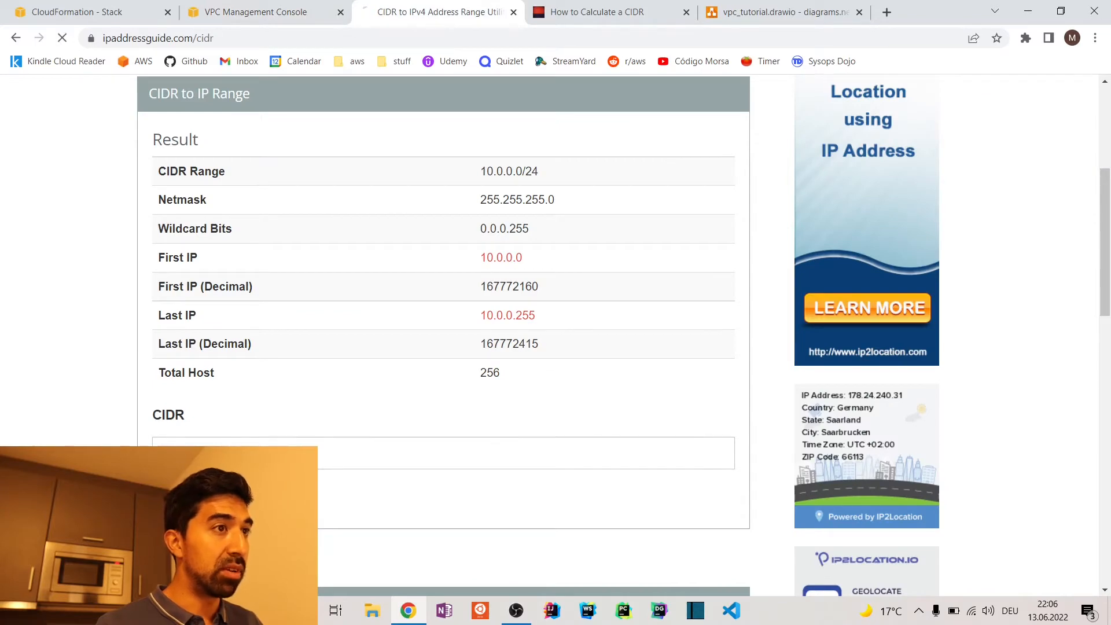
scroll(400, 470, "down", 3)
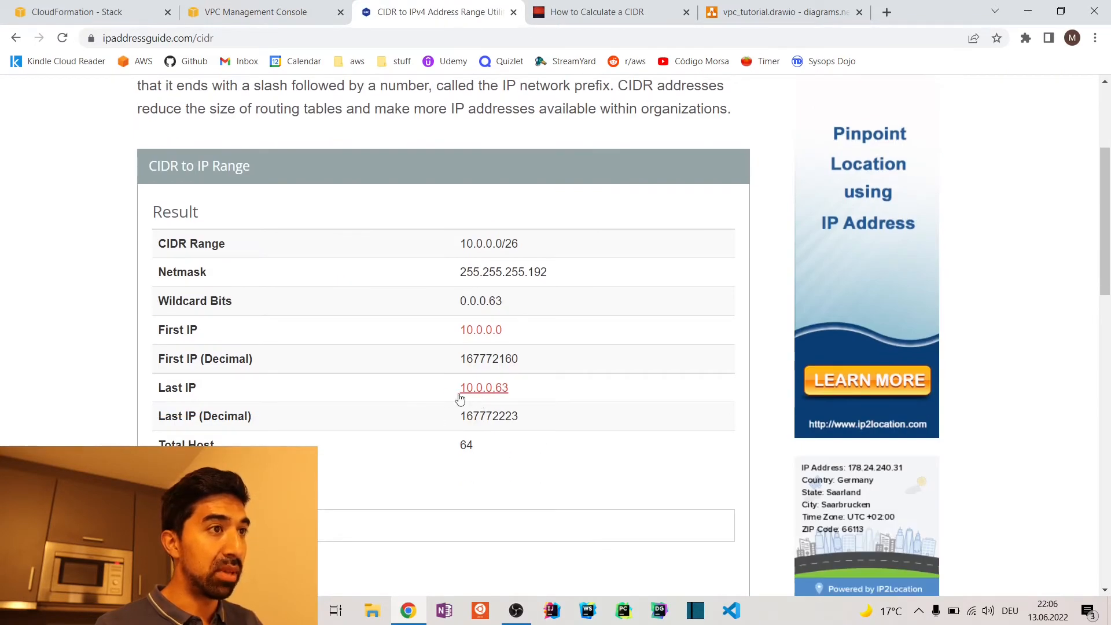
left_click_drag(449, 395, 517, 393)
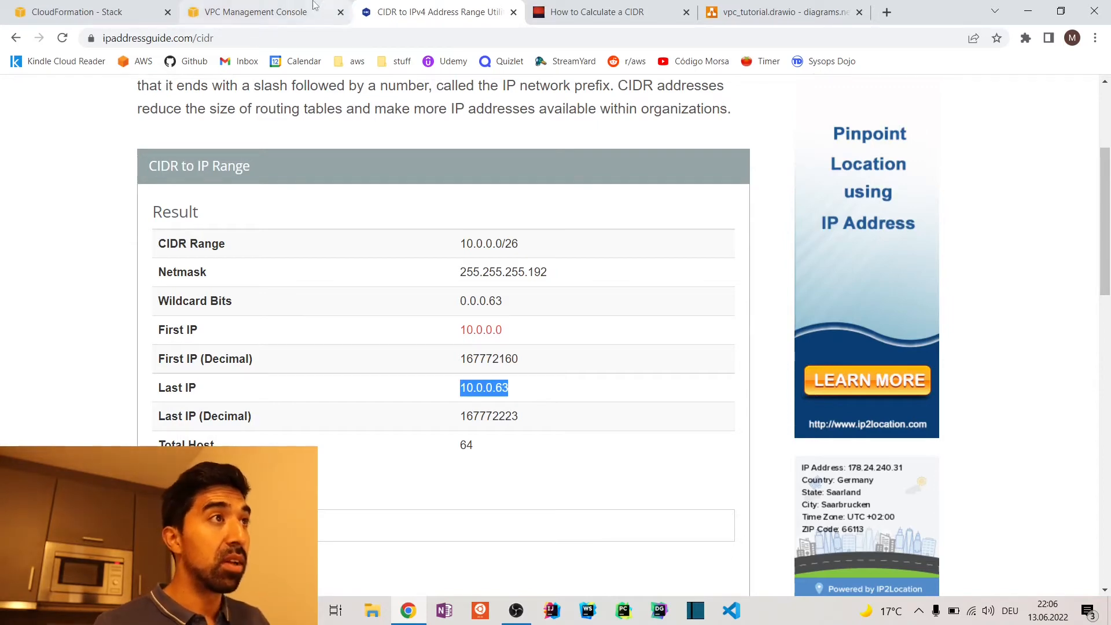
Step: Return to the VPC console, create the PublicSubnet, and remove the subnet ID filter from the subnets list
left_click(302, 11)
key("ctrl+v")
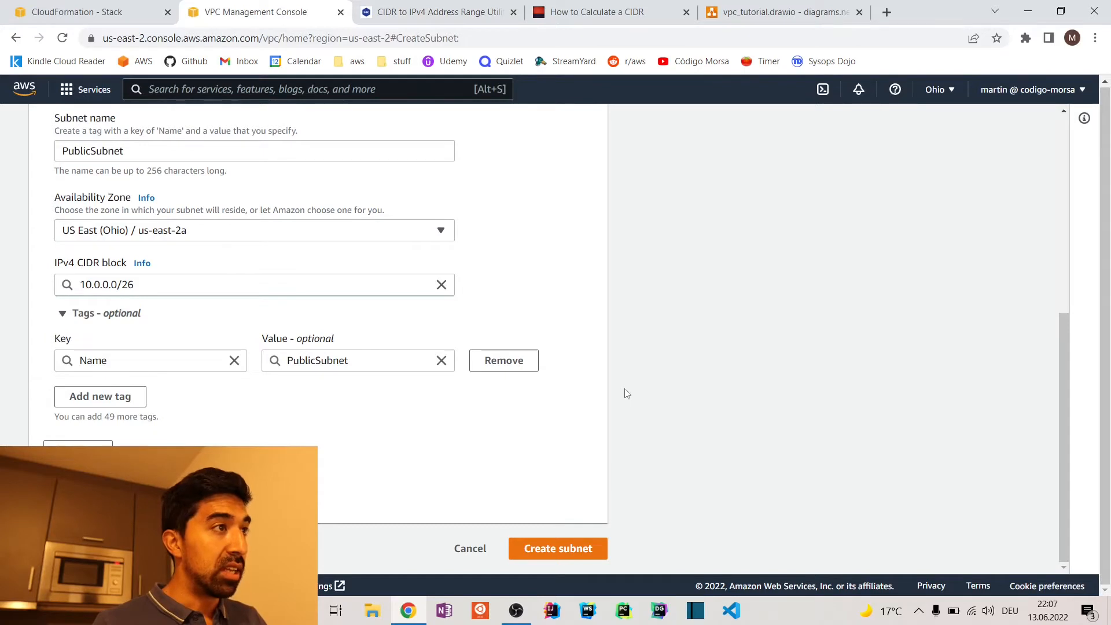
scroll(597, 504, "up", 1)
scroll(596, 504, "down", 1)
left_click(562, 549)
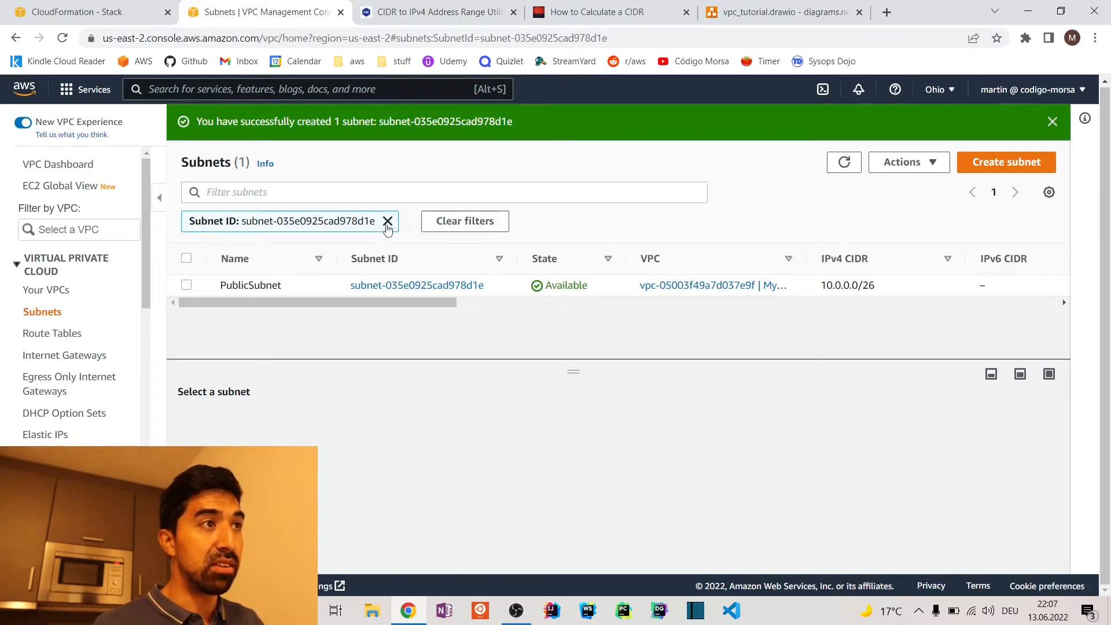
left_click(387, 223)
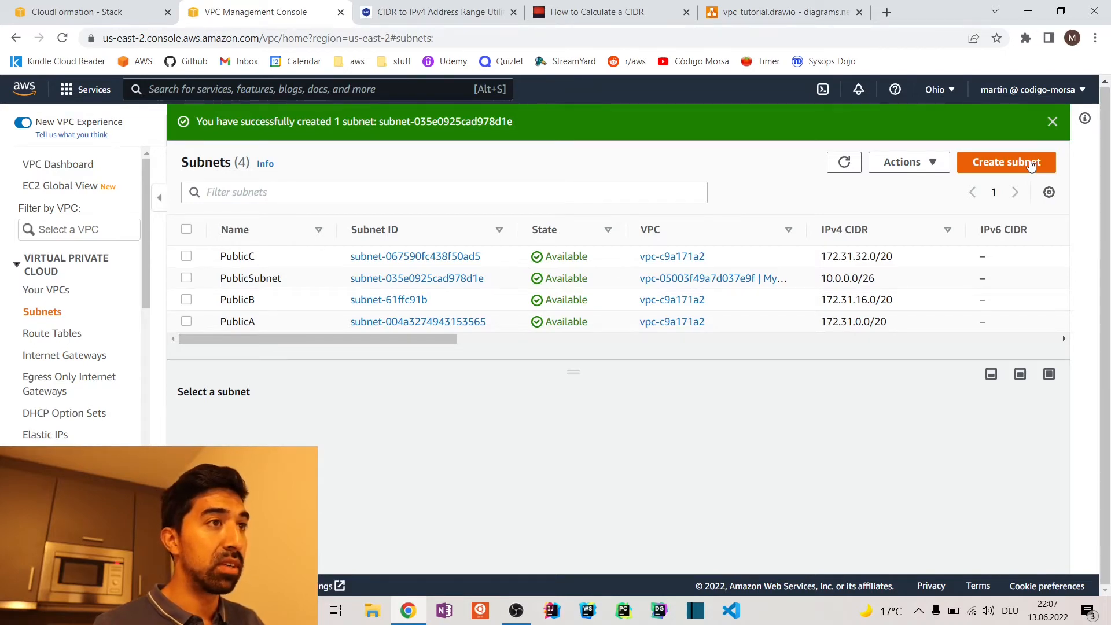
Step: Start creating another subnet in MyFirstVPC and name it PrivateSubnet
left_click(1031, 164)
left_click(157, 286)
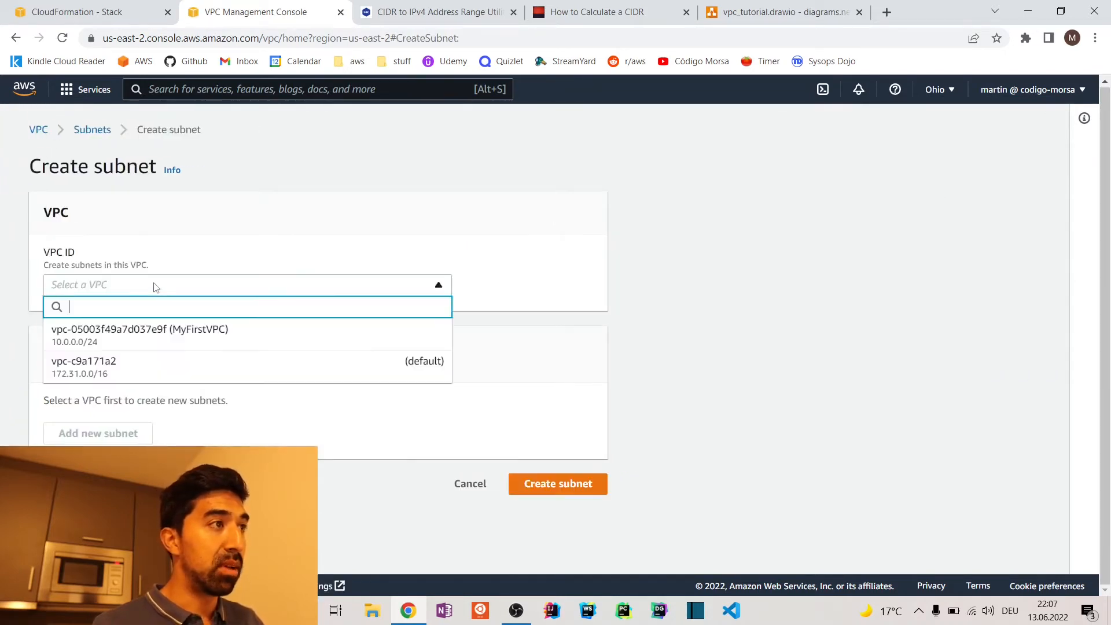
left_click(191, 340)
scroll(341, 342, "down", 4)
left_click(293, 303)
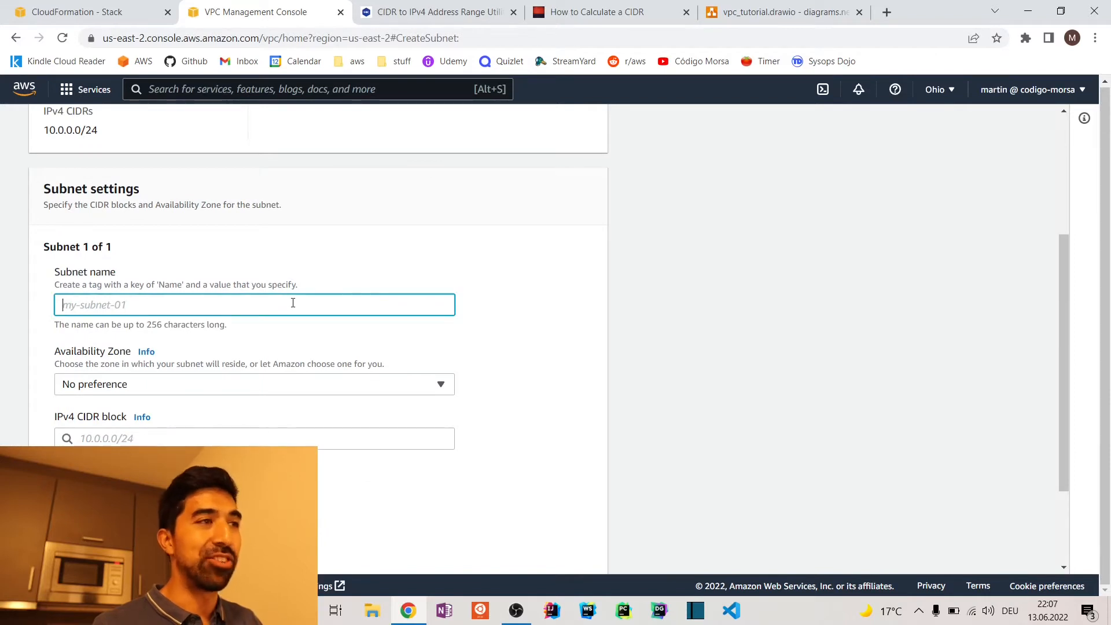
type("PrivateSubnet")
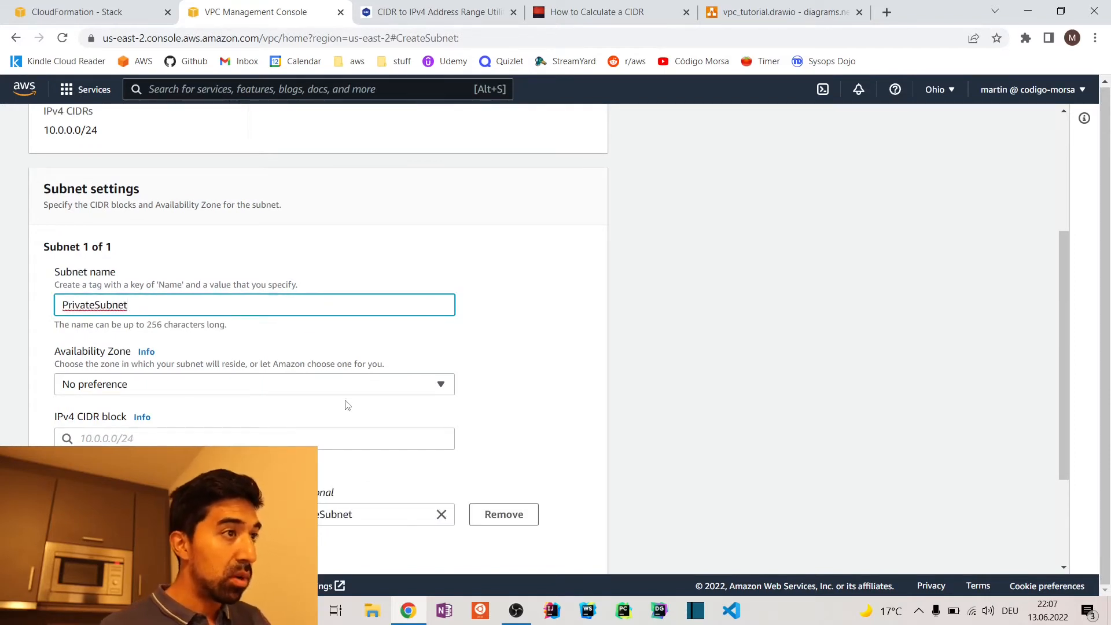
Step: Place the PrivateSubnet in availability zone us-east-2a
left_click(356, 387)
left_click(353, 457)
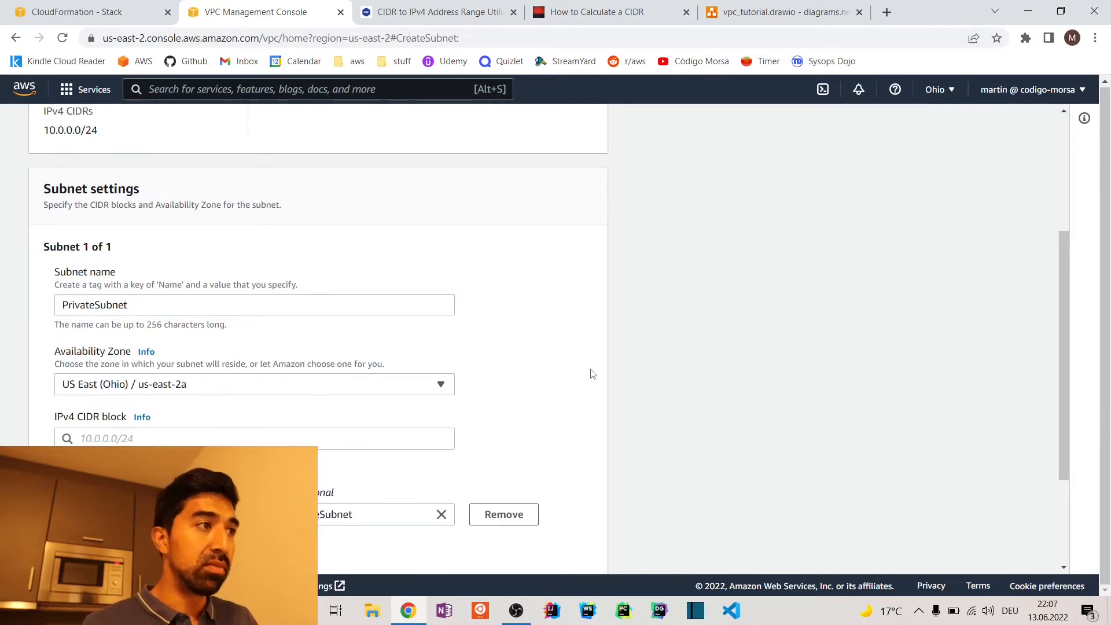
scroll(600, 407, "down", 2)
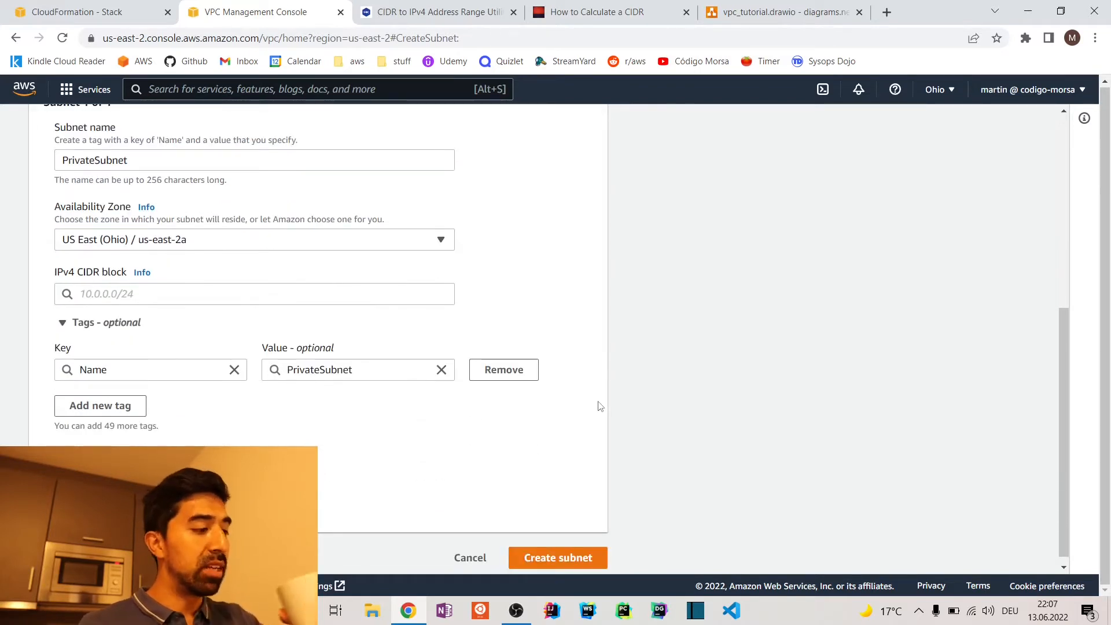
Step: Try 10.0.0.0/26 as the PrivateSubnet's IPv4 CIDR block and select the entry for replacement
left_click(372, 299)
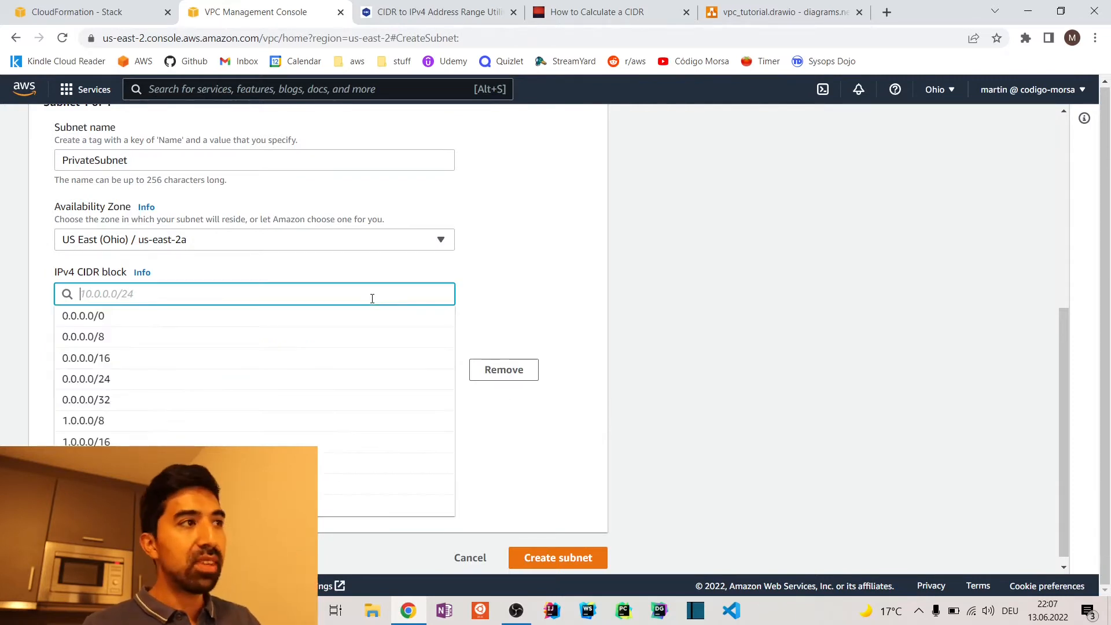
type("10.")
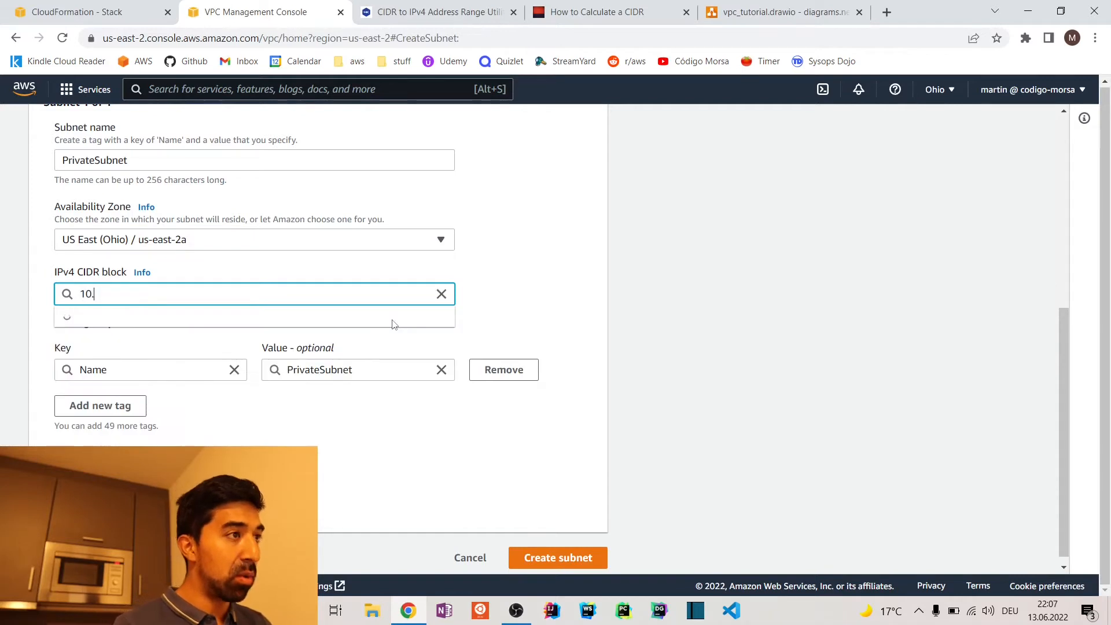
type("0.0.0/26")
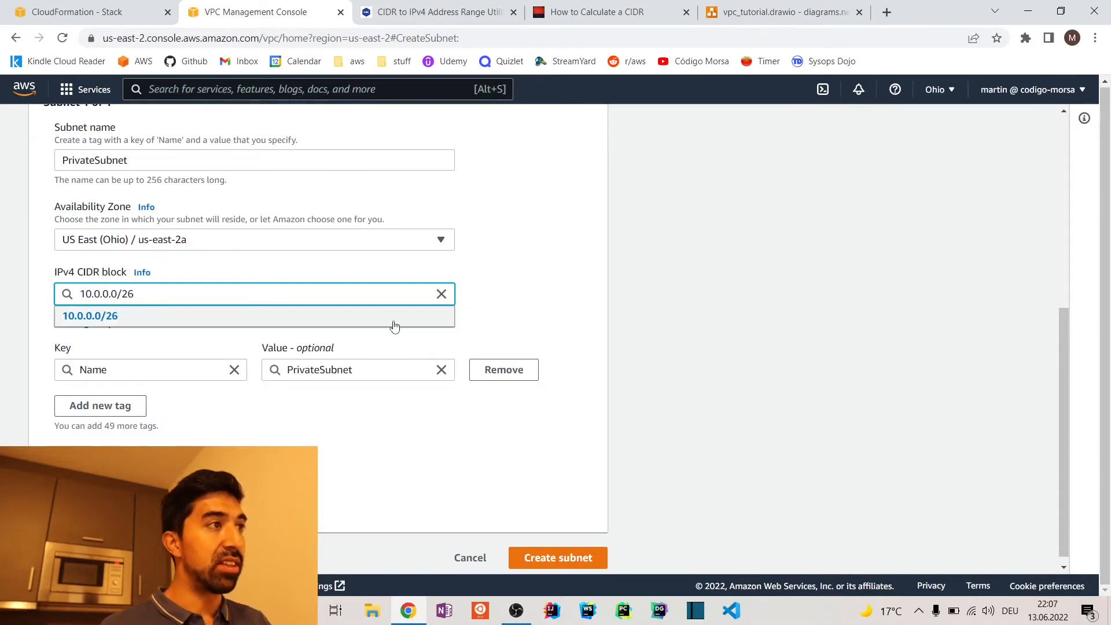
left_click(394, 317)
left_click(537, 315)
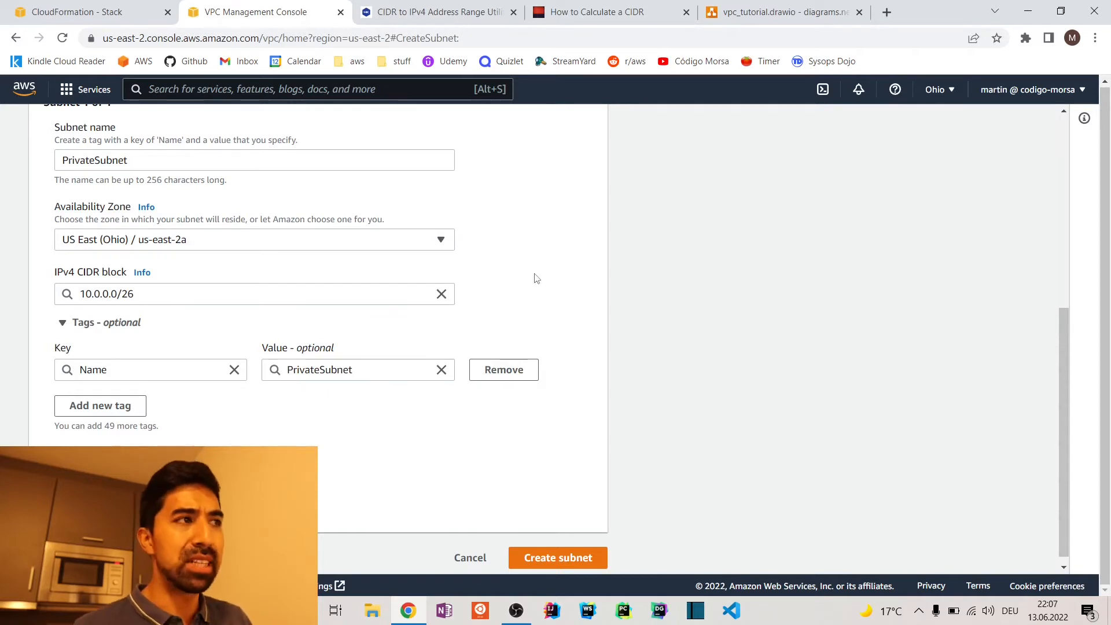
triple_click(362, 292)
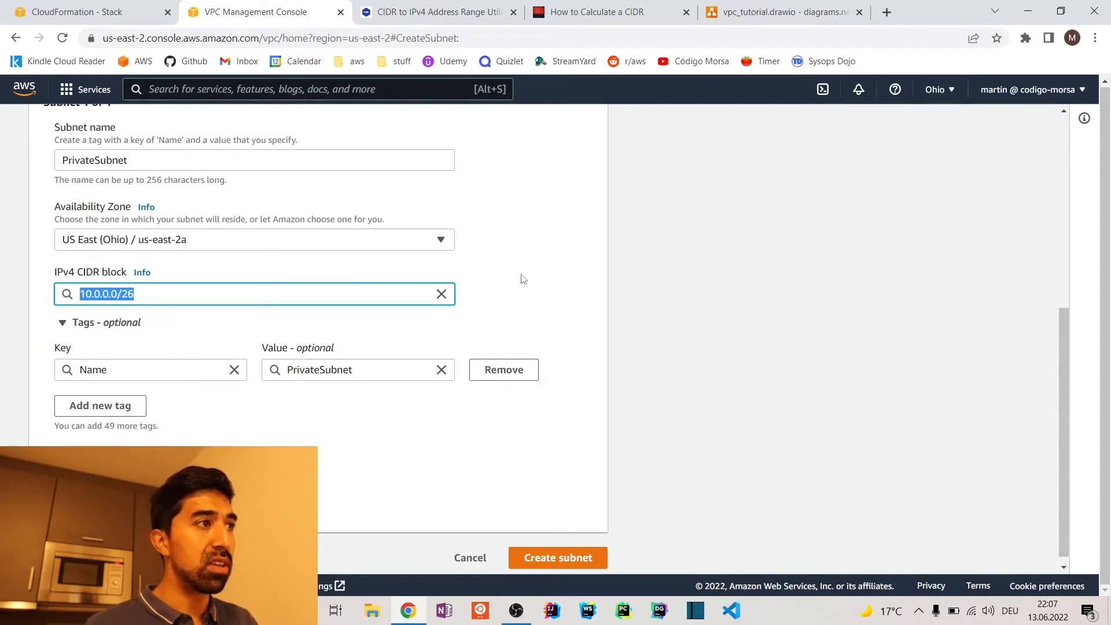
Step: Review the last IP of the 10.0.0.0/26 range in the CIDR calculator and compare with the subnets in the vpc_tutorial.drawio diagram
key("ctrl+Tab")
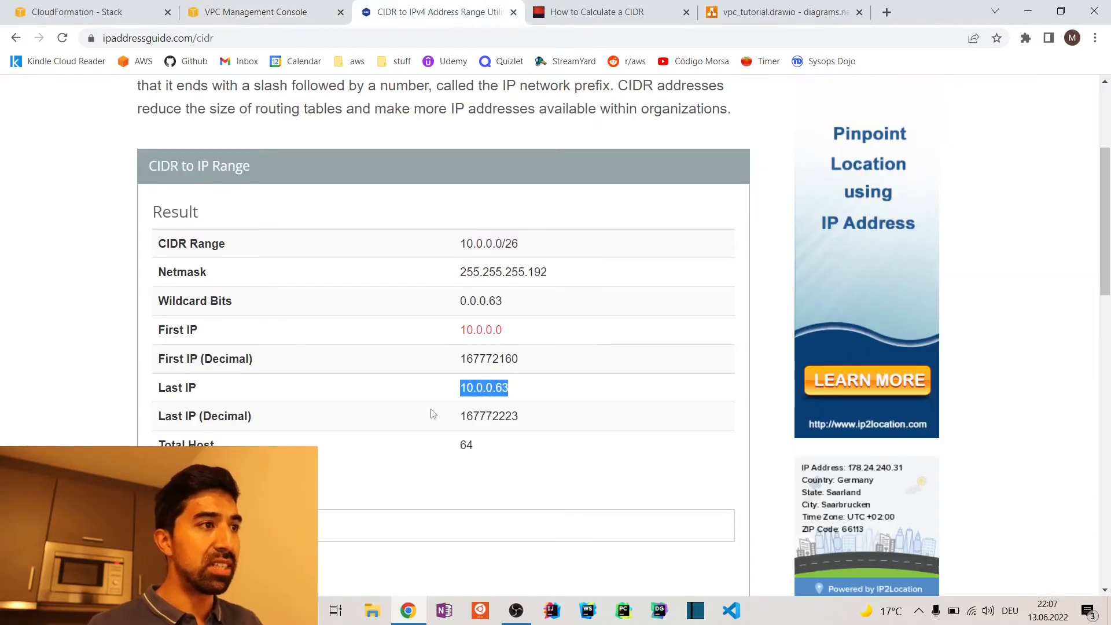
left_click(327, 496)
scroll(330, 492, "down", 1)
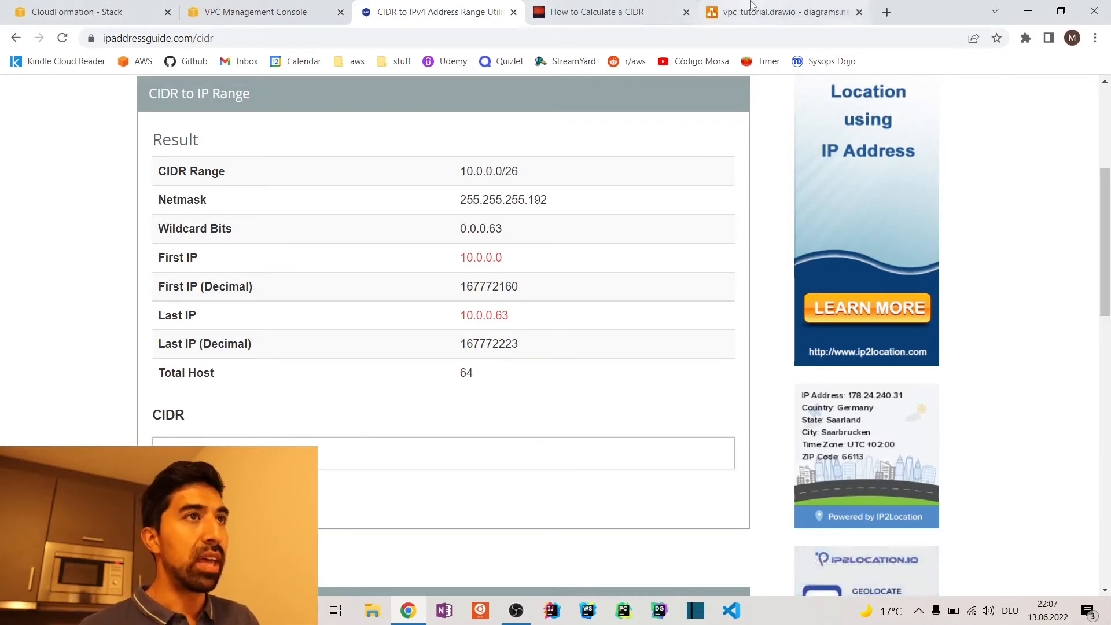
left_click(782, 11)
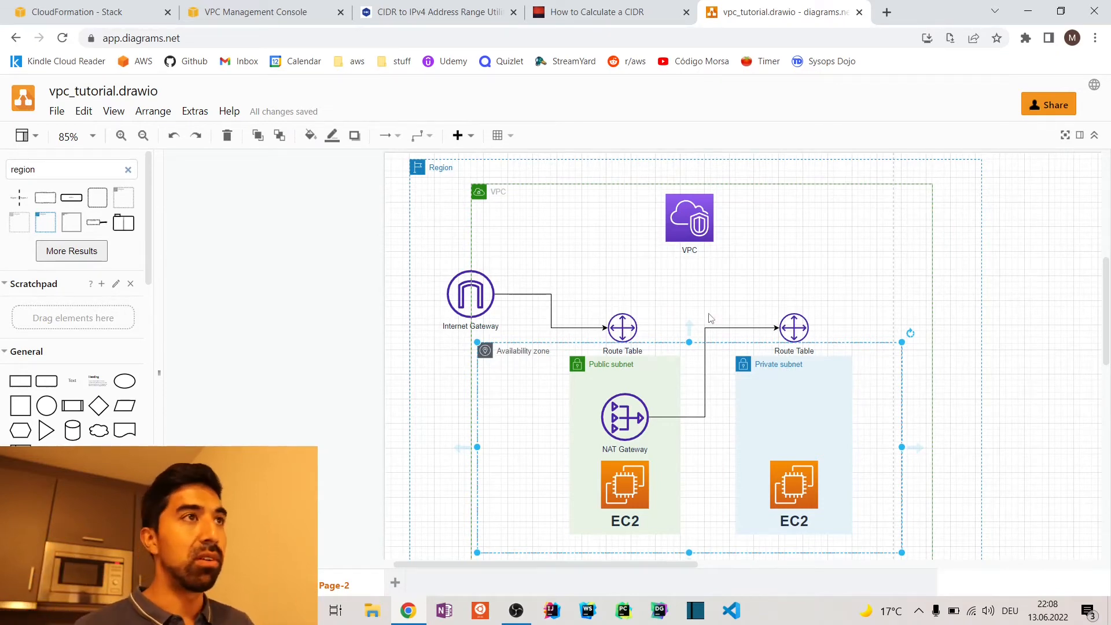
left_click(457, 11)
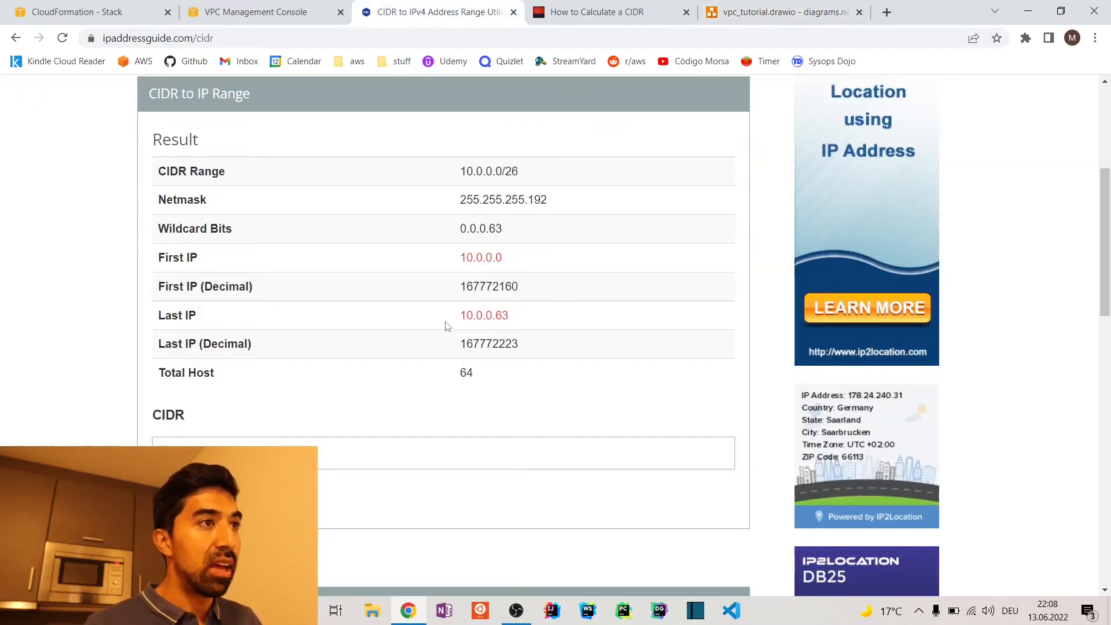
left_click_drag(451, 320, 559, 320)
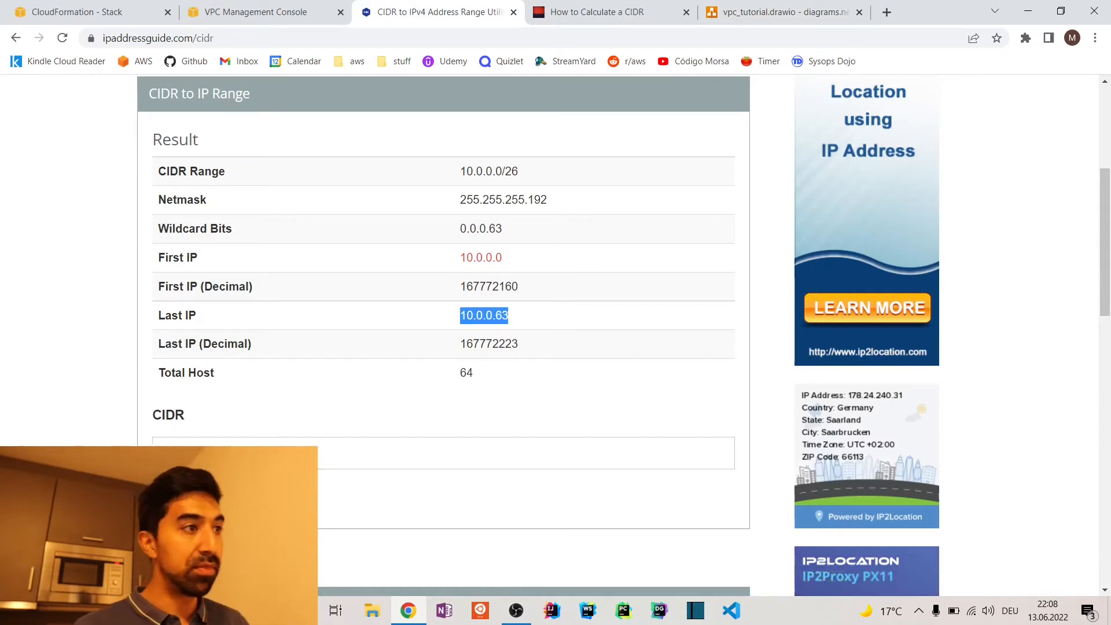
Step: Convert 10.0.0.64/26 to its IP range in the CIDR calculator and copy the first IP address
left_click(268, 455)
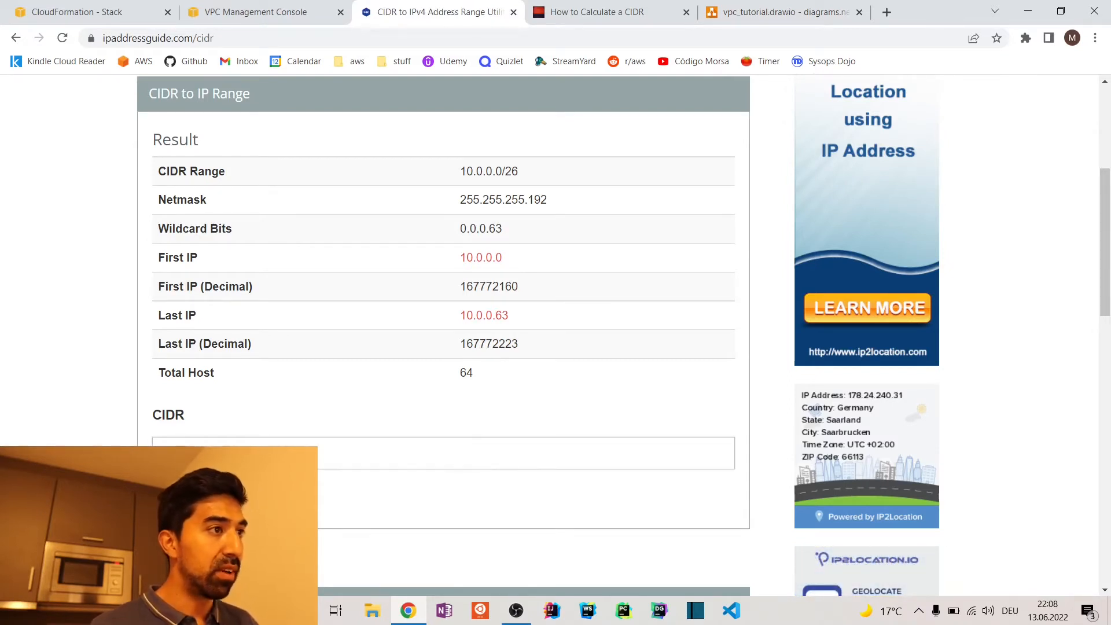
key("Return")
scroll(448, 380, "down", 4)
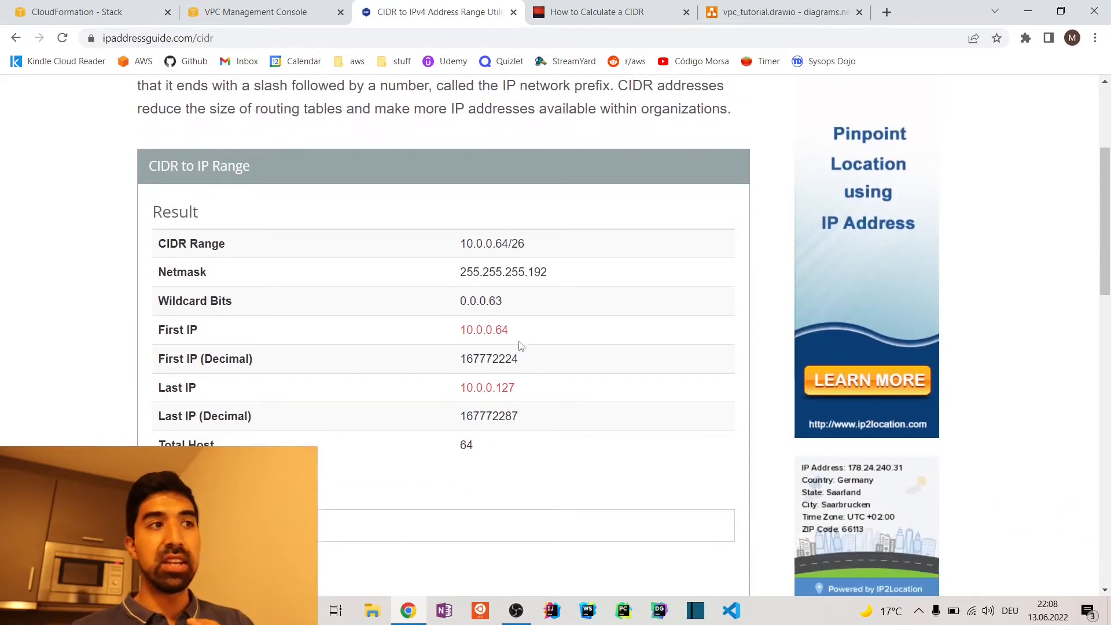
left_click_drag(457, 328, 571, 334)
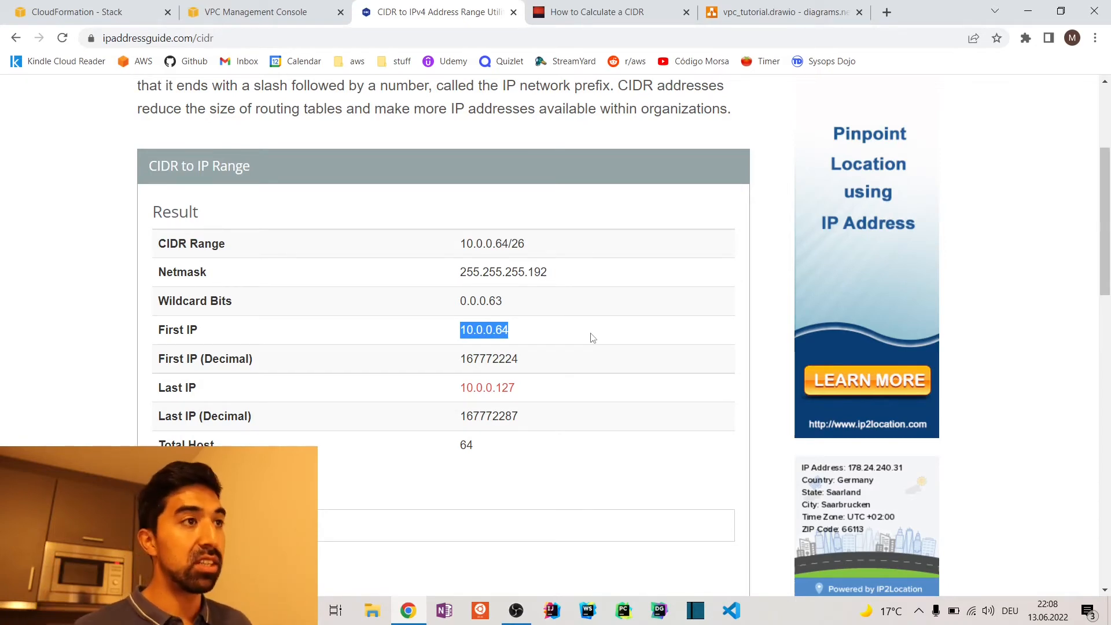
left_click_drag(569, 332, 399, 333)
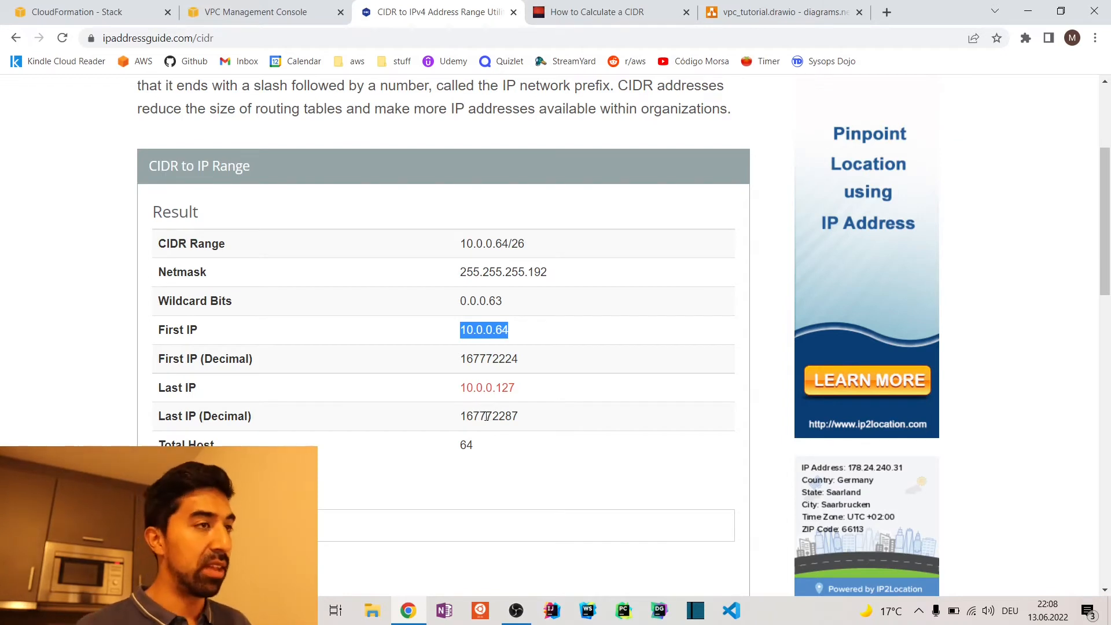
left_click_drag(437, 347, 586, 330)
key("ctrl+c")
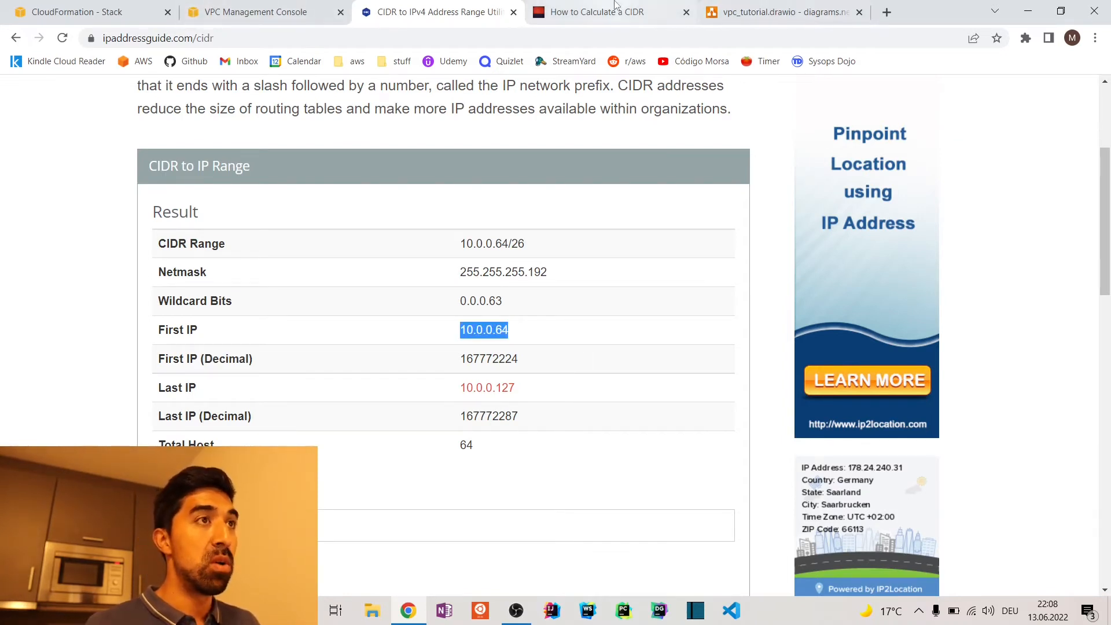
Step: Return to the VPC console and set the PrivateSubnet's IPv4 CIDR block to 10.0.0.64/26
left_click(330, 13)
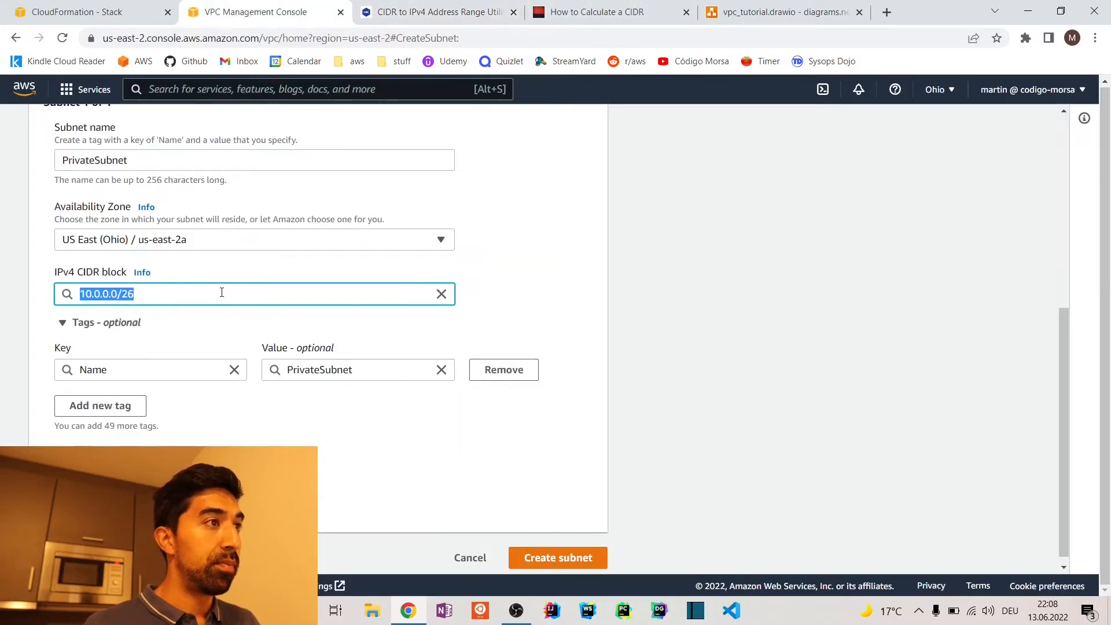
left_click(220, 294)
key("ctrl+a")
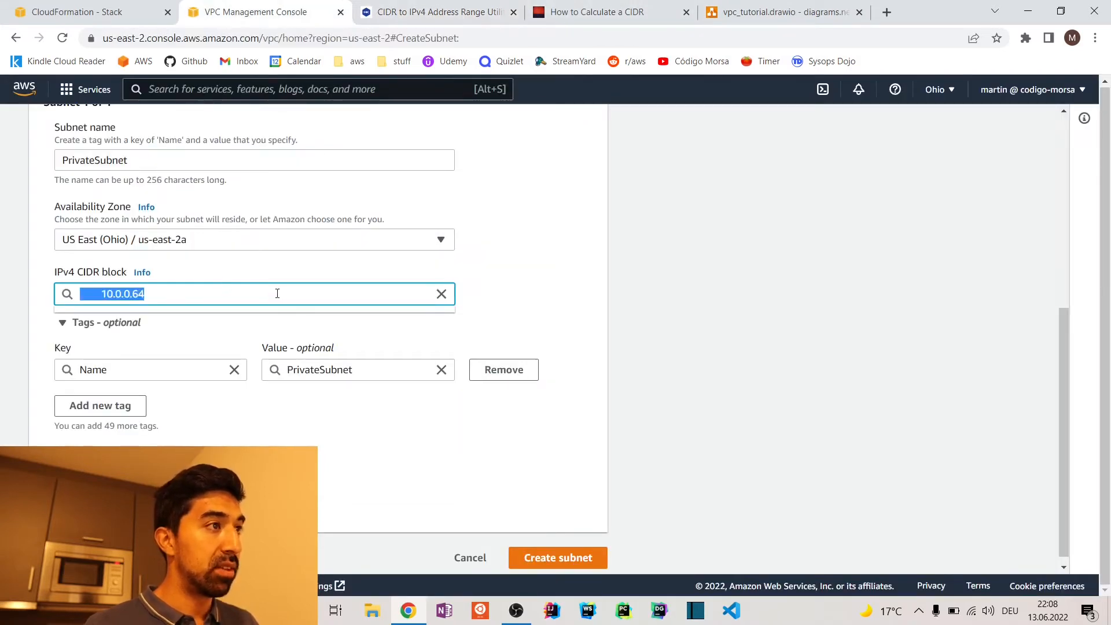
key("ctrl+v")
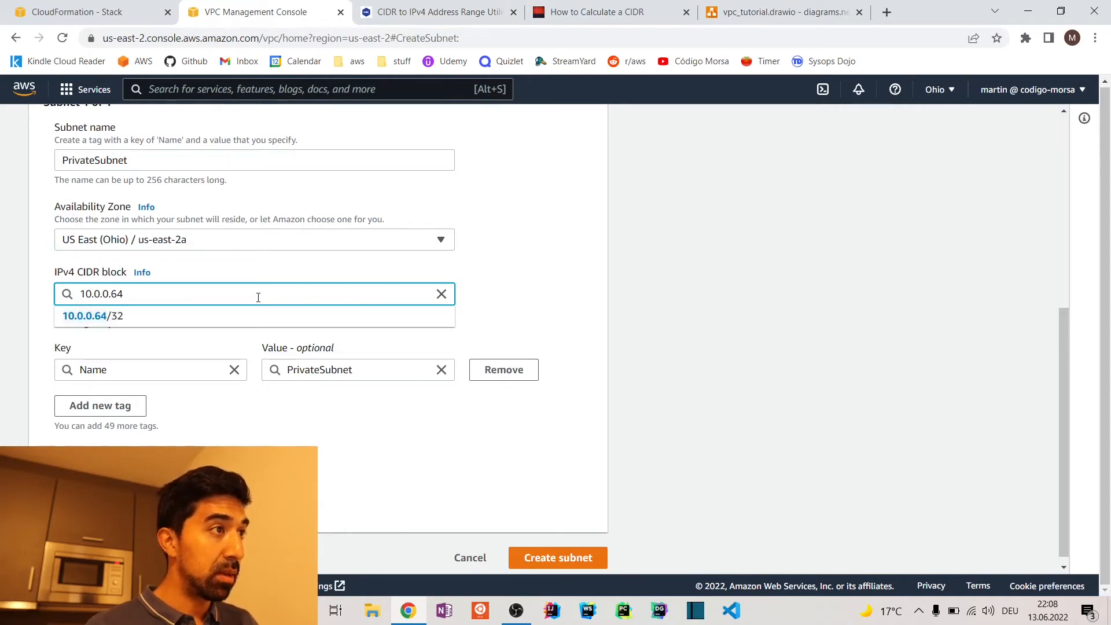
type("/2")
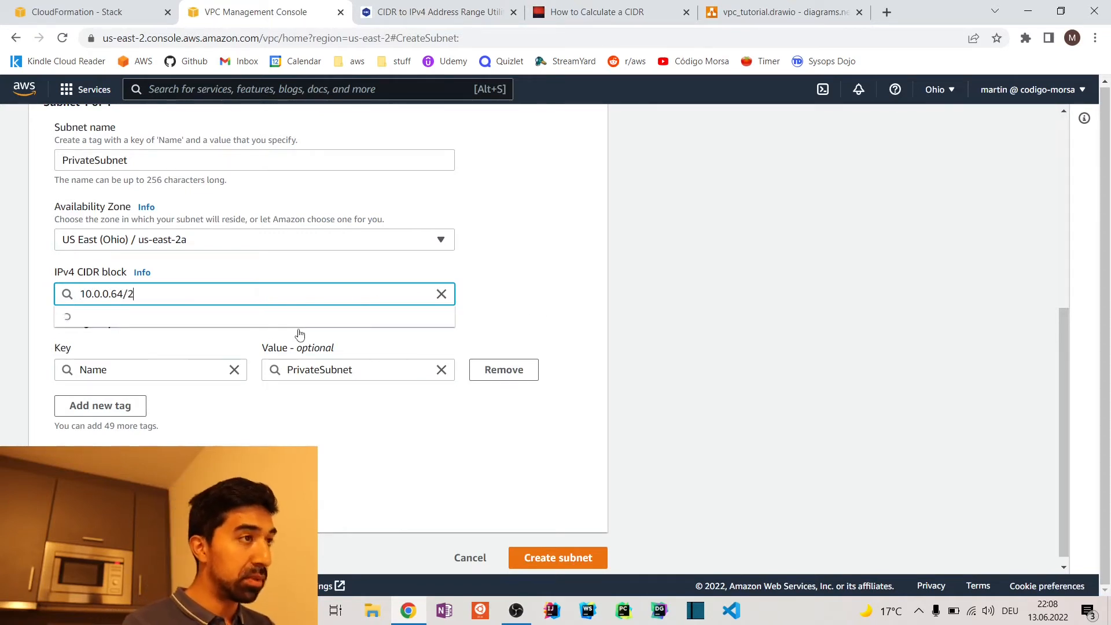
type("6")
left_click(537, 293)
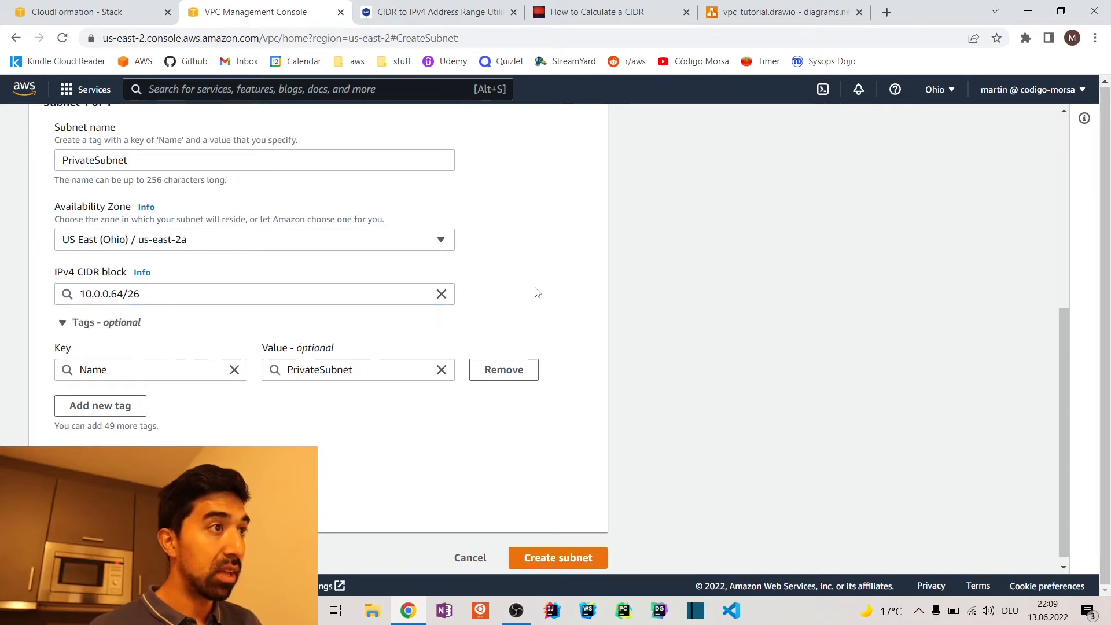
left_click(465, 8)
left_click(331, 8)
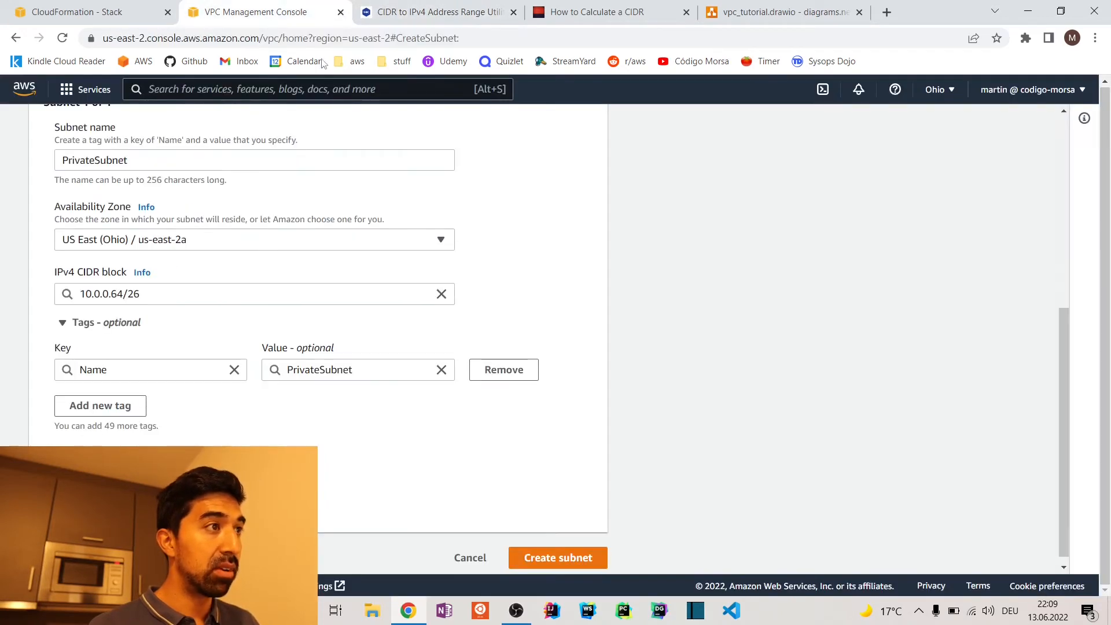
Step: Create the PrivateSubnet and open its details from the unfiltered subnet list
scroll(571, 338, "down", 1)
left_click(559, 549)
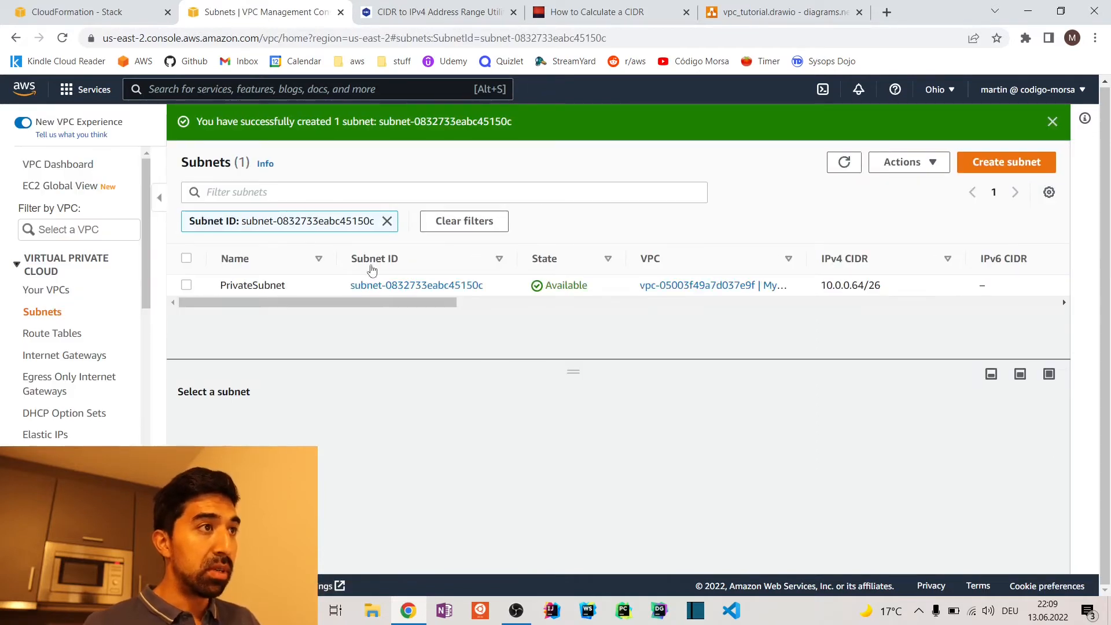
left_click(386, 221)
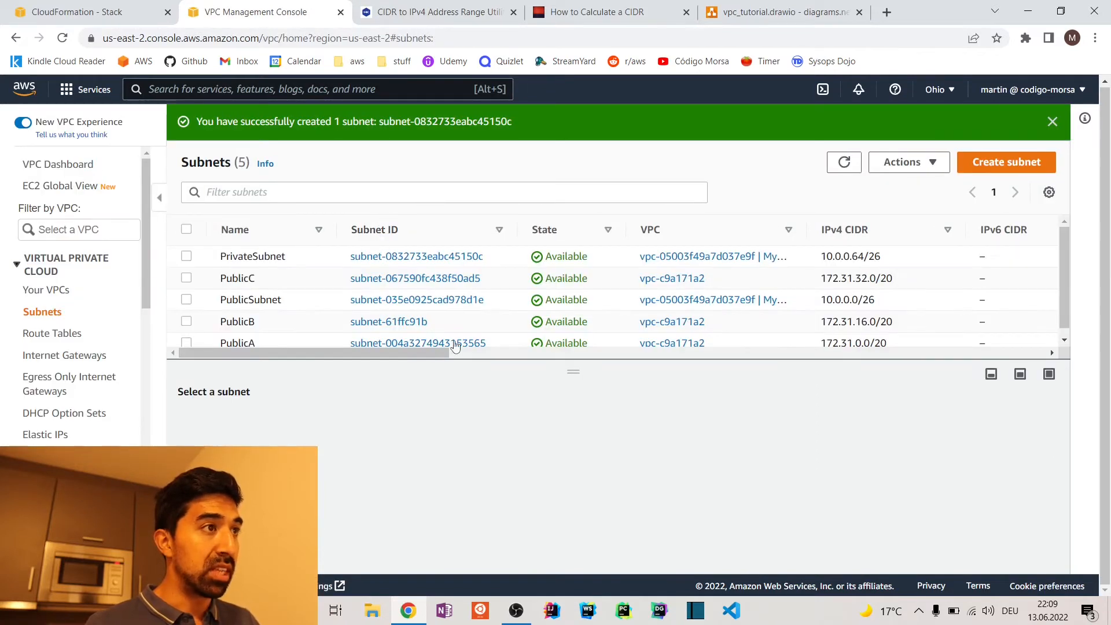
scroll(588, 280, "down", 1)
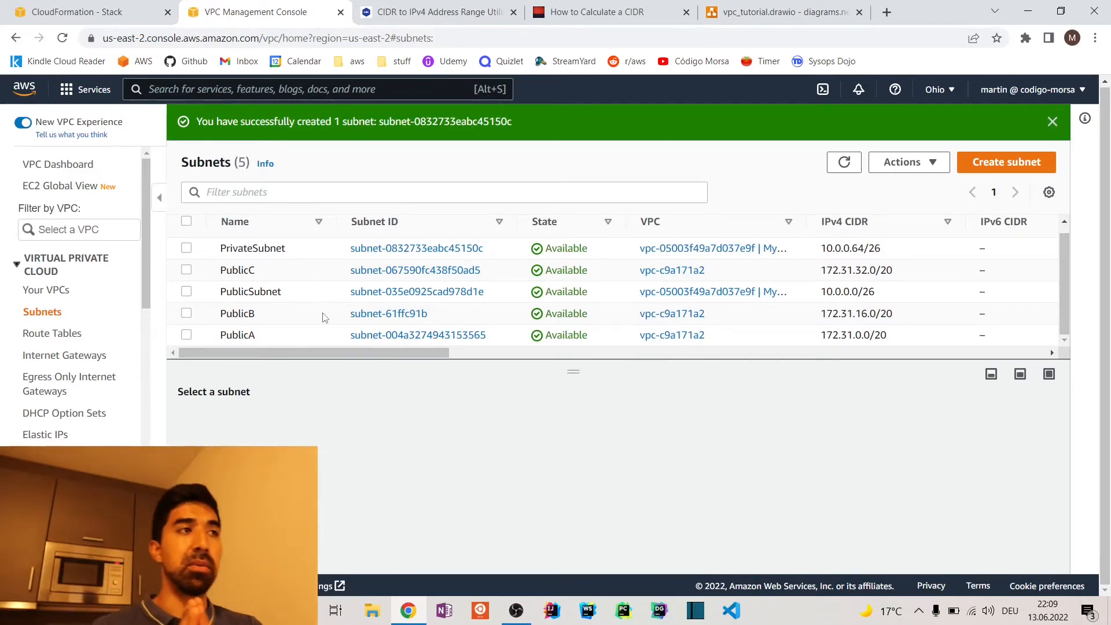
left_click(403, 250)
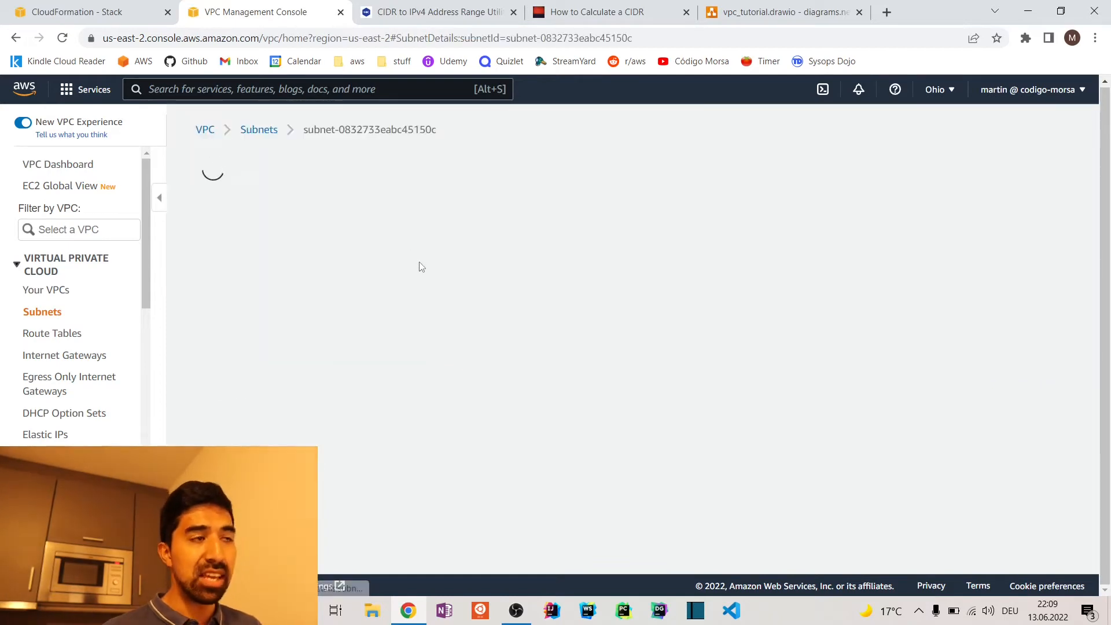
scroll(576, 311, "down", 4)
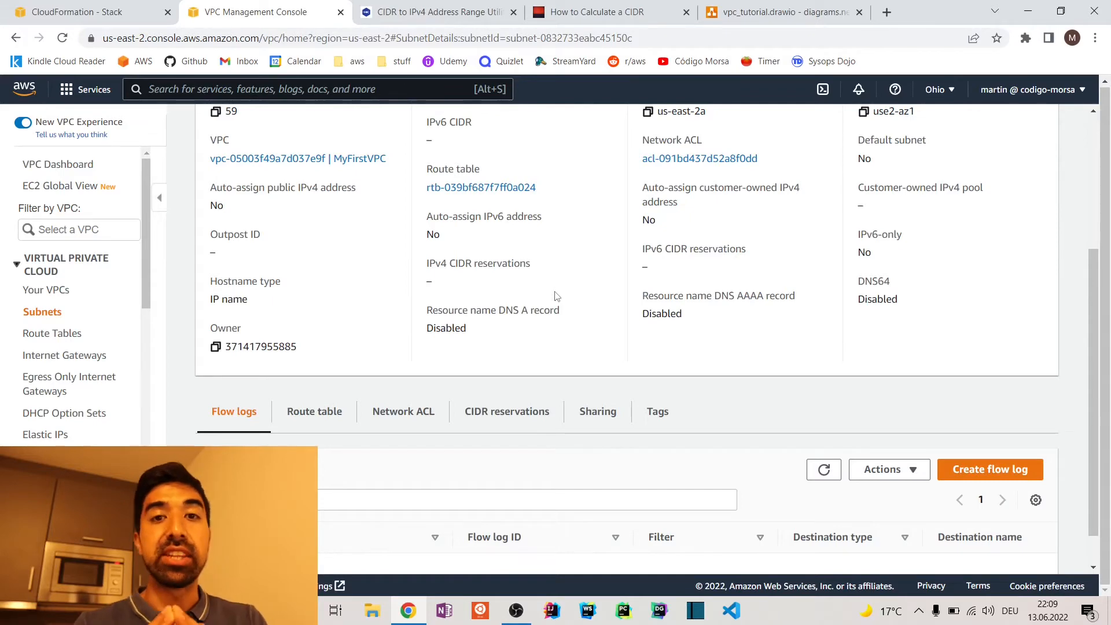
Step: Check the Internet Gateway and the public subnet's Route Table in the vpc_tutorial.drawio diagram
left_click(75, 11)
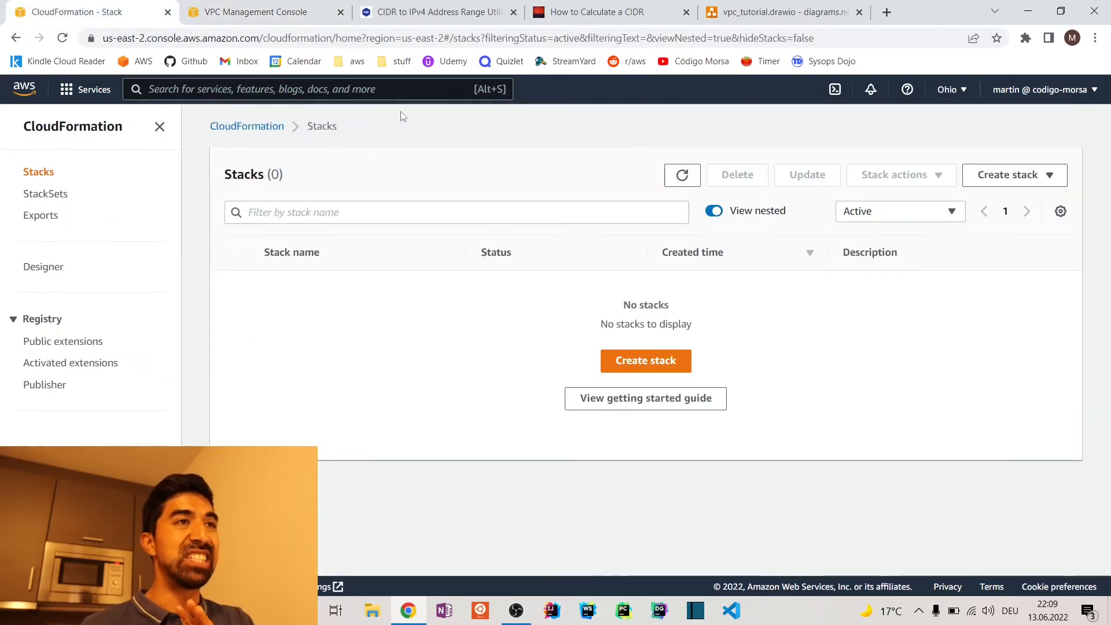
left_click(755, 7)
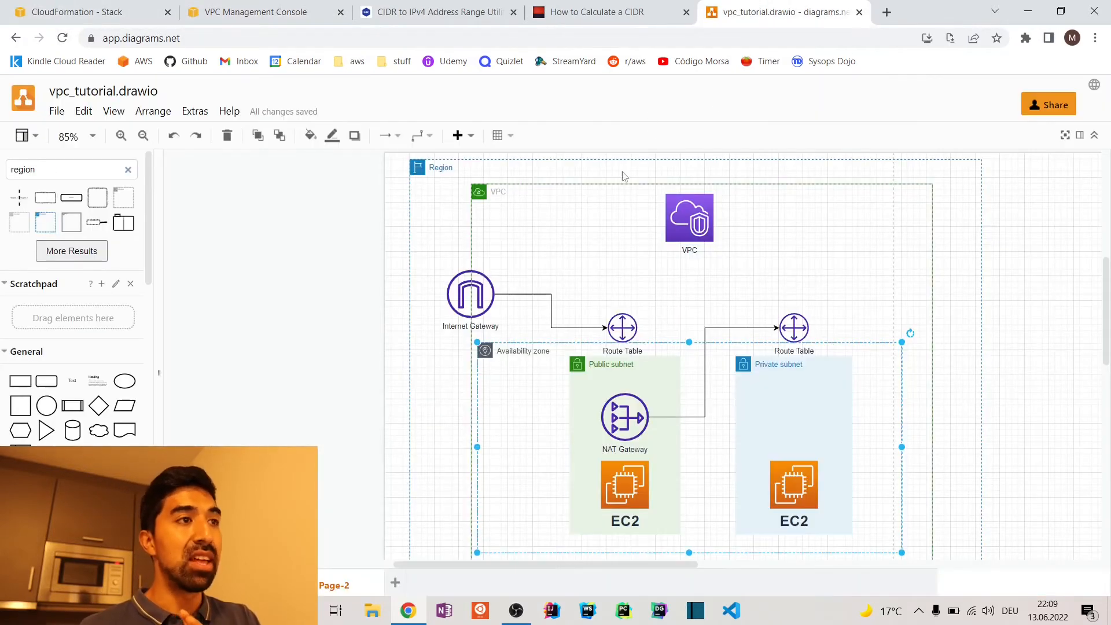
left_click(458, 290)
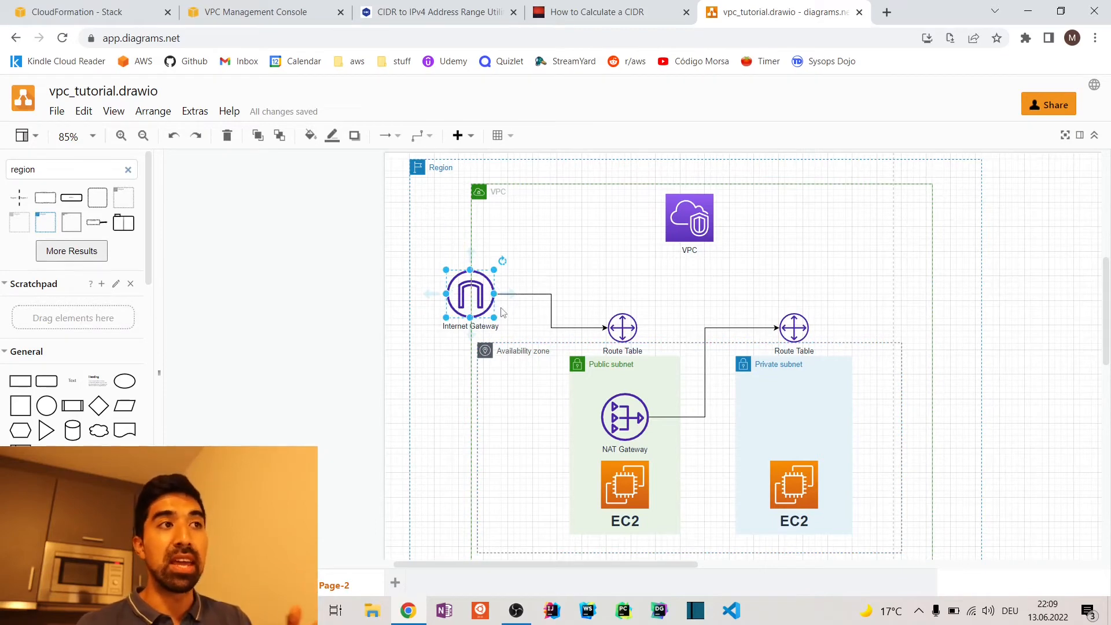
left_click(616, 336)
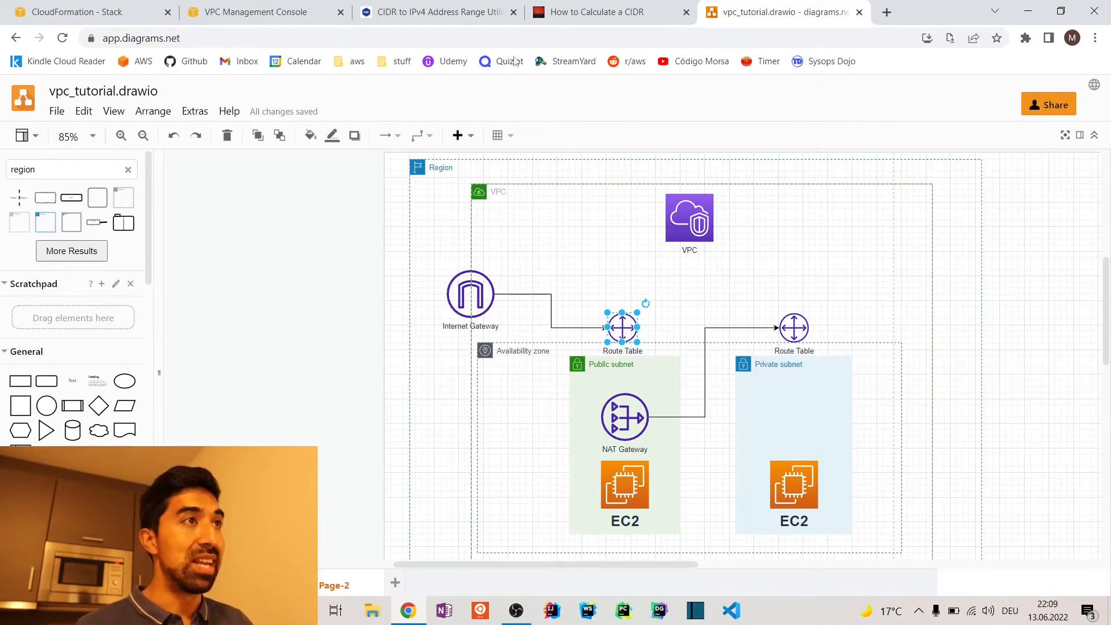
Step: Return to the VPC console and create an internet gateway named MyFirstIG
left_click(284, 5)
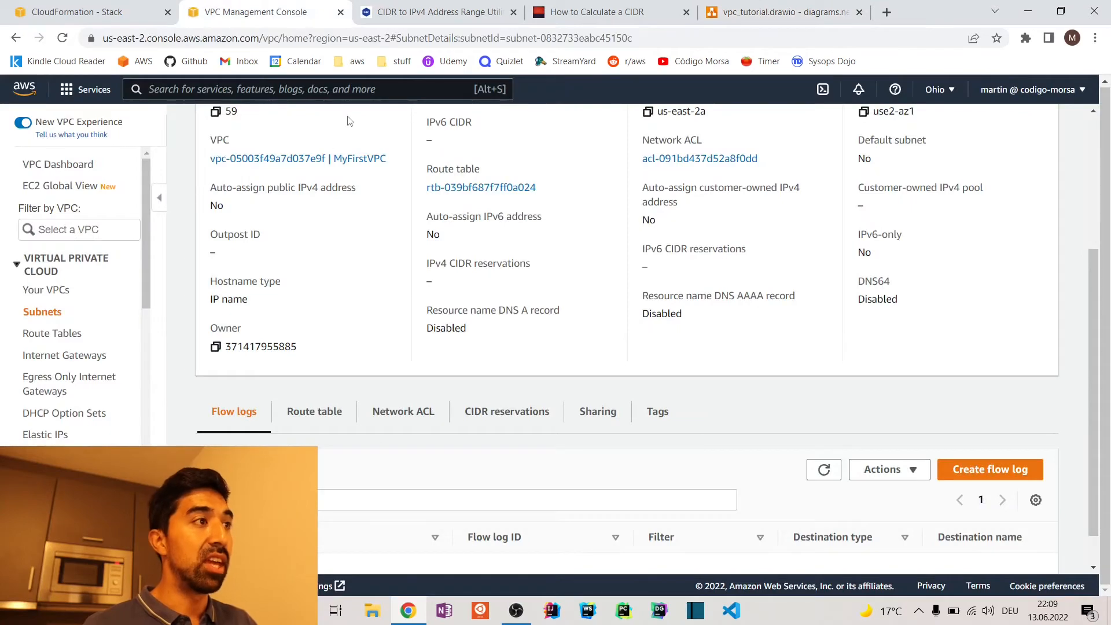
left_click(108, 356)
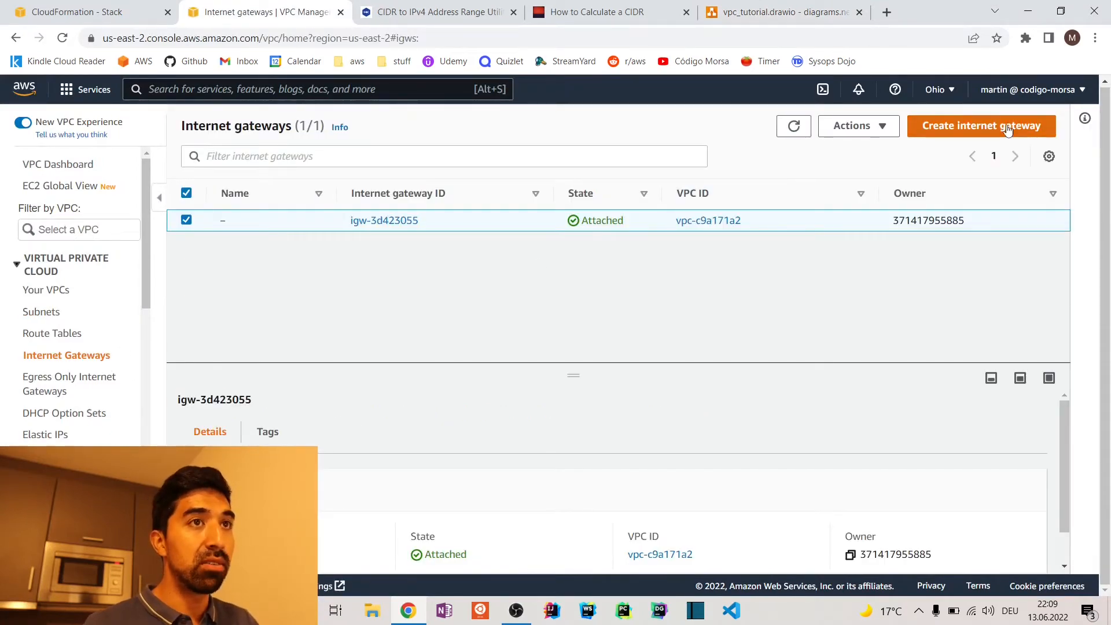
left_click(981, 124)
left_click(382, 324)
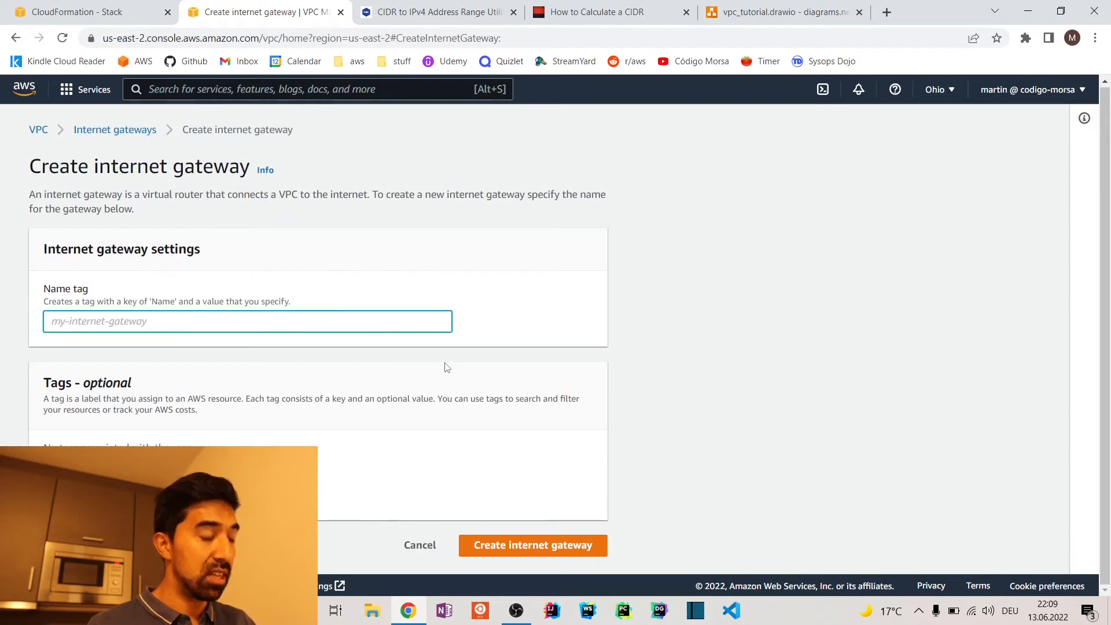
type("MyFirstIG")
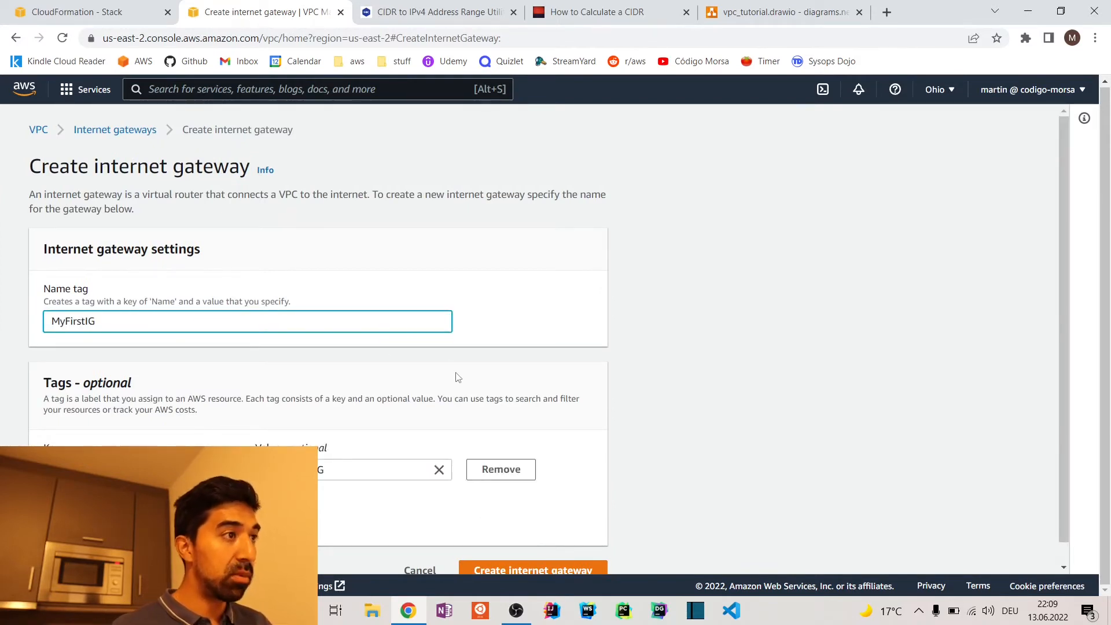
scroll(475, 375, "down", 1)
left_click(618, 323)
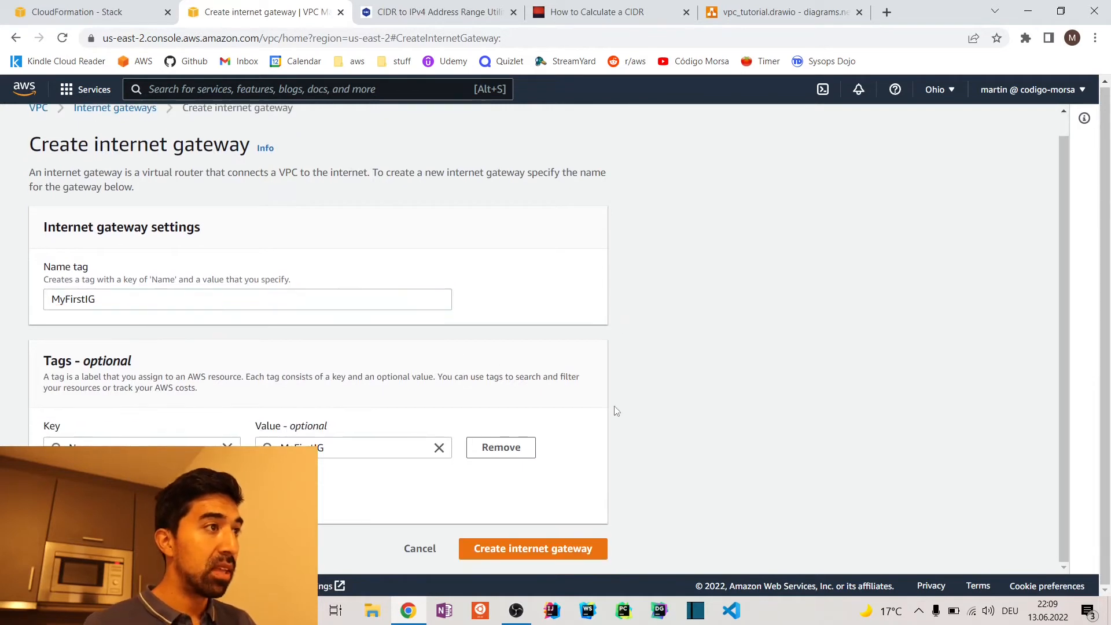
left_click(586, 549)
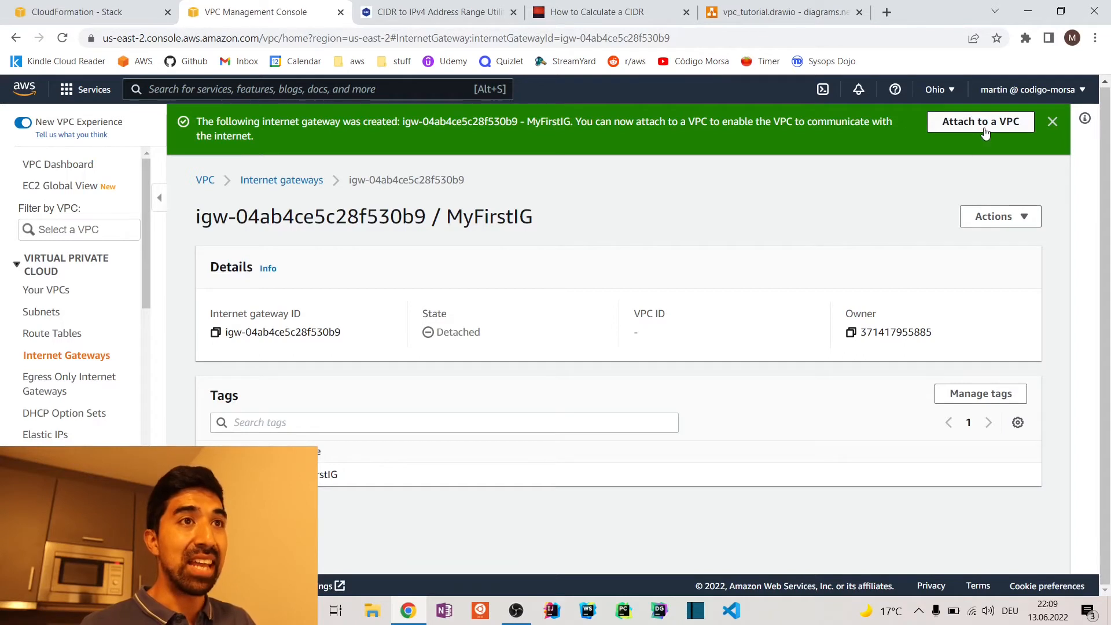
Step: Attach the MyFirstIG internet gateway to MyFirstVPC
left_click(999, 216)
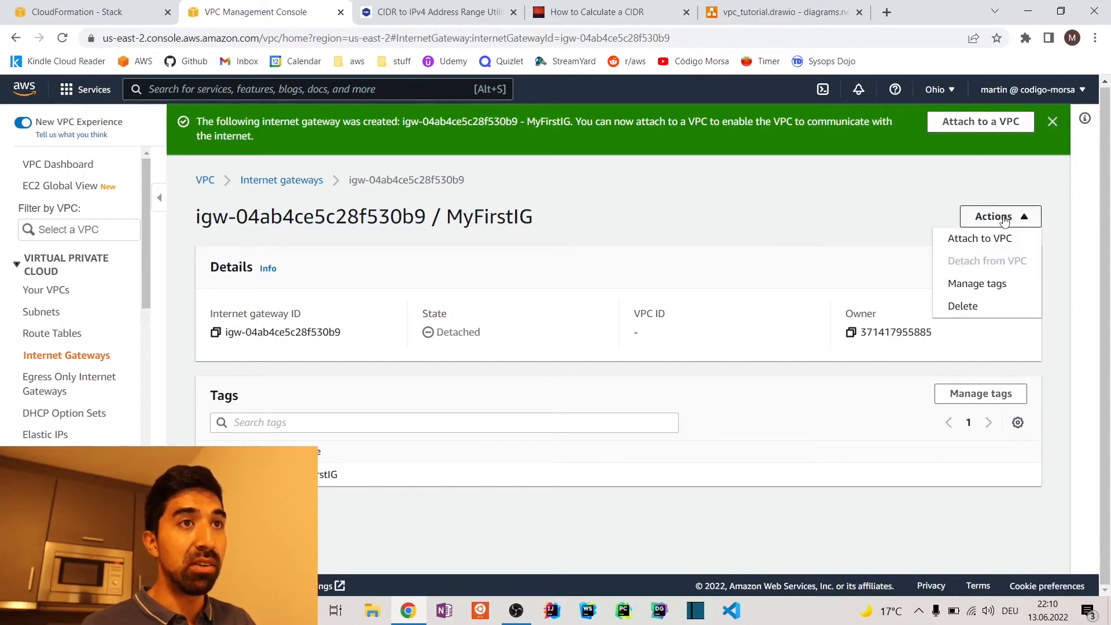
left_click(997, 237)
left_click(330, 305)
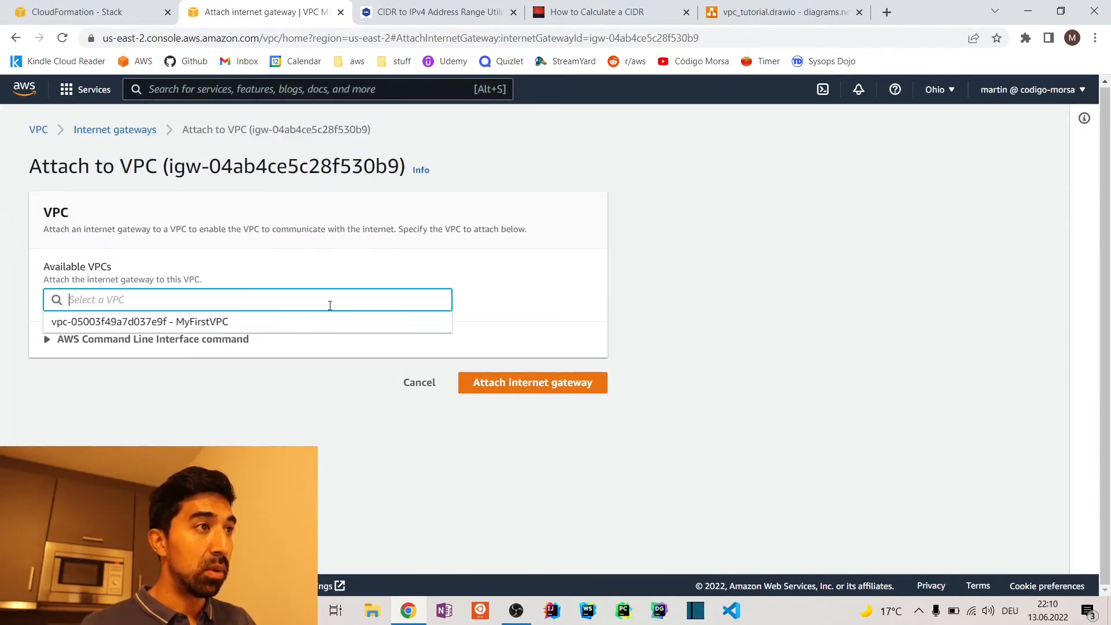
left_click(311, 323)
left_click(550, 387)
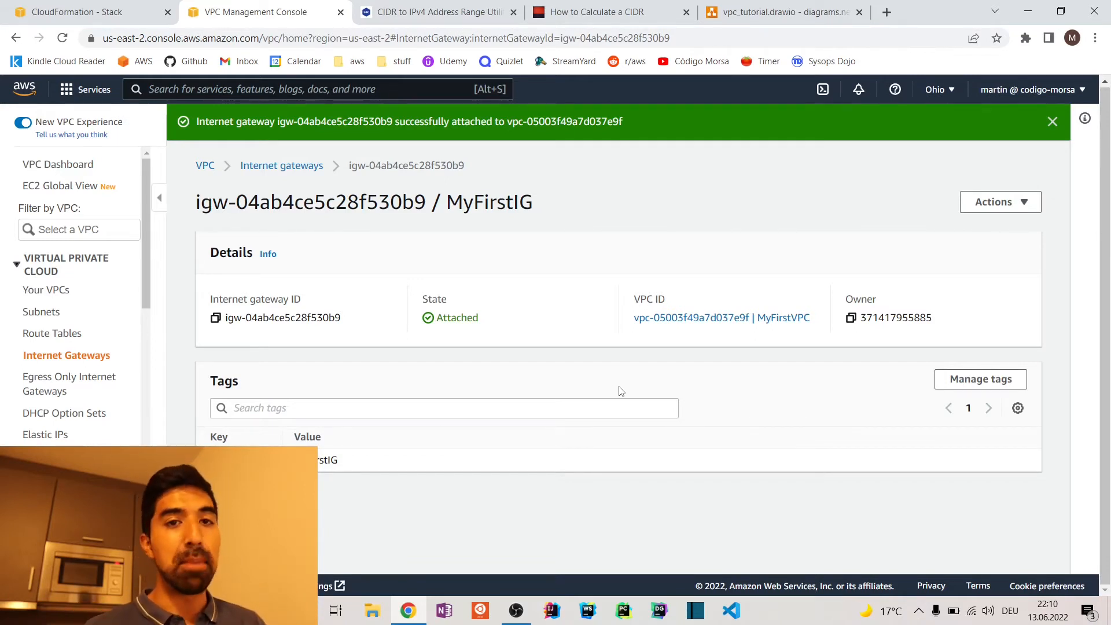
Step: Create a route table named PublicRT in MyFirstVPC and review its details and routes
left_click(61, 334)
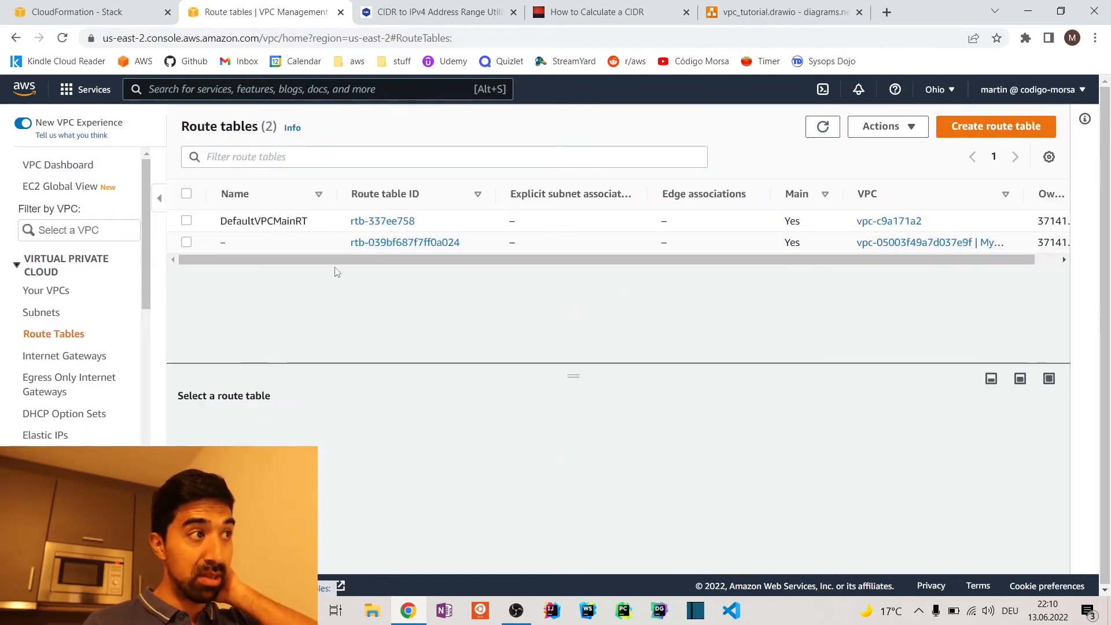
left_click(976, 125)
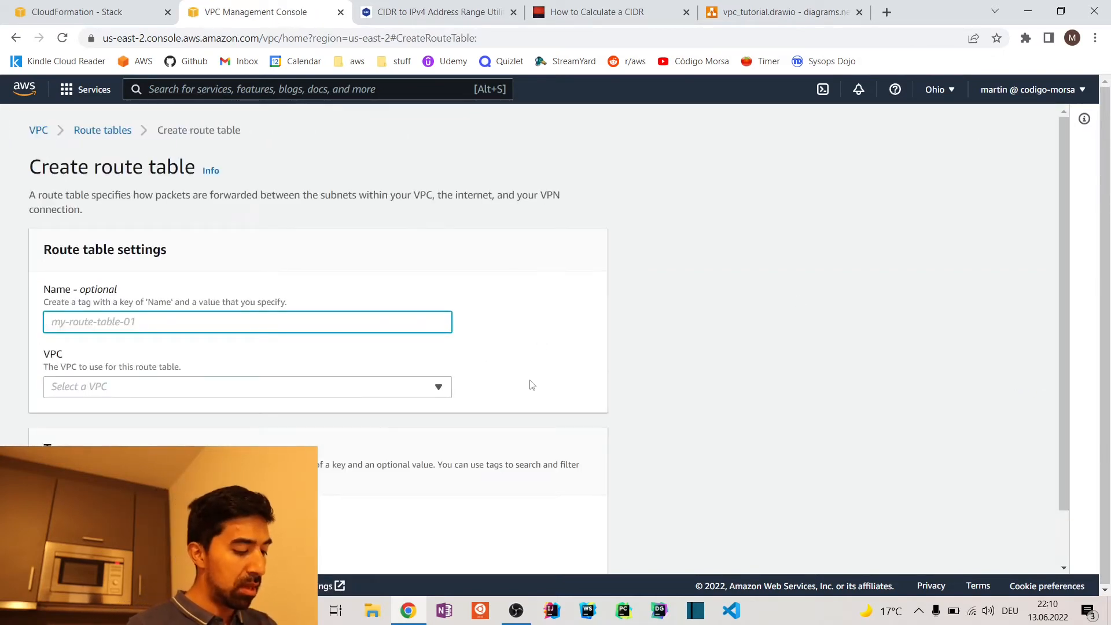
type("PublicRT")
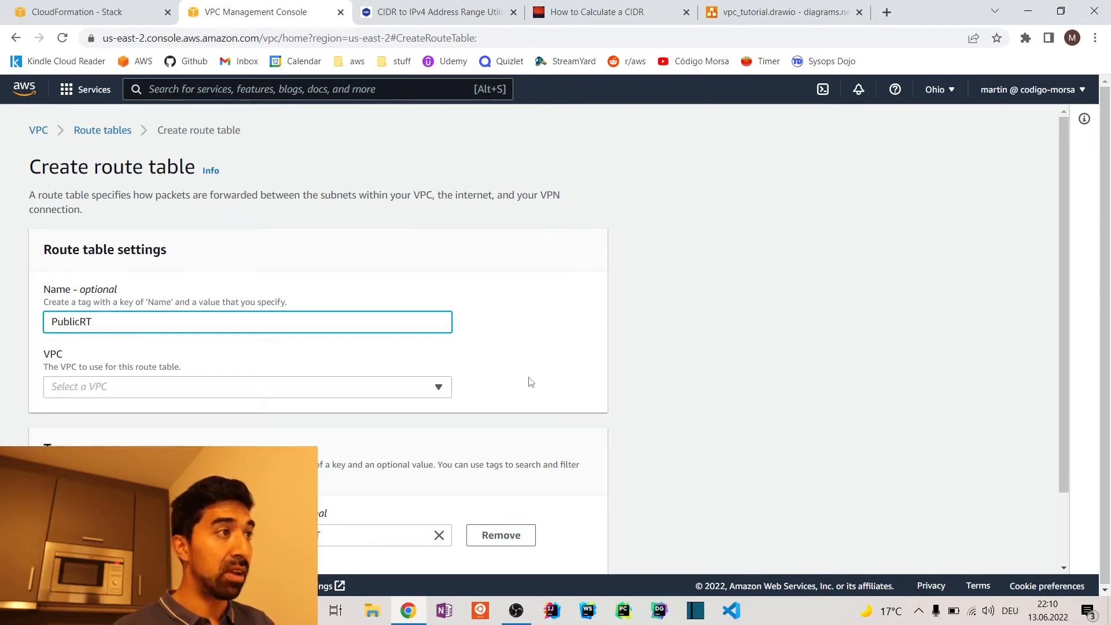
left_click(521, 356)
scroll(509, 342, "down", 2)
left_click(416, 301)
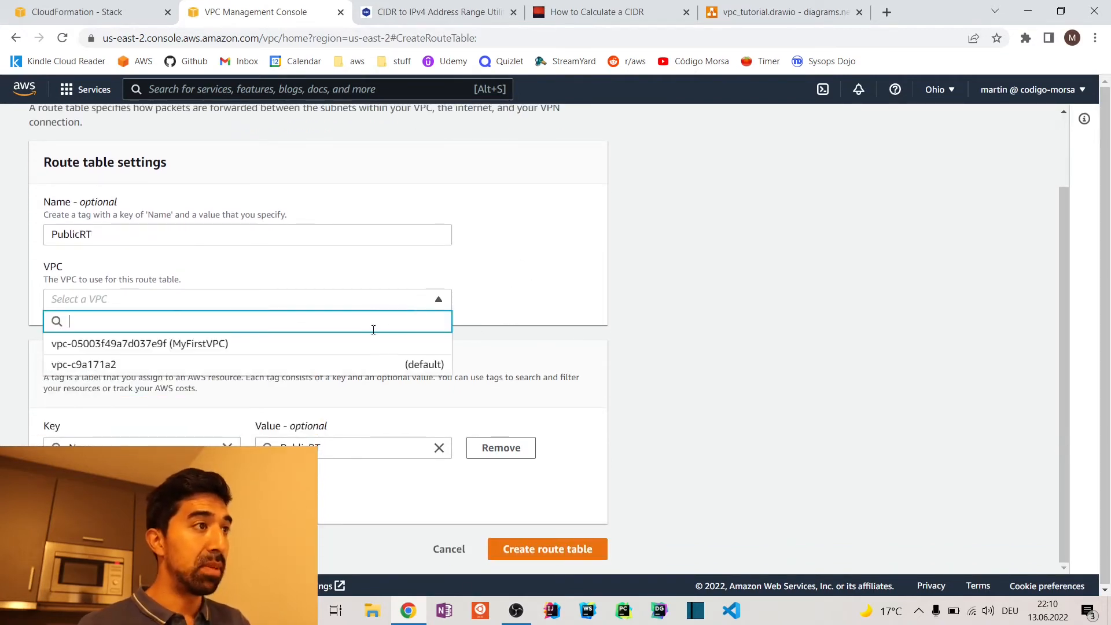
left_click(369, 345)
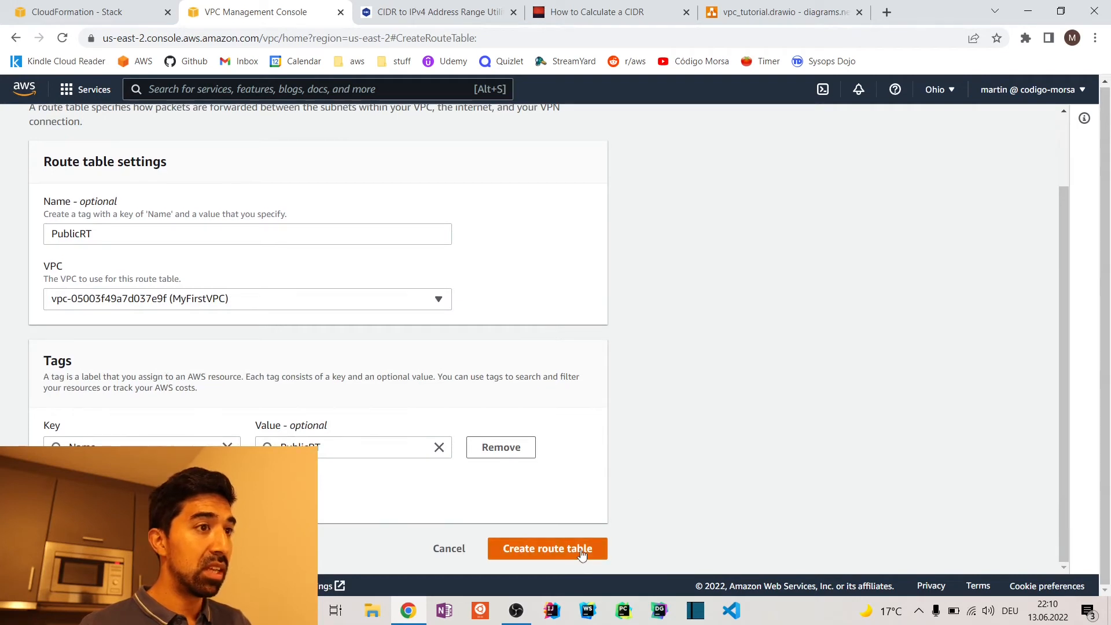
left_click(583, 554)
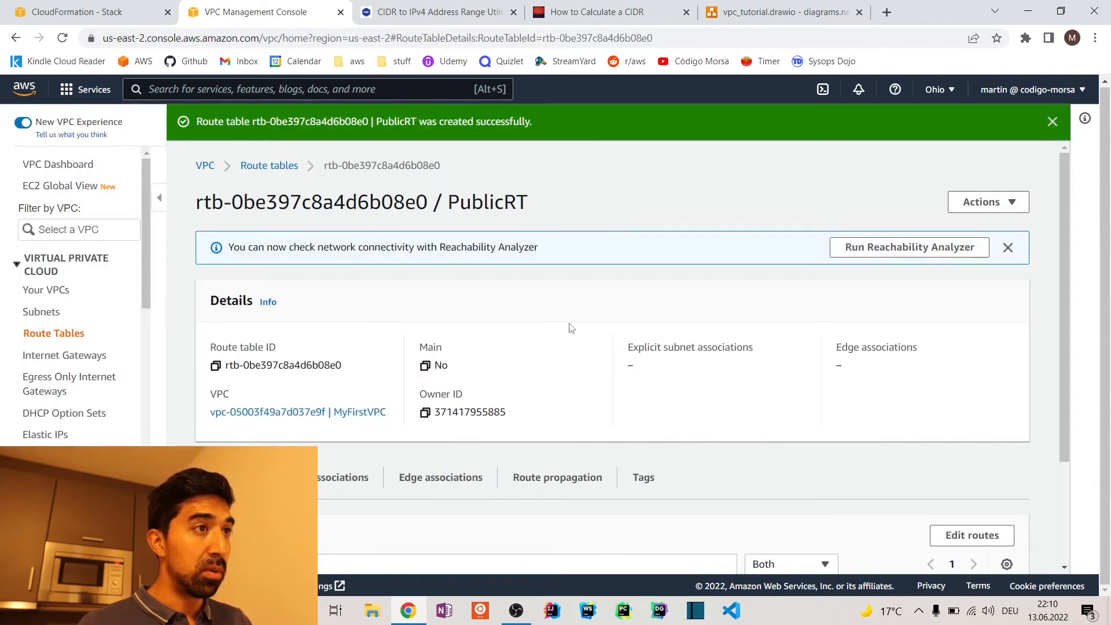
scroll(570, 328, "down", 2)
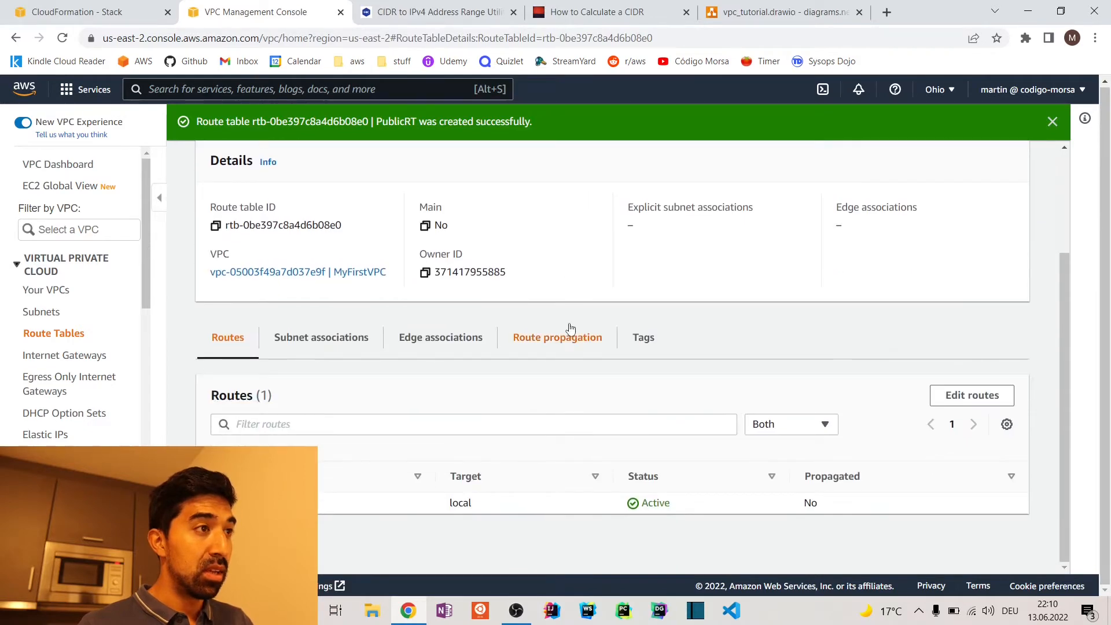
scroll(570, 328, "up", 2)
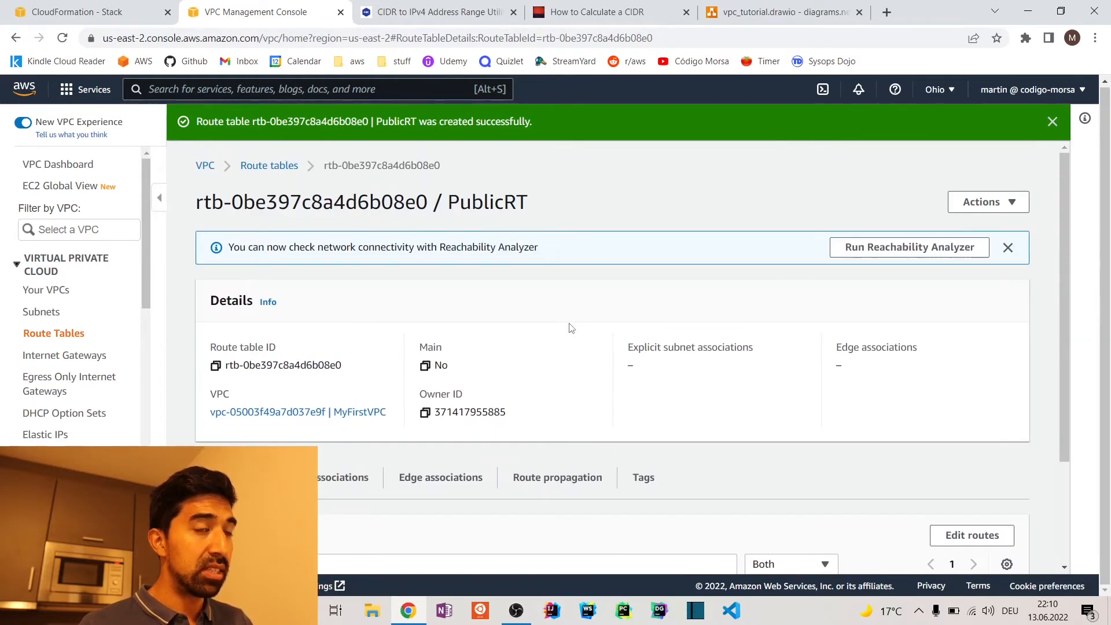
scroll(570, 328, "down", 2)
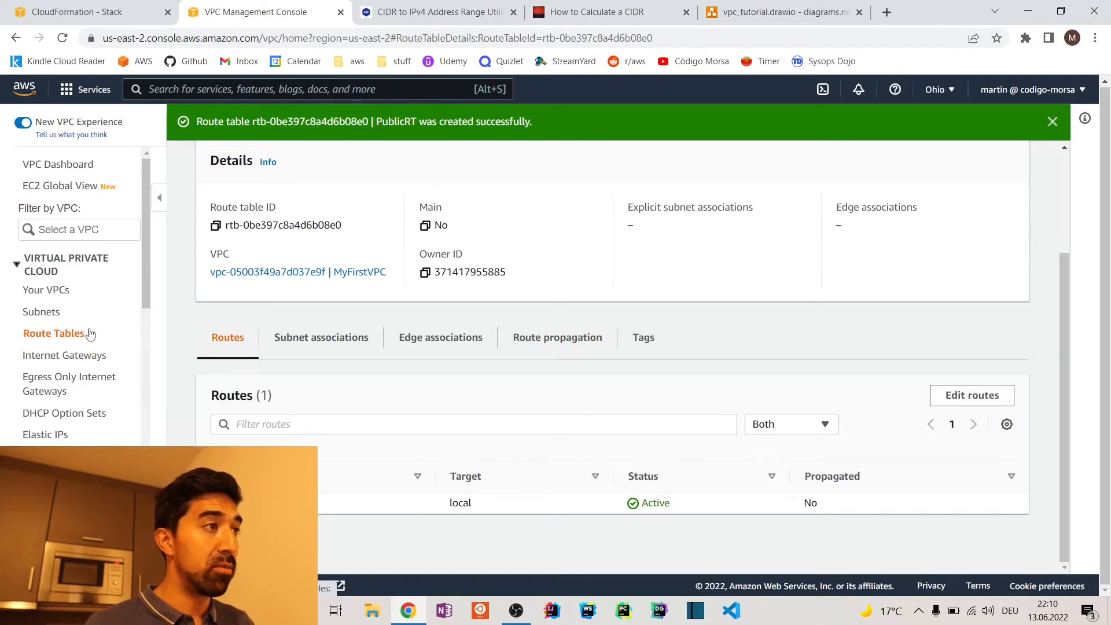
Step: Edit PublicSubnet's settings to enable auto-assign public IPv4 address and the resource name DNS A record on launch
left_click(62, 314)
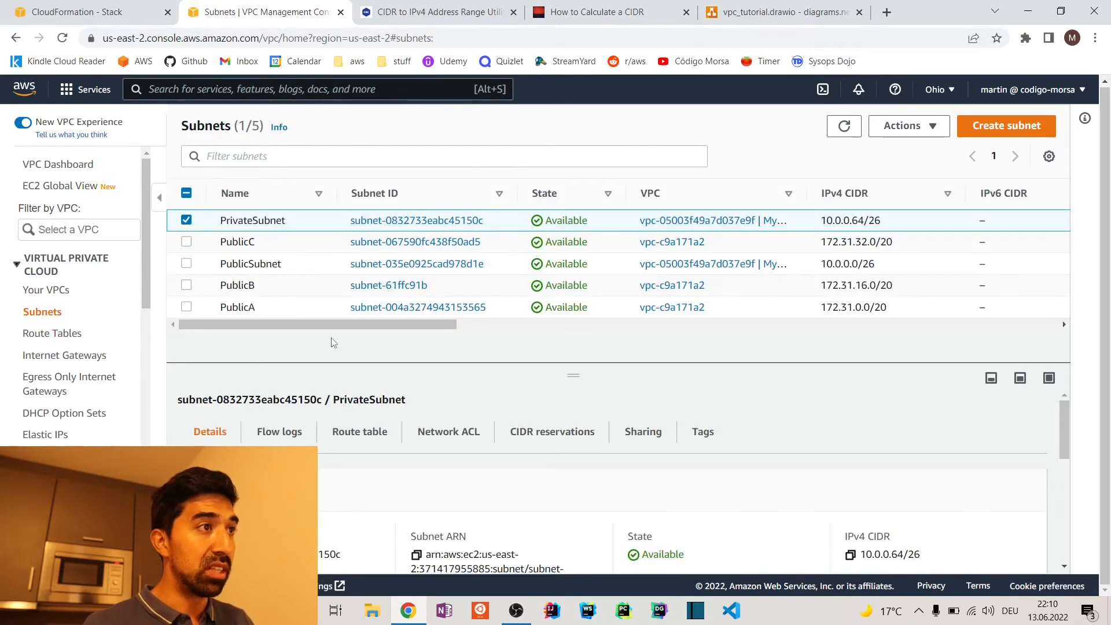
left_click(186, 221)
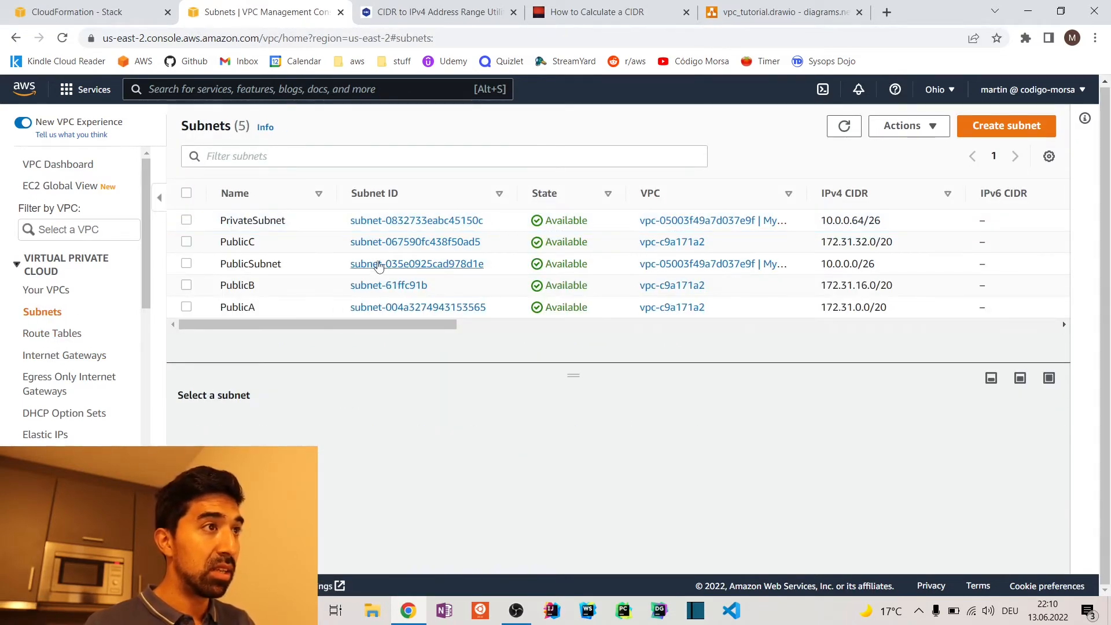
left_click(382, 264)
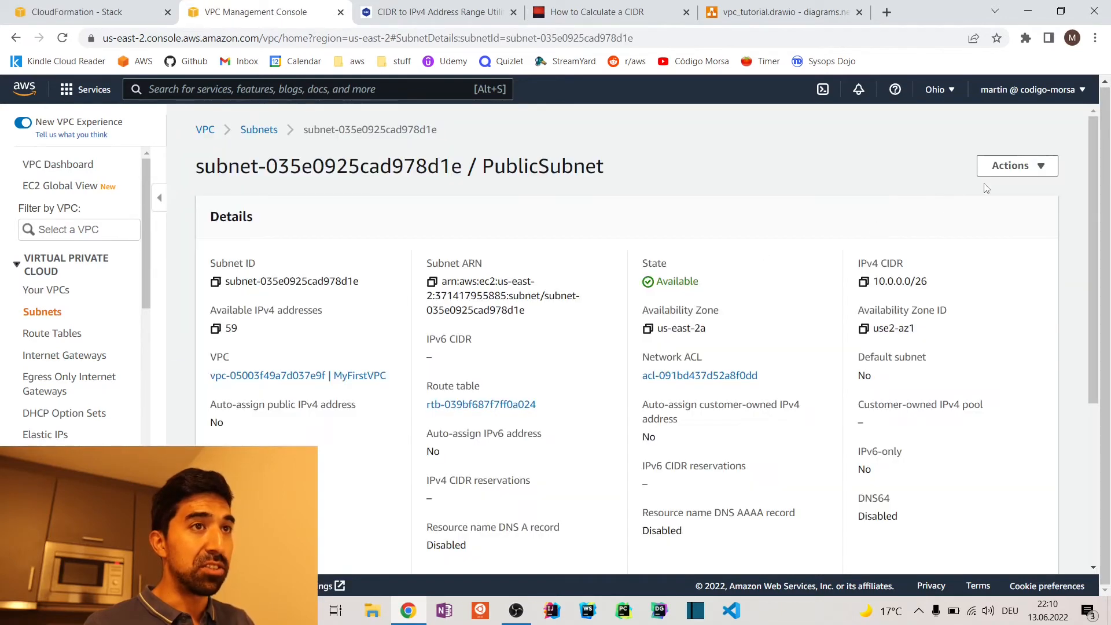
left_click(1017, 167)
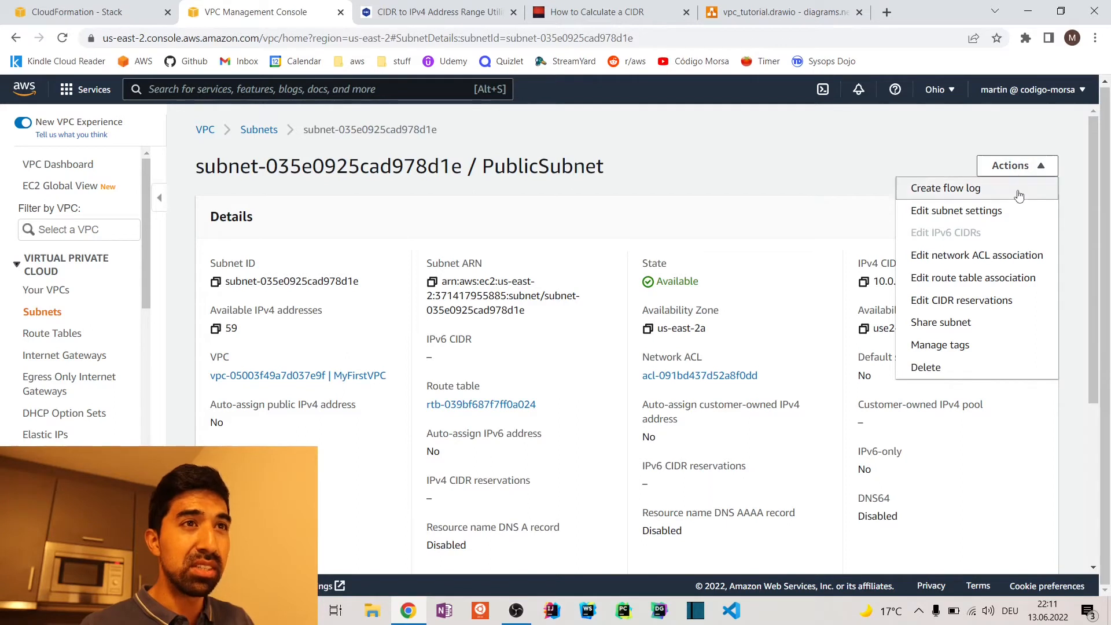
left_click(1020, 212)
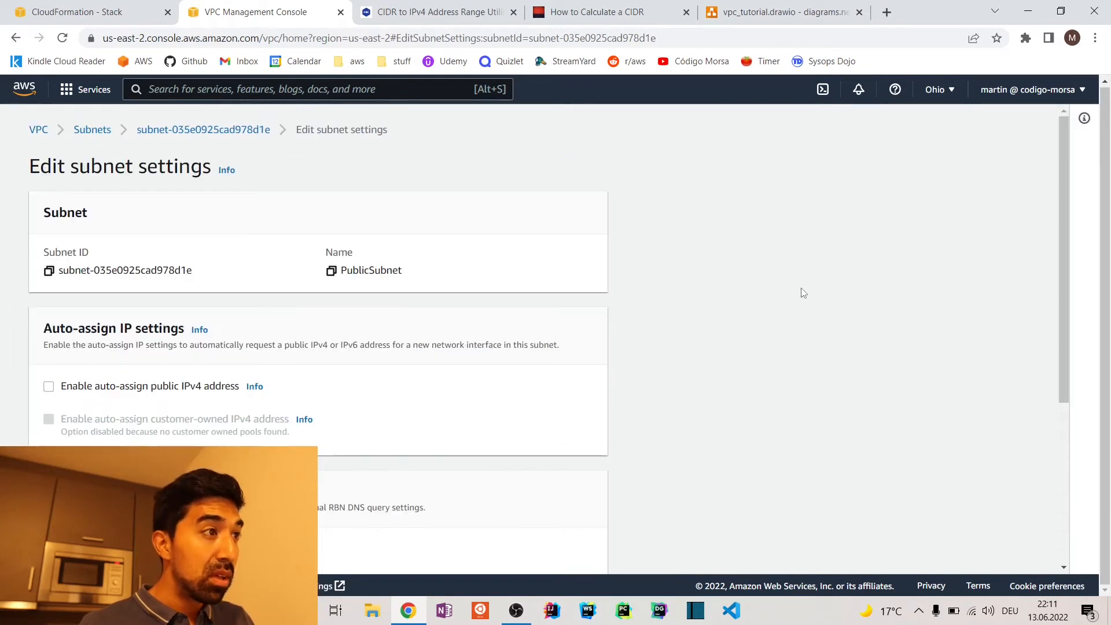
scroll(804, 293, "down", 2)
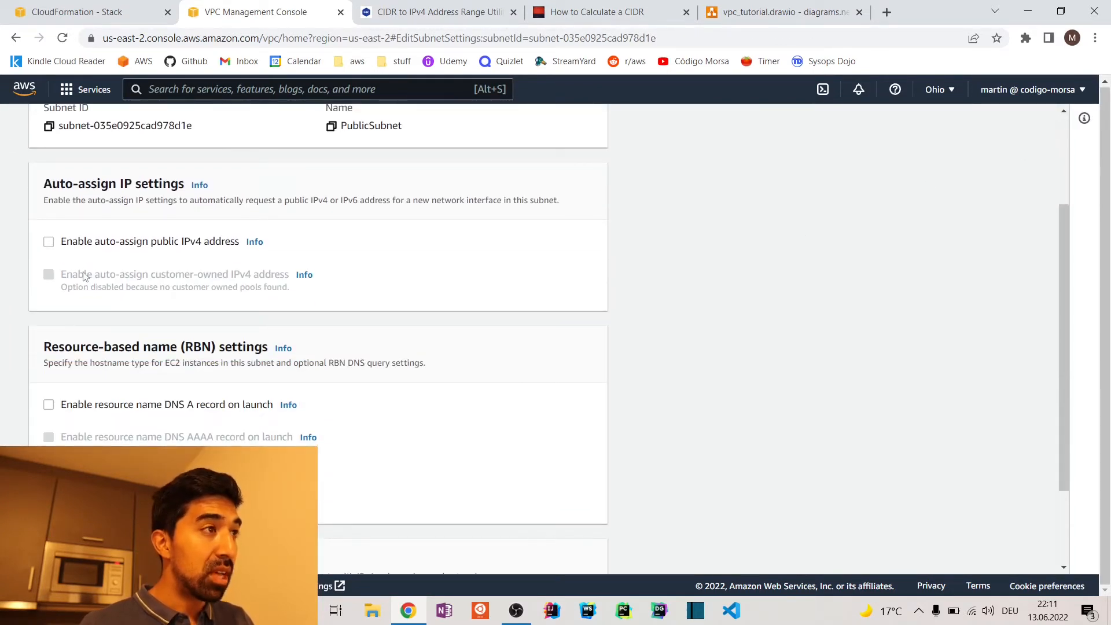
left_click(48, 243)
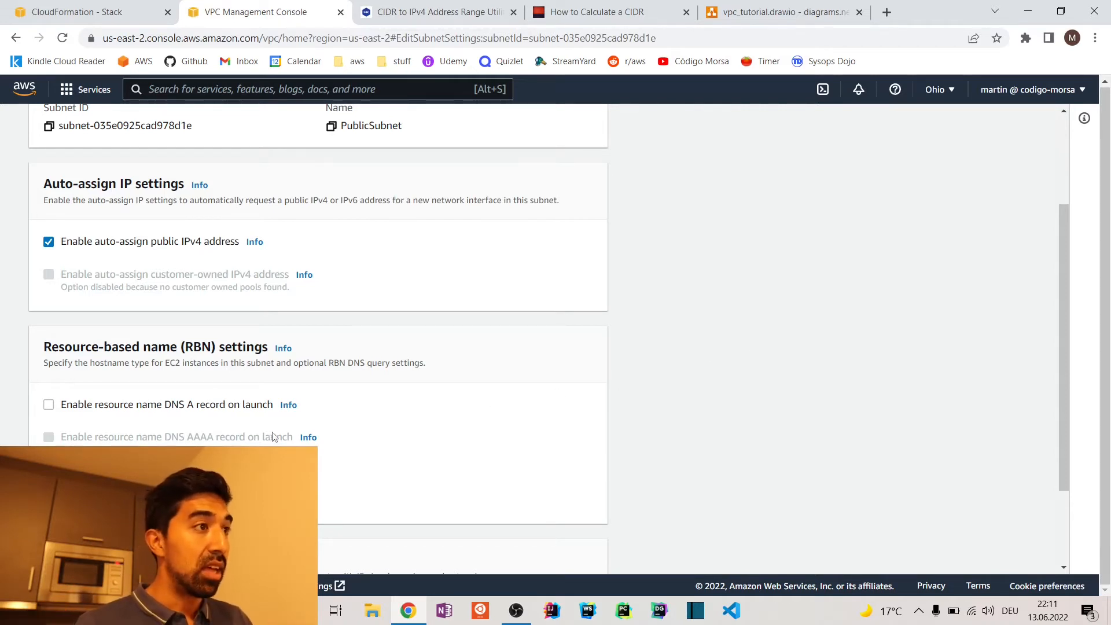
left_click(49, 404)
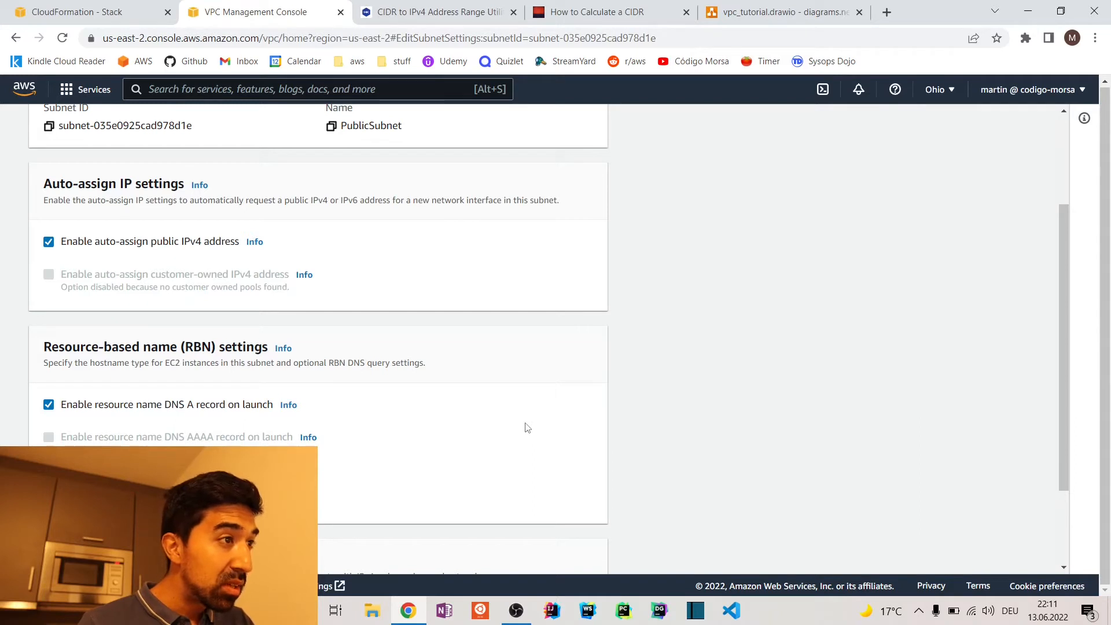
Step: Read the help on the resource name DNS A record option, close it and save PublicSubnet's settings
scroll(527, 427, "down", 2)
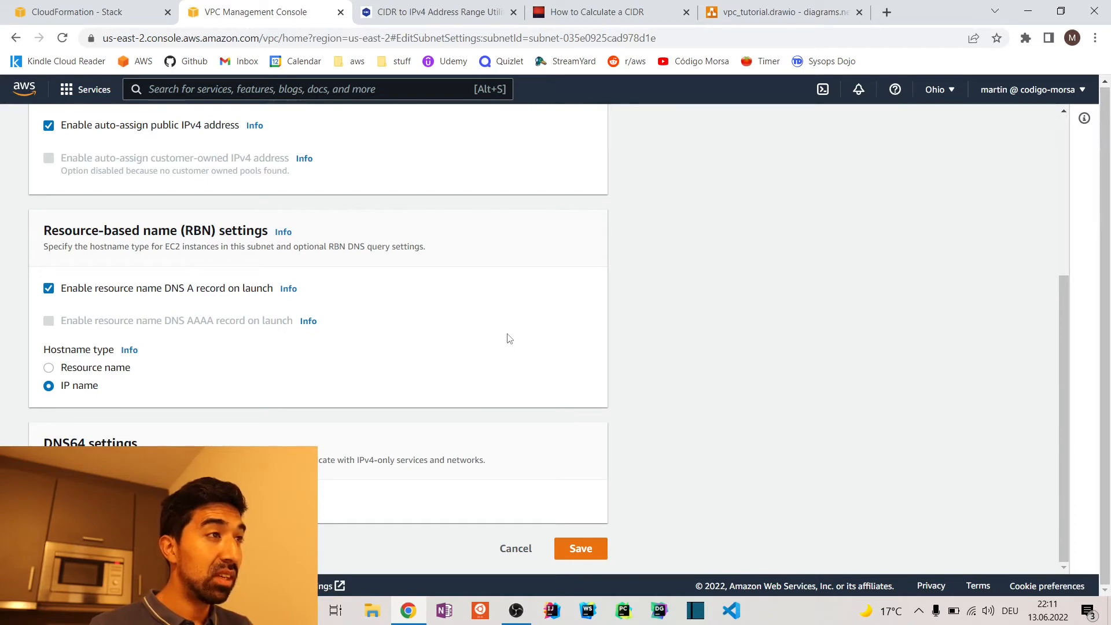
scroll(678, 306, "up", 1)
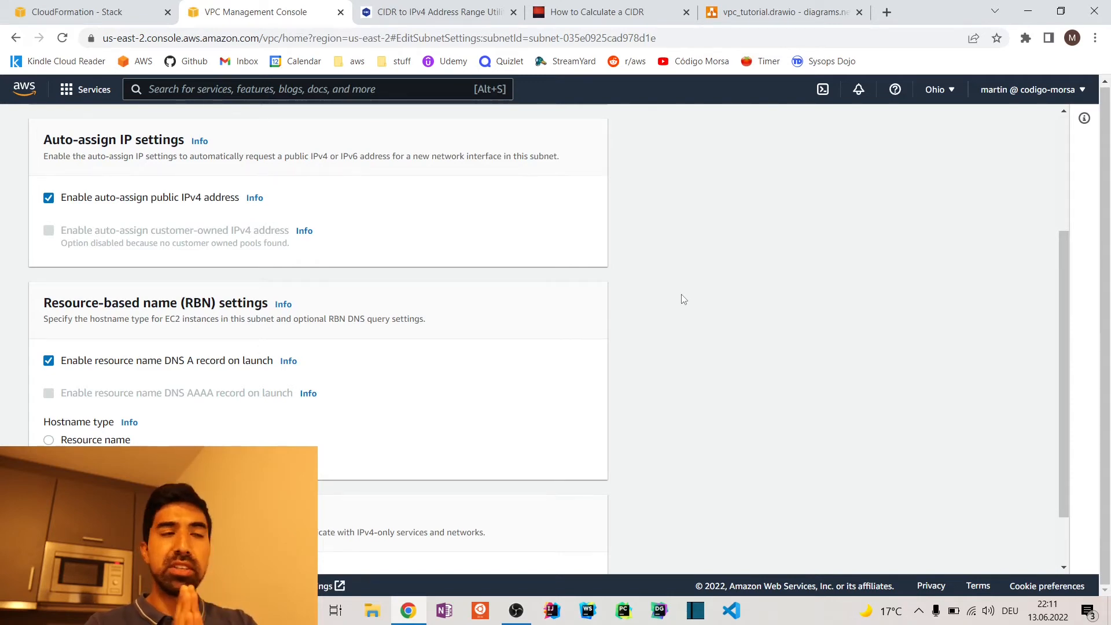
left_click(288, 361)
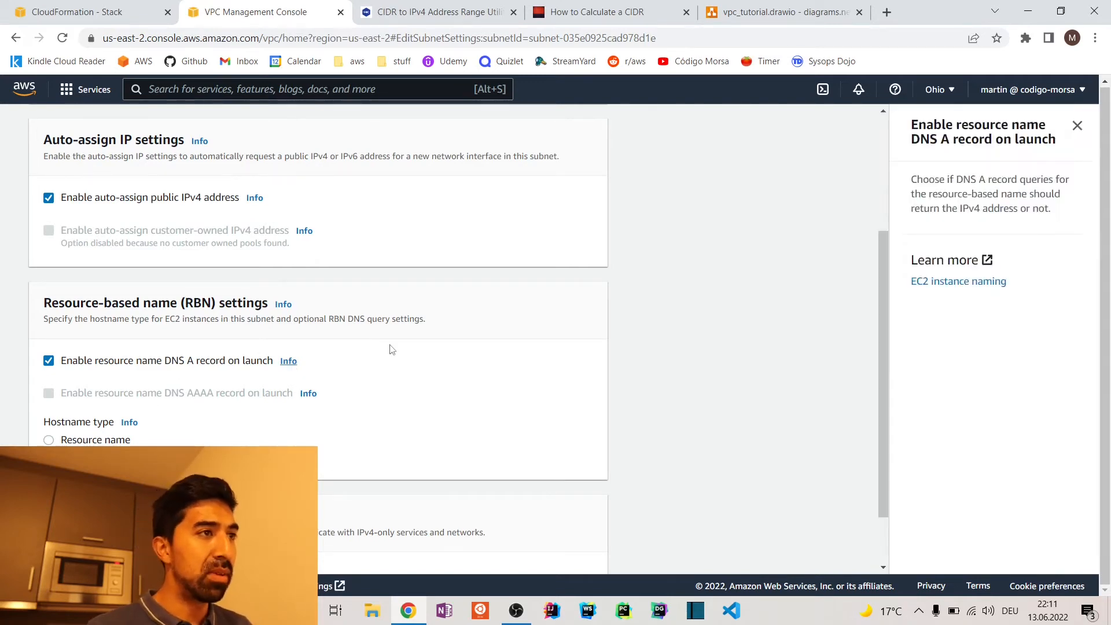
left_click_drag(936, 189, 1003, 208)
left_click(1001, 203)
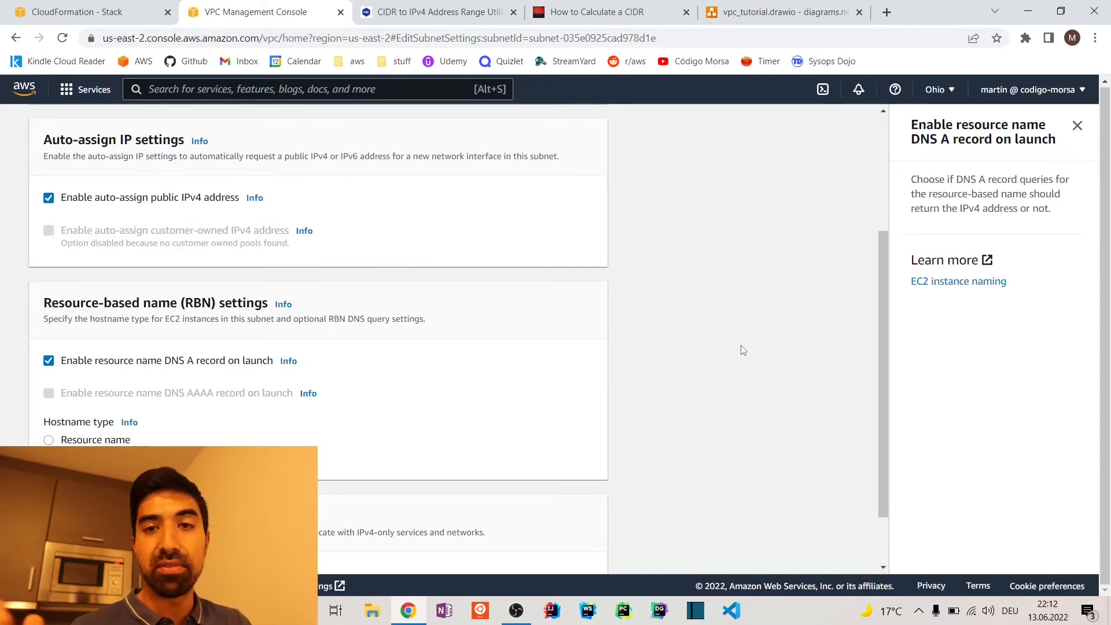
left_click(1077, 127)
scroll(714, 335, "down", 1)
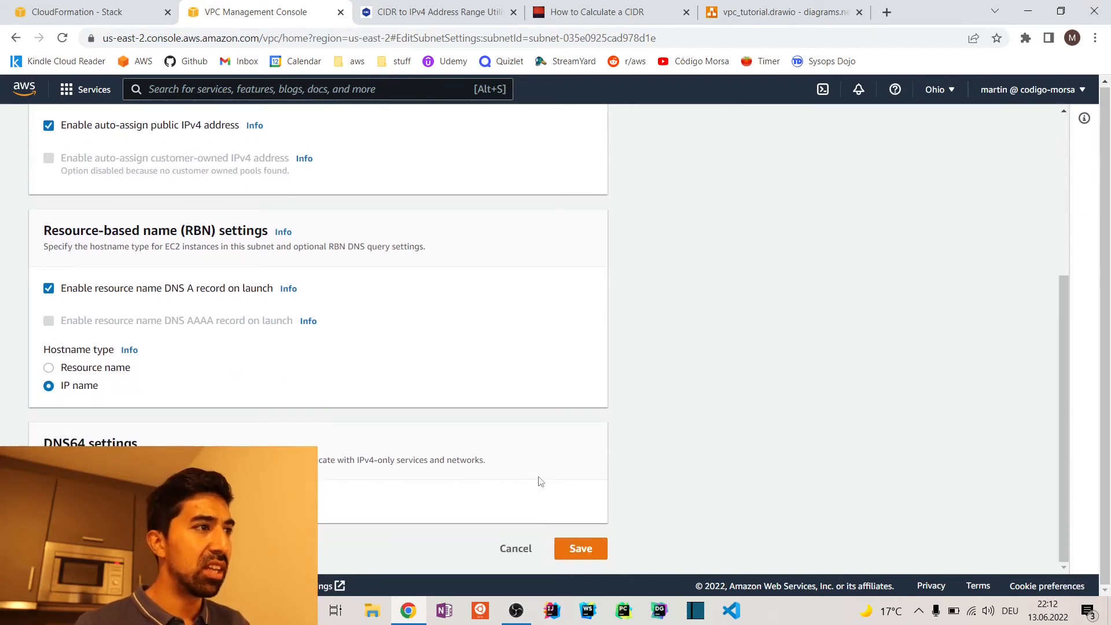
left_click(582, 548)
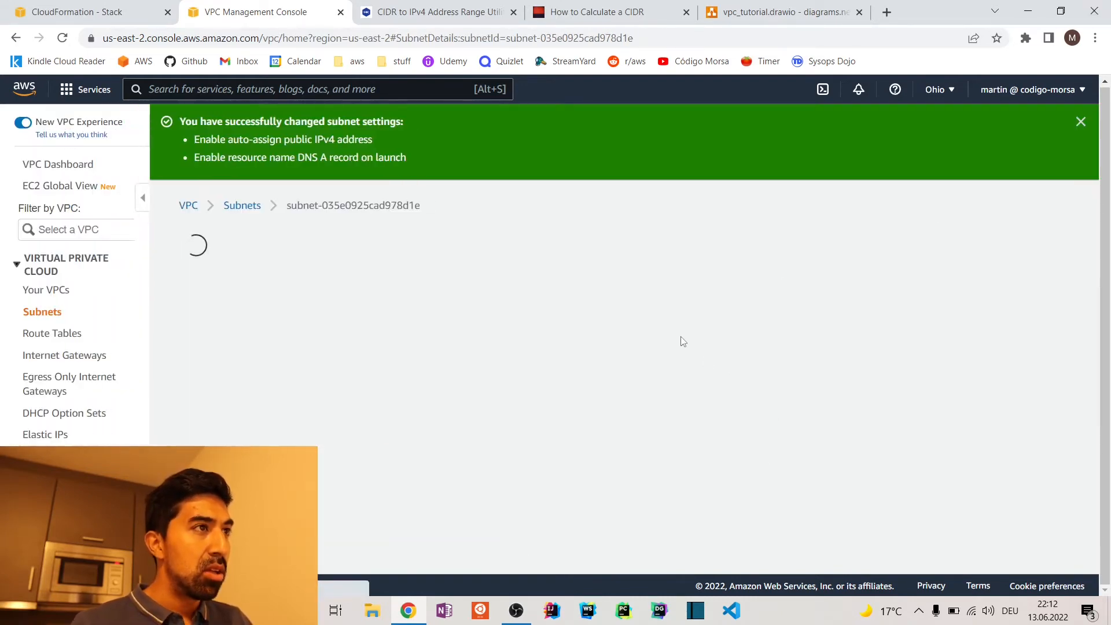
Step: Open the route table currently linked to PublicSubnet and check its Main status and VPC
scroll(681, 317, "down", 1)
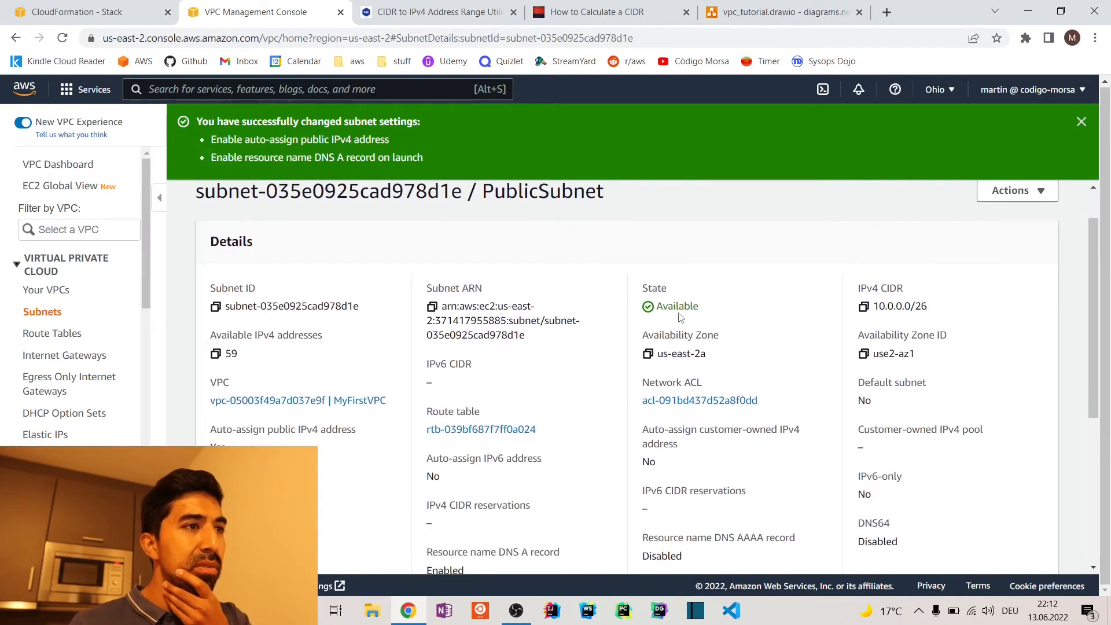
left_click(525, 408)
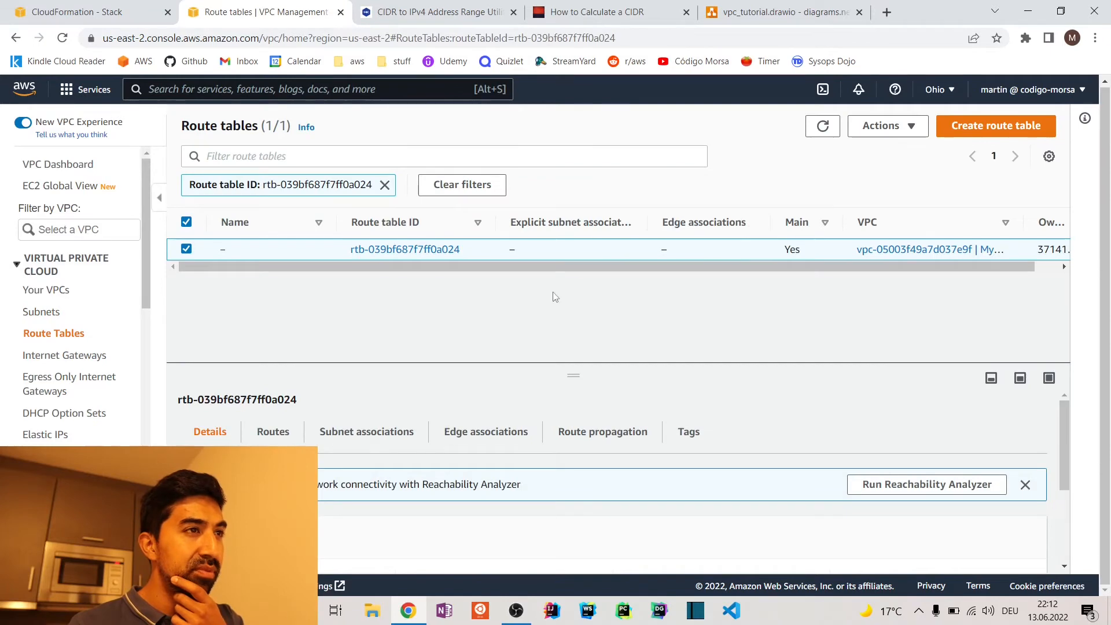
left_click_drag(543, 268, 567, 268)
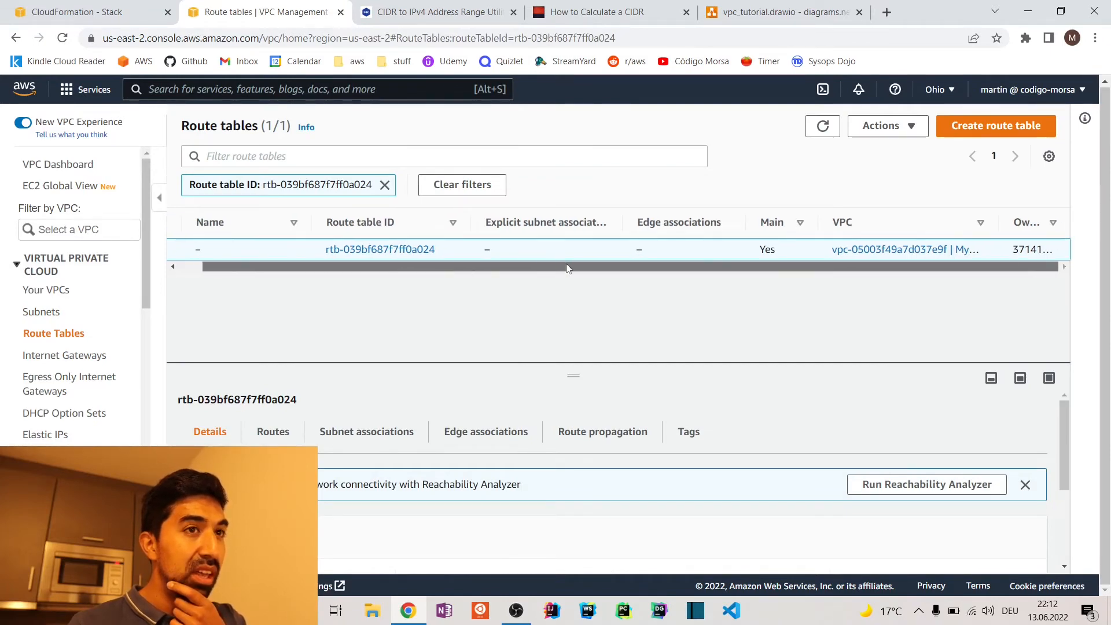
scroll(340, 275, "left", 2)
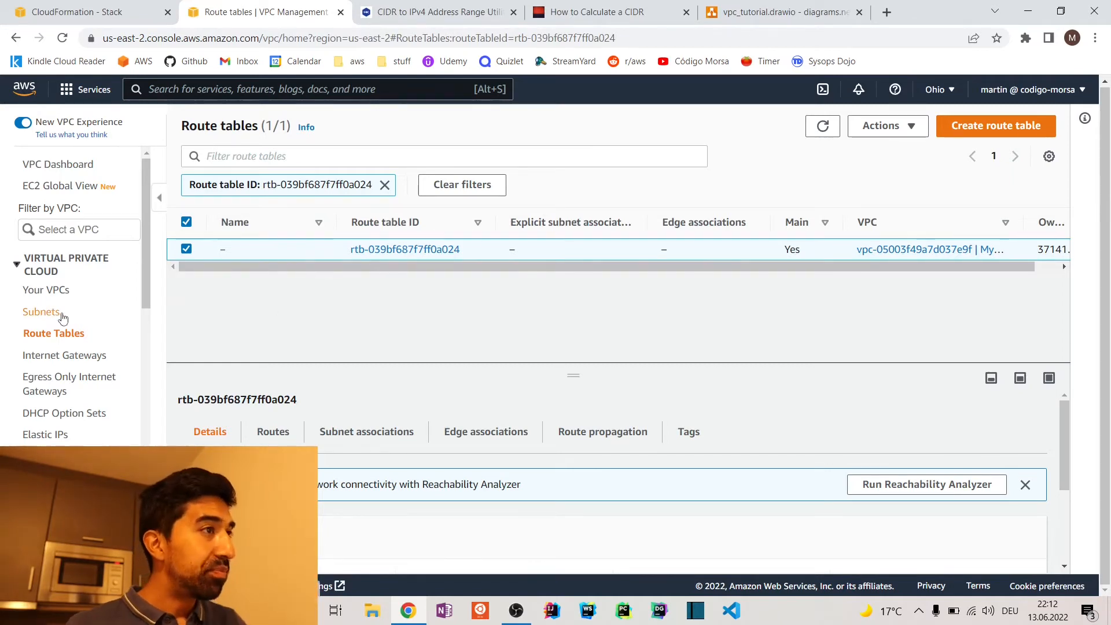
Step: Check which route tables PublicSubnet's route table association offers, then leave for the VPC dashboard without saving
left_click(70, 316)
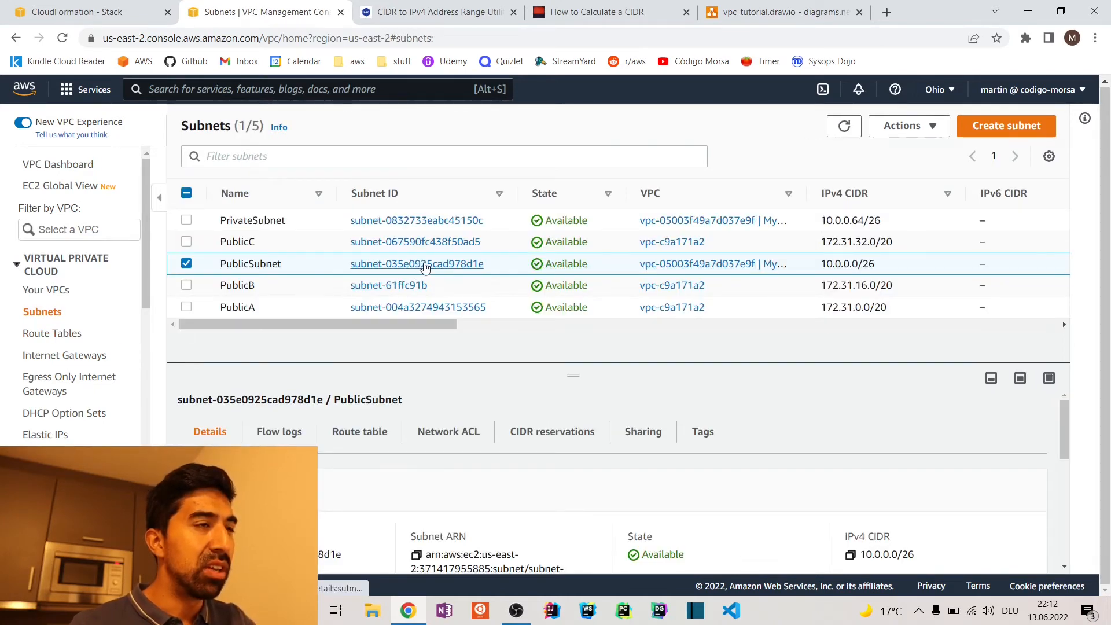
left_click(421, 264)
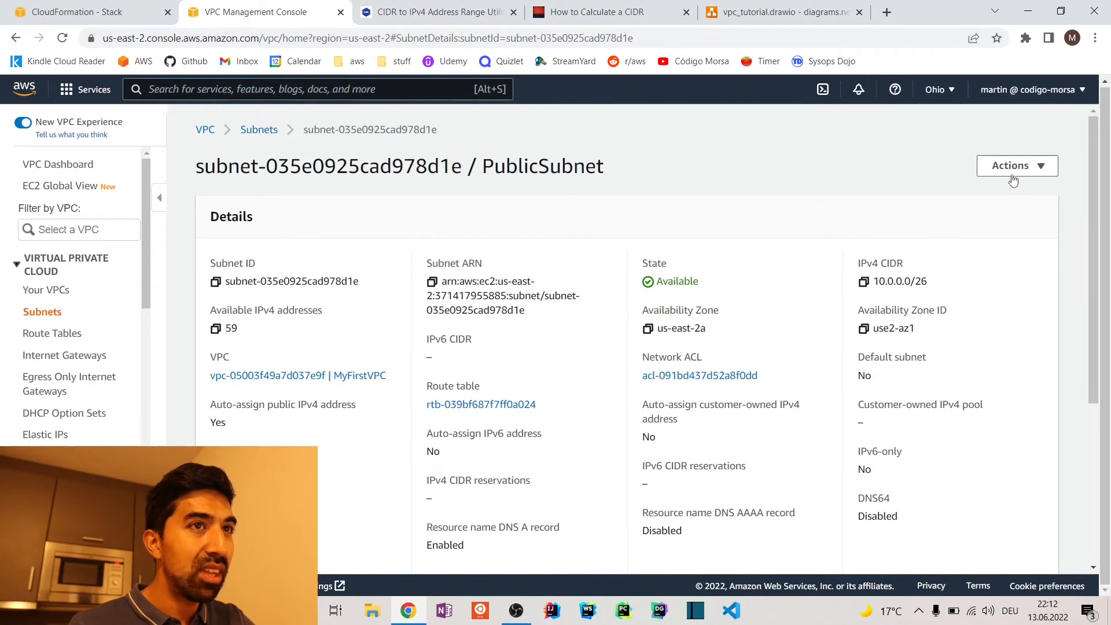
left_click(1014, 173)
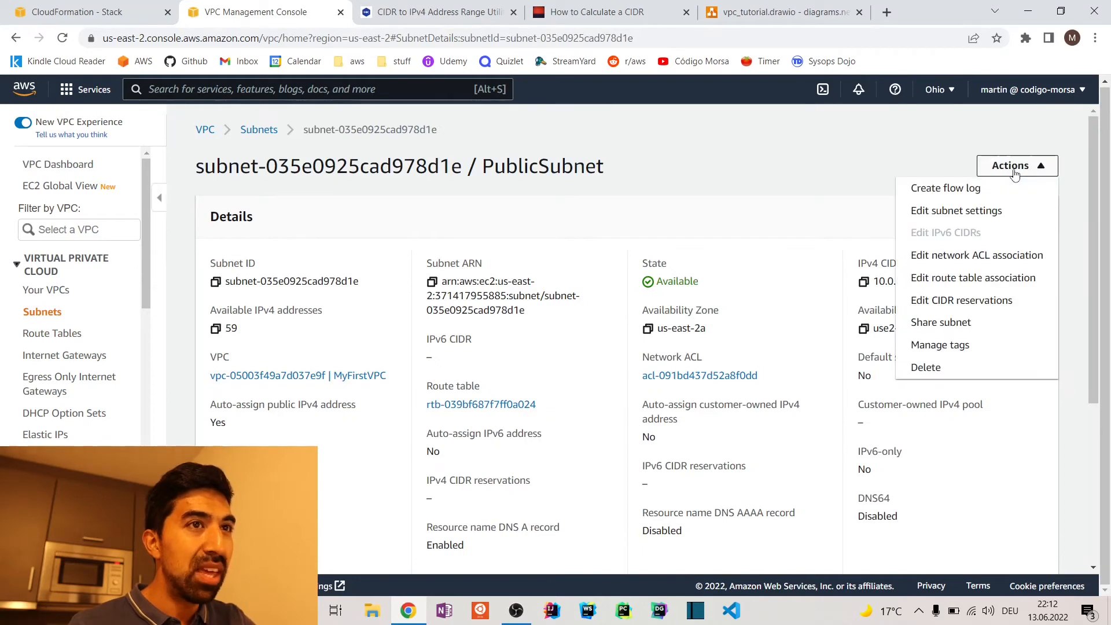
left_click(1017, 287)
left_click(366, 320)
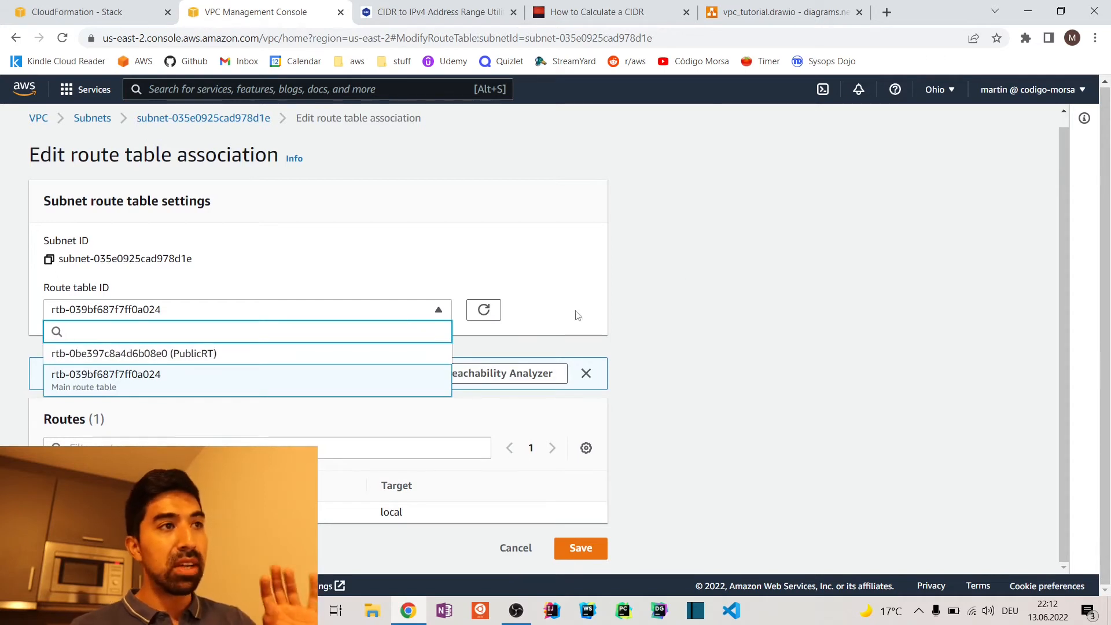
left_click(702, 274)
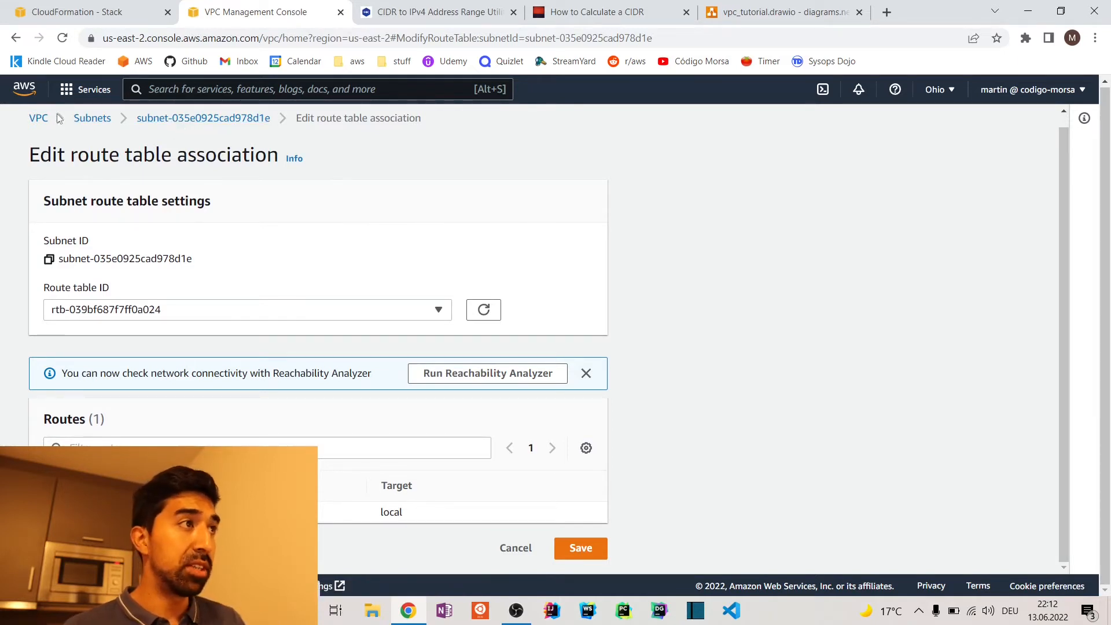
left_click(38, 118)
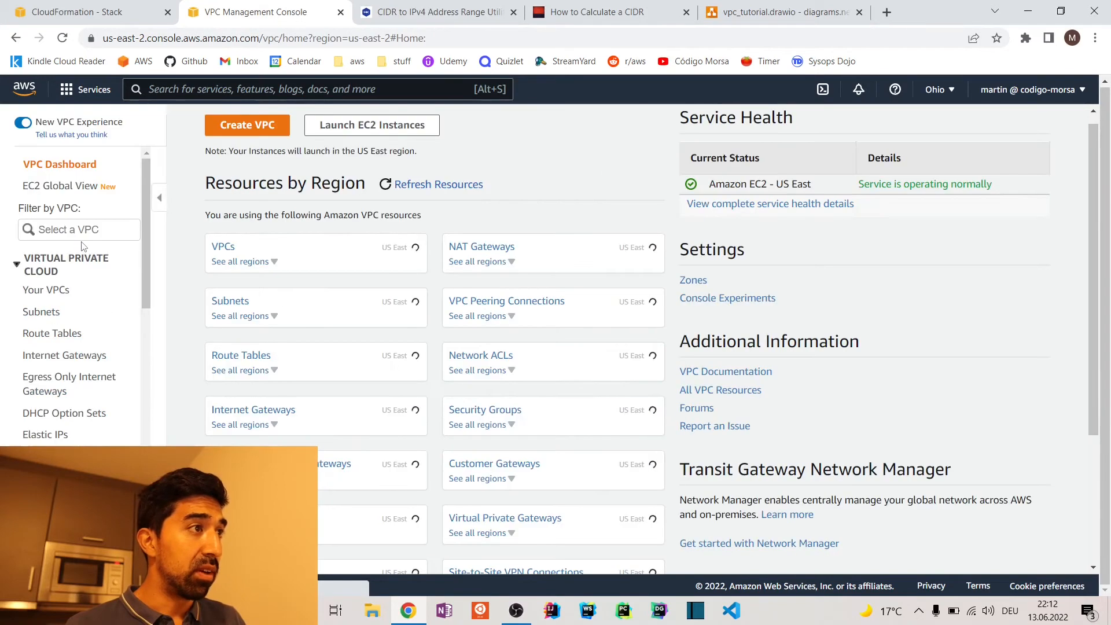
Step: Compare the Main status and VPC of all route tables, widening the VPC column to read the full names
left_click(73, 334)
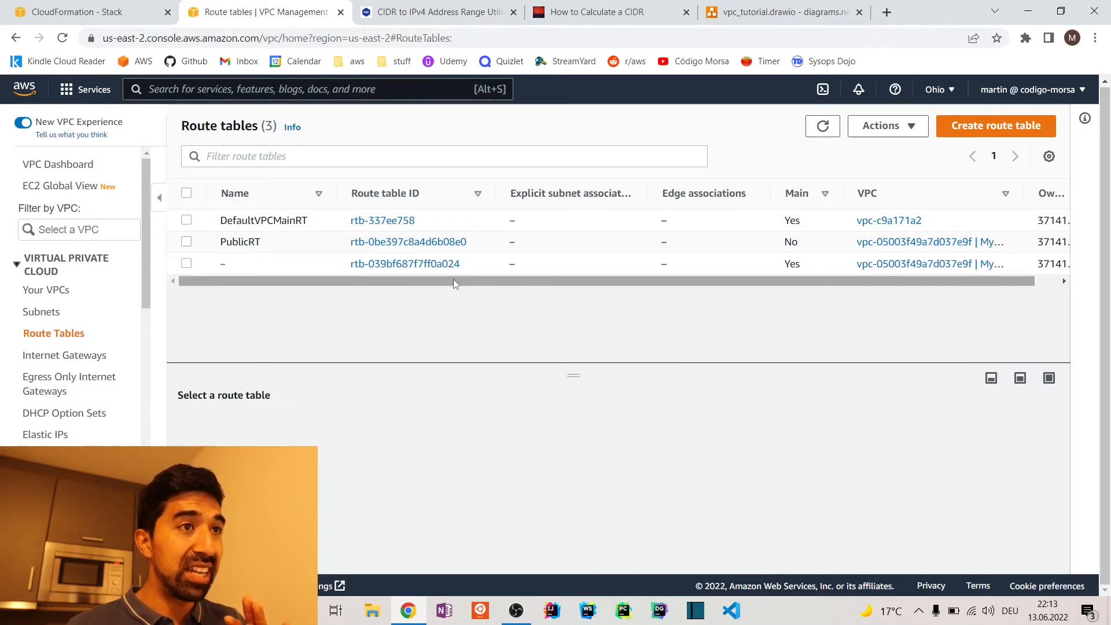
left_click(435, 269)
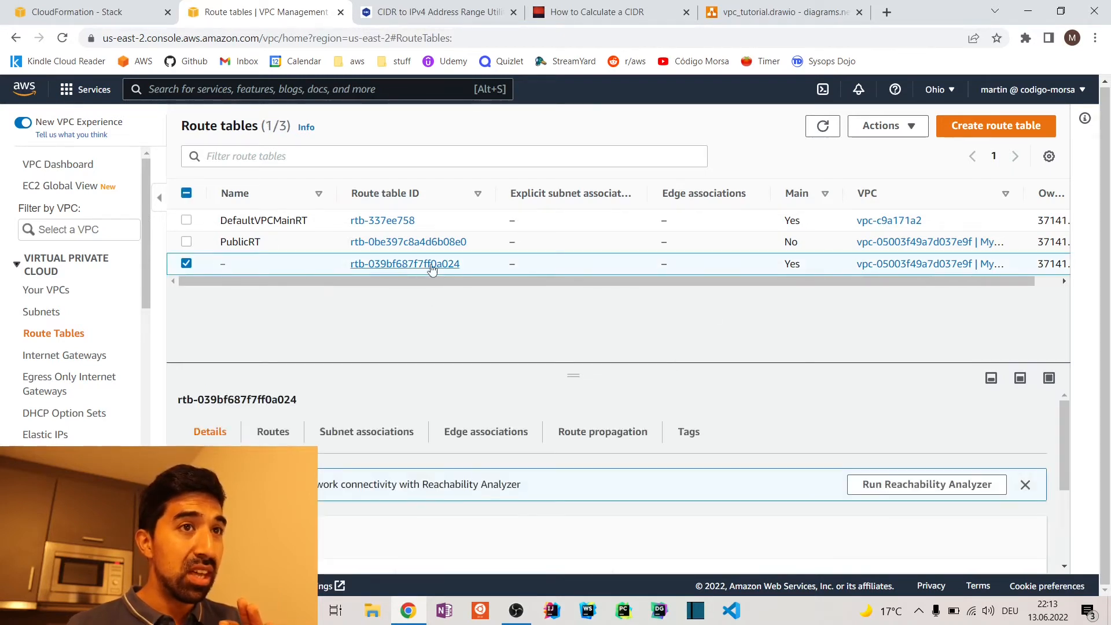
left_click_drag(458, 282, 641, 288)
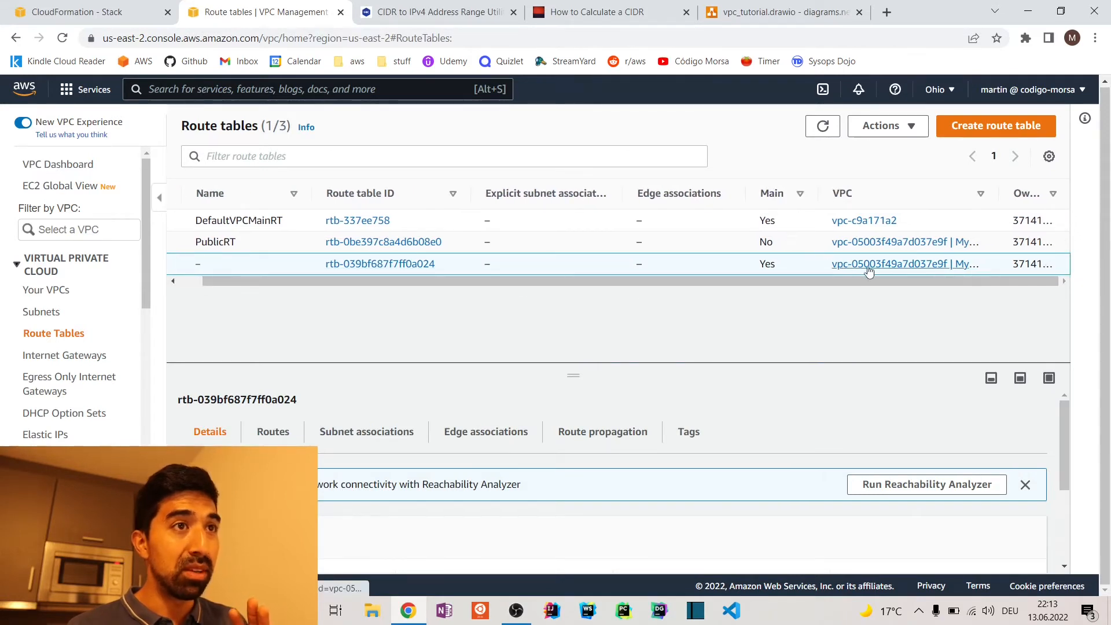
left_click_drag(1000, 193, 1053, 194)
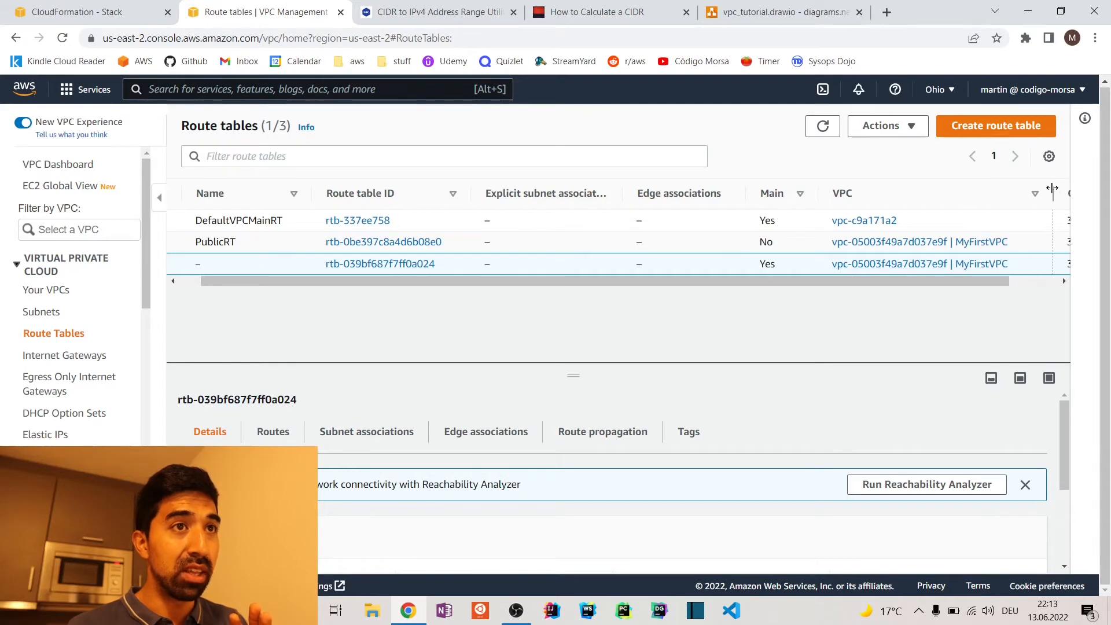
left_click_drag(942, 280, 855, 281)
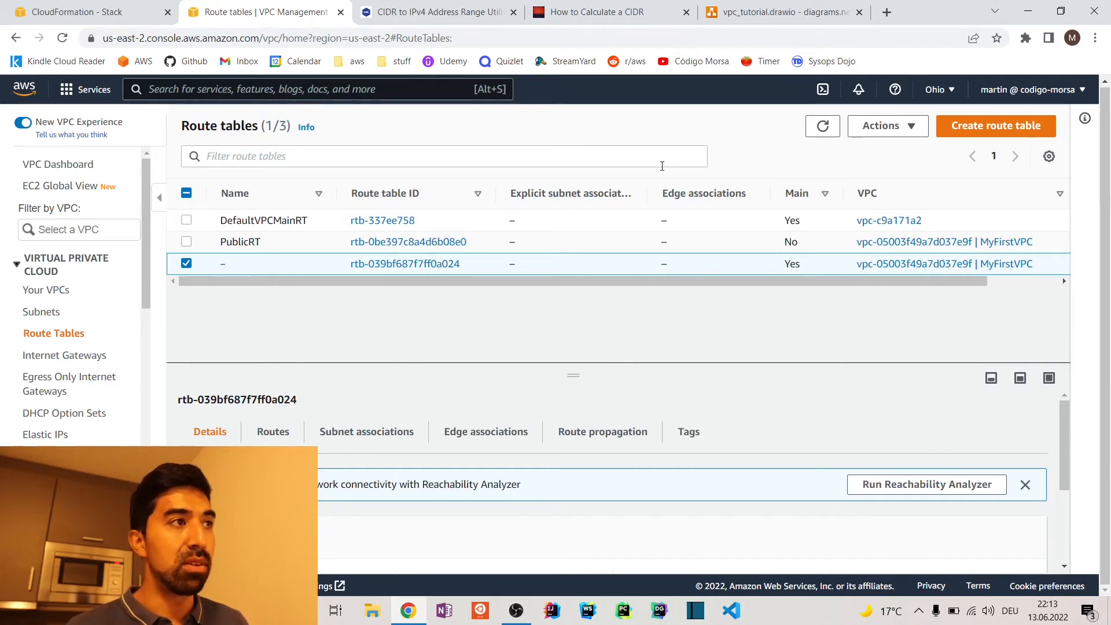
left_click(186, 264)
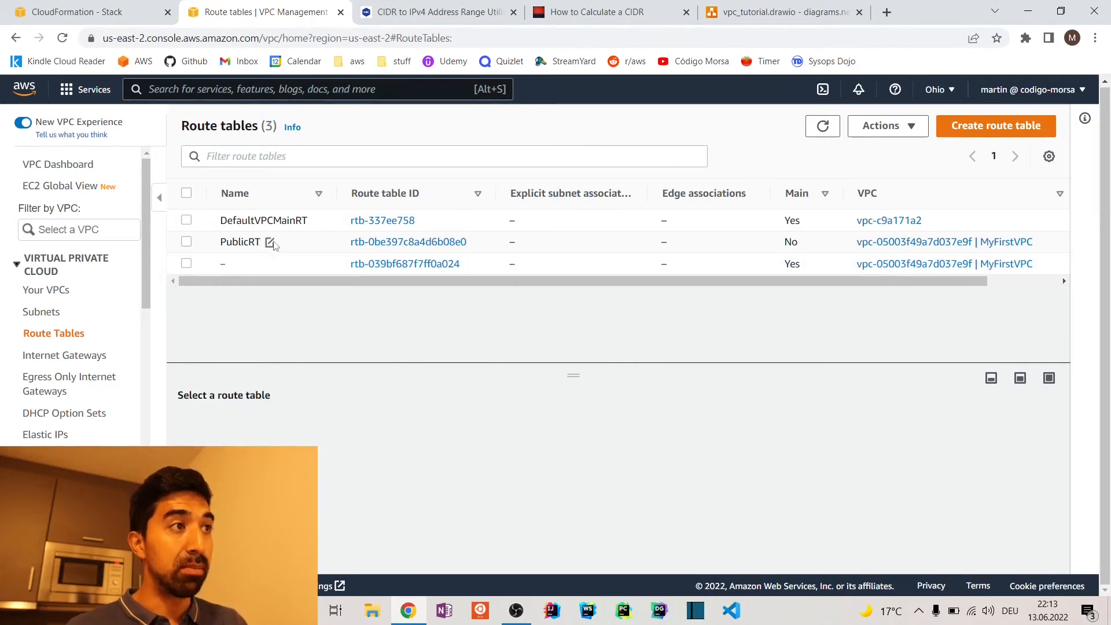
Step: Open the details page of PublicSubnet from the list of subnets
left_click(58, 312)
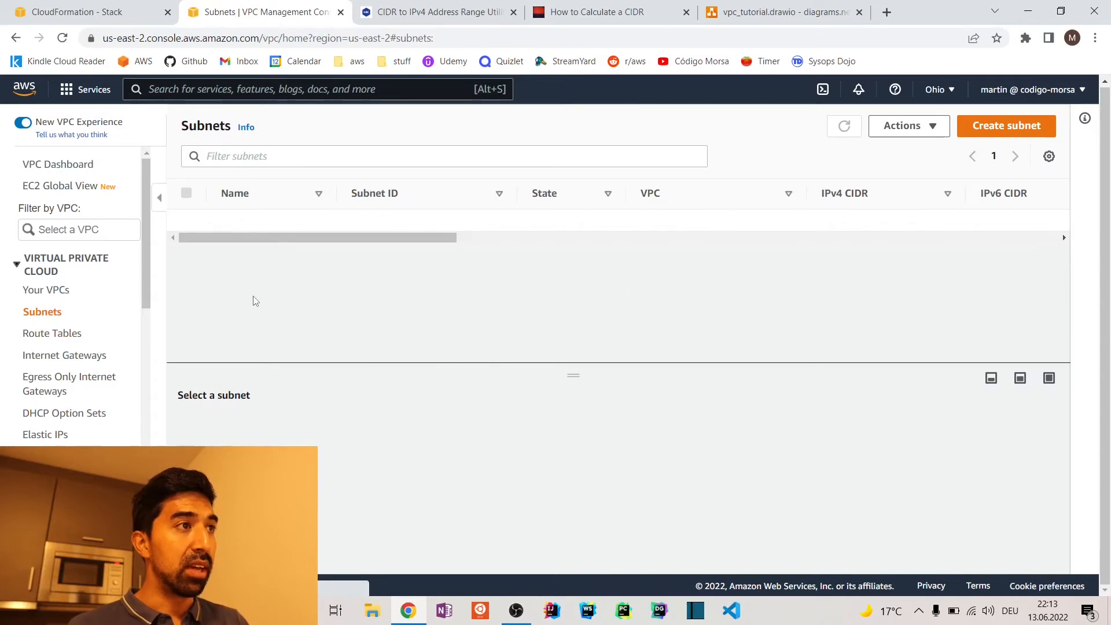
left_click(186, 263)
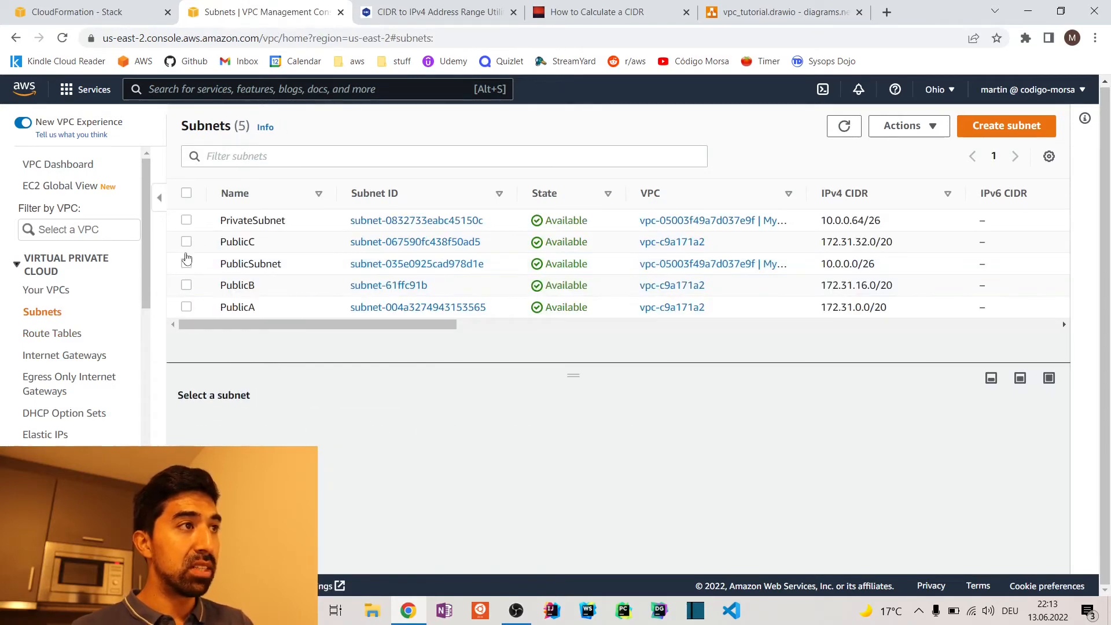
left_click(186, 285)
left_click(186, 285)
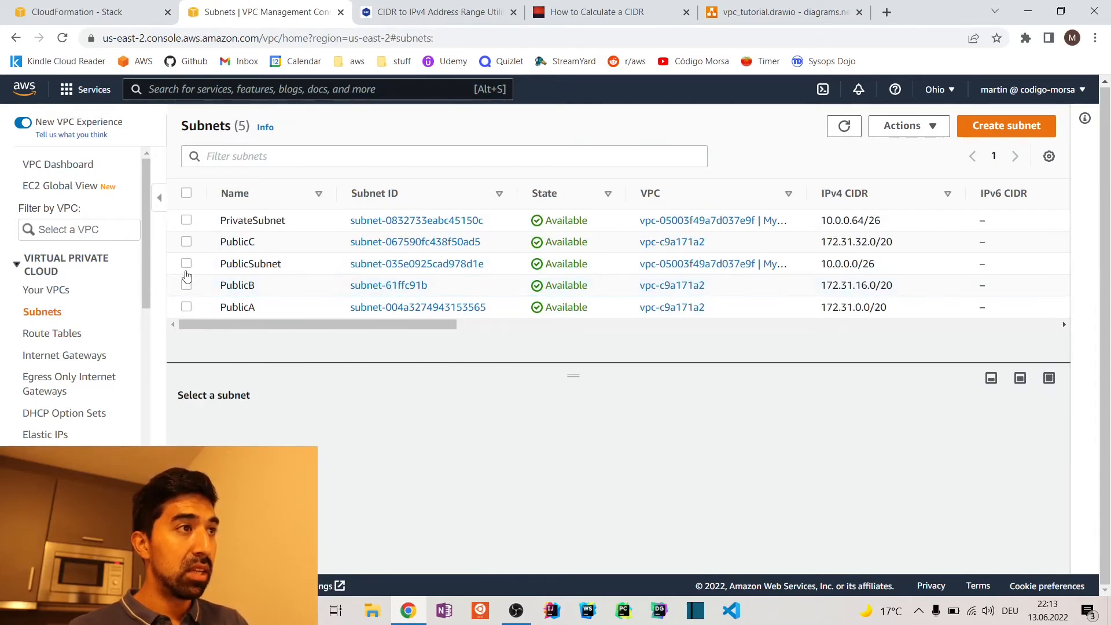
left_click(187, 264)
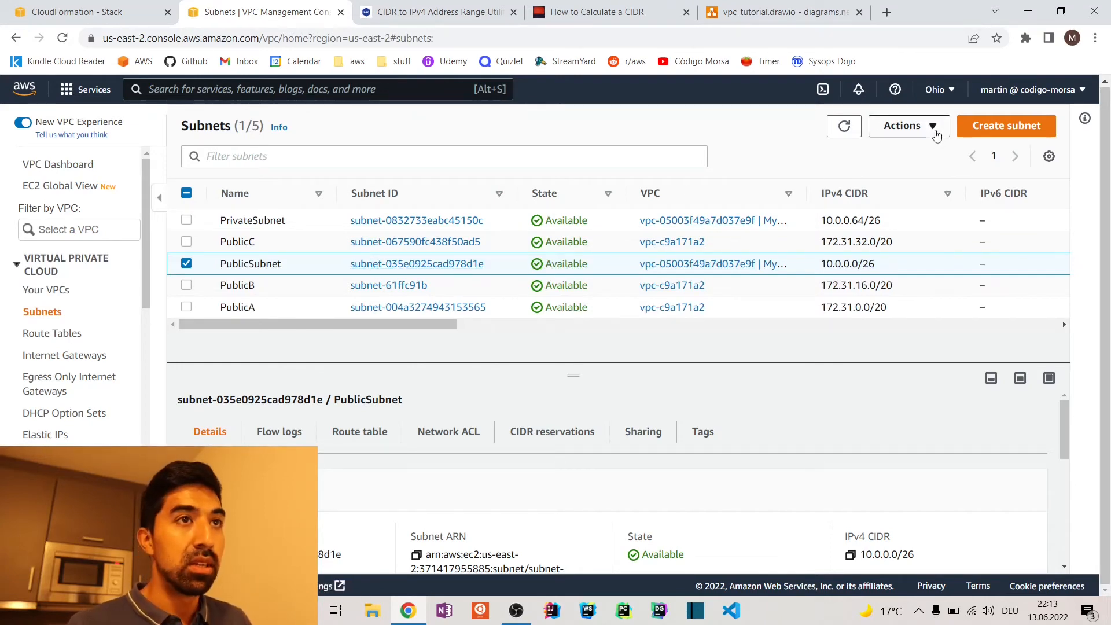
left_click(417, 267)
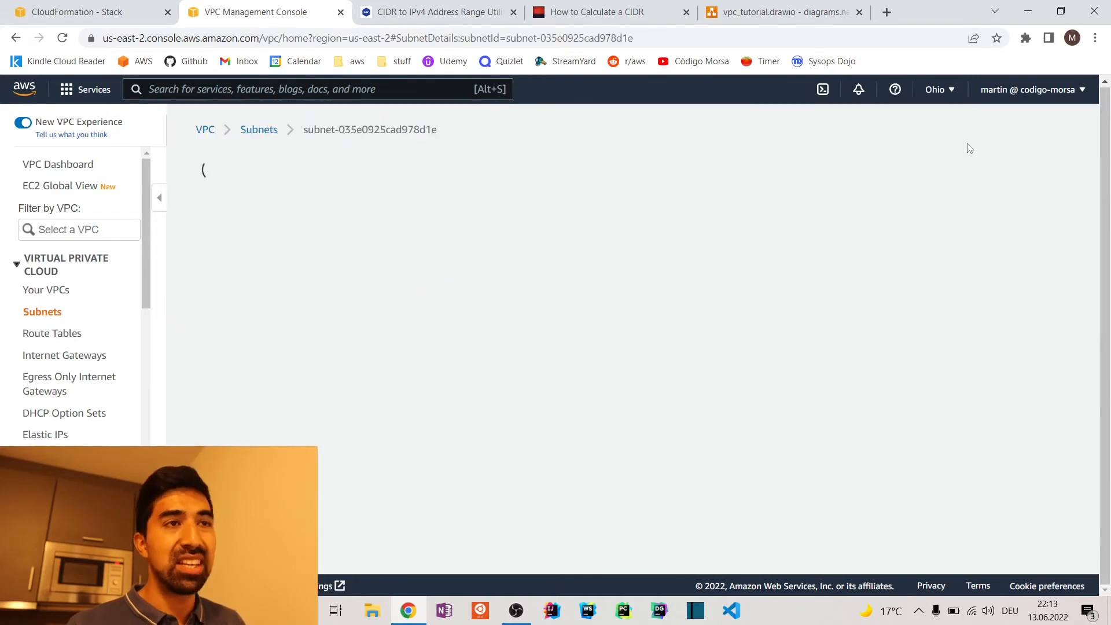
Step: Change PublicSubnet's route table association to PublicRT, save it and check the route table in the subnet's details
left_click(1018, 166)
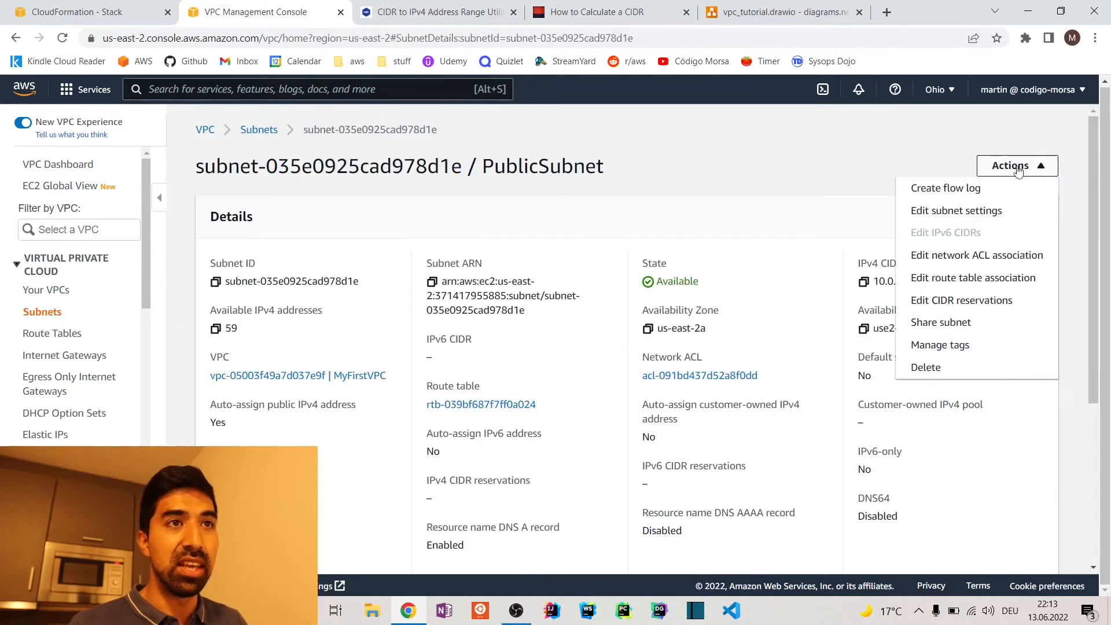
left_click(992, 280)
scroll(827, 283, "down", 1)
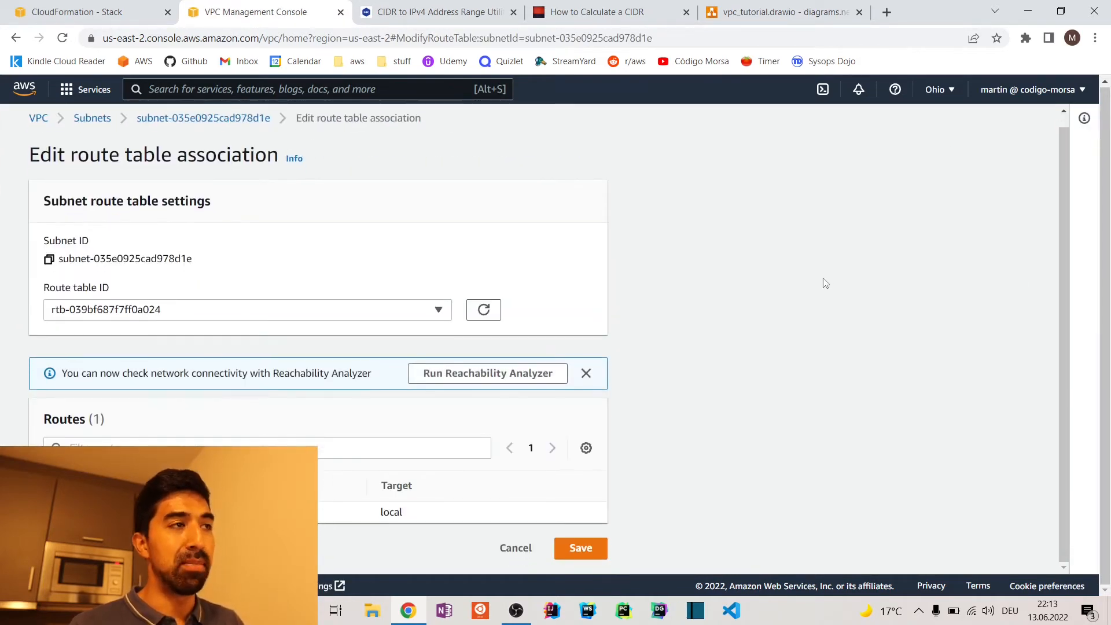
left_click(349, 311)
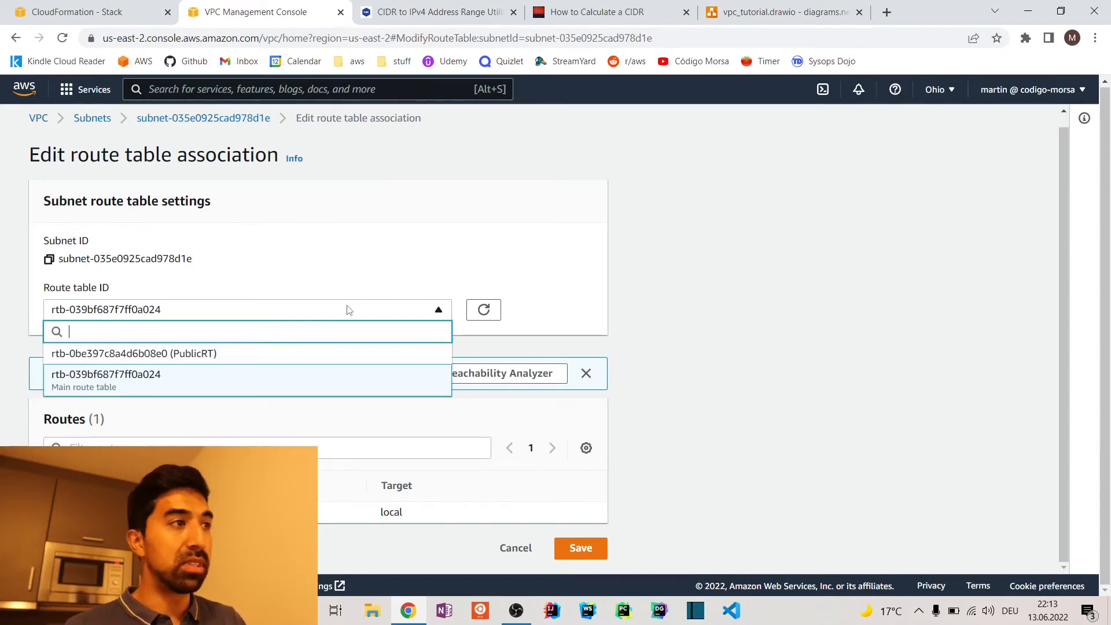
left_click(290, 353)
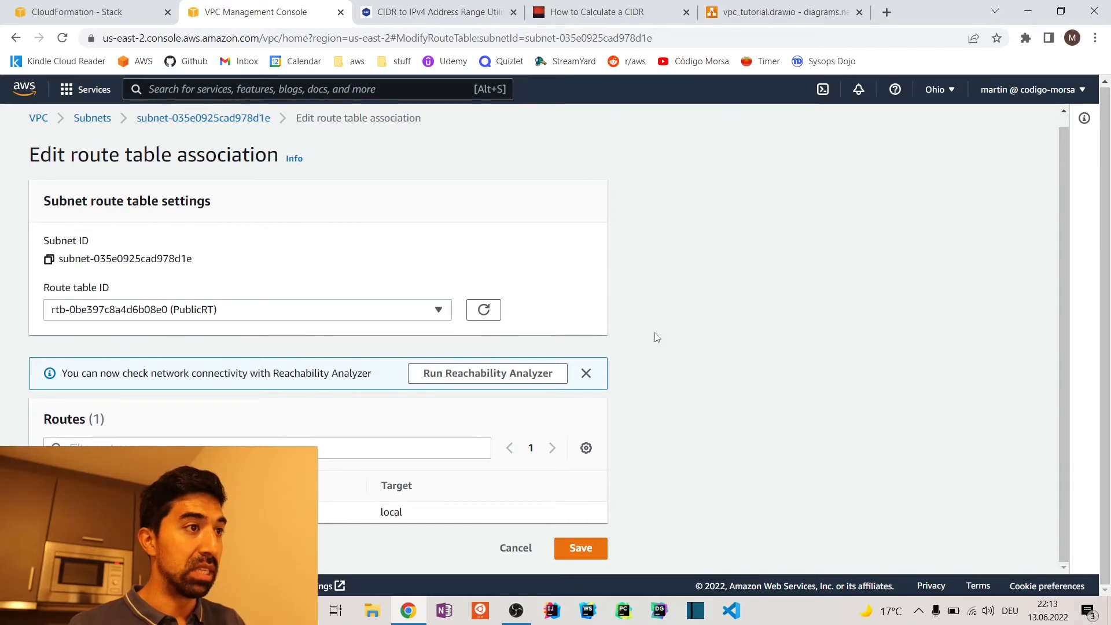
left_click(578, 554)
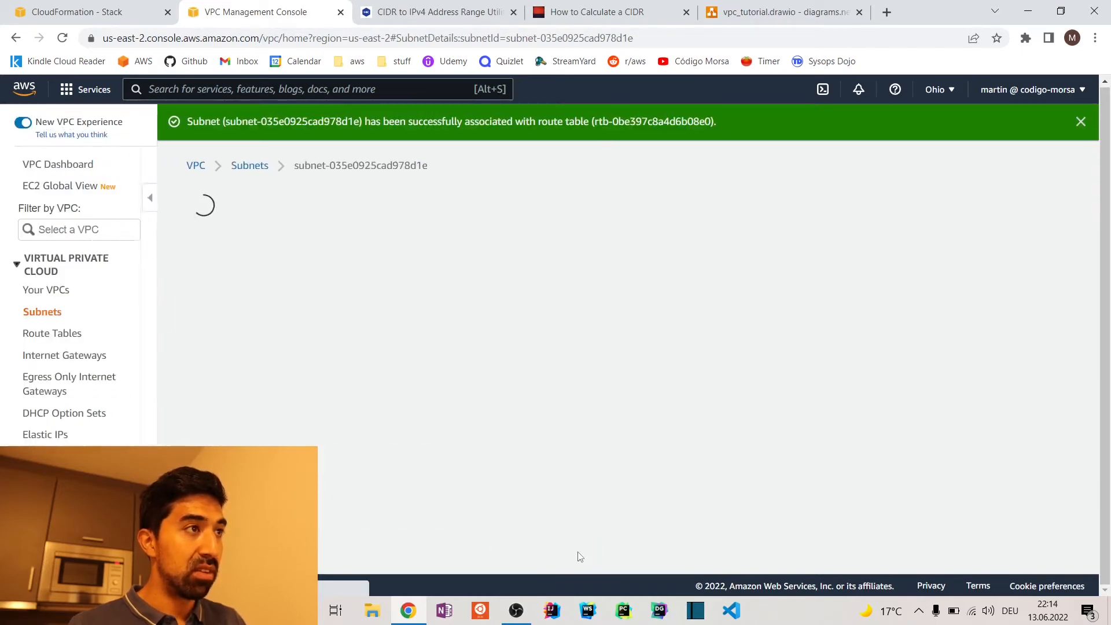
scroll(559, 504, "down", 2)
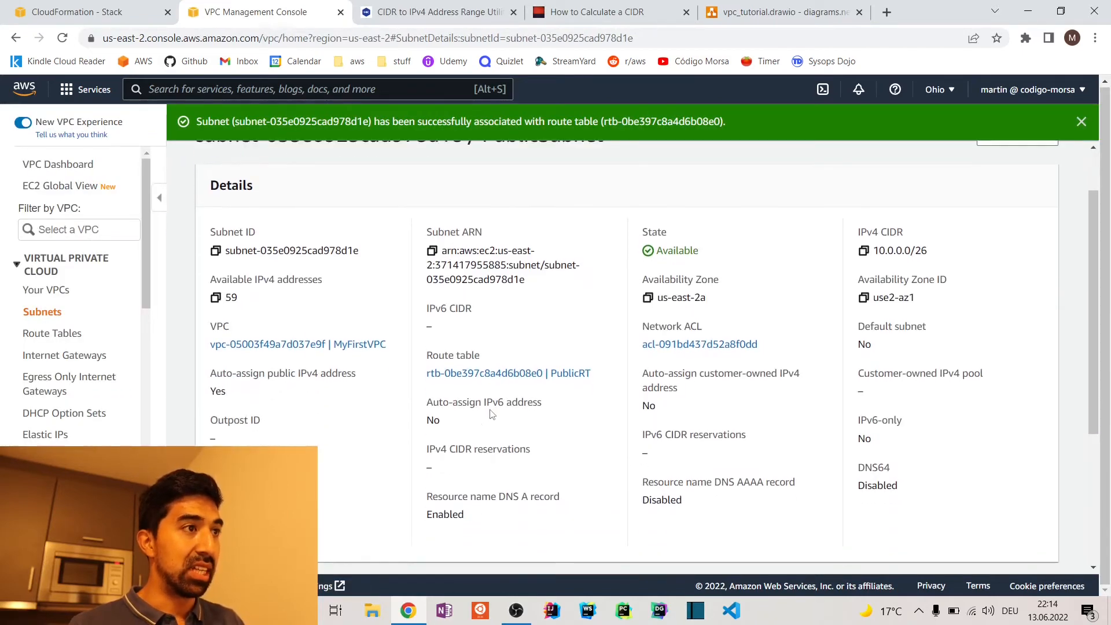
Step: Open PublicRT's details page, then switch to the vpc_tutorial.drawio diagram and examine the public subnet's route table
left_click(60, 333)
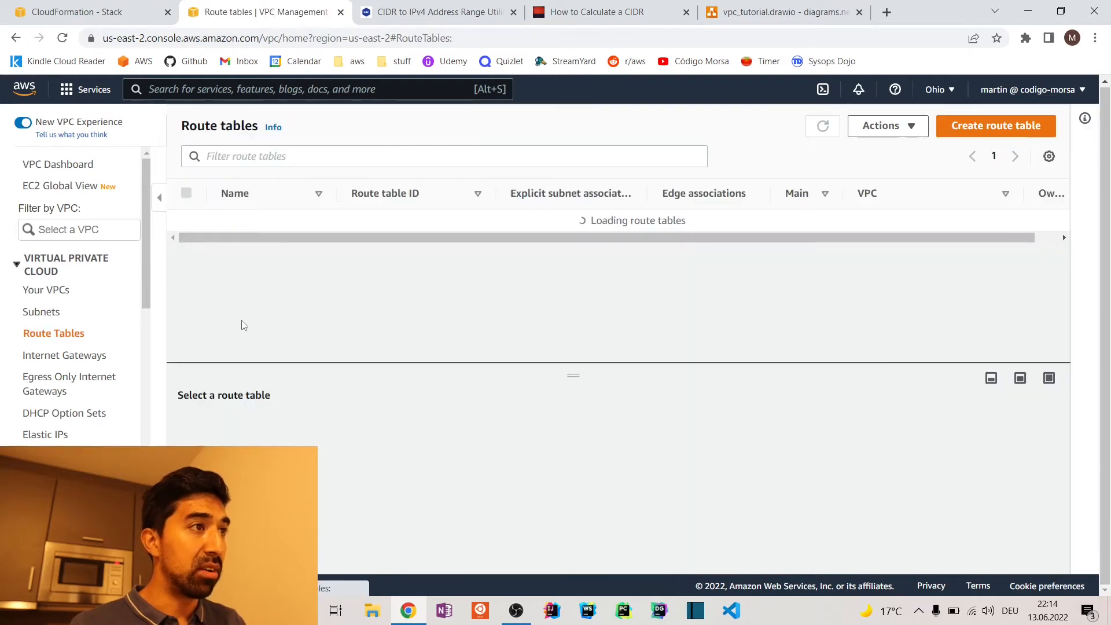
left_click(363, 242)
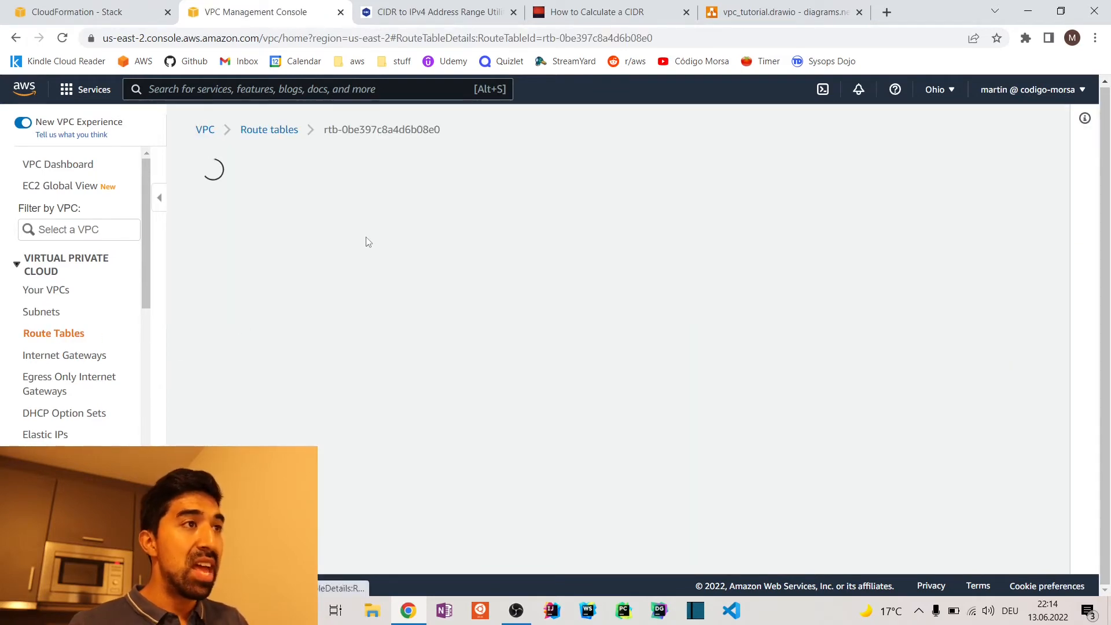
left_click(814, 7)
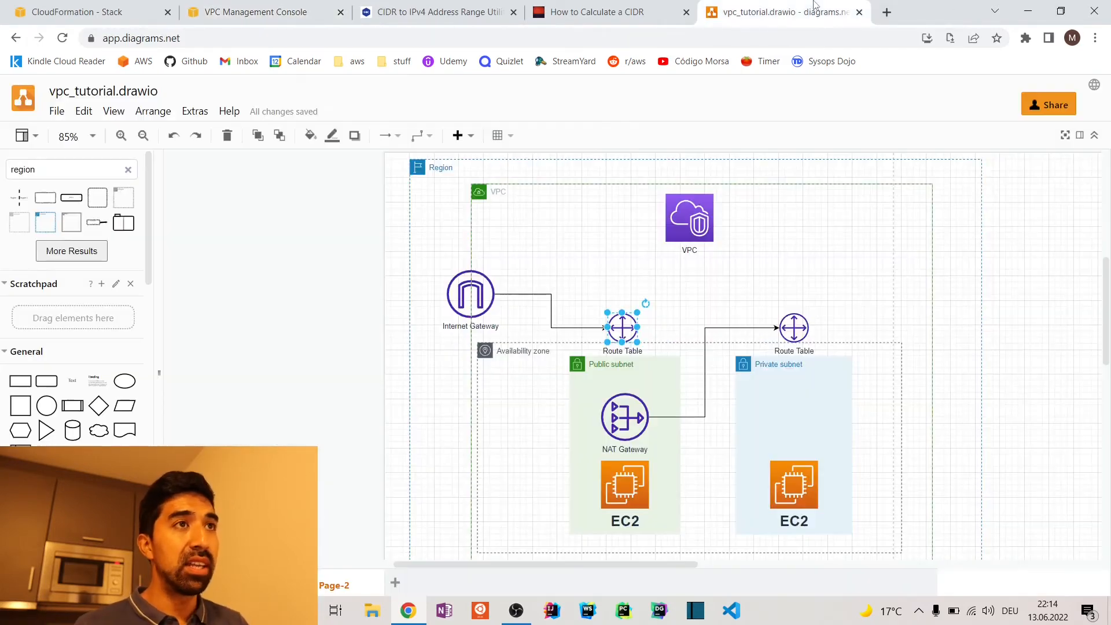
left_click(617, 297)
left_click(616, 375)
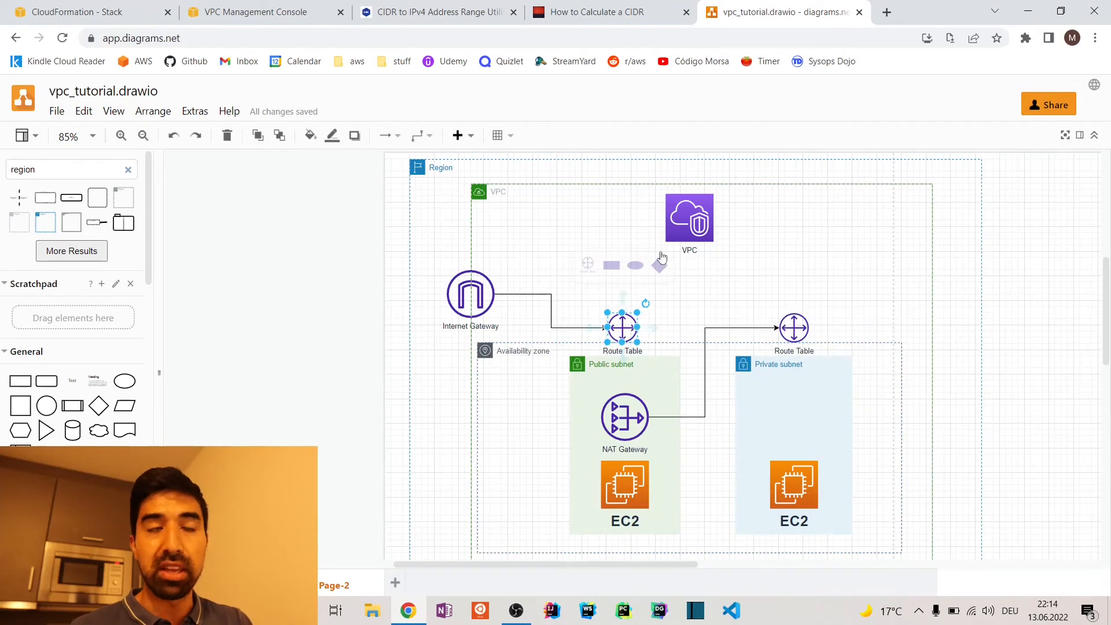
Step: Return to the AWS console and review PublicRT's details, explicit subnet associations and routes
left_click(332, 7)
scroll(496, 310, "down", 2)
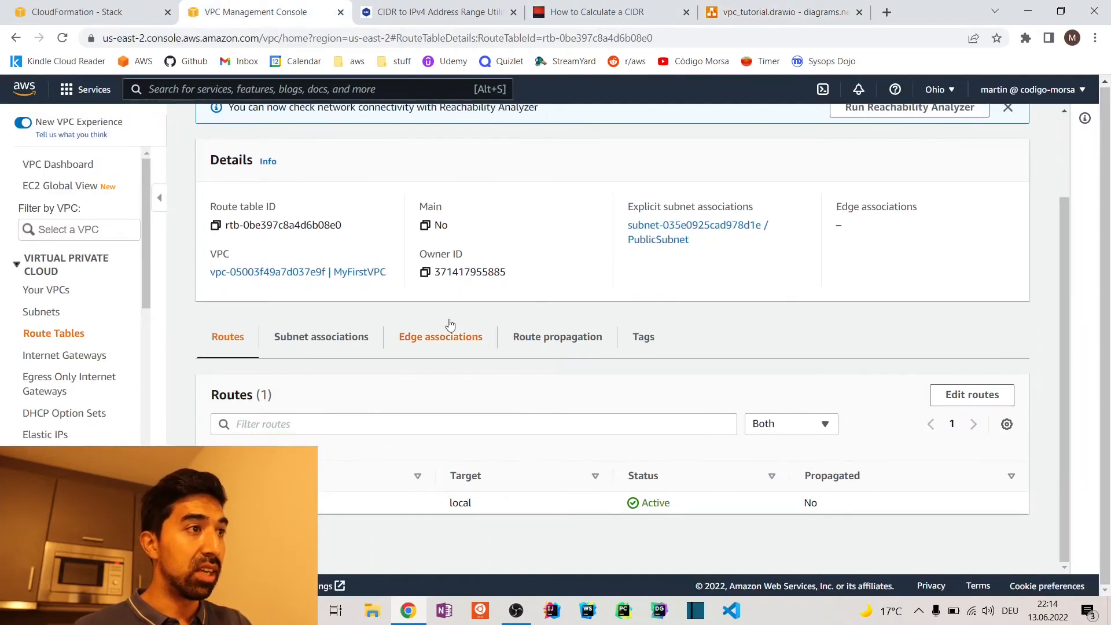
scroll(457, 341, "up", 2)
scroll(481, 324, "down", 2)
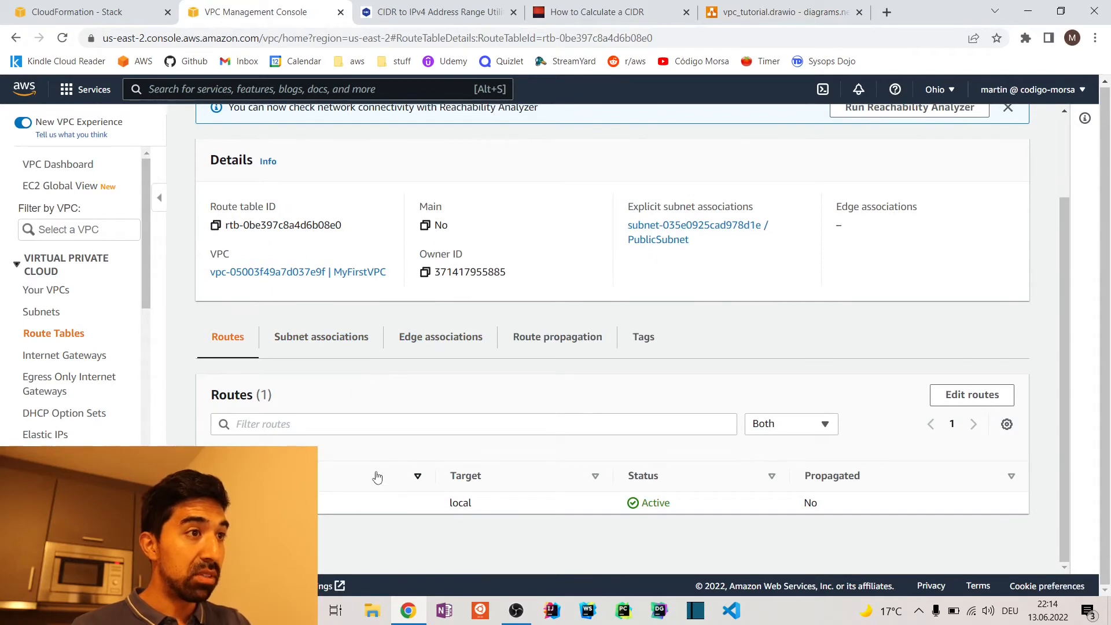
scroll(273, 417, "up", 2)
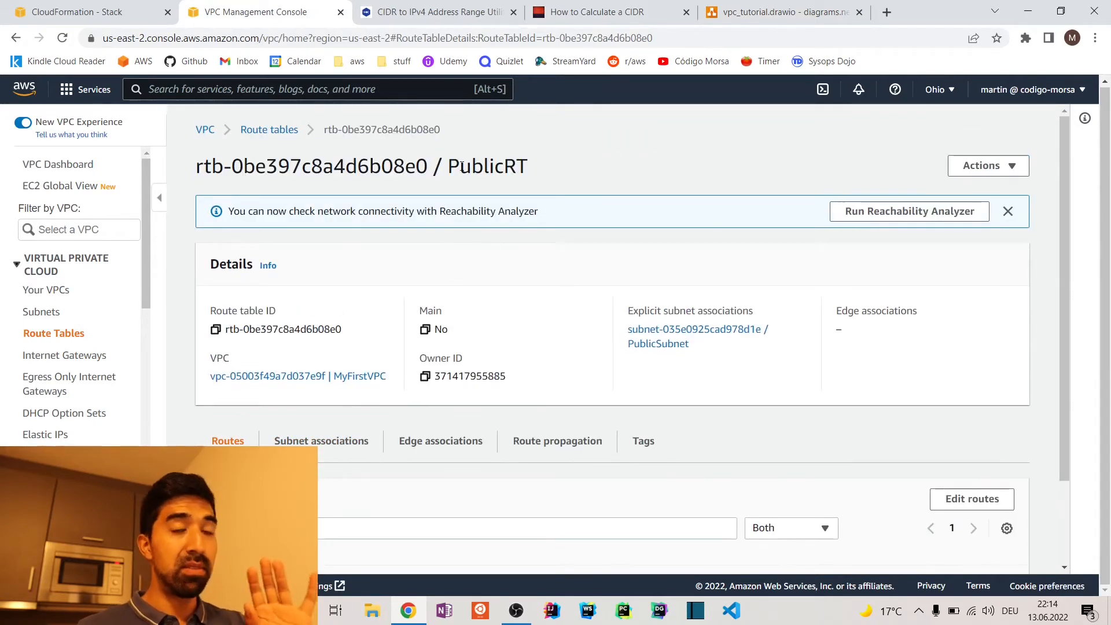
scroll(503, 354, "down", 2)
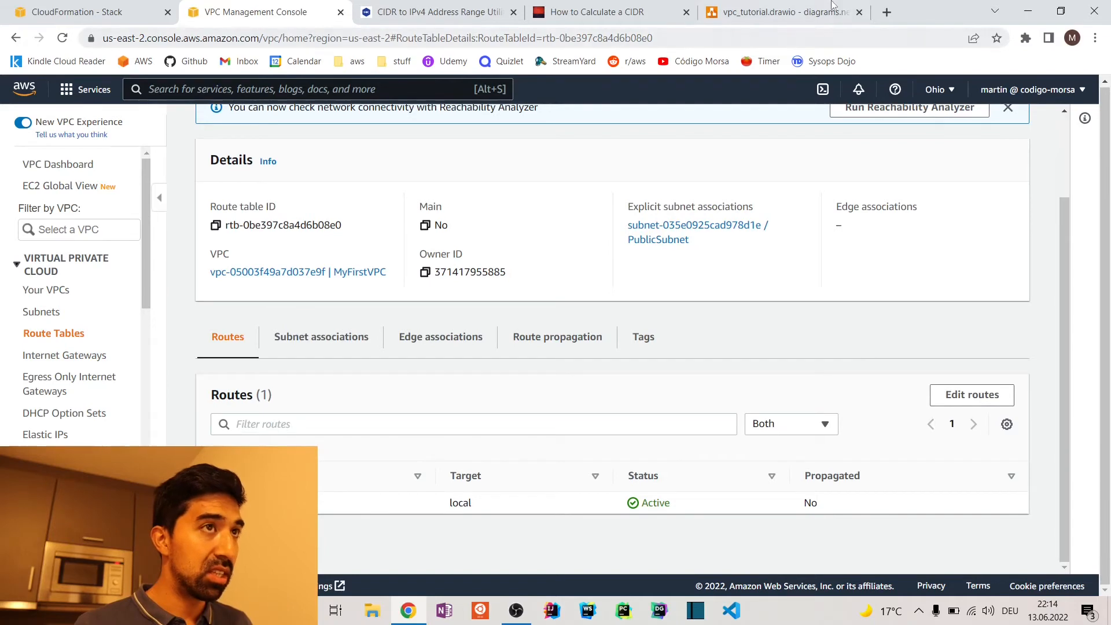
Step: Shrink the browser window to read the destination and target of PublicRT's existing route, then maximize the window again
left_click_drag(940, 15, 916, 29)
scroll(881, 407, "down", 3)
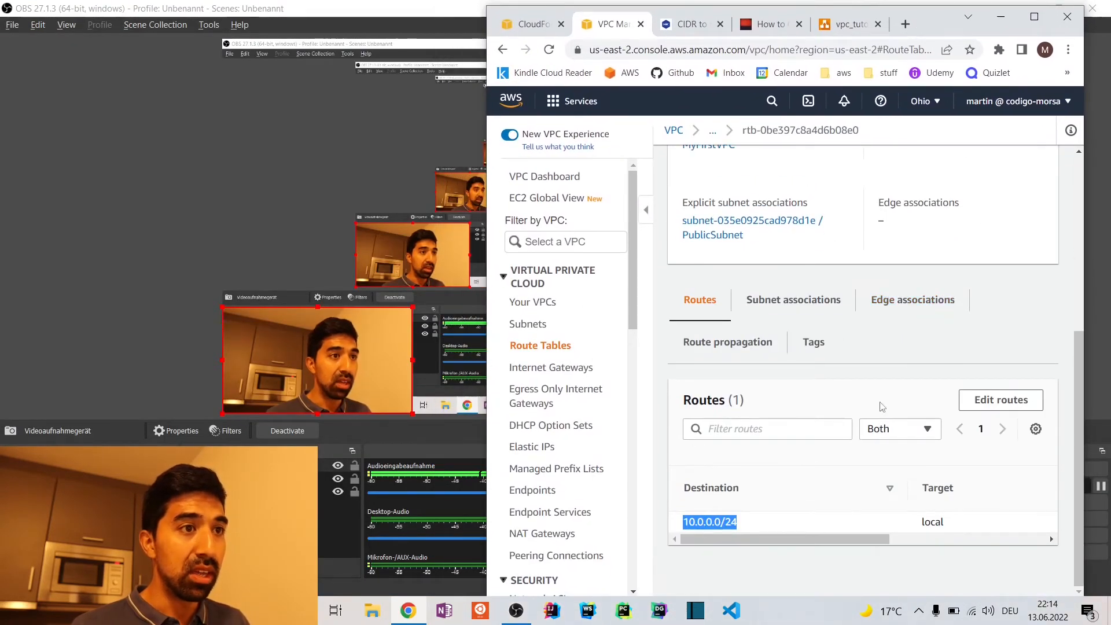
left_click_drag(741, 522, 677, 524)
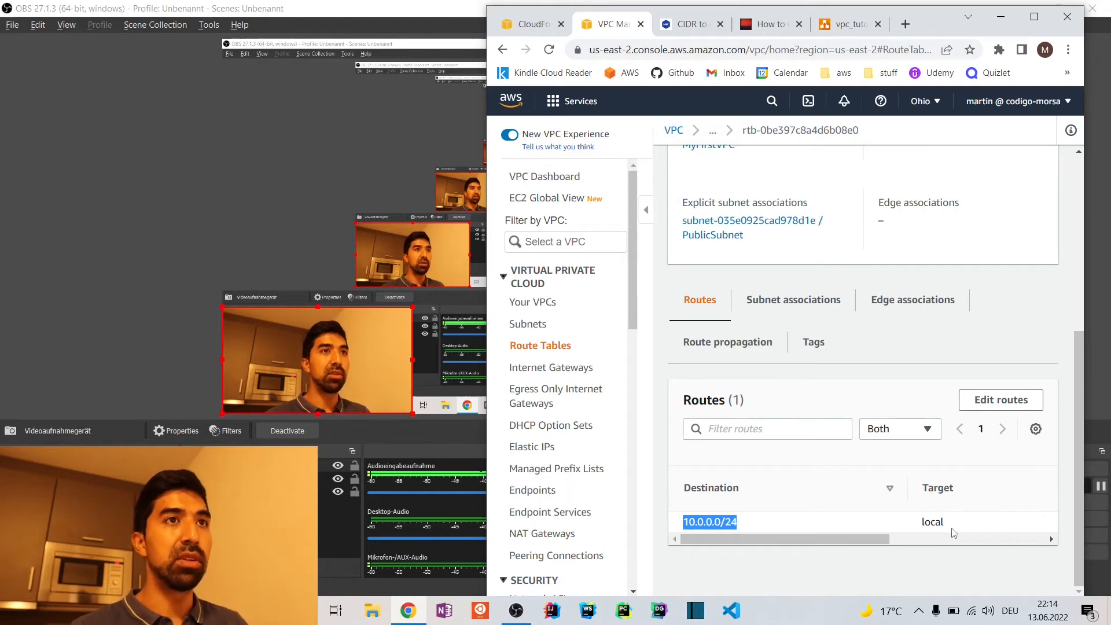
left_click(1034, 16)
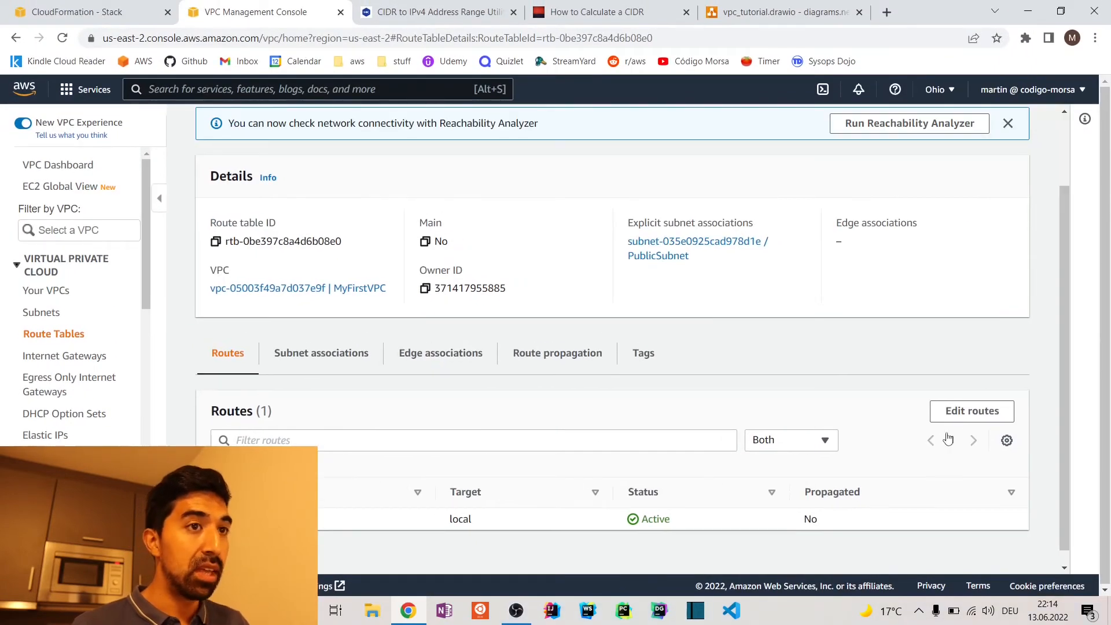
Step: Edit PublicRT's routes and add a new route with destination 0.0.0.0/0, comparing it with the existing local route
left_click(966, 411)
left_click(99, 302)
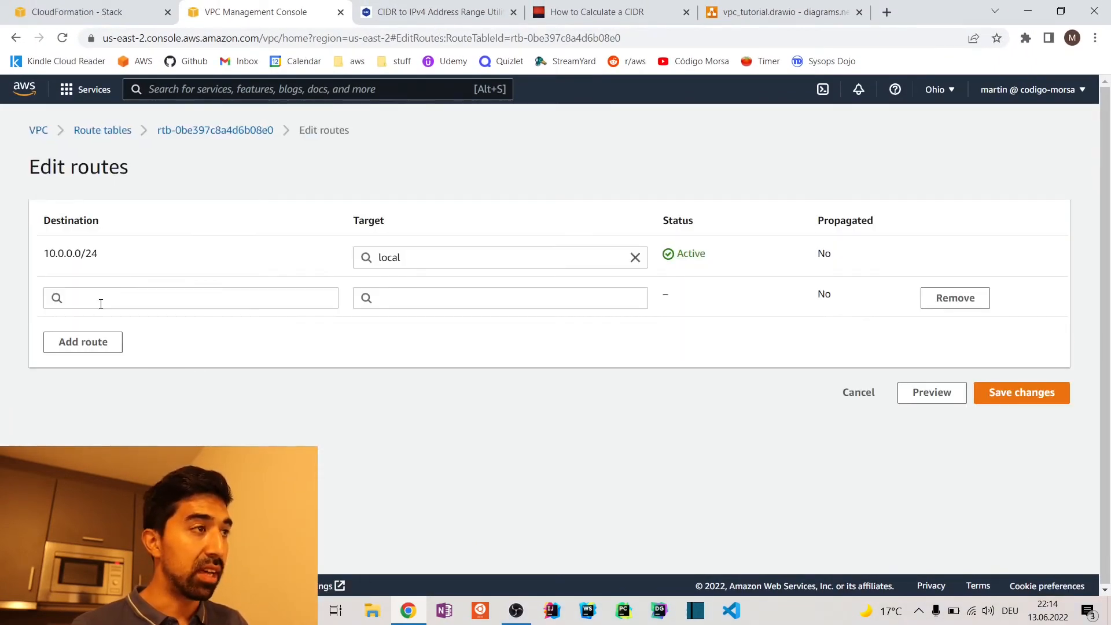
left_click(106, 299)
left_click(108, 322)
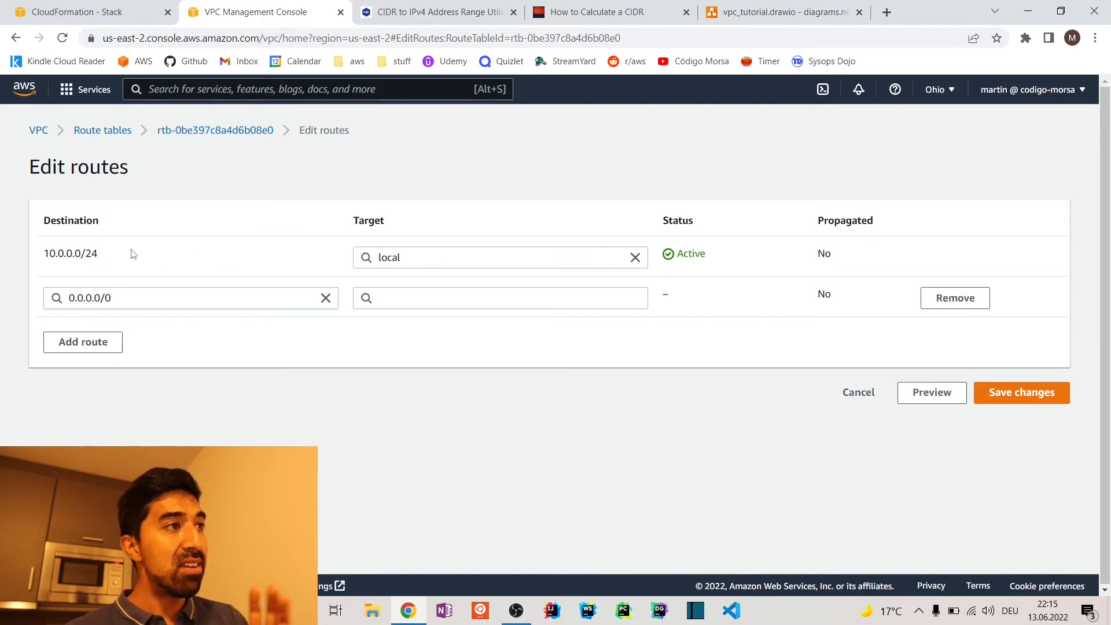
left_click_drag(129, 253, 25, 253)
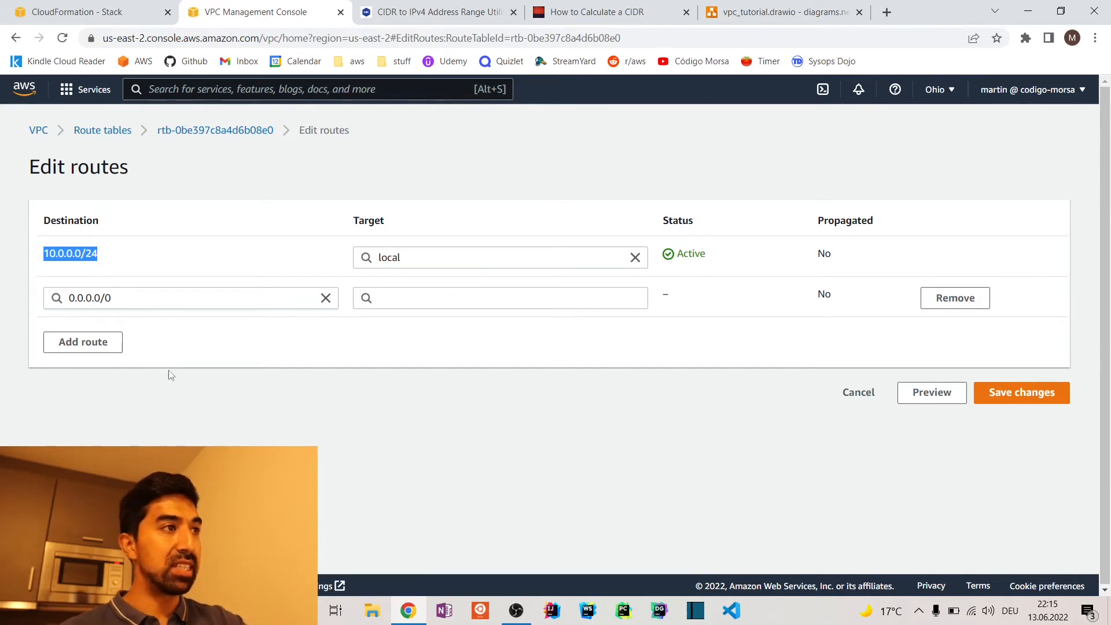
left_click(248, 304)
Step: Set the 0.0.0.0/0 route's target to the internet gateway MyFirstIG, save the changes and look over PublicRT's page
left_click(406, 295)
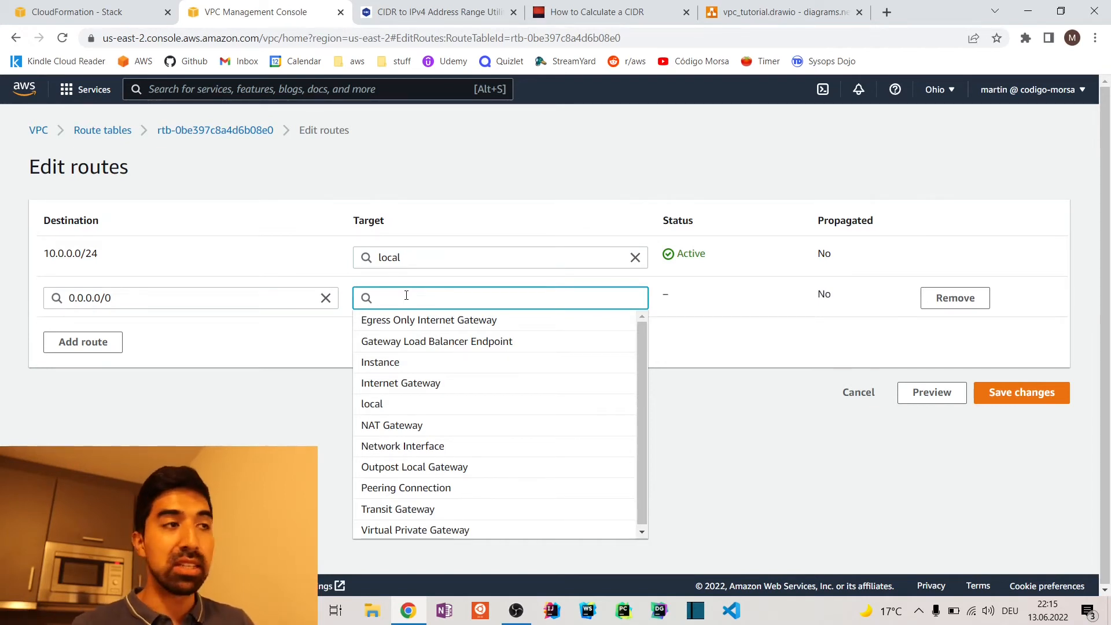
type("igw-")
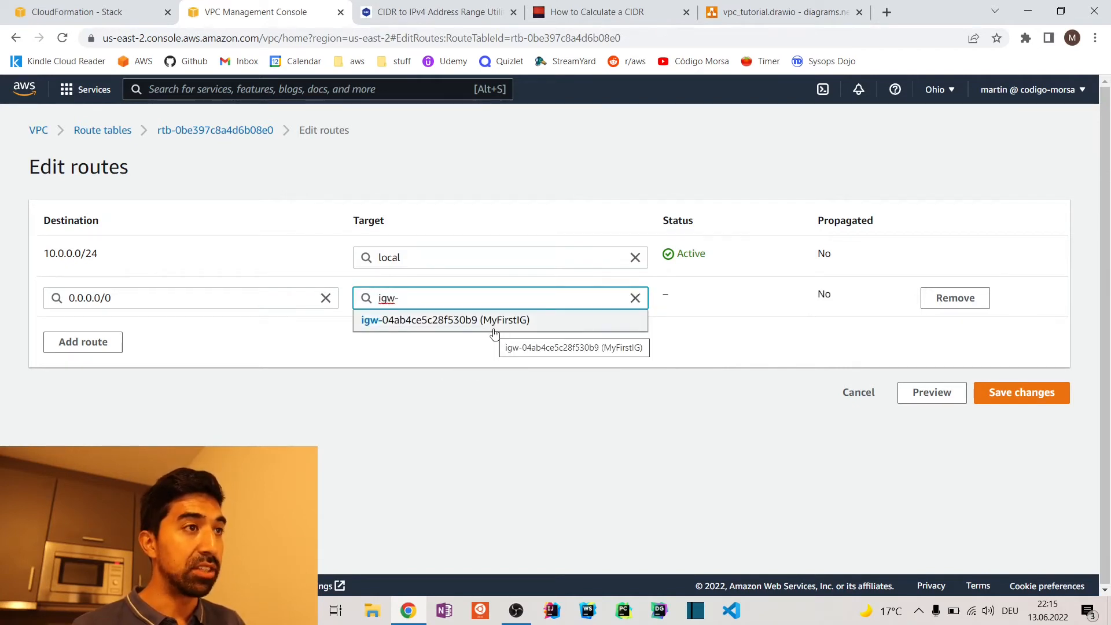
left_click(494, 321)
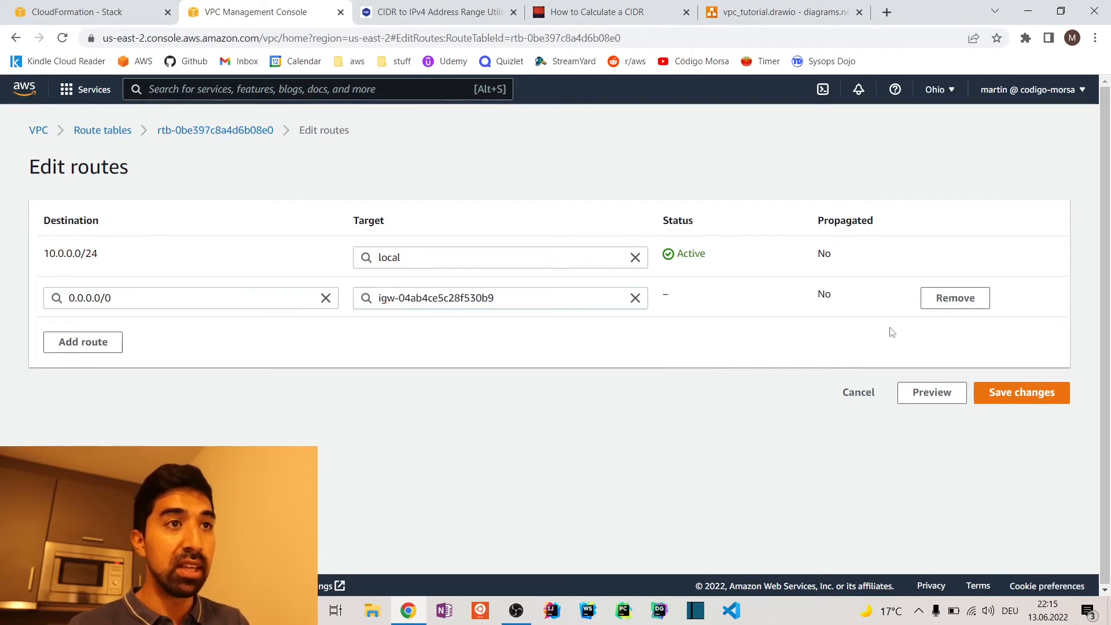
left_click(996, 393)
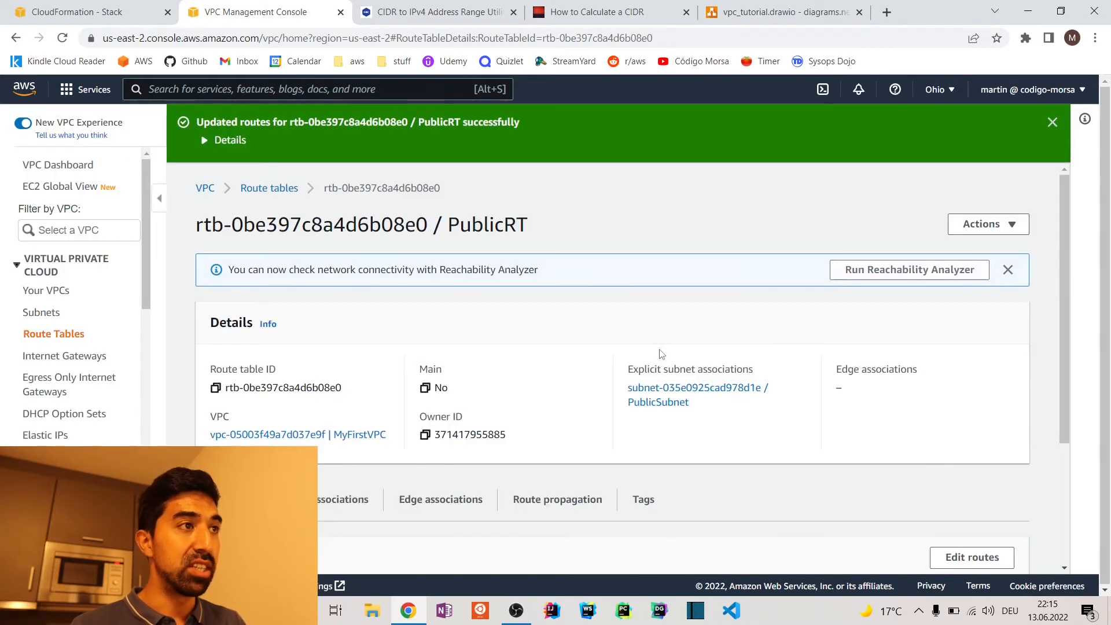
scroll(614, 343, "down", 3)
scroll(615, 344, "up", 3)
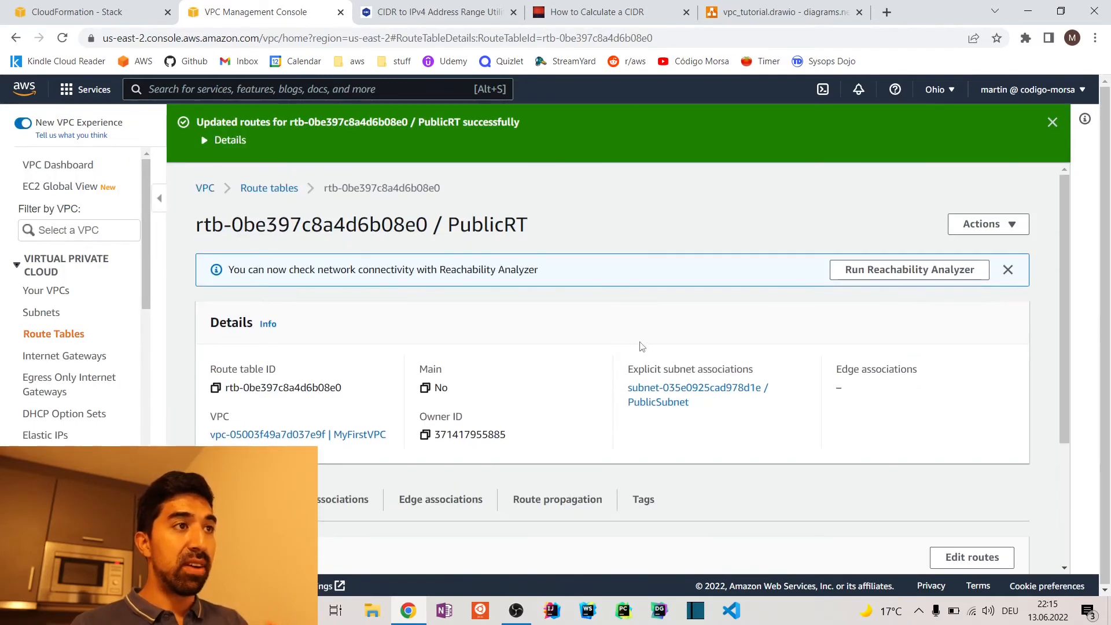
Step: Review the public subnet in the vpc_tutorial.drawio diagram, then return to PublicRT in the AWS console and dismiss the update notice
left_click(764, 12)
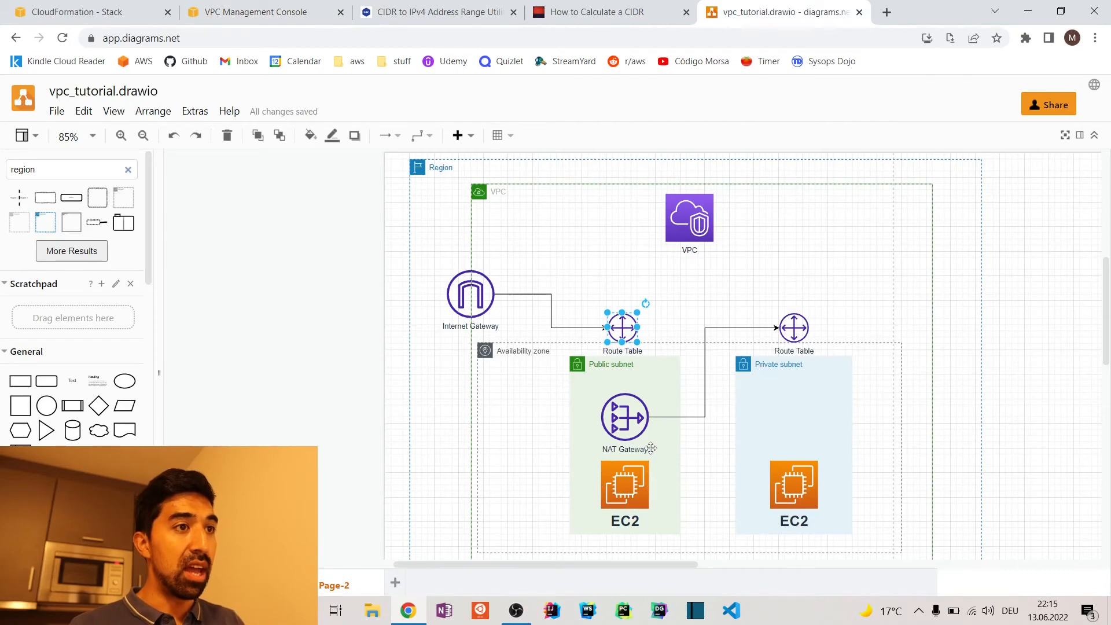
left_click(668, 380)
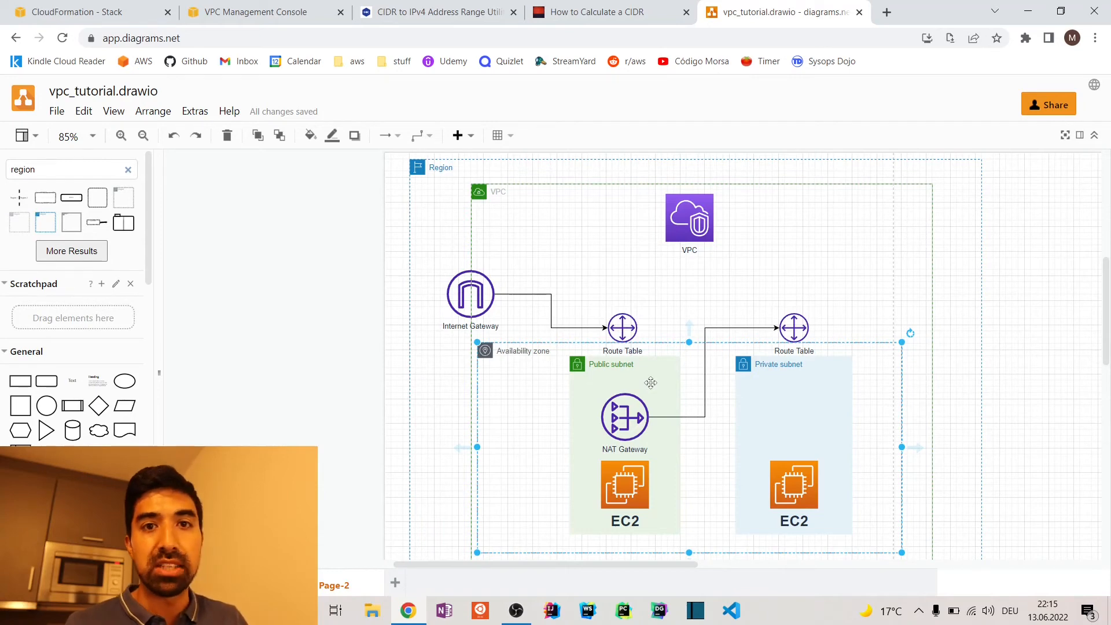
left_click(591, 9)
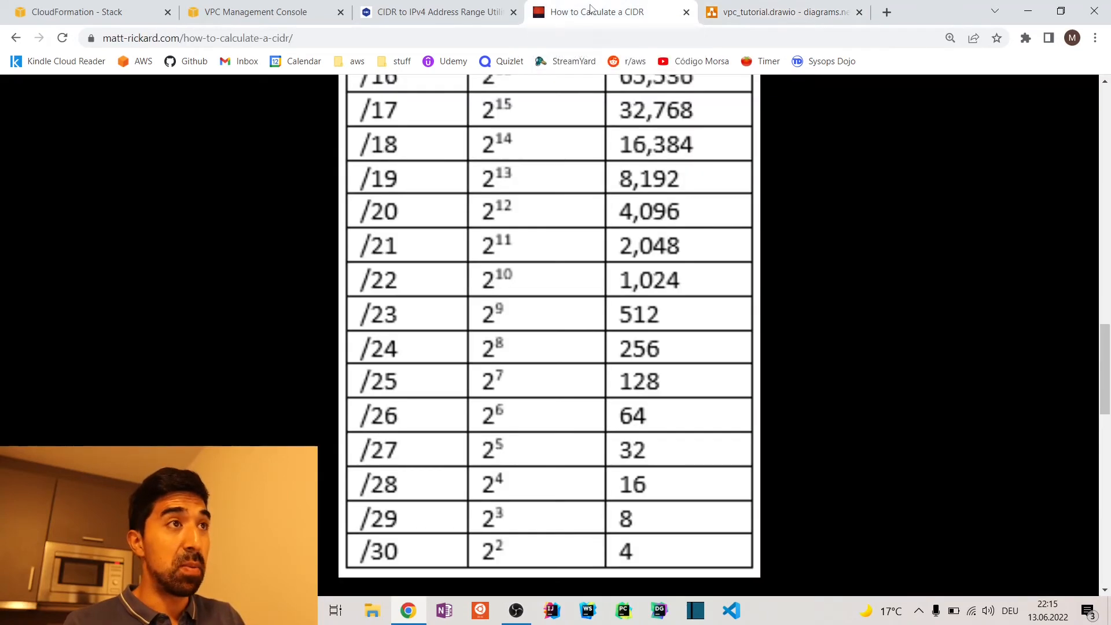
left_click(463, 9)
left_click(269, 9)
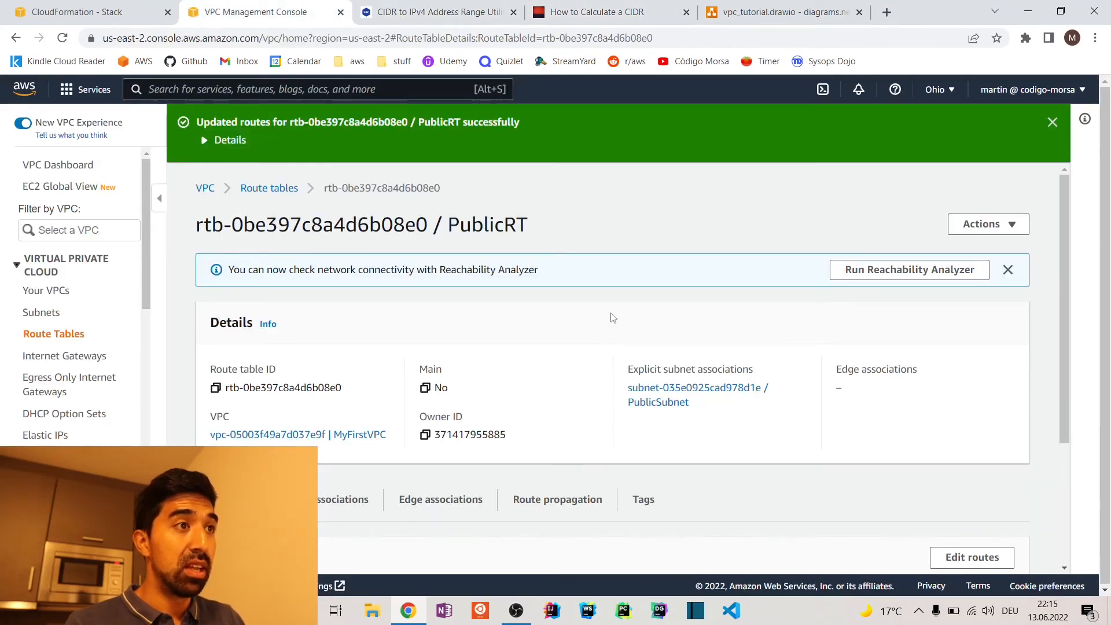
left_click(1053, 122)
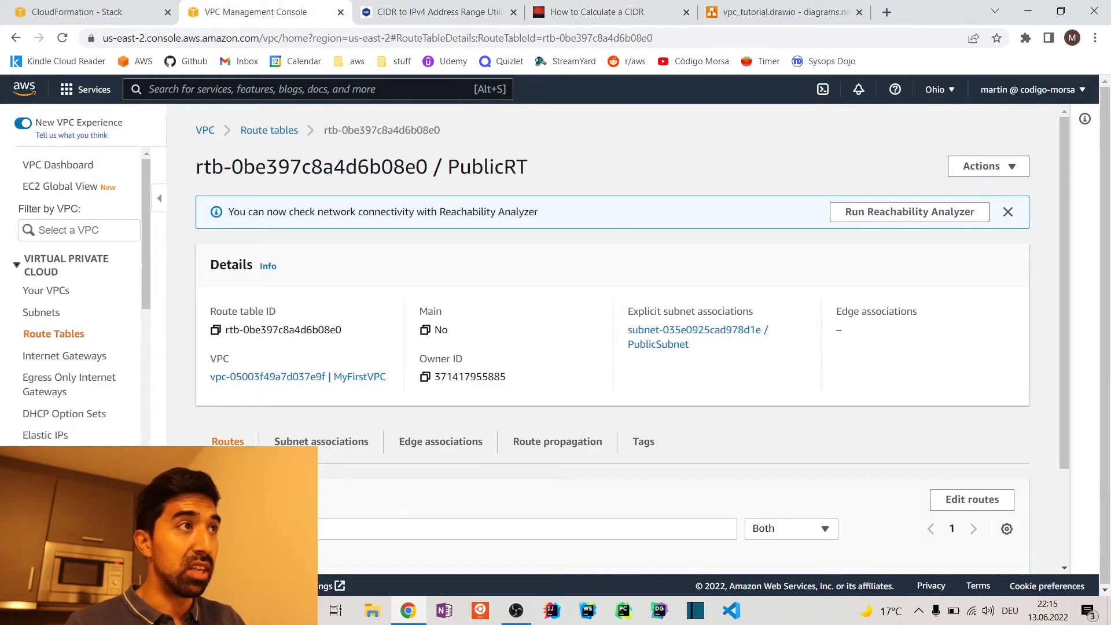
Step: Open the EC2 service, start launching a new instance and dismiss the new launch experience notice
left_click(93, 12)
key("alt+s")
type("ec2")
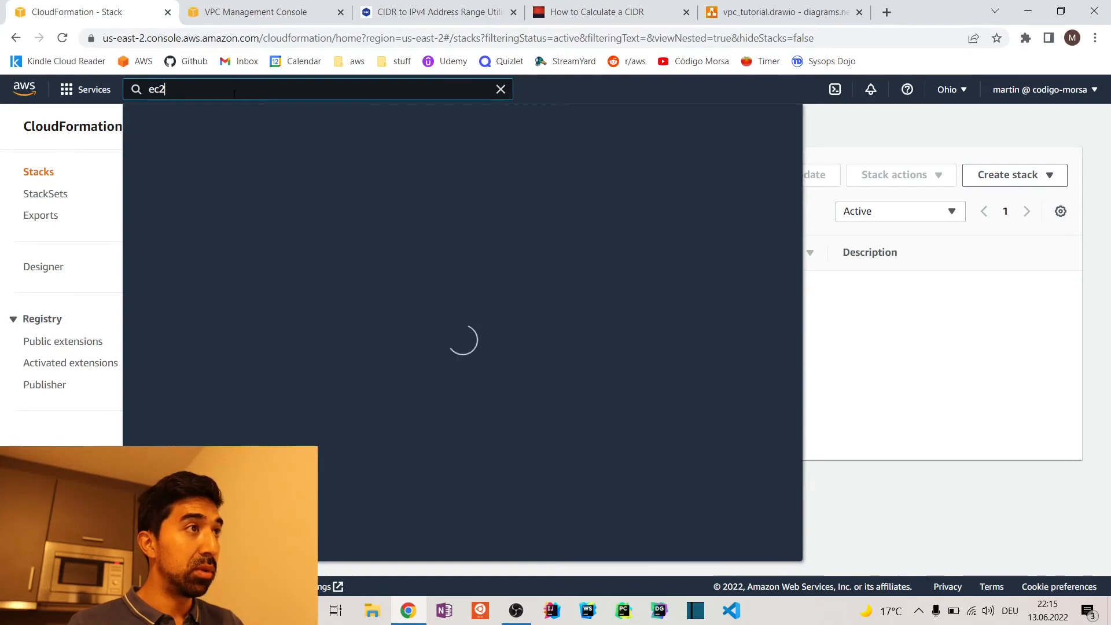
left_click(353, 201)
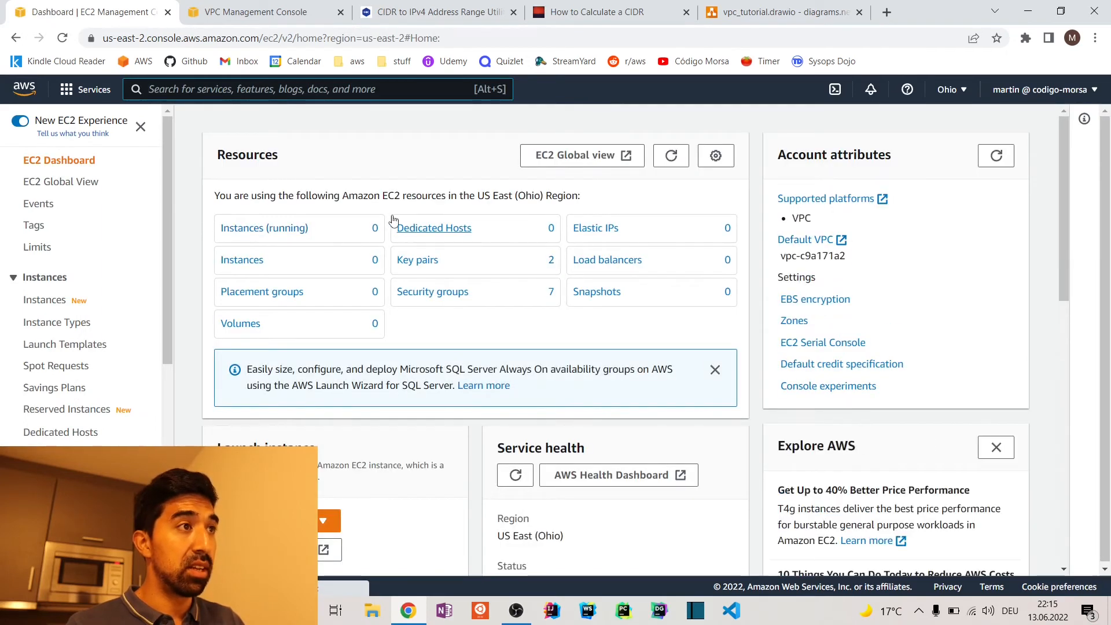
scroll(393, 220, "down", 1)
left_click(323, 449)
left_click(320, 470)
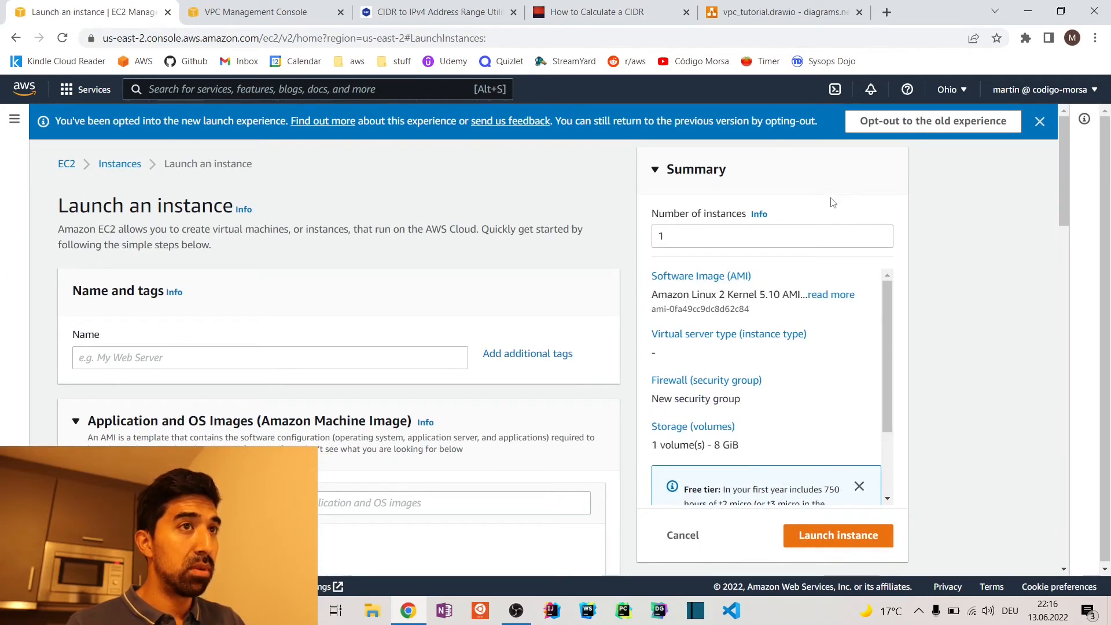
left_click(1040, 121)
Step: Keep the Amazon Linux 2 image and t2.micro type, and create an RSA key pair named justaKey in .pem format for the instance
scroll(434, 232, "down", 5)
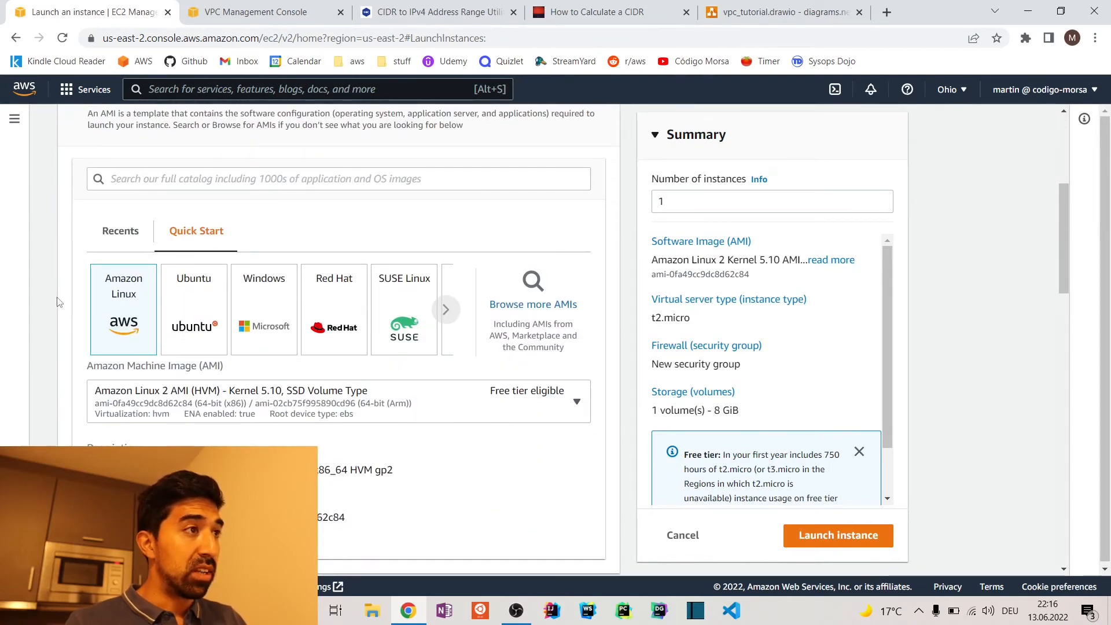
scroll(58, 301, "down", 1)
scroll(57, 295, "down", 2)
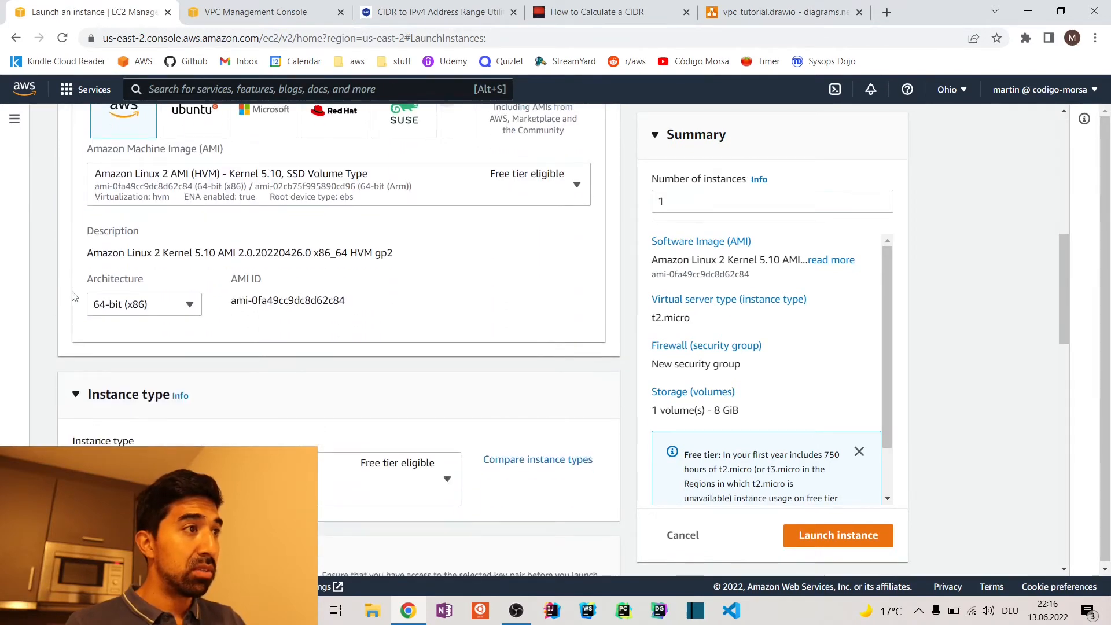
scroll(159, 314, "down", 1)
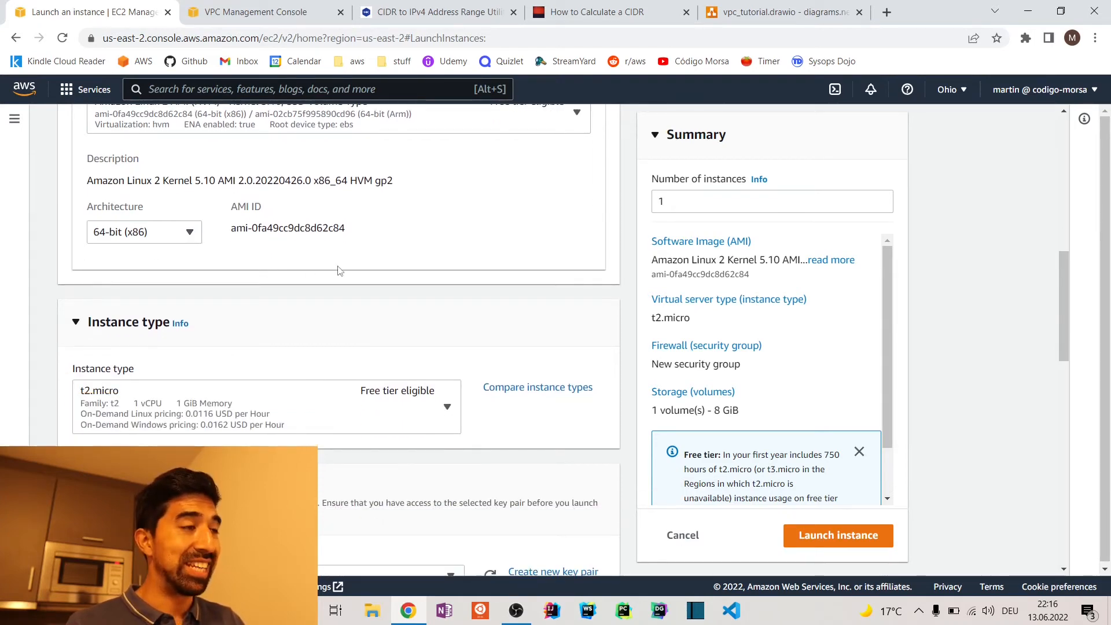
scroll(340, 272, "down", 2)
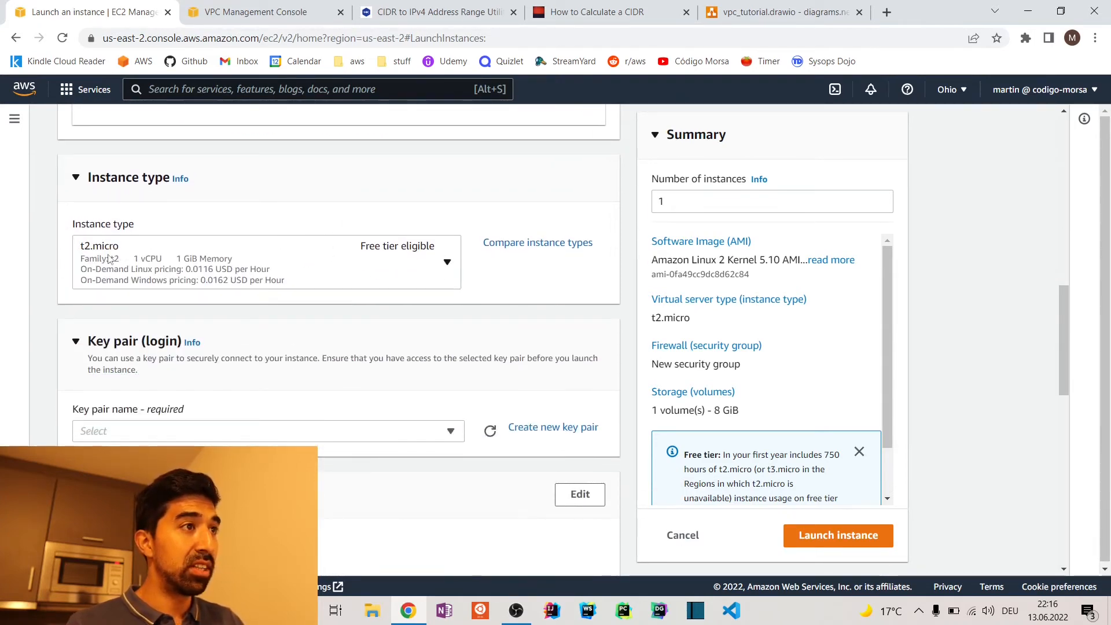
scroll(369, 304, "down", 1)
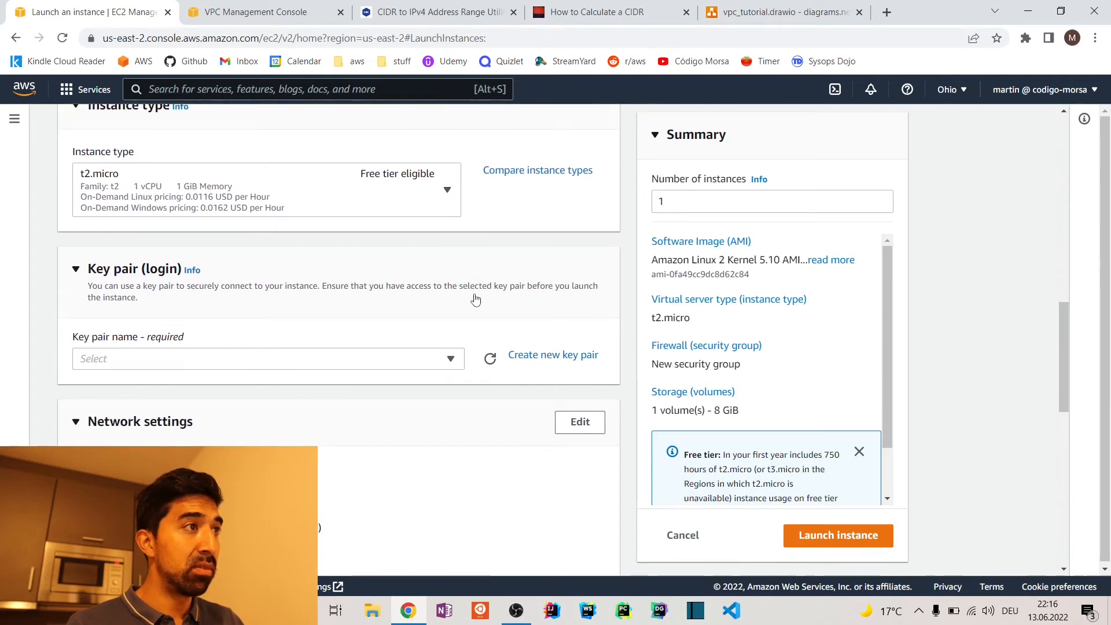
scroll(419, 276, "down", 1)
left_click(420, 277)
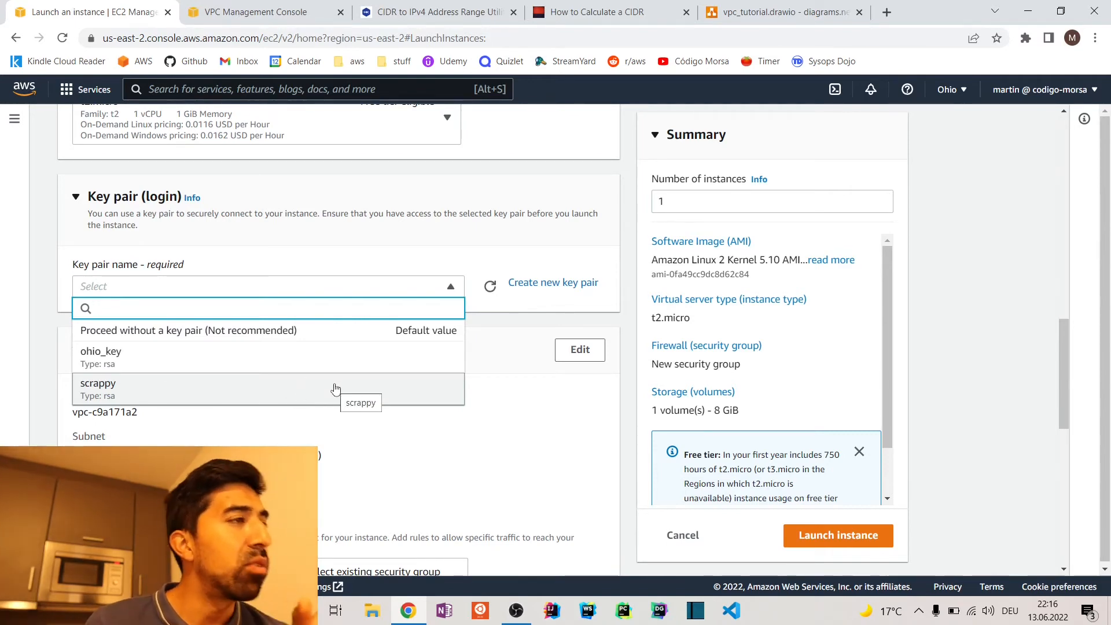
left_click(511, 284)
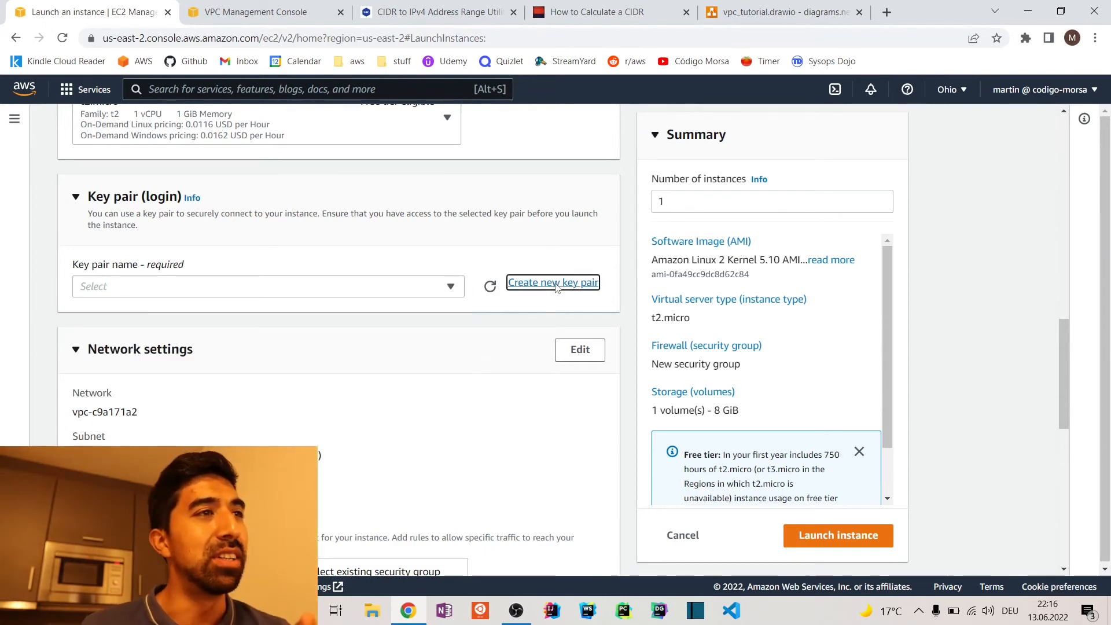
left_click(523, 298)
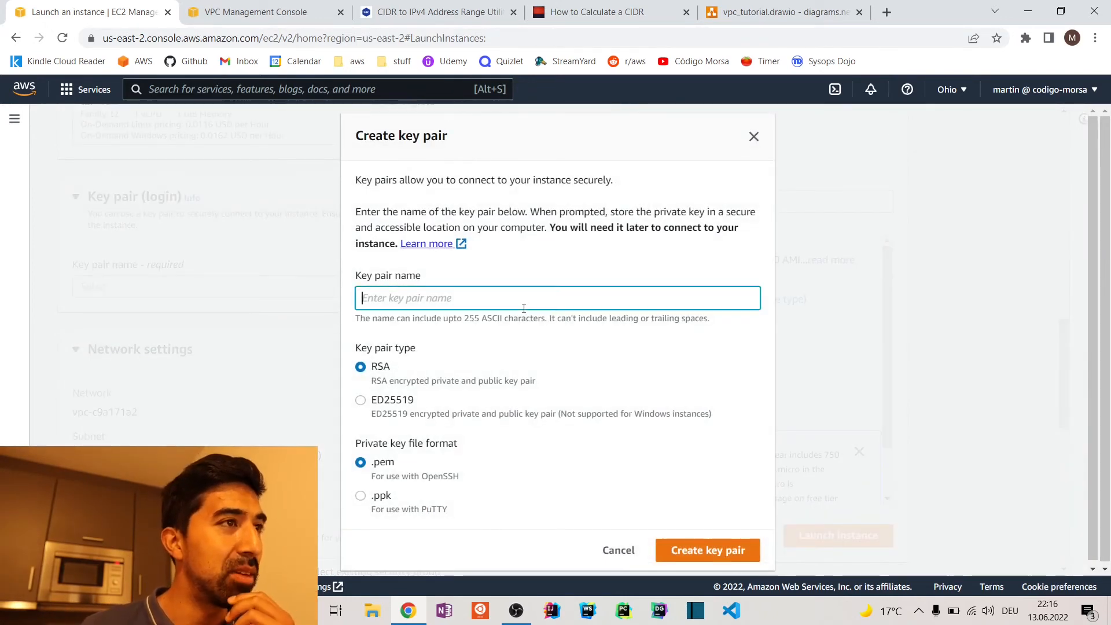
type("justaKey")
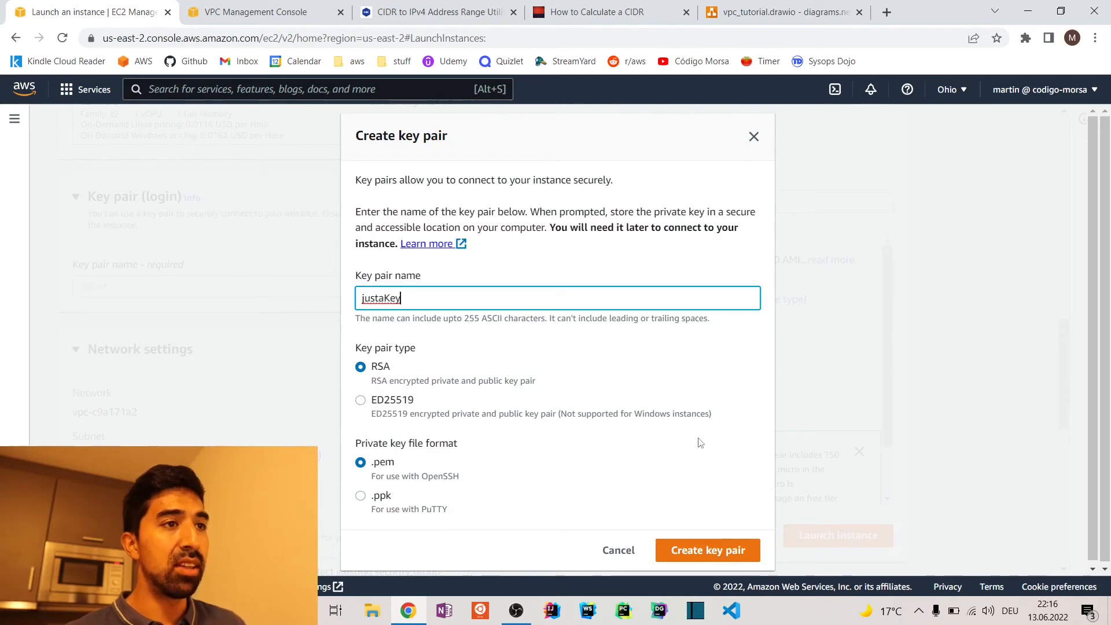
left_click(739, 549)
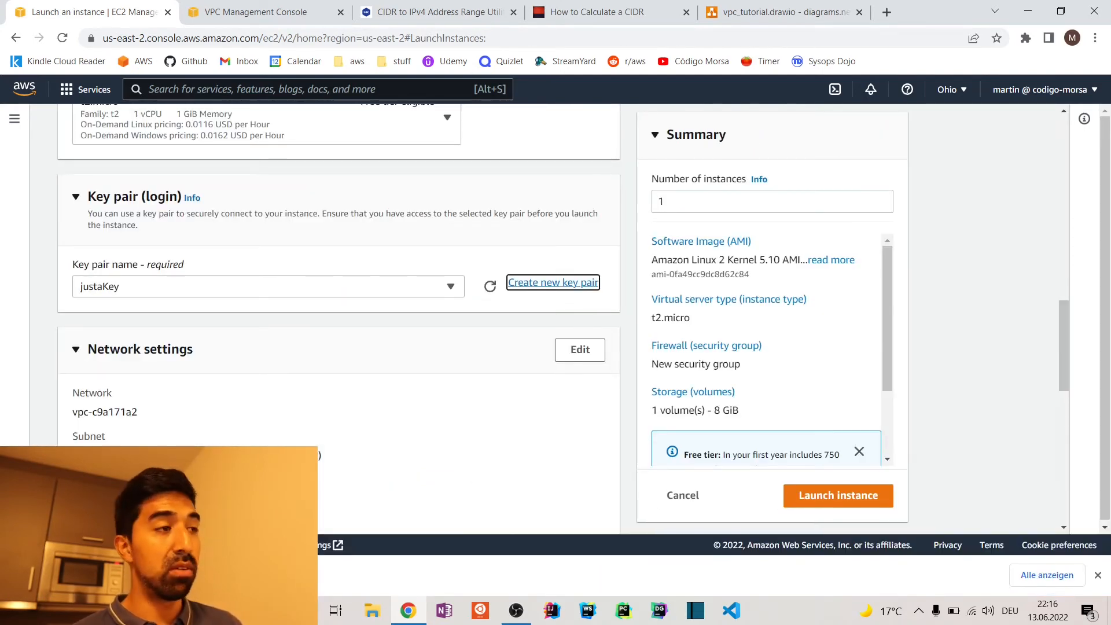
Step: Edit the instance's network settings to use MyFirstVPC and PublicSubnet
scroll(431, 385, "down", 1)
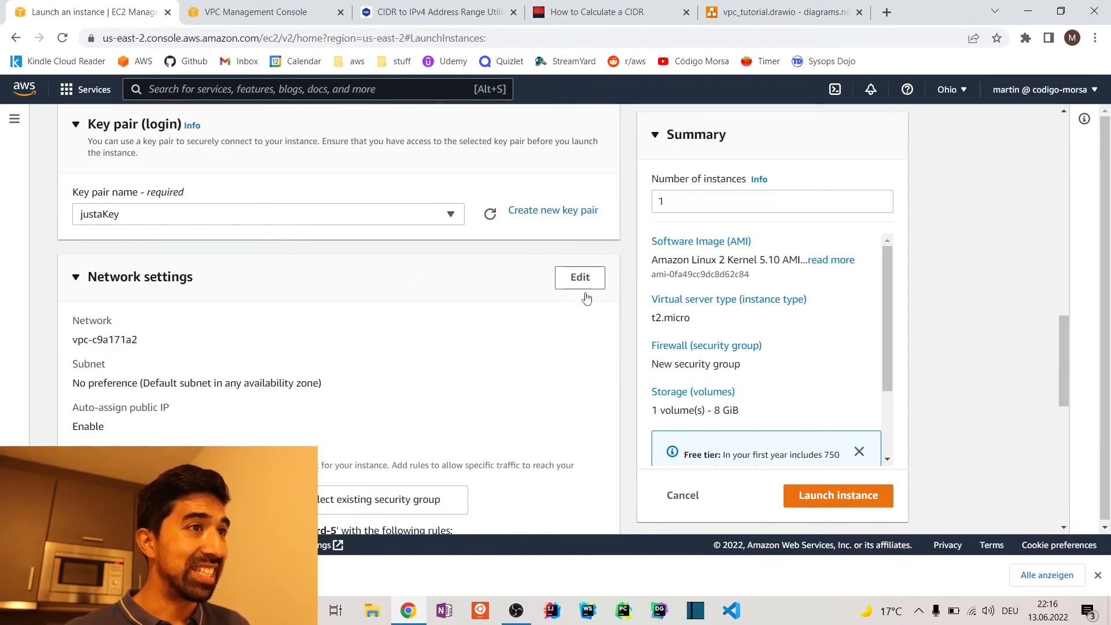
left_click(580, 277)
scroll(473, 289, "down", 1)
scroll(472, 289, "down", 1)
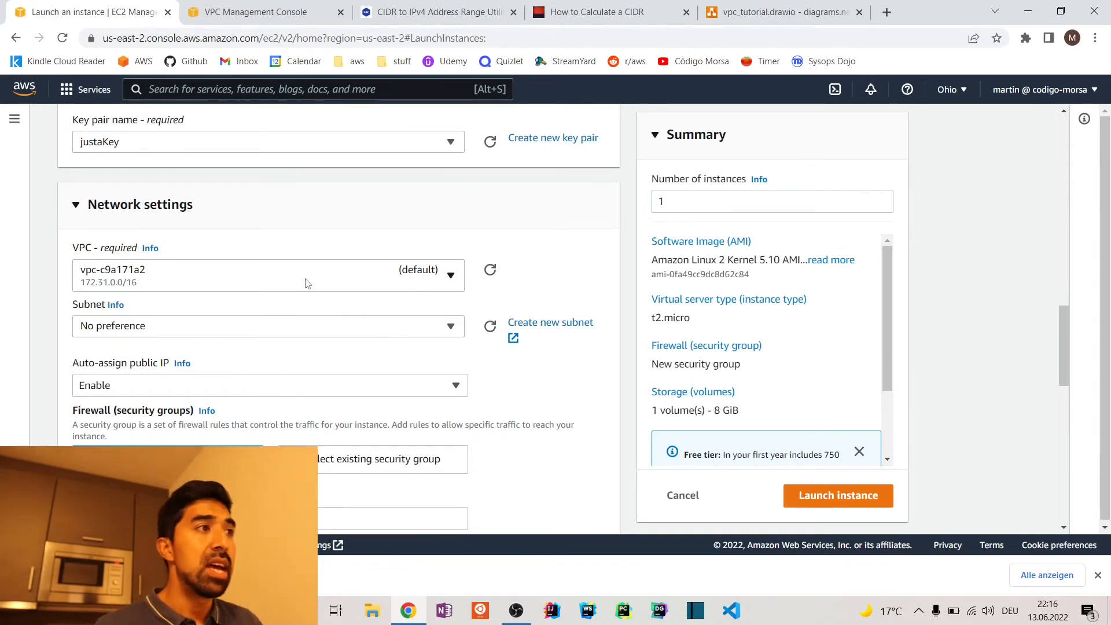
left_click(334, 272)
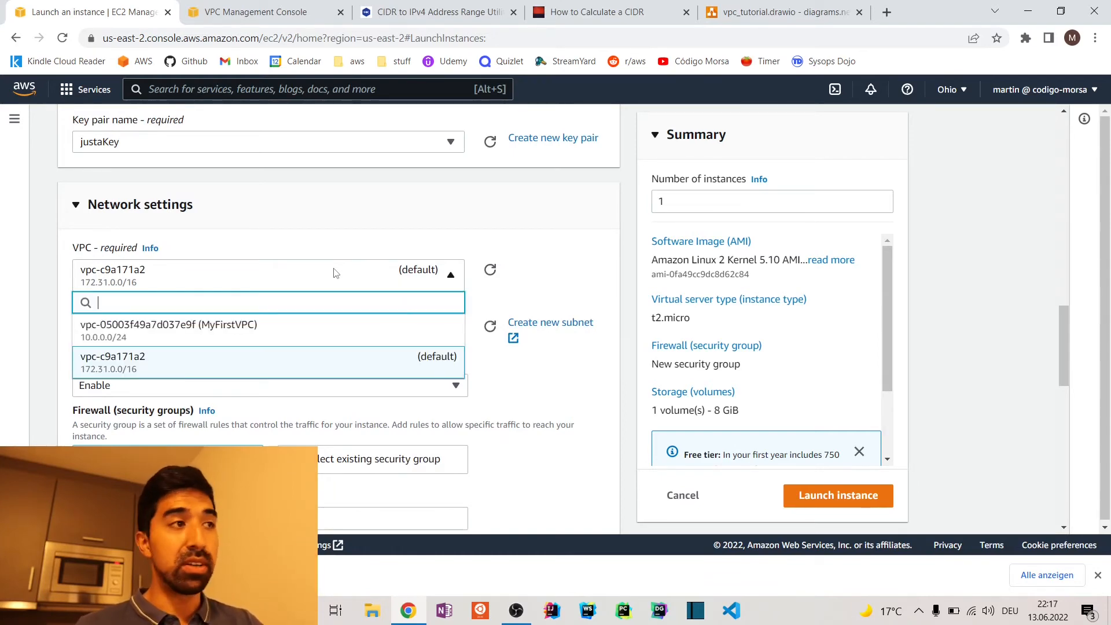
left_click(332, 339)
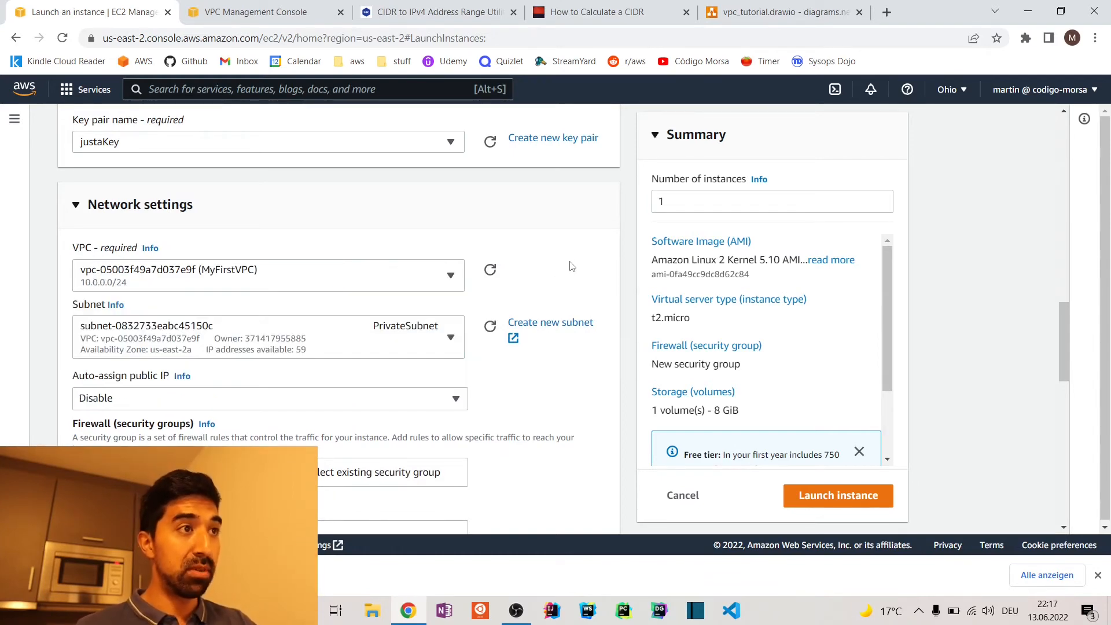
scroll(583, 264, "down", 1)
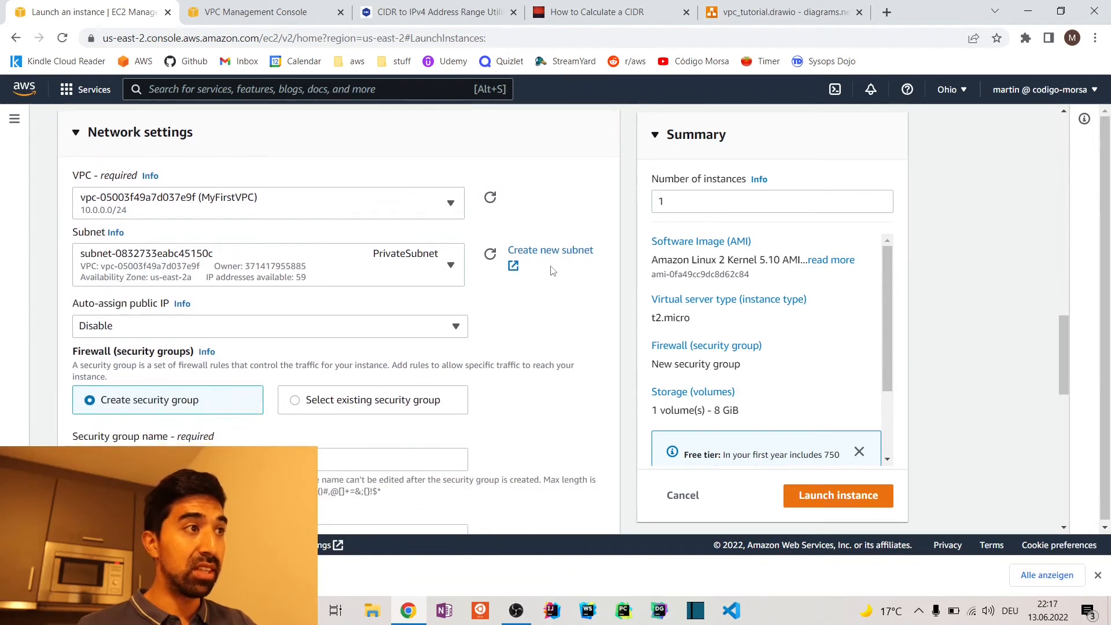
left_click(426, 273)
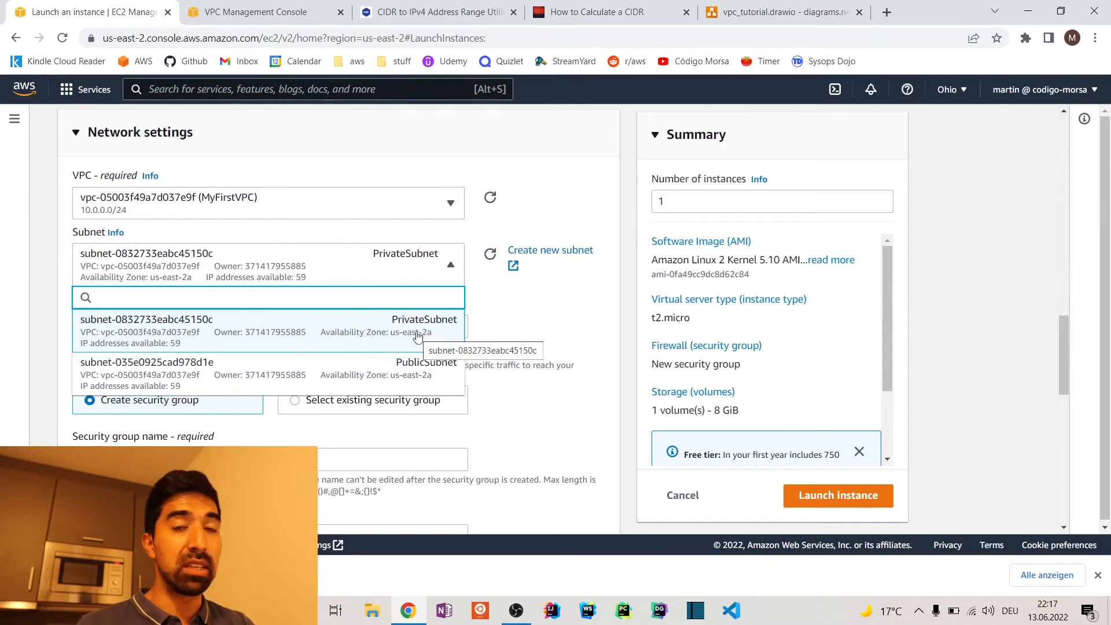
left_click(423, 371)
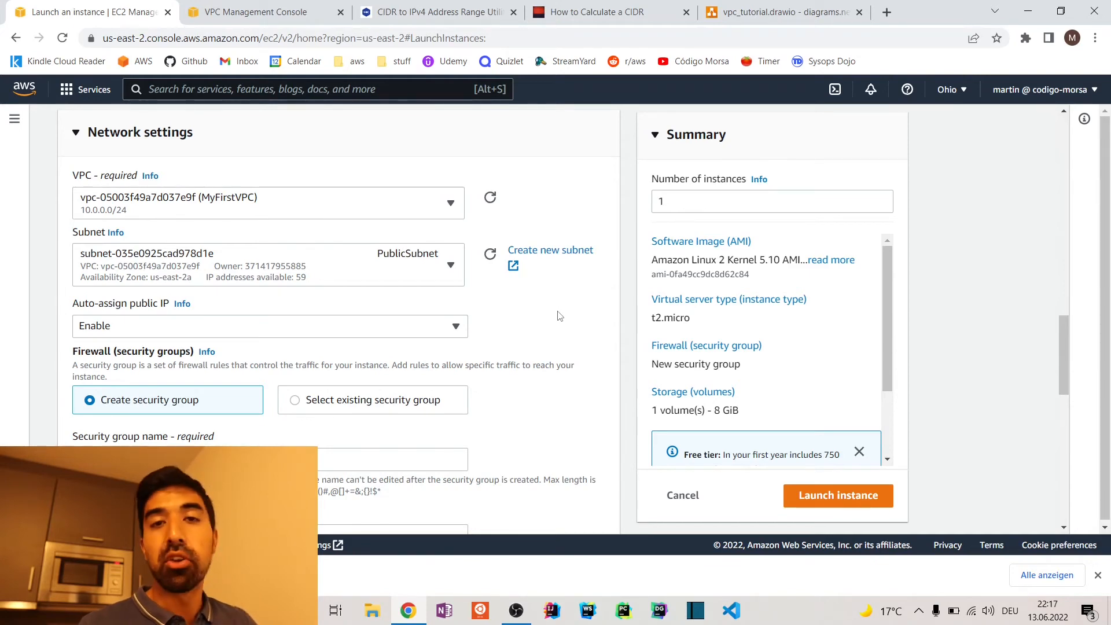
scroll(557, 316, "down", 3)
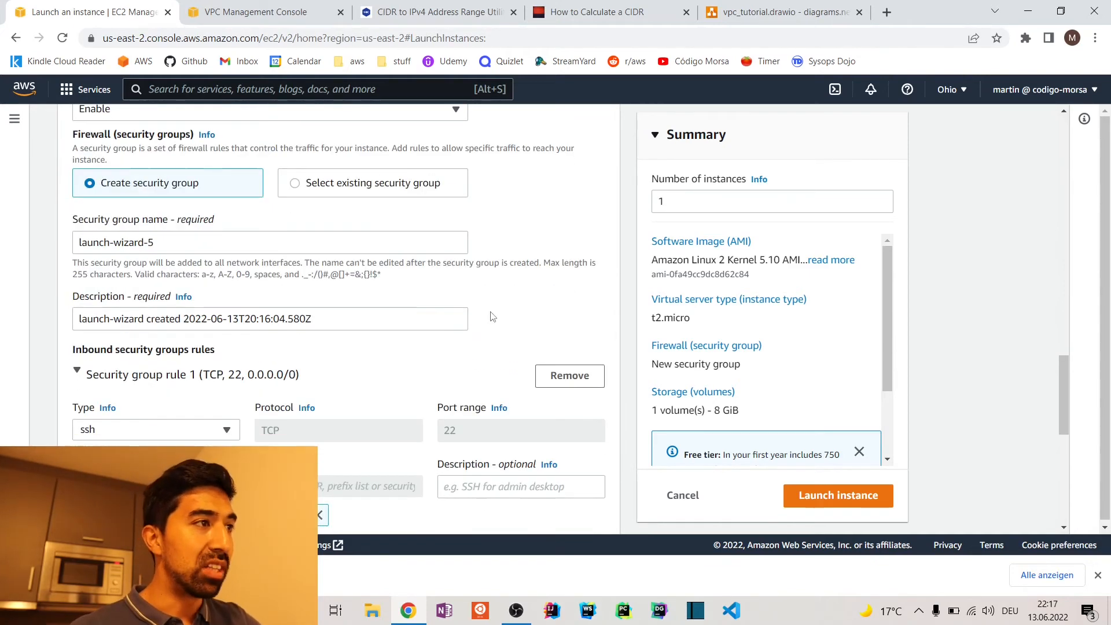
left_click(313, 190)
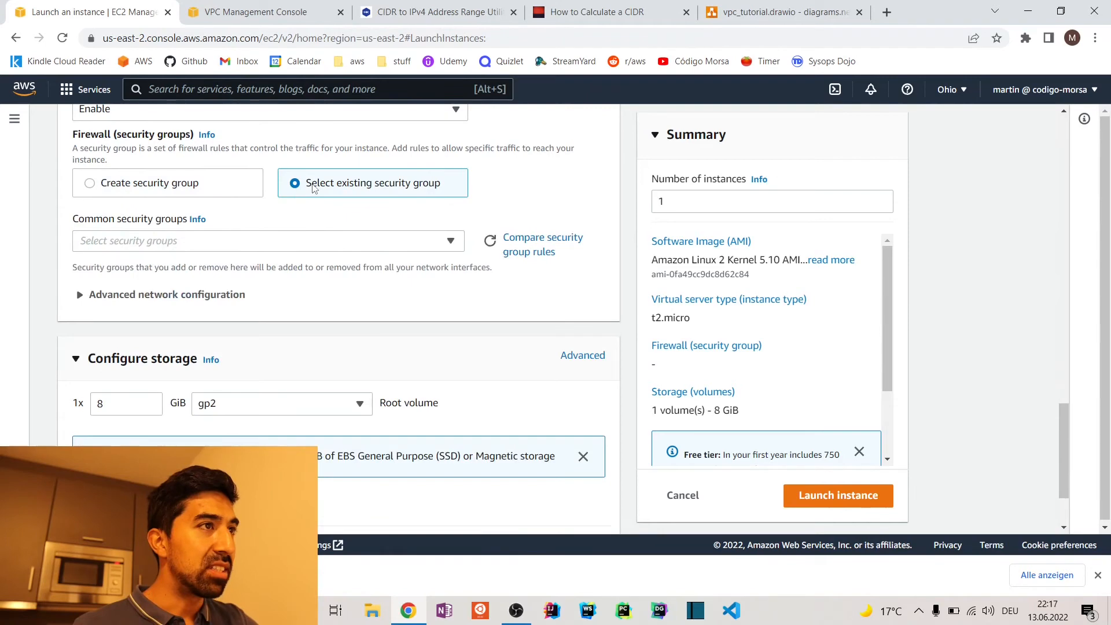
left_click(260, 247)
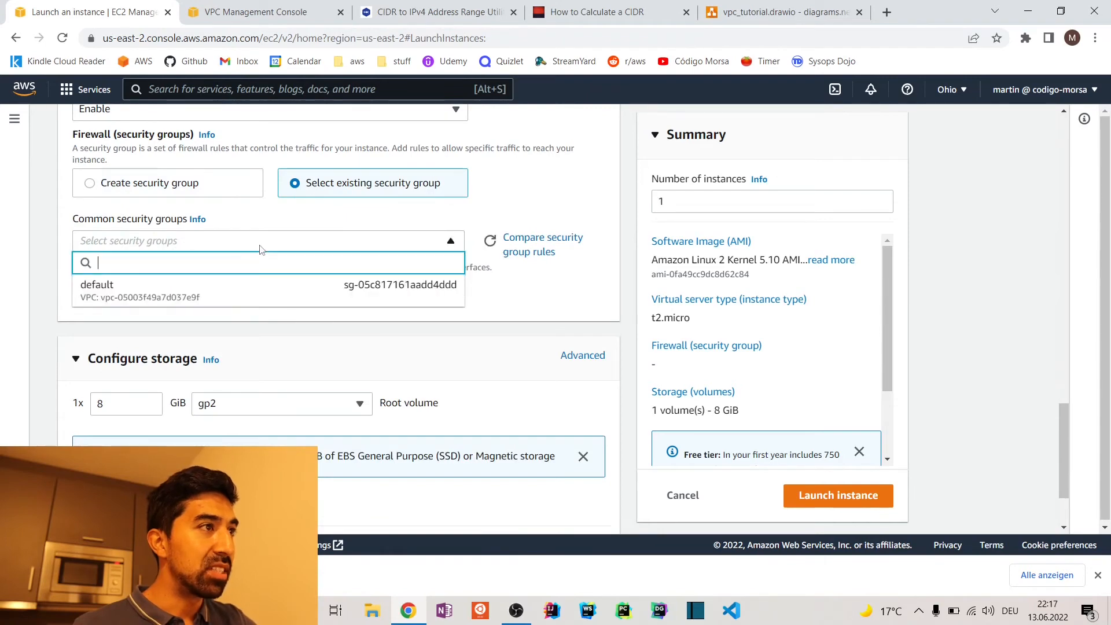
left_click(203, 183)
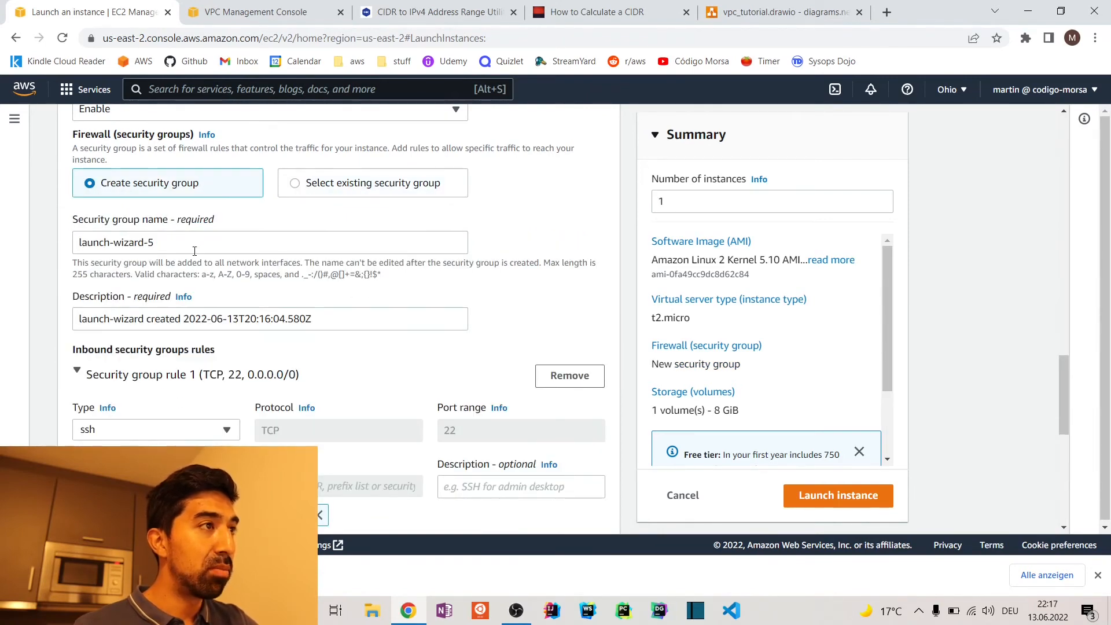
Step: Review the new security group's inbound SSH rule and the storage settings, and launch the instance
scroll(544, 231, "down", 2)
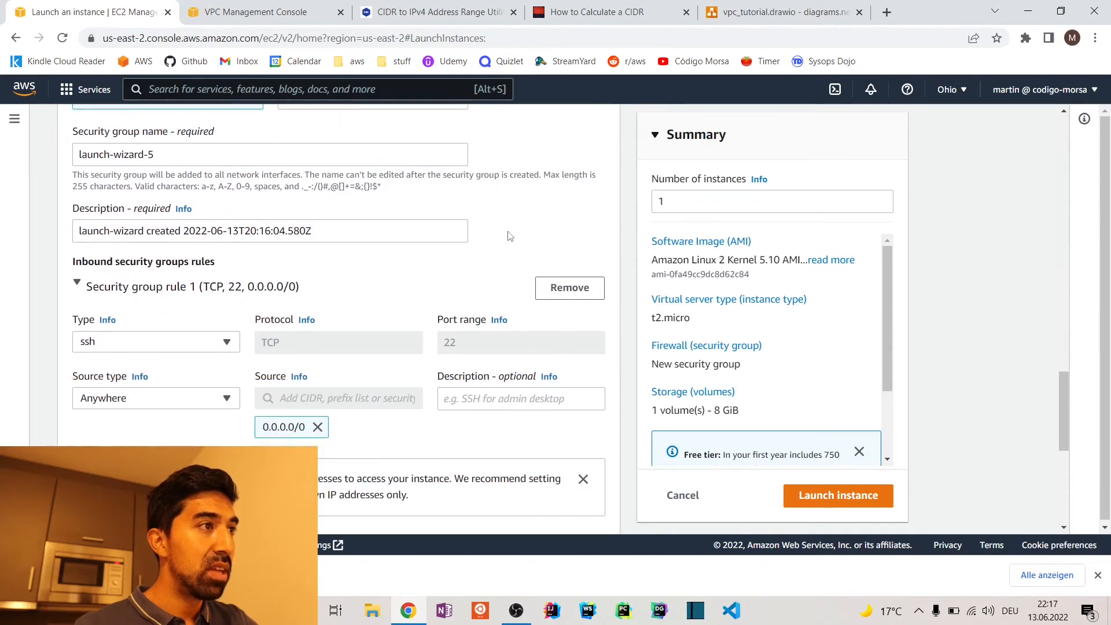
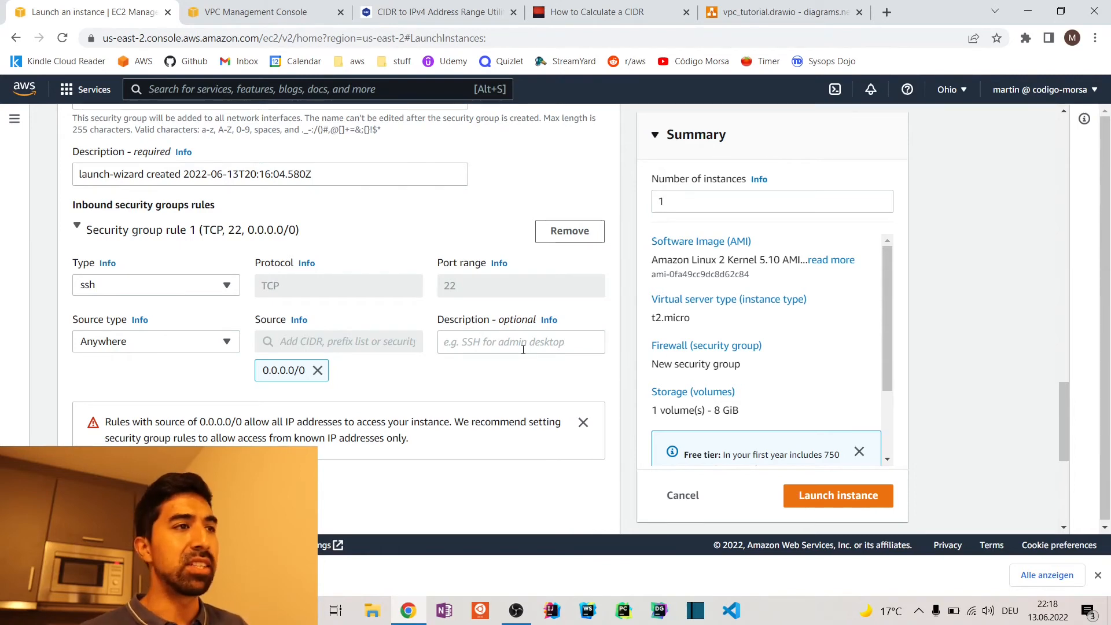
scroll(580, 324, "down", 2)
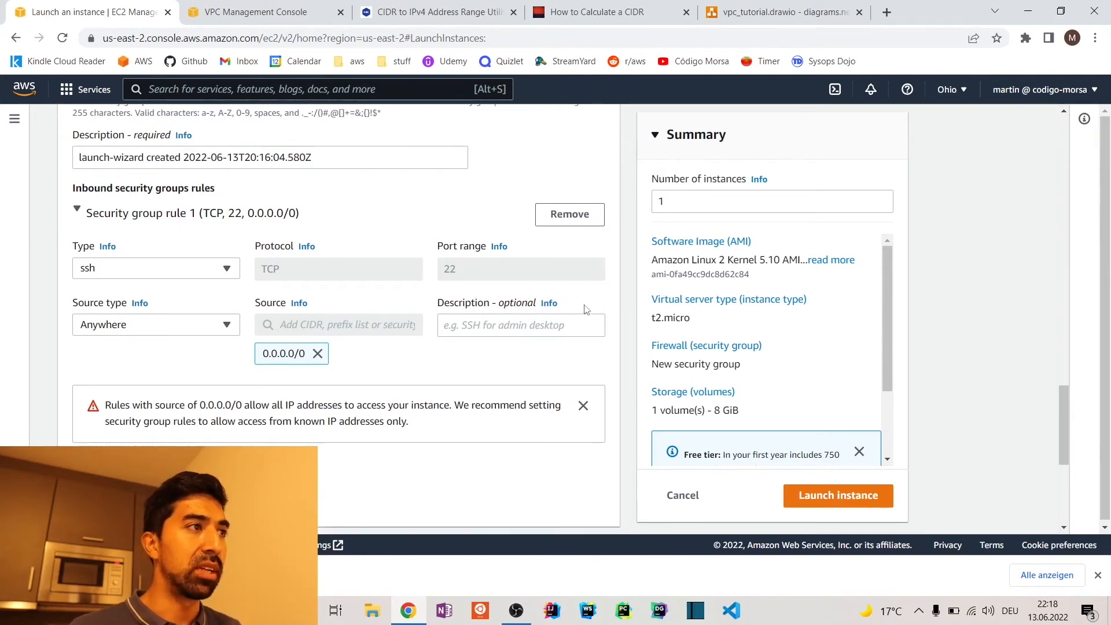
scroll(555, 324, "down", 3)
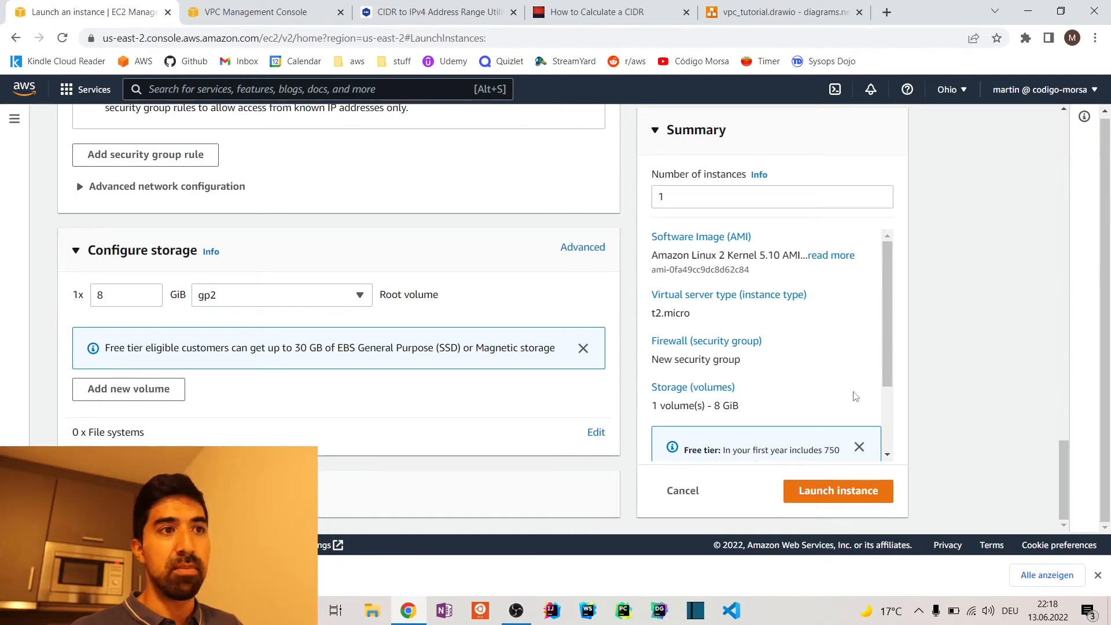
left_click(816, 492)
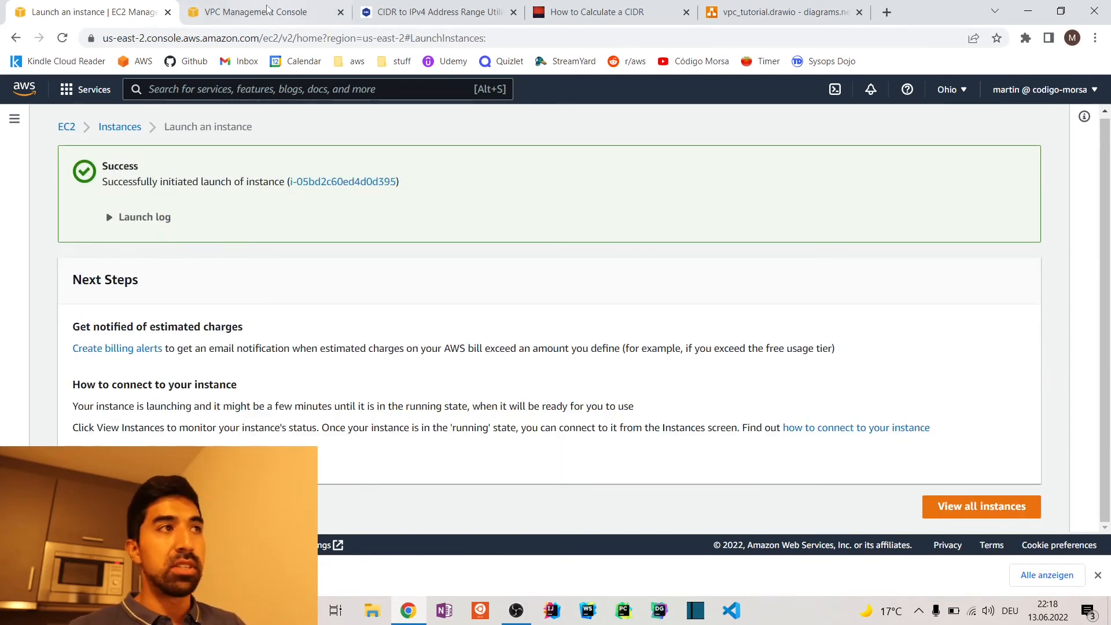
Step: Return to the VPC console and create a route table named PrivateRT in MyFirstVPC
left_click(271, 17)
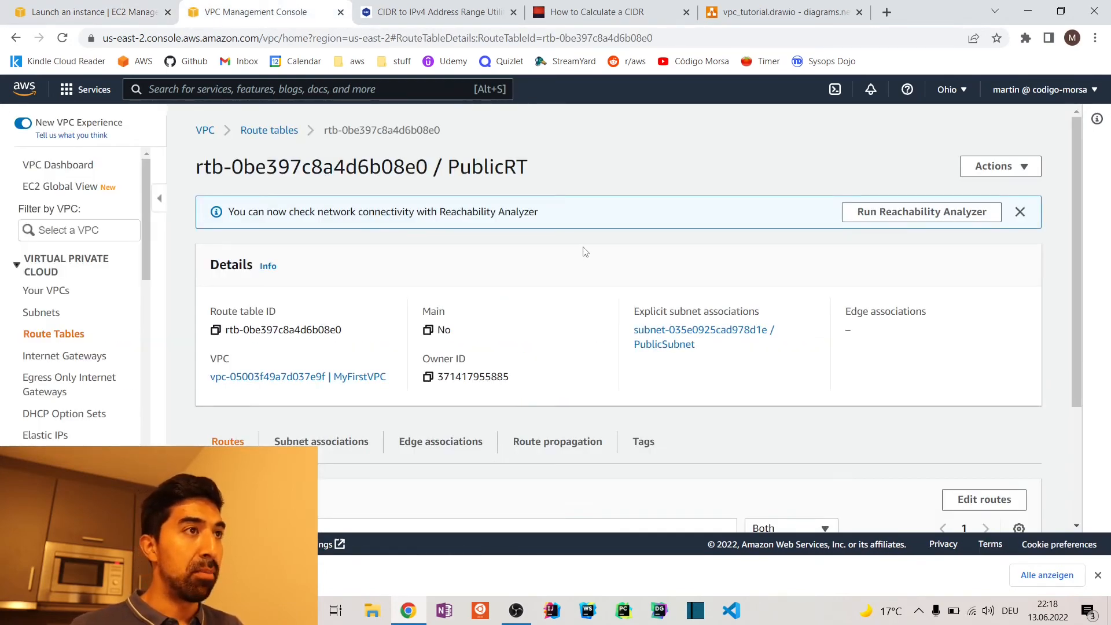
left_click(1020, 212)
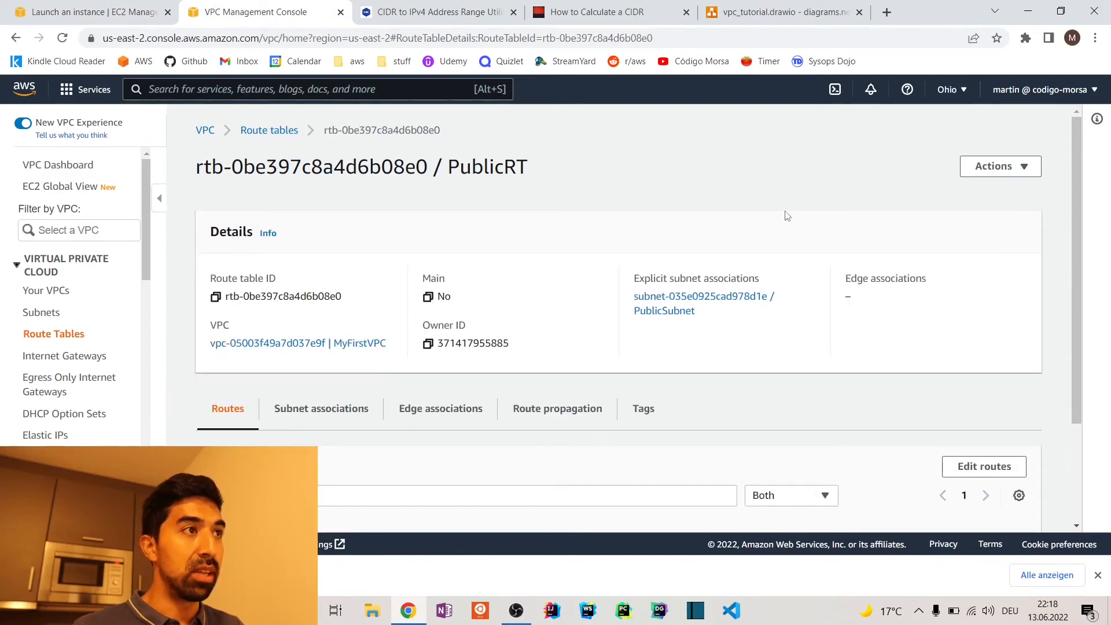
left_click(58, 335)
left_click(1008, 126)
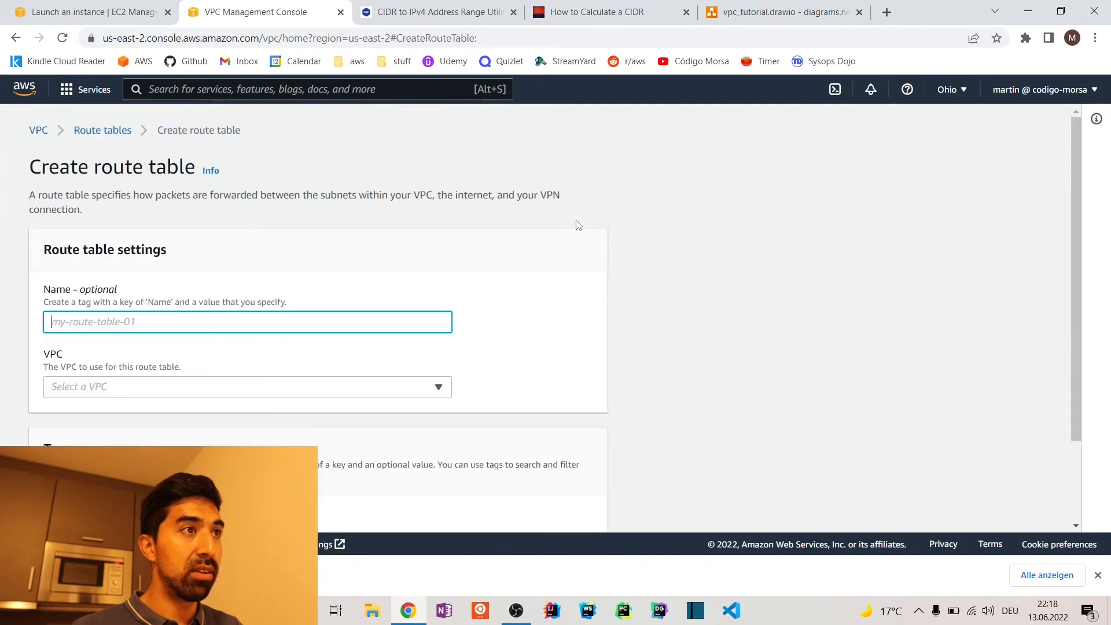
type("Private")
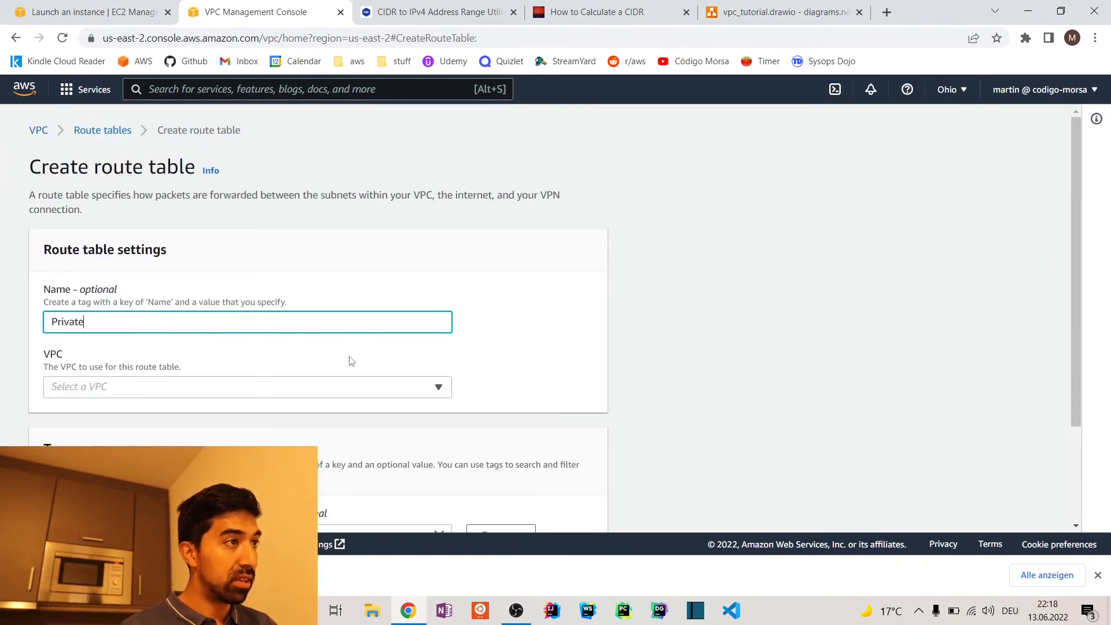
left_click(370, 386)
left_click(311, 433)
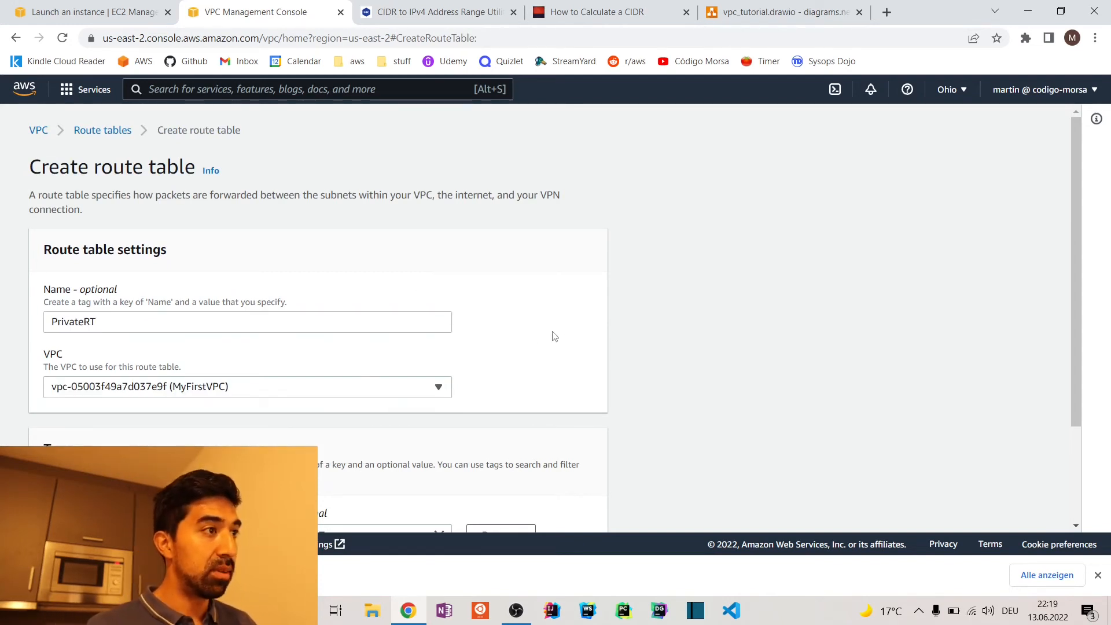
scroll(337, 398, "down", 3)
left_click(516, 504)
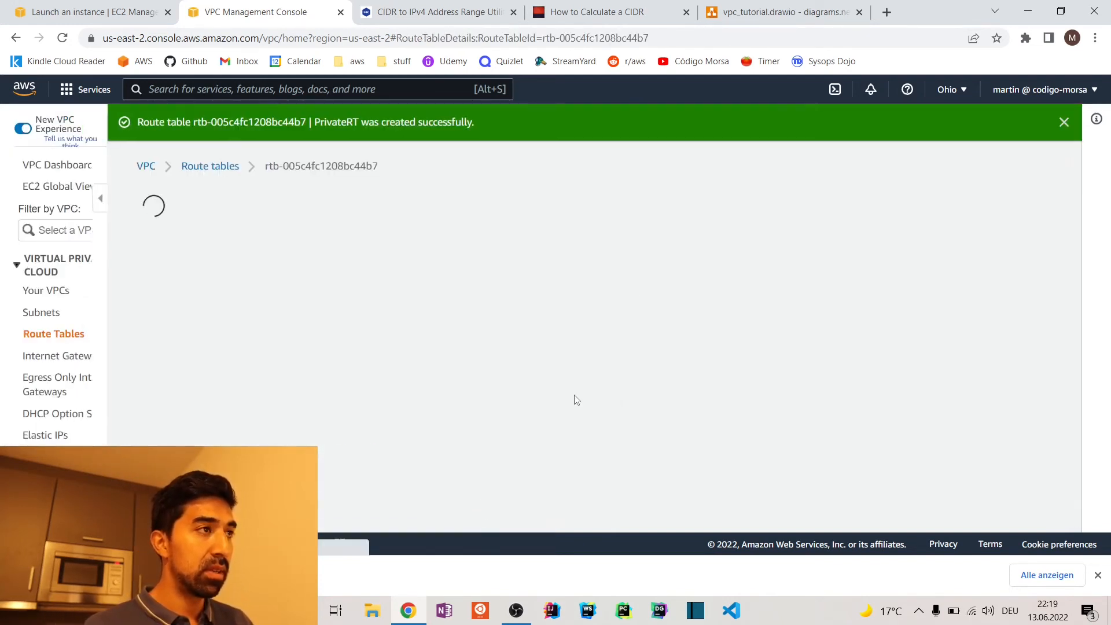
Step: Associate PrivateSubnet with the PrivateRT route table
left_click(43, 313)
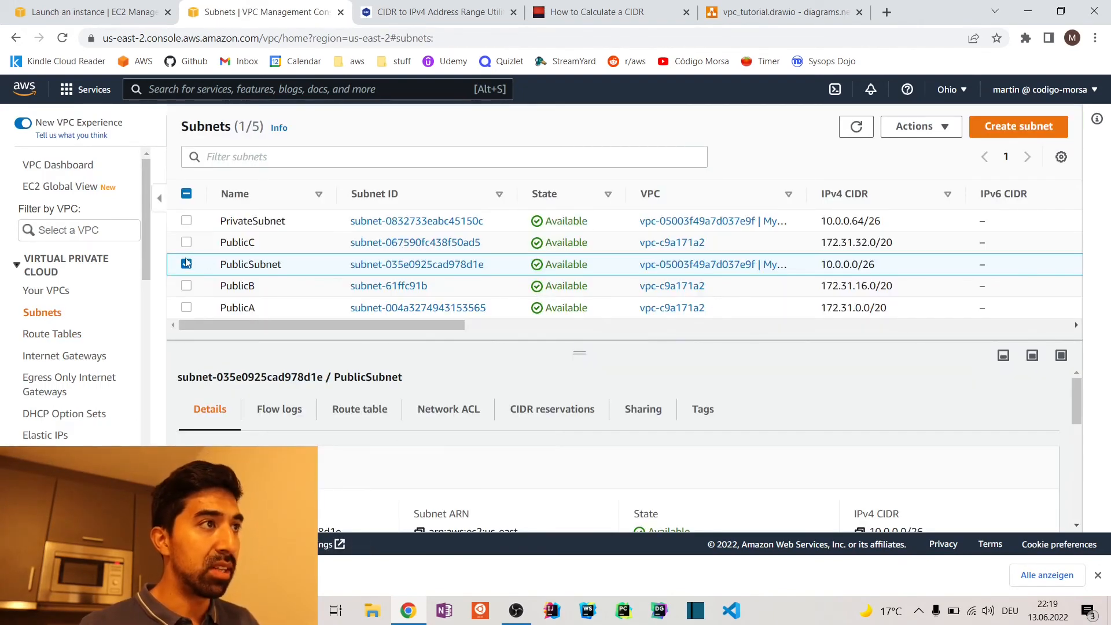
left_click(395, 220)
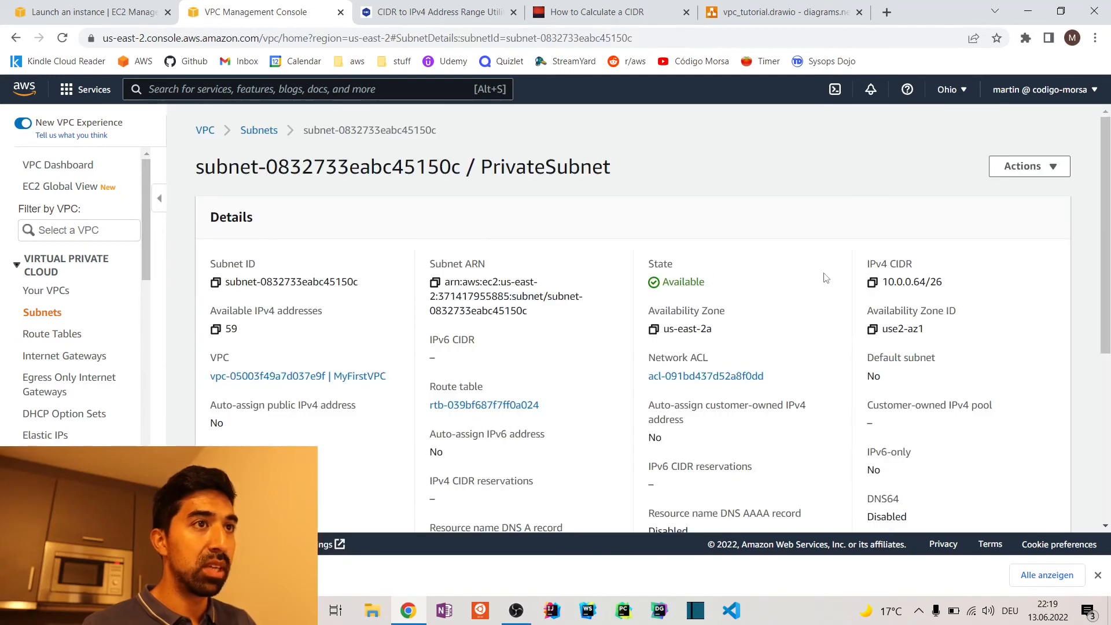
left_click(1023, 166)
left_click(1017, 287)
left_click(258, 322)
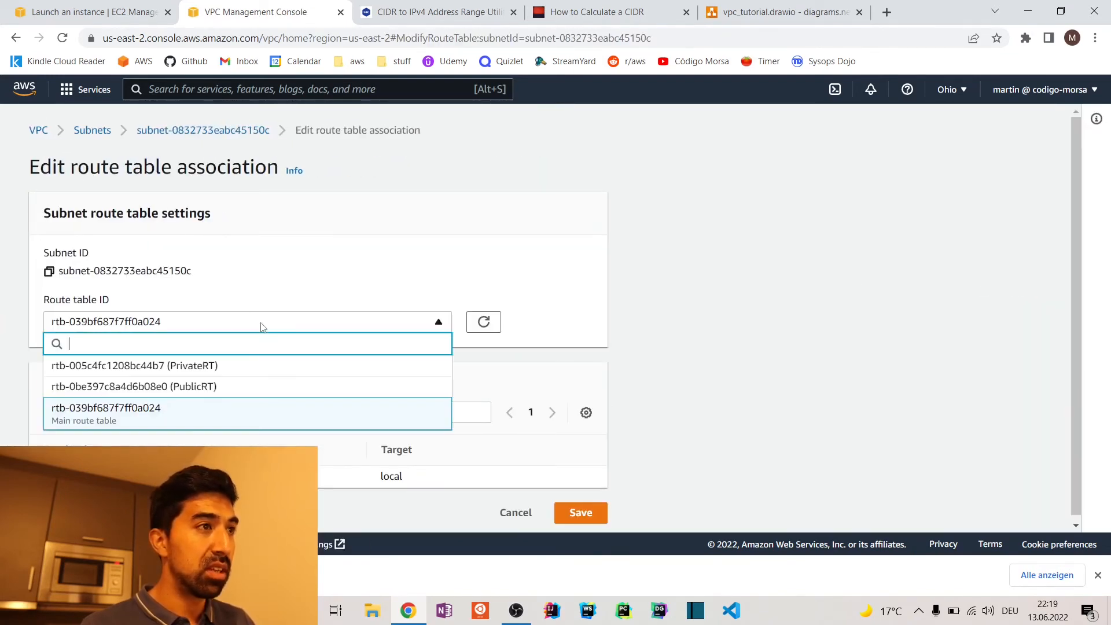
left_click(266, 365)
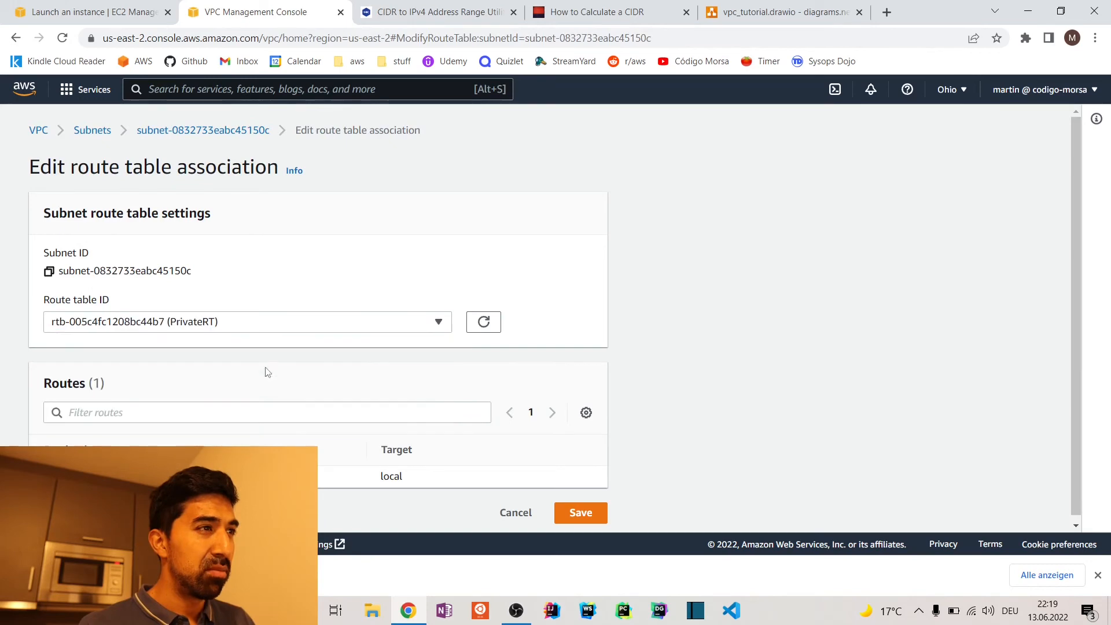
left_click(581, 512)
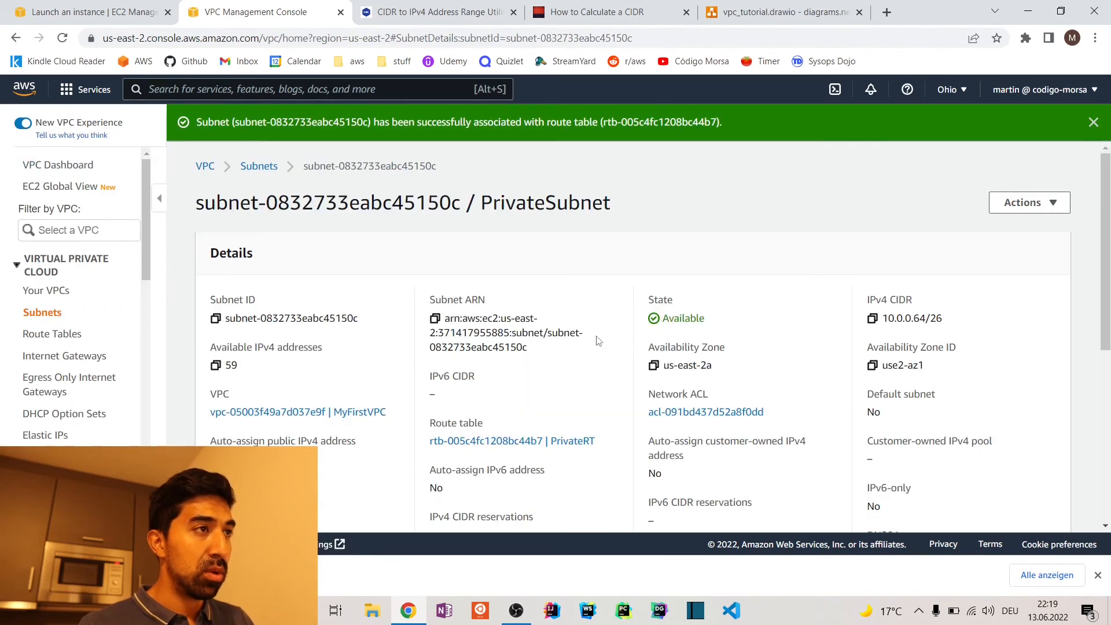
scroll(587, 291, "down", 6)
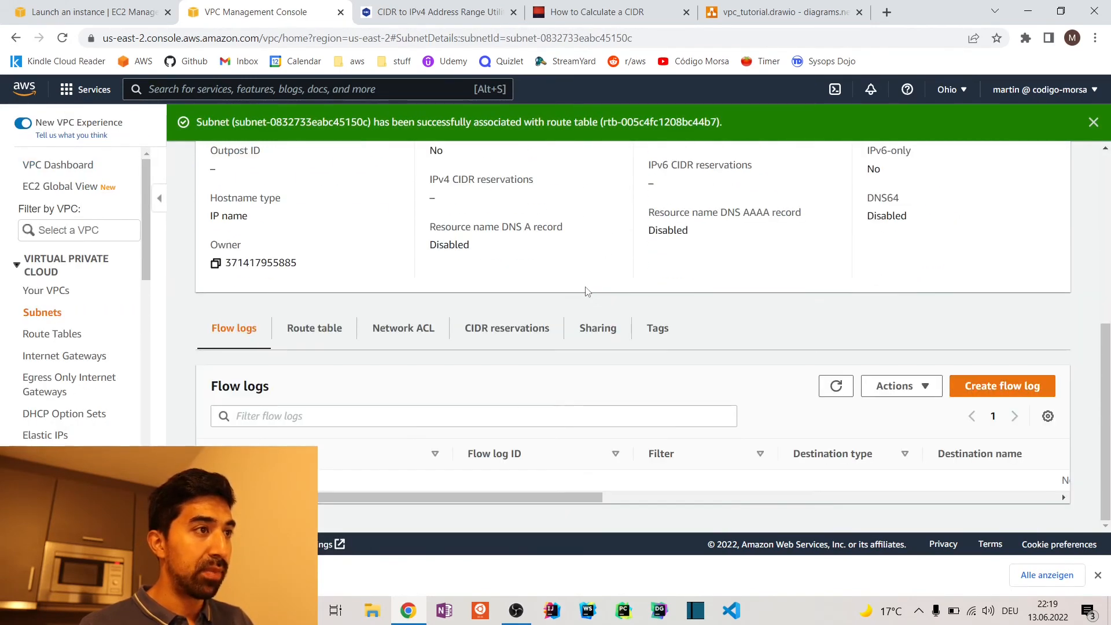
Step: Look over the VPC list, and compare the EC2 instances in the public and private subnets of the vpc_tutorial diagram
left_click(46, 296)
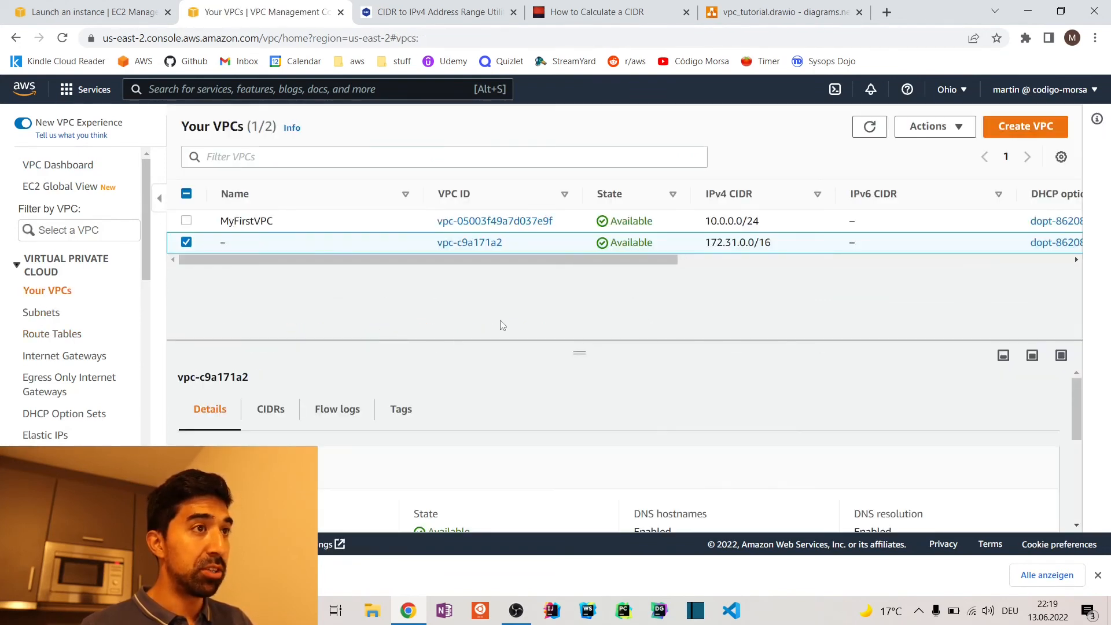
left_click_drag(528, 261, 444, 268)
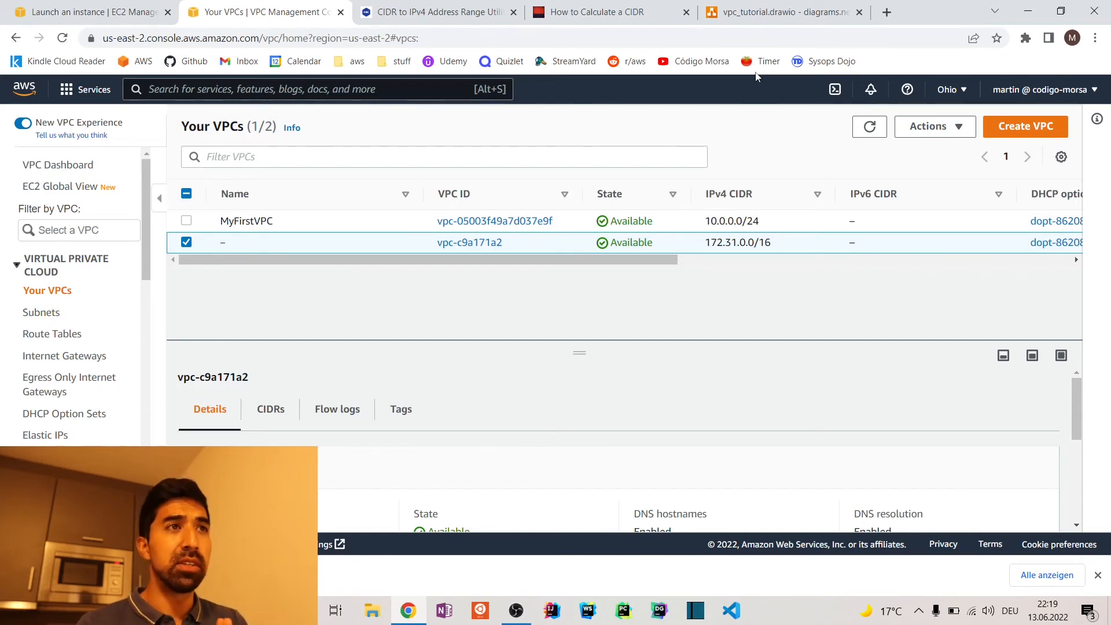
left_click(778, 11)
left_click(836, 244)
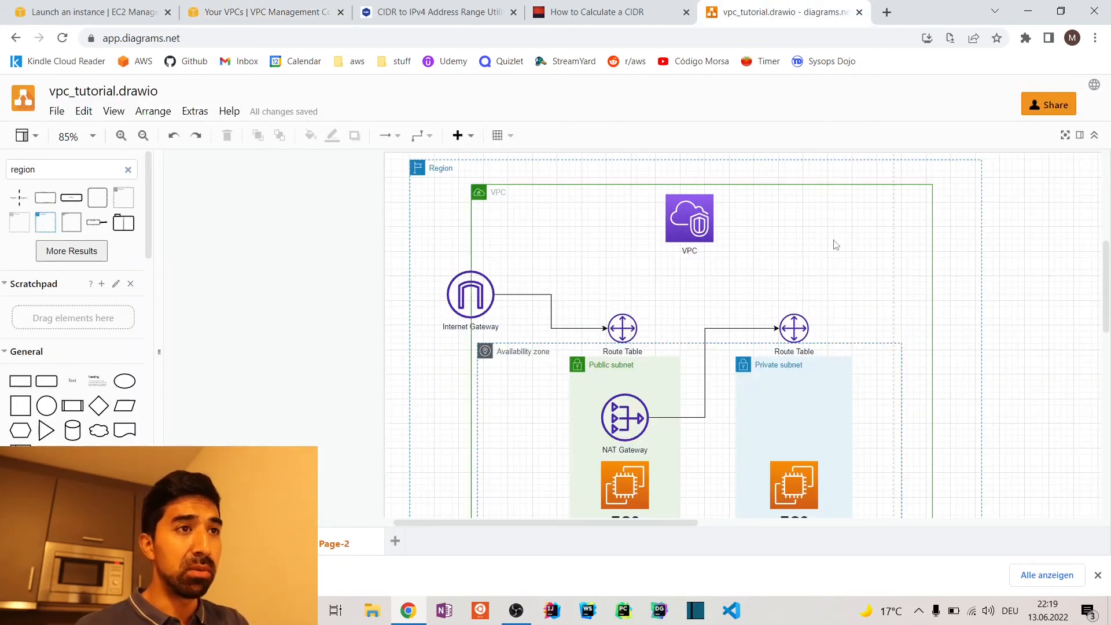
scroll(836, 244, "down", 2)
scroll(833, 243, "up", 1)
scroll(834, 243, "down", 1)
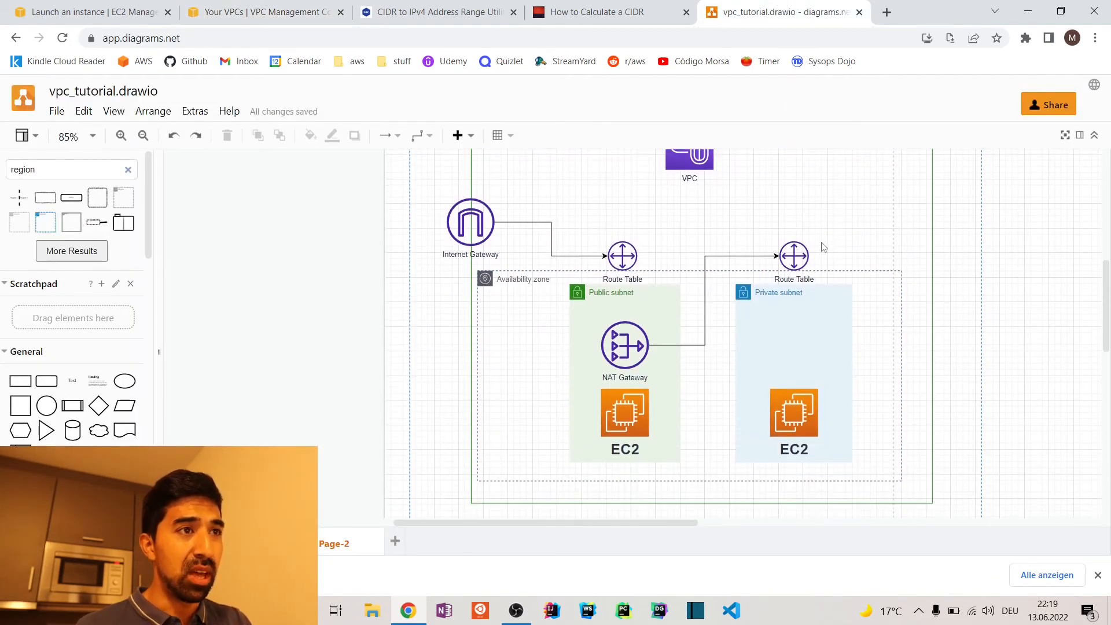
left_click(812, 413)
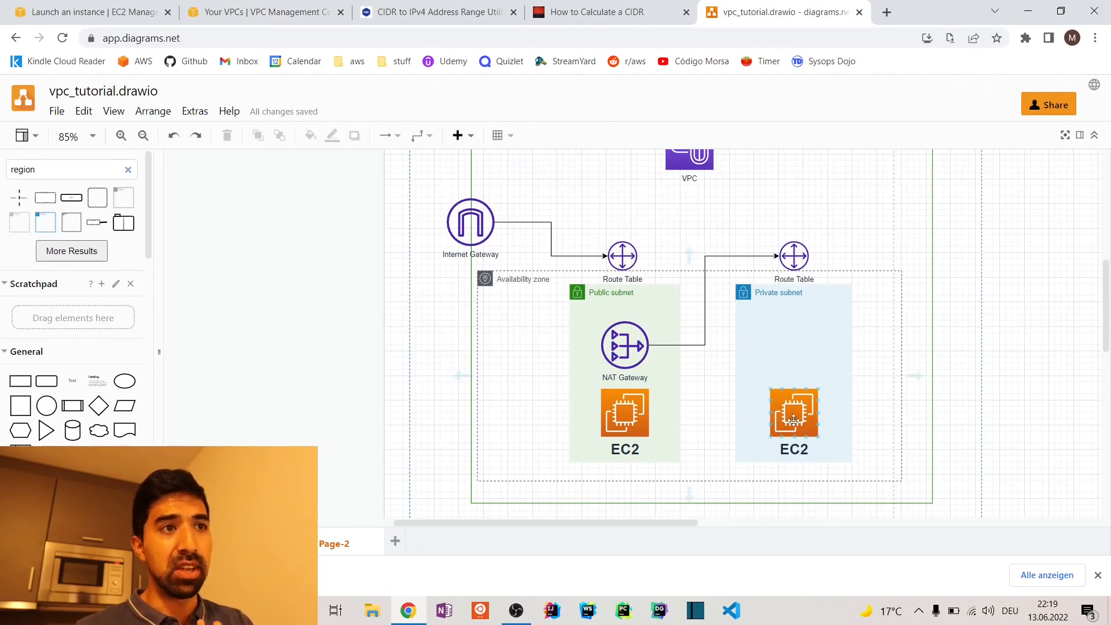
mouse_move(793, 359)
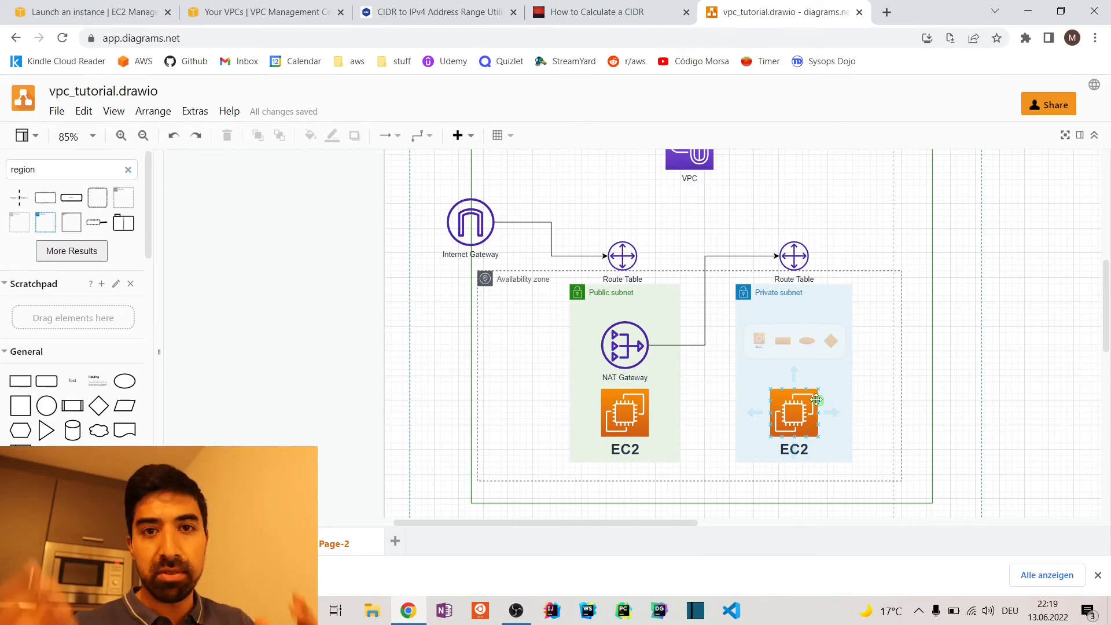
left_click(617, 410)
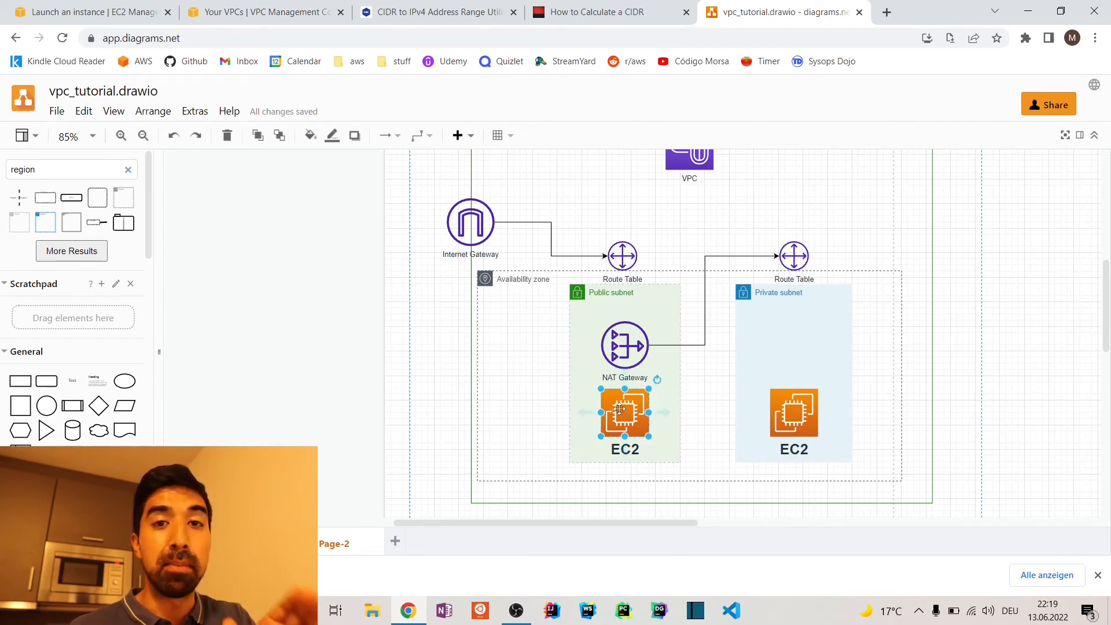
left_click(811, 408)
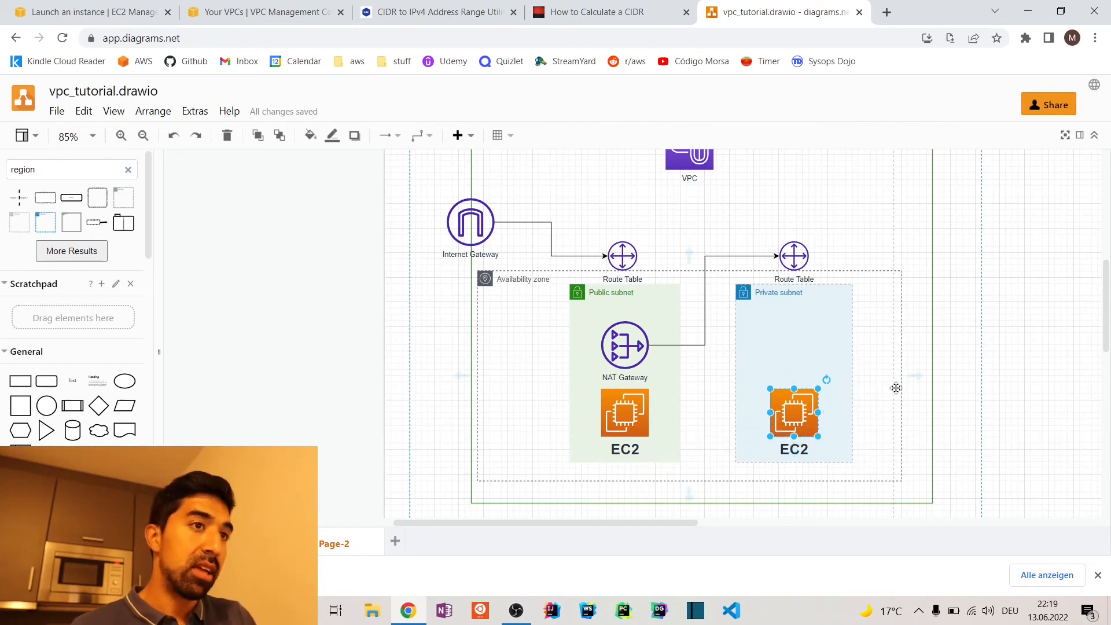
left_click(804, 415)
left_click(804, 415)
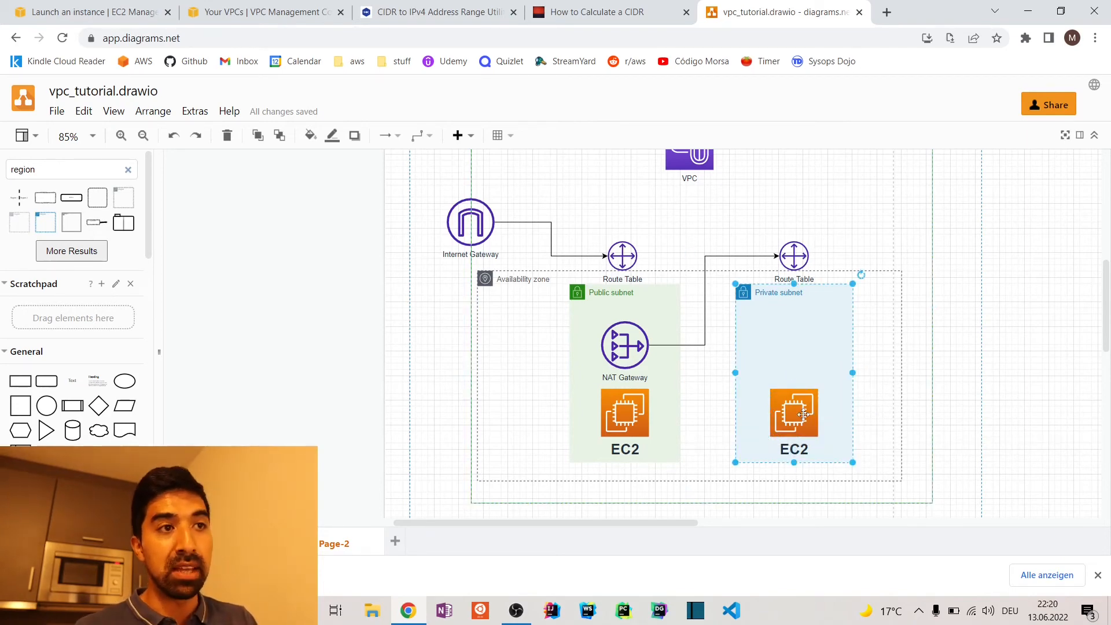
left_click(800, 407)
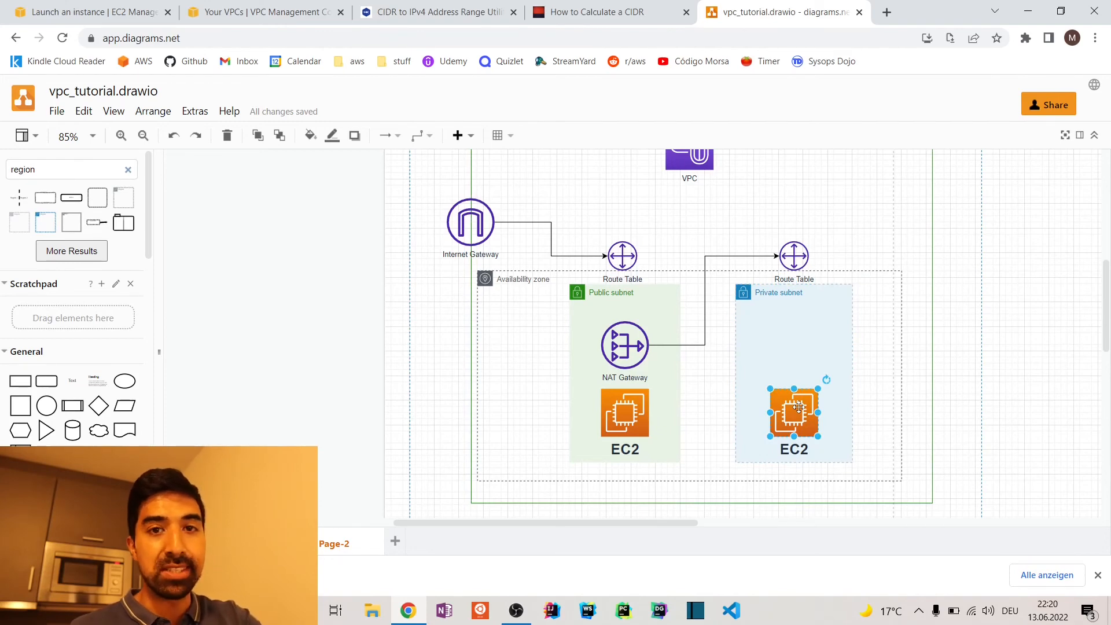
left_click(637, 429)
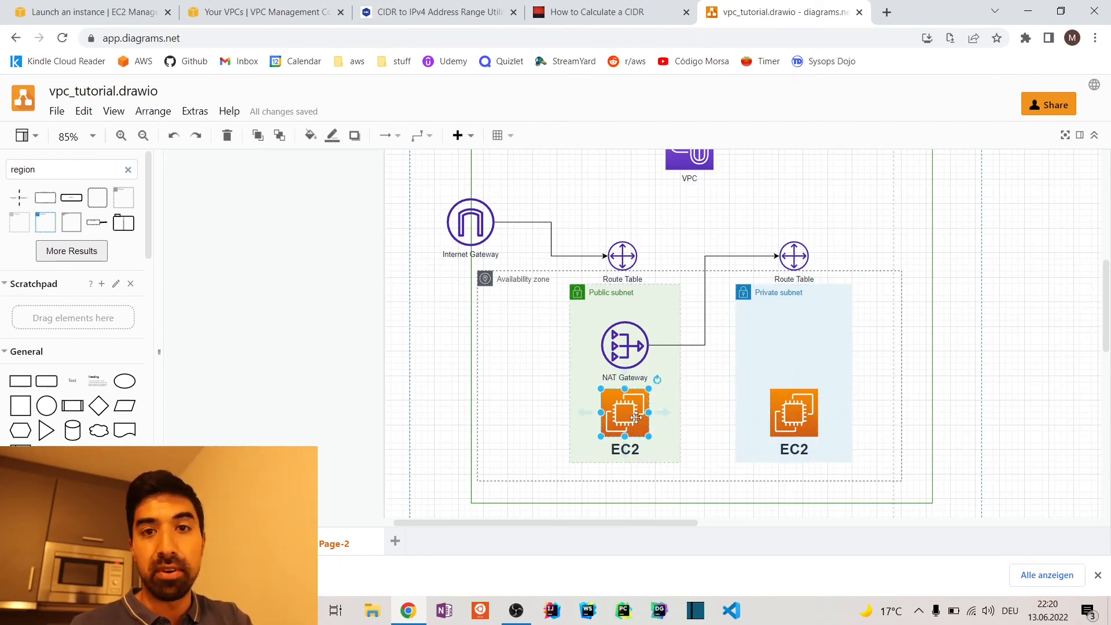
Step: Return to the EC2 instances list and start launching a new instance named PrivateInstance
left_click(231, 12)
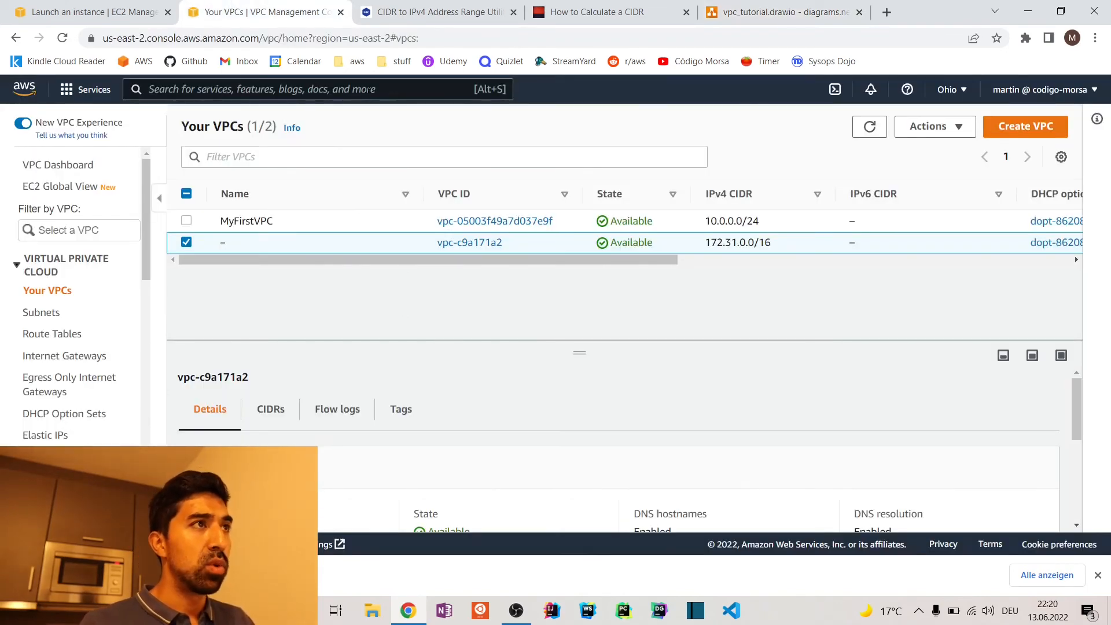
left_click(96, 7)
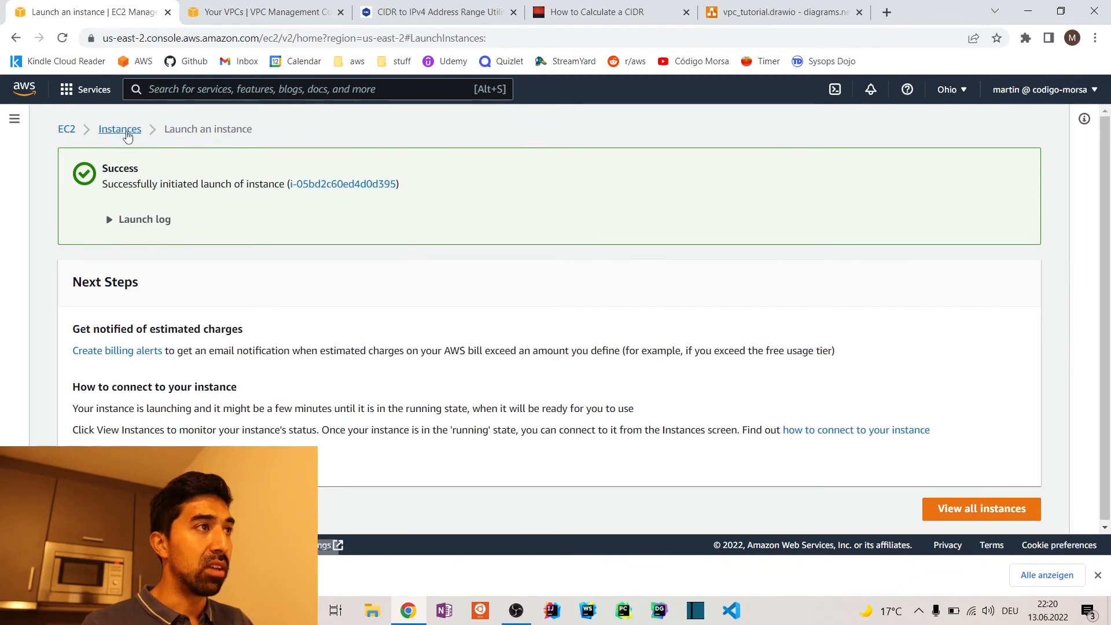
left_click(120, 128)
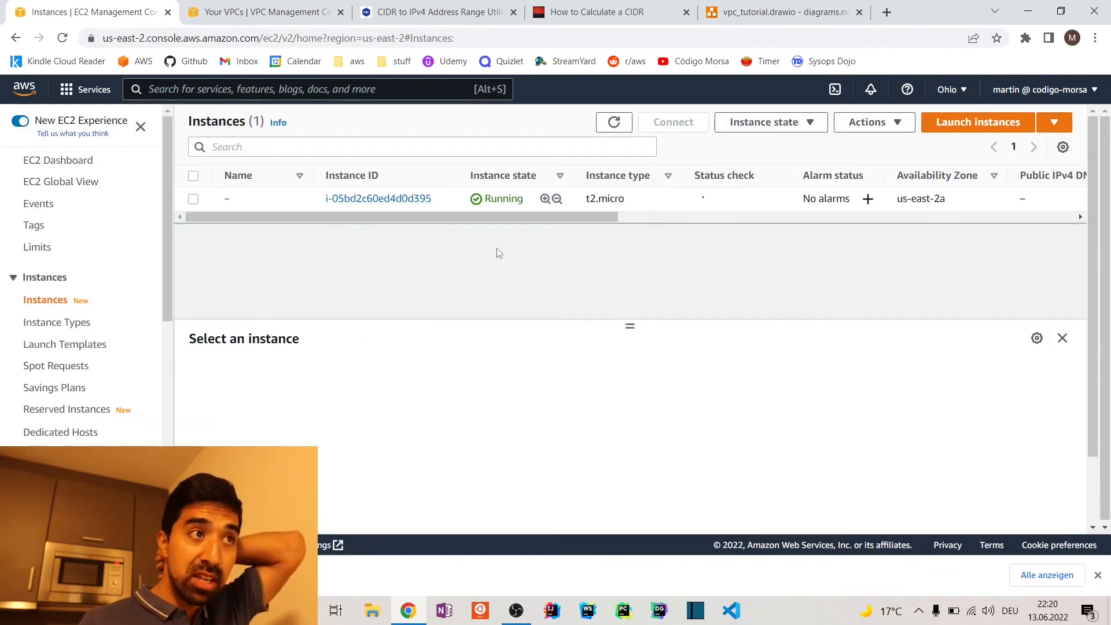
left_click(978, 122)
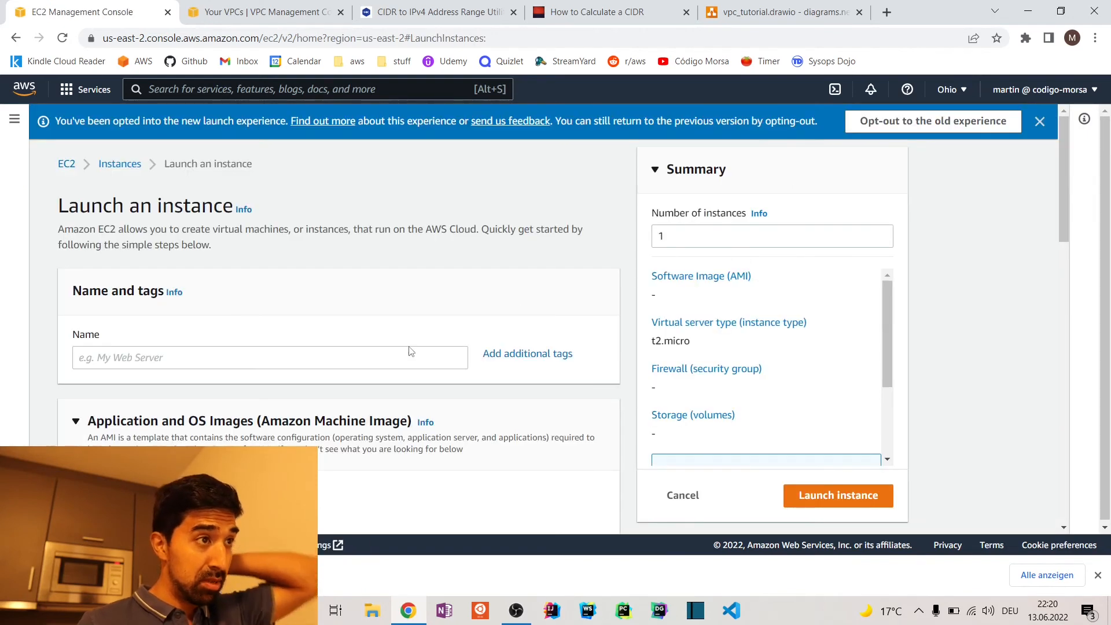
left_click(409, 351)
scroll(445, 279, "down", 1)
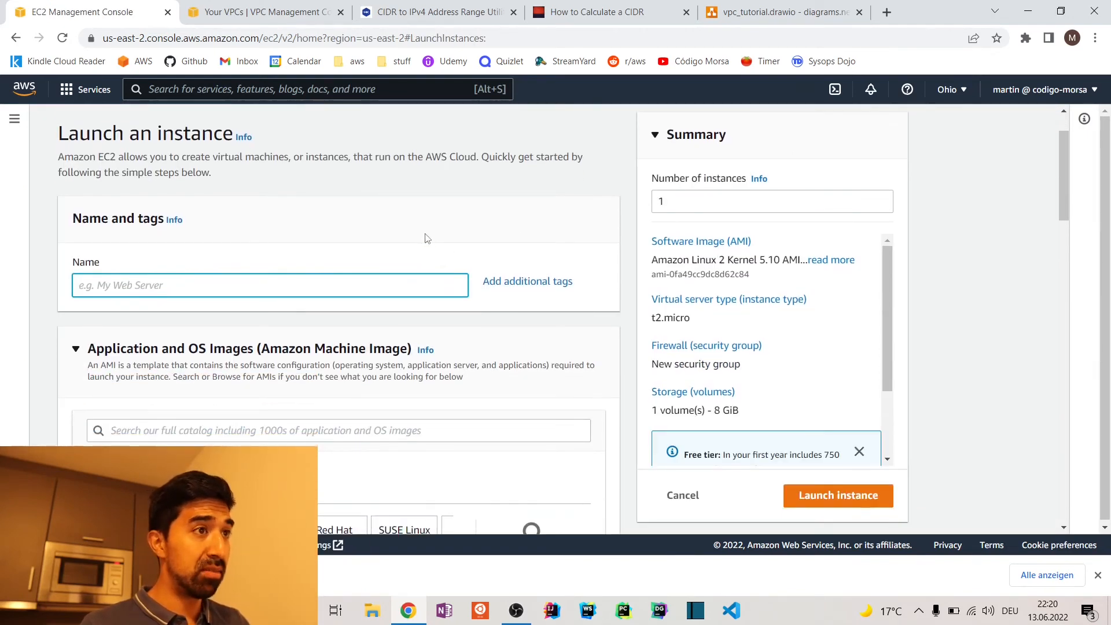
scroll(427, 238, "down", 1)
type("PrivateInstance")
Step: Keep the Amazon Linux 2 image and t2.micro type, and select the existing justaKey key pair for PrivateInstance
scroll(476, 287, "down", 4)
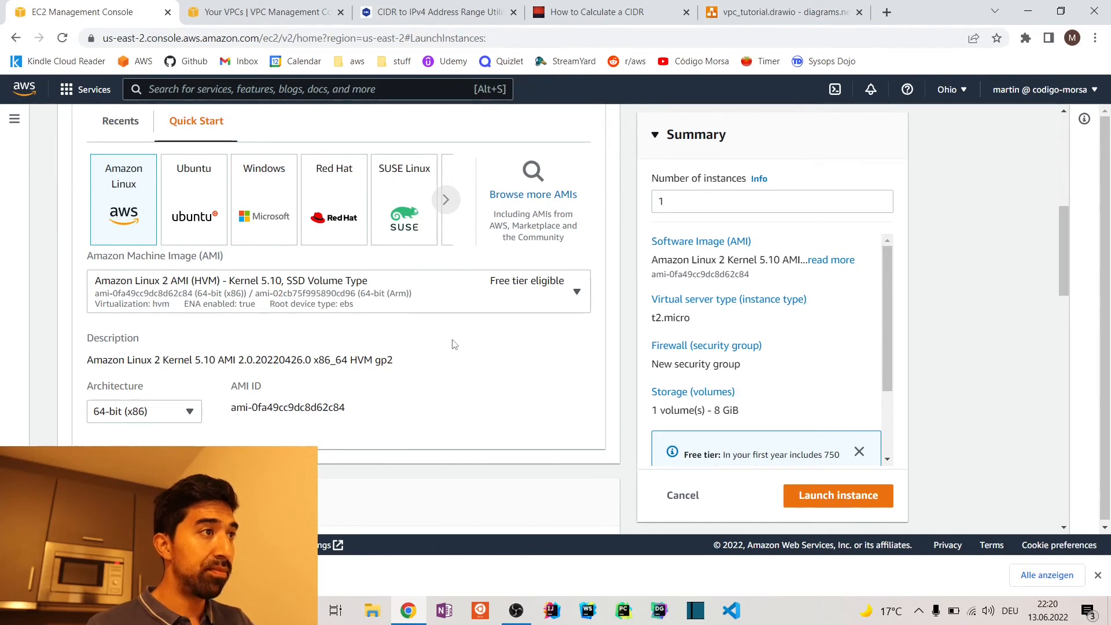
scroll(463, 318, "down", 1)
scroll(477, 287, "down", 5)
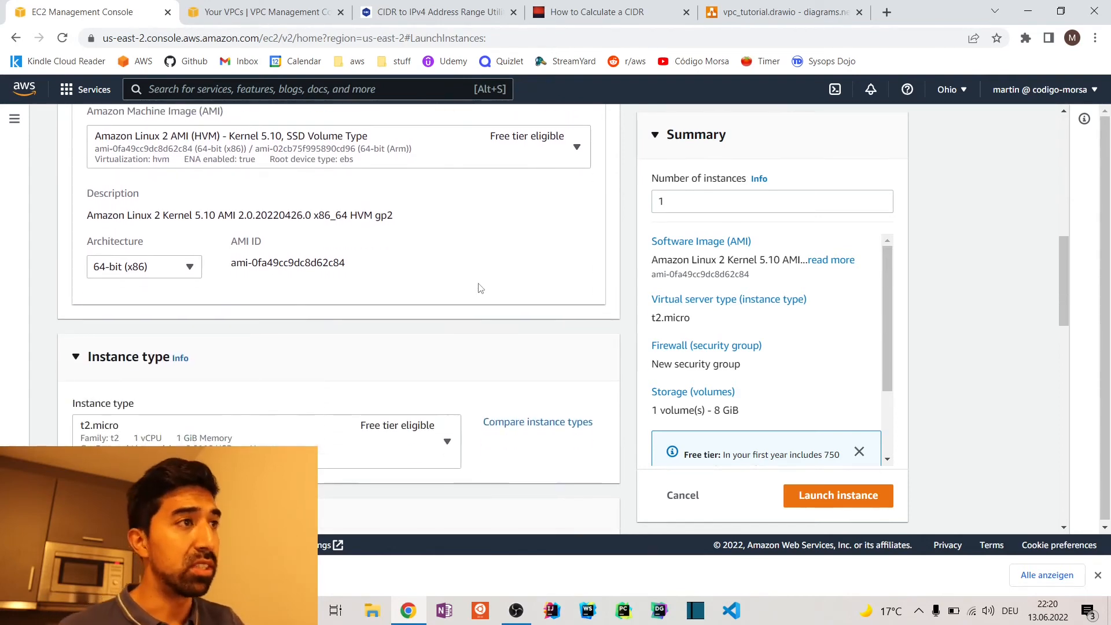
scroll(476, 284, "down", 2)
left_click(421, 256)
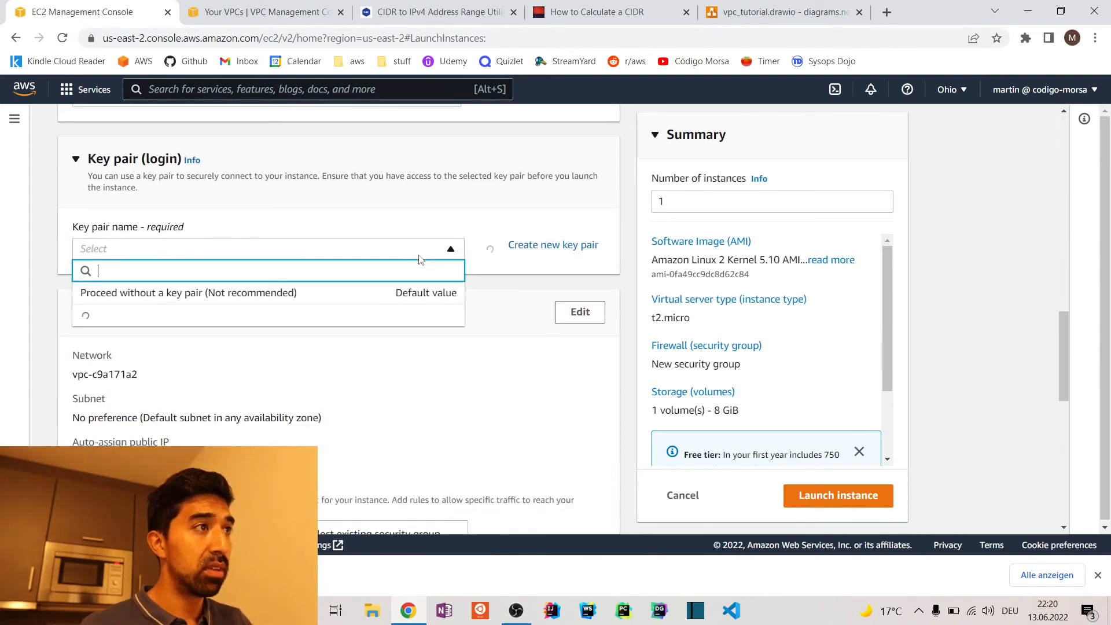
left_click(351, 323)
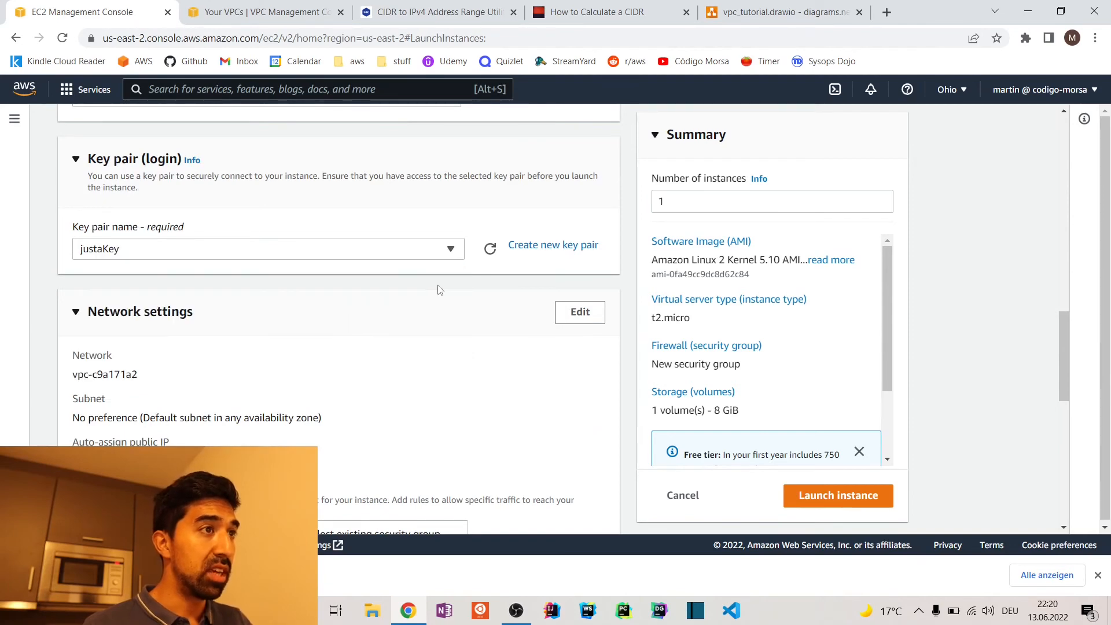
Step: Edit PrivateInstance's network settings to use MyFirstVPC and PrivateSubnet
scroll(442, 281, "down", 3)
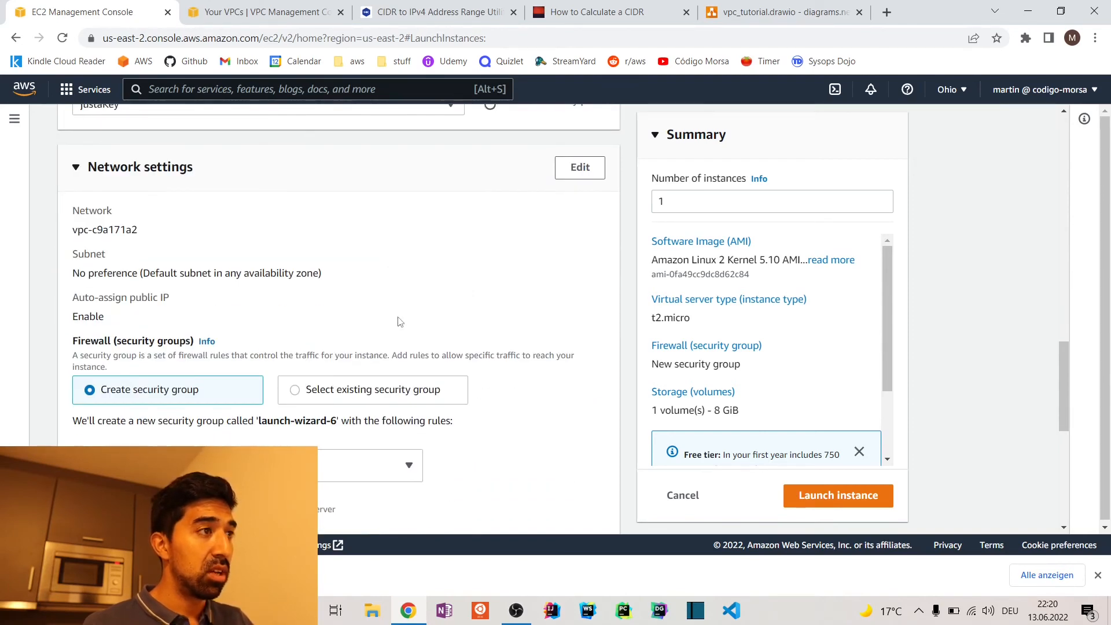
scroll(483, 231, "up", 1)
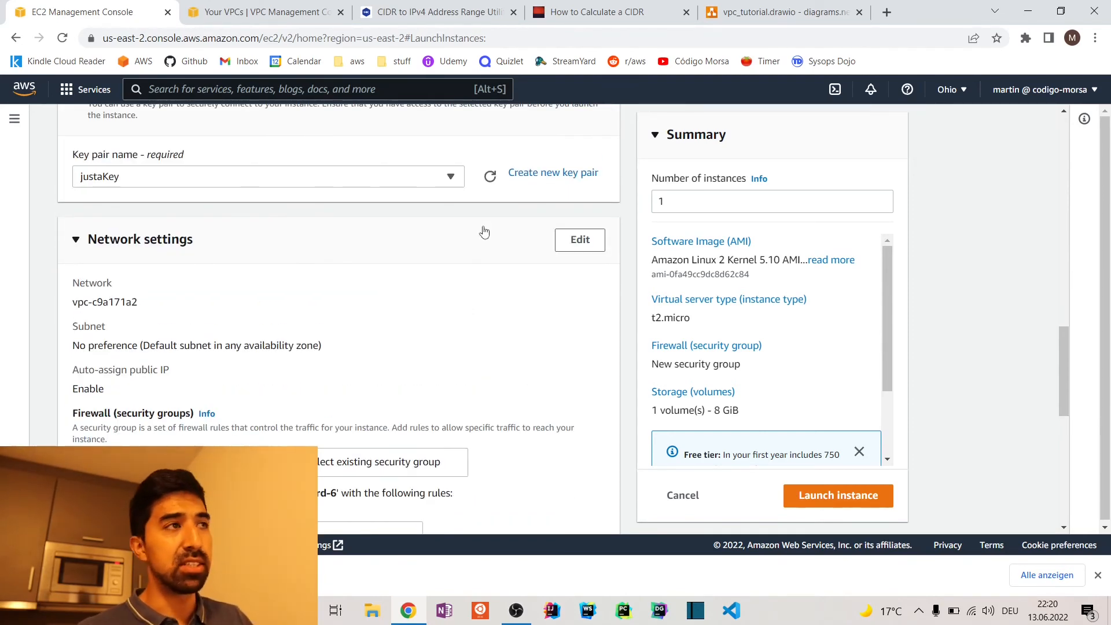
scroll(484, 231, "down", 1)
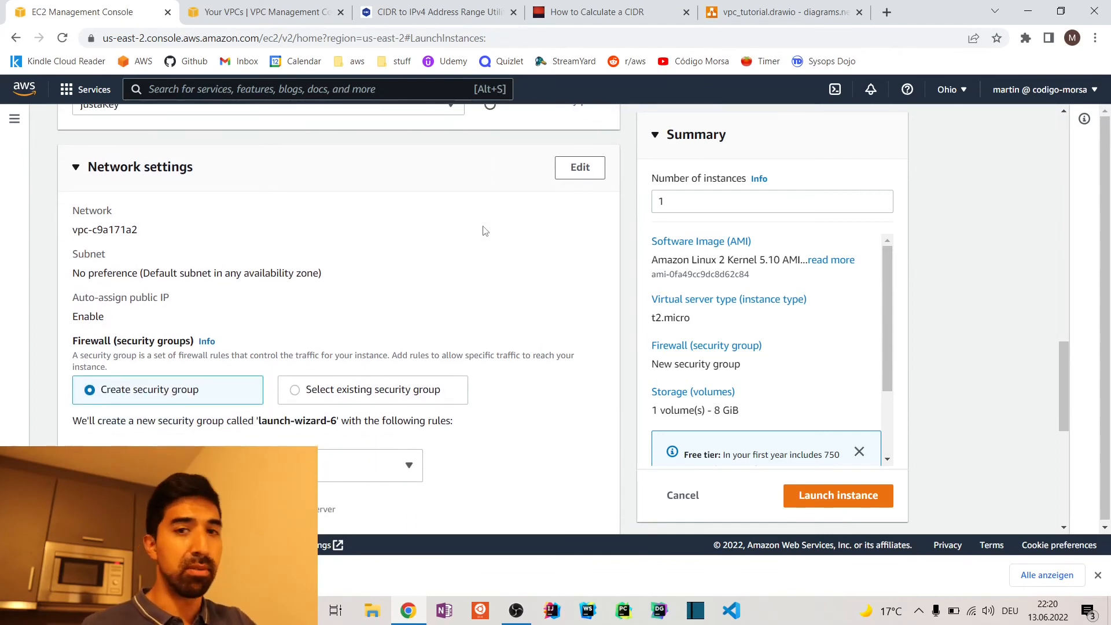
scroll(485, 231, "down", 2)
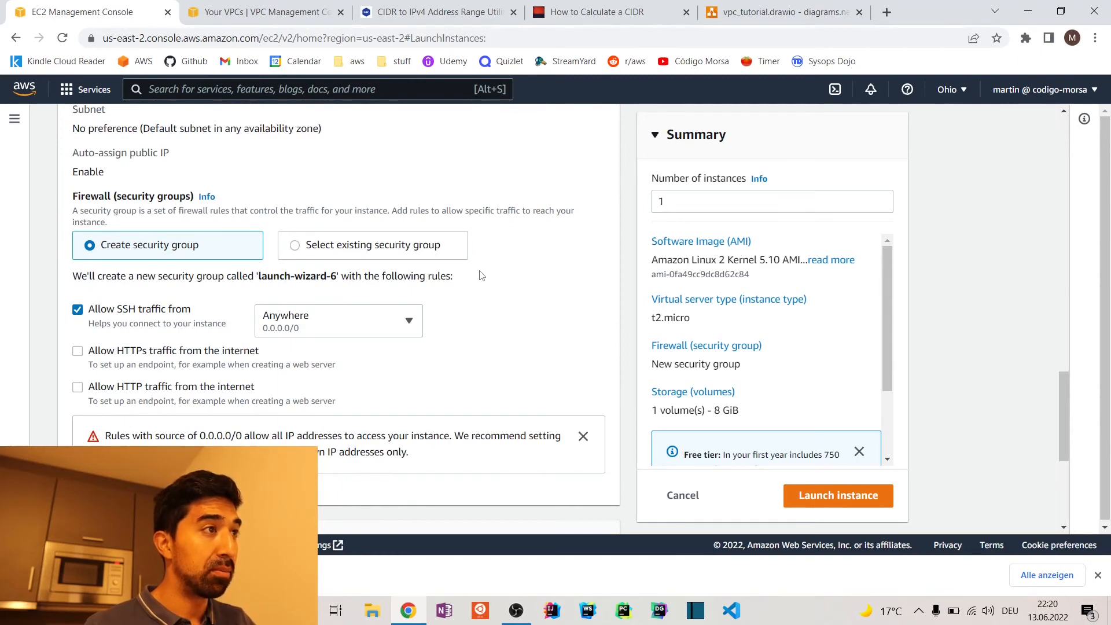
scroll(479, 275, "up", 2)
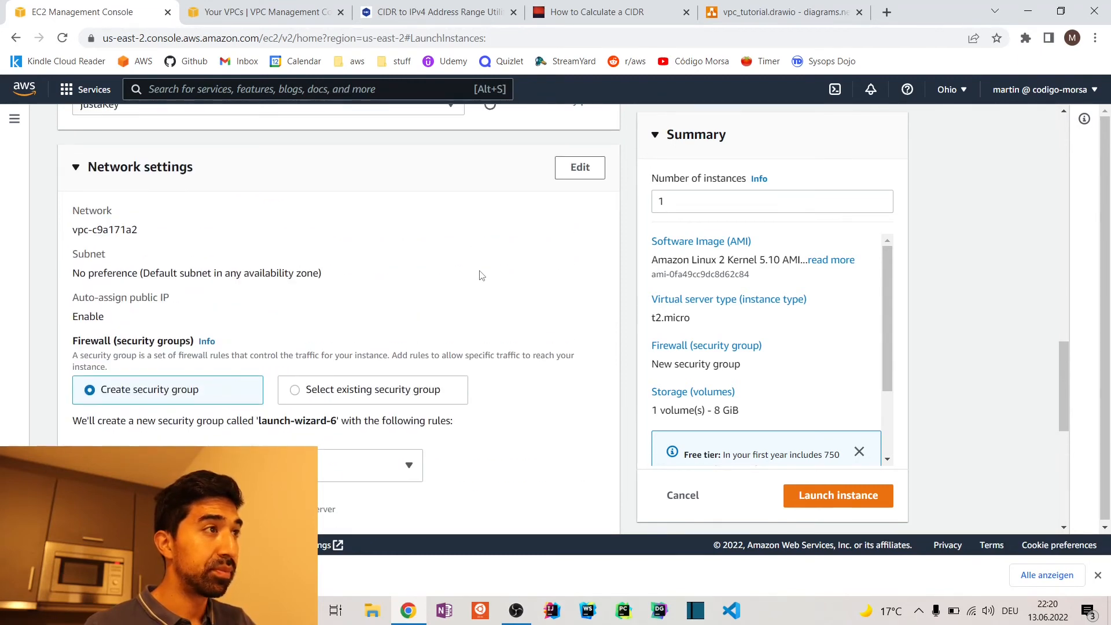
left_click(576, 171)
left_click(446, 237)
left_click(238, 295)
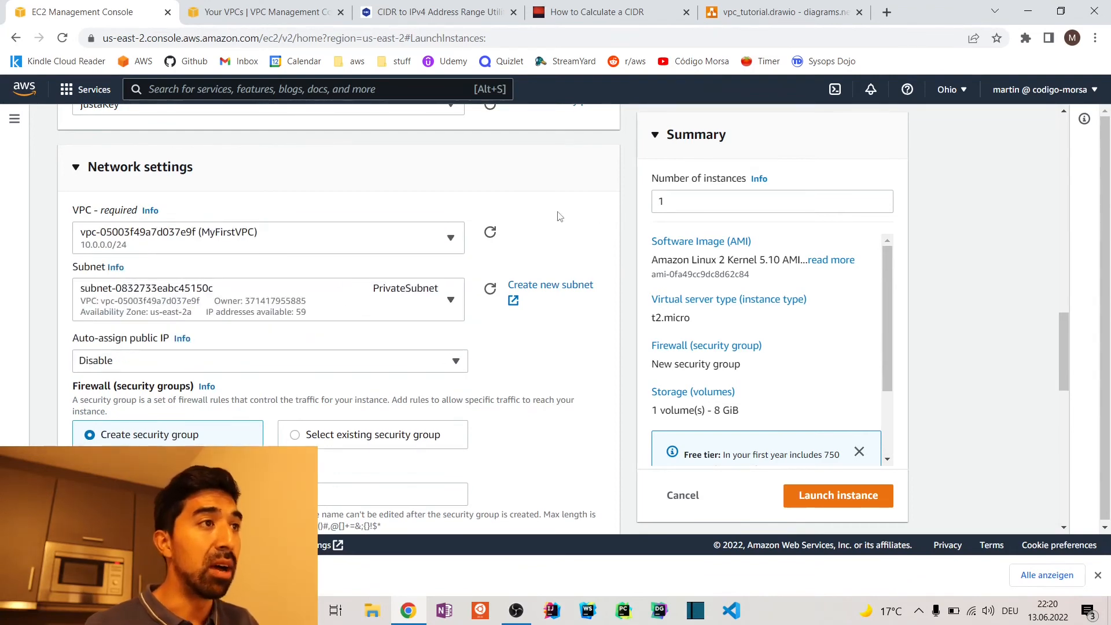
Step: Remove the default ssh inbound rule from the new security group and add a blank security group rule
scroll(560, 217, "down", 2)
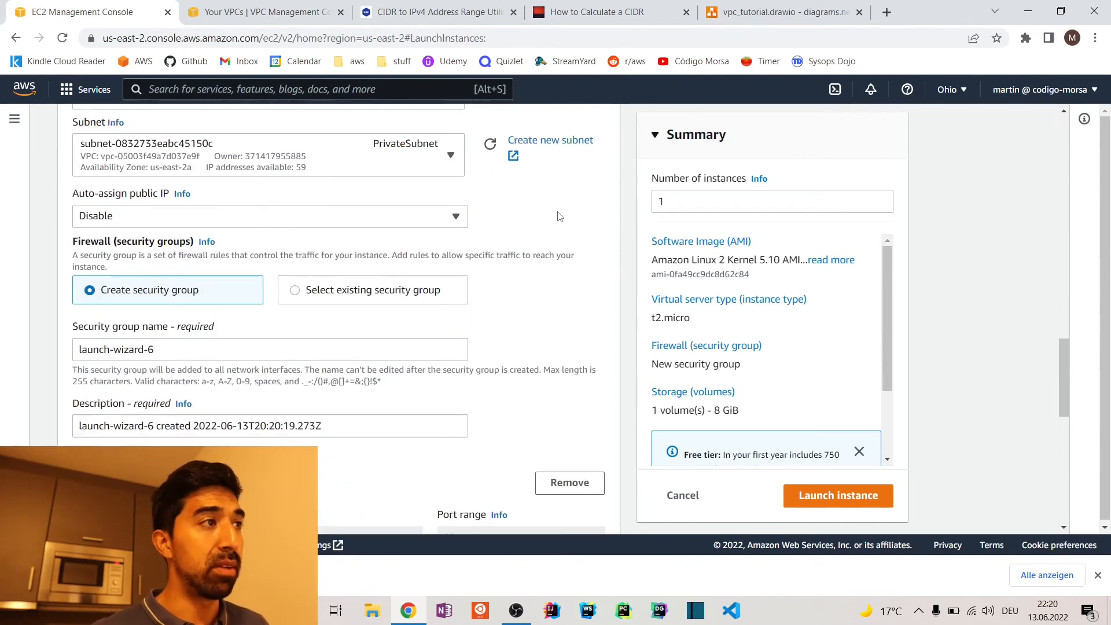
left_click(312, 218)
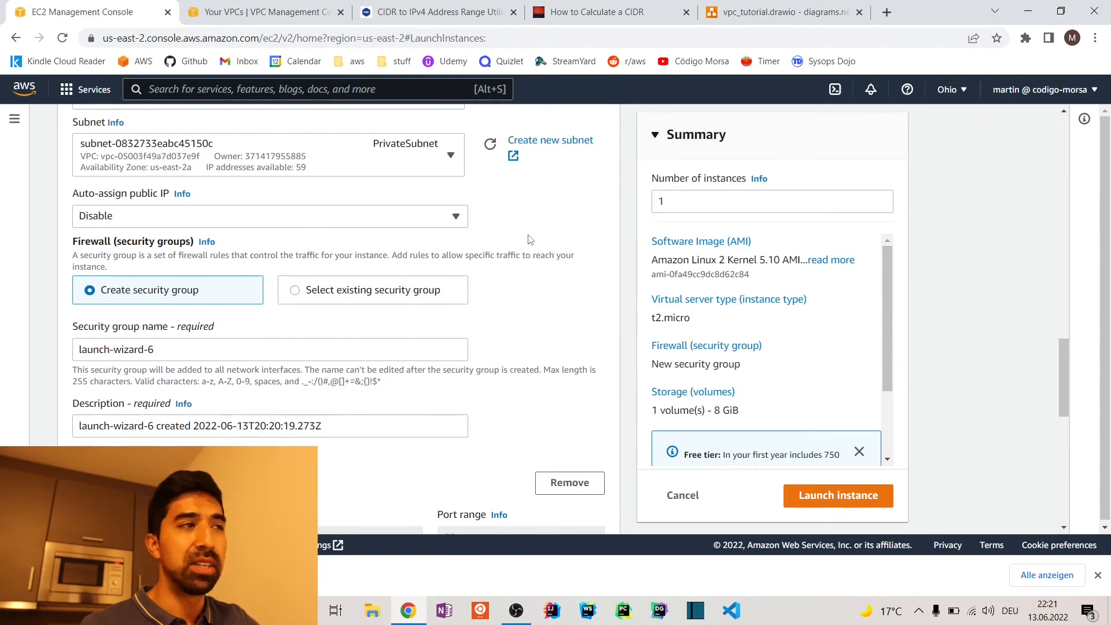
scroll(530, 239, "down", 3)
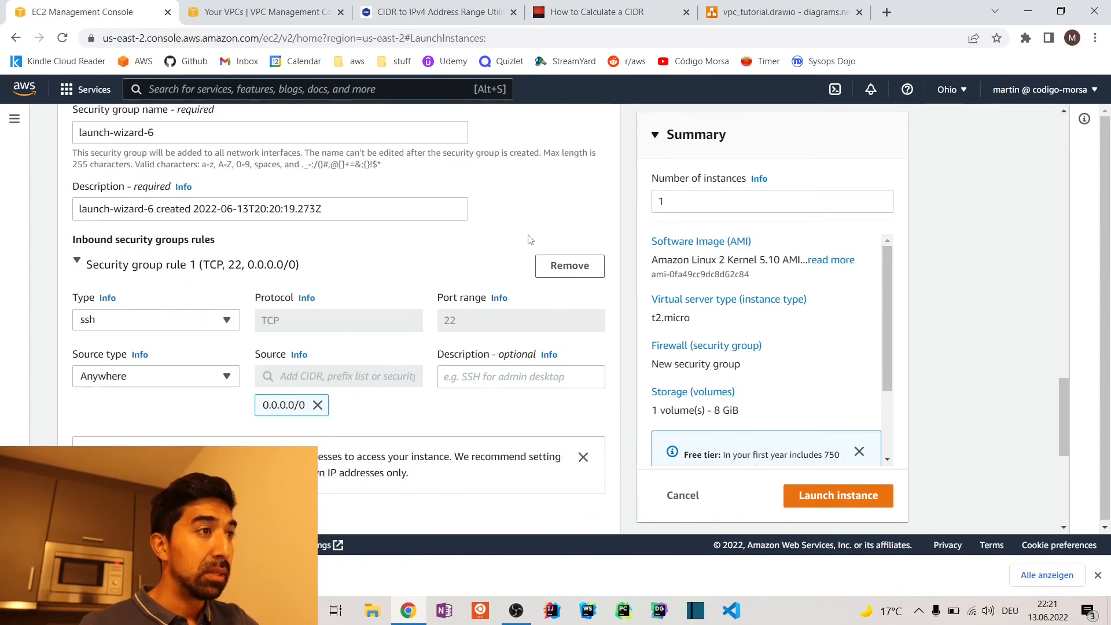
left_click(552, 275)
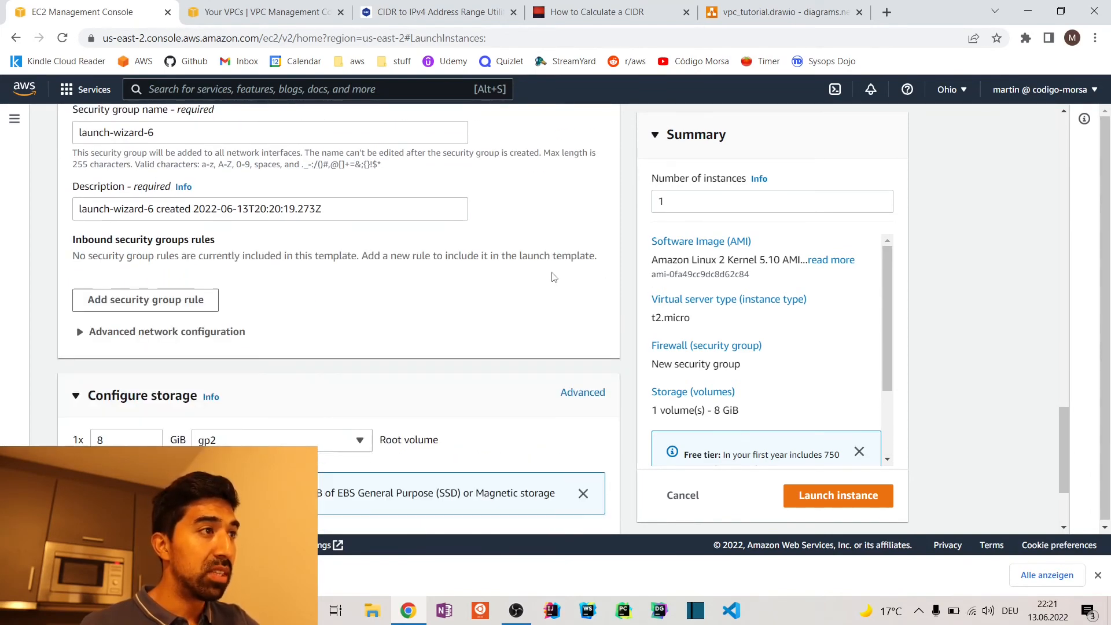
left_click(216, 307)
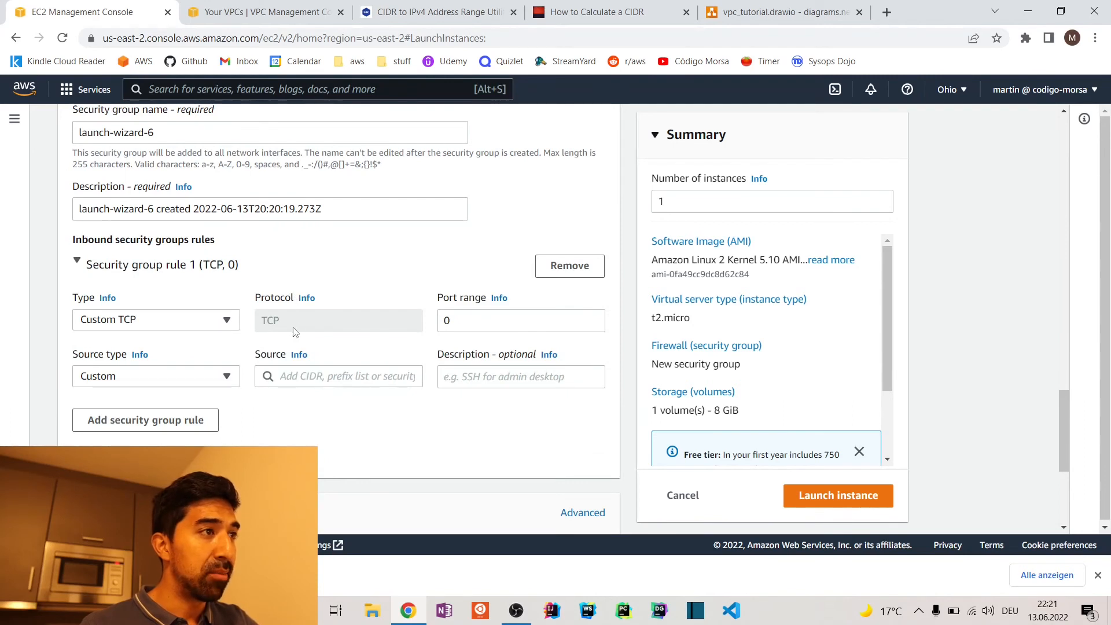
Step: Set the new inbound rule's type to All ICMP - IPv4
left_click(205, 324)
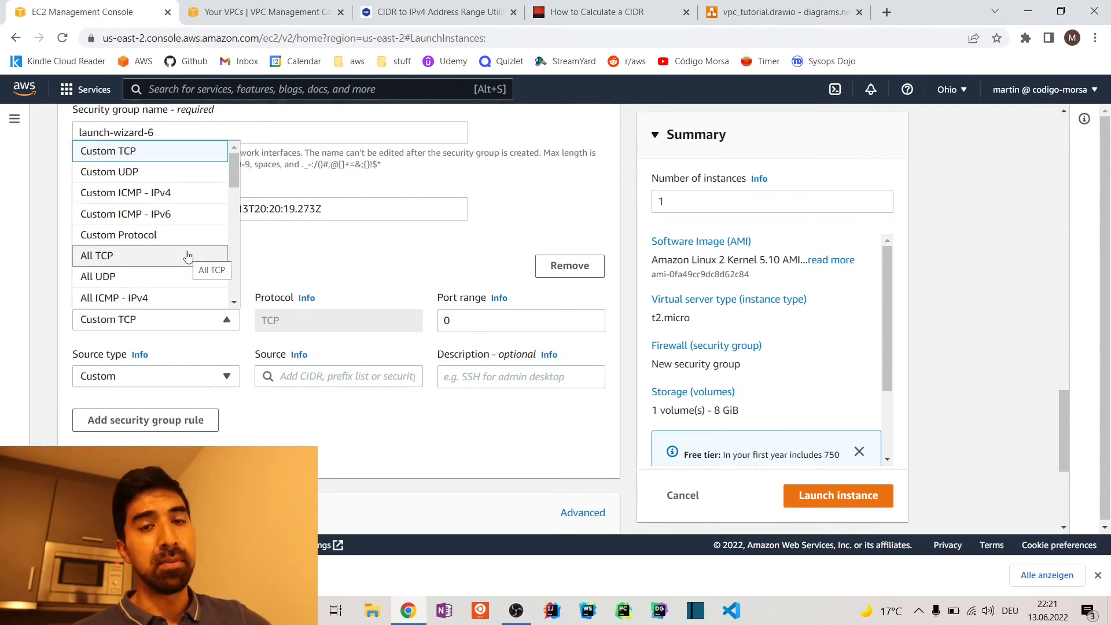
scroll(188, 256, "down", 4)
scroll(188, 255, "down", 5)
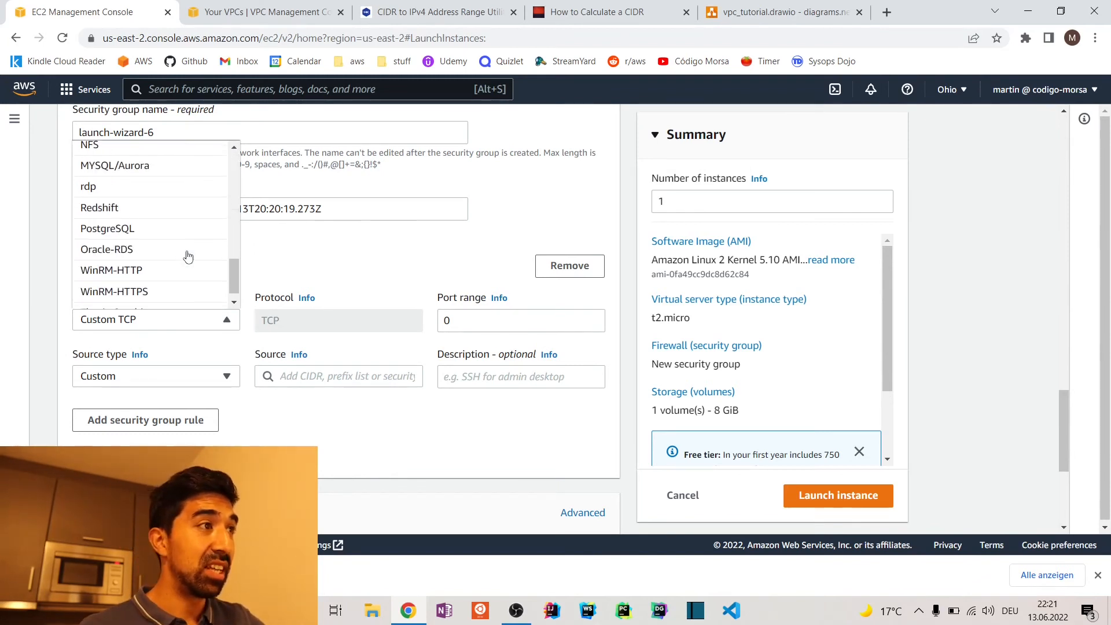
scroll(187, 256, "up", 2)
scroll(188, 257, "up", 4)
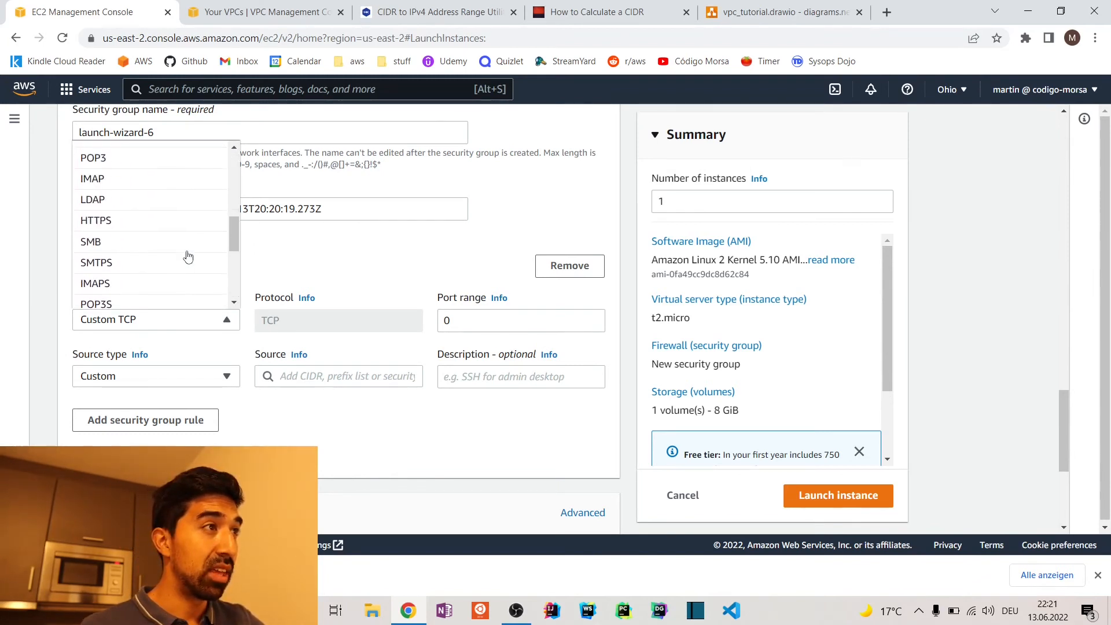
scroll(188, 255, "up", 3)
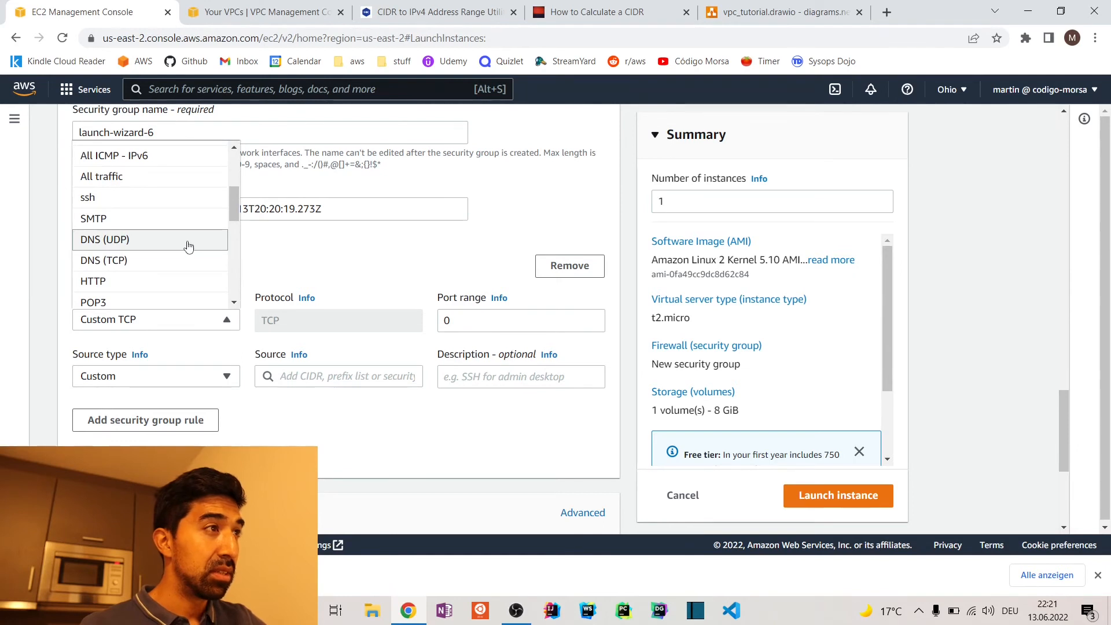
scroll(188, 246, "up", 3)
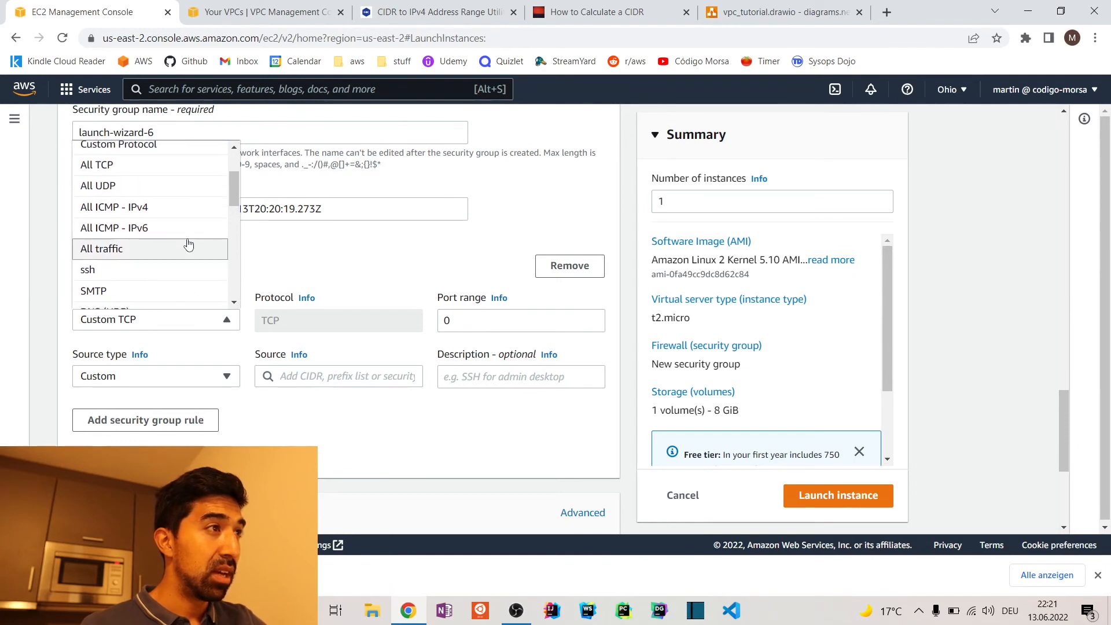
left_click(191, 208)
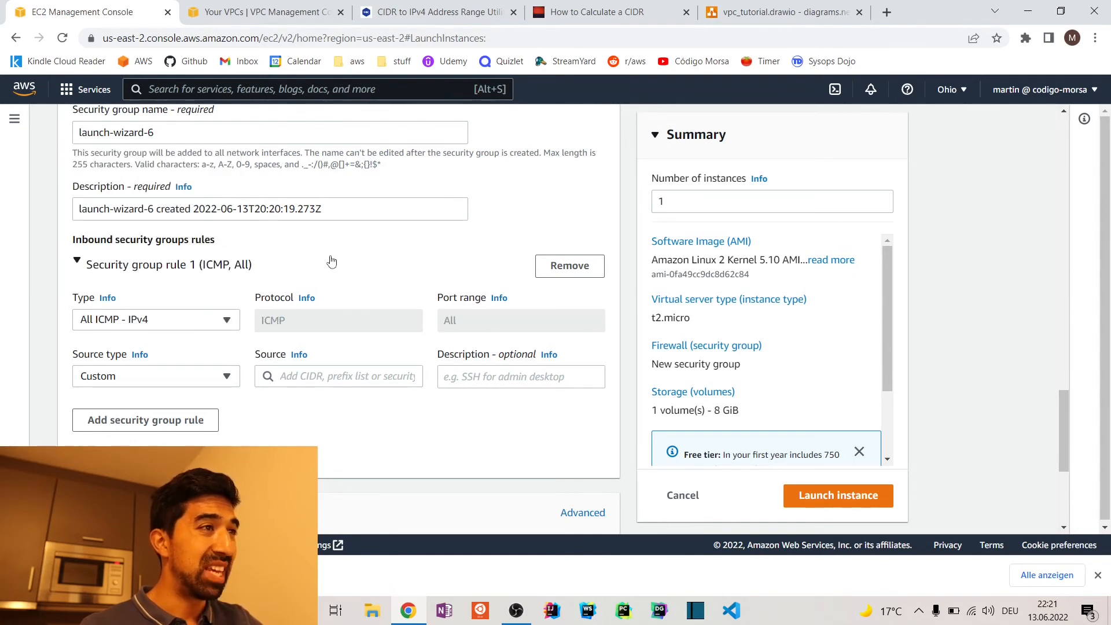
left_click(358, 259)
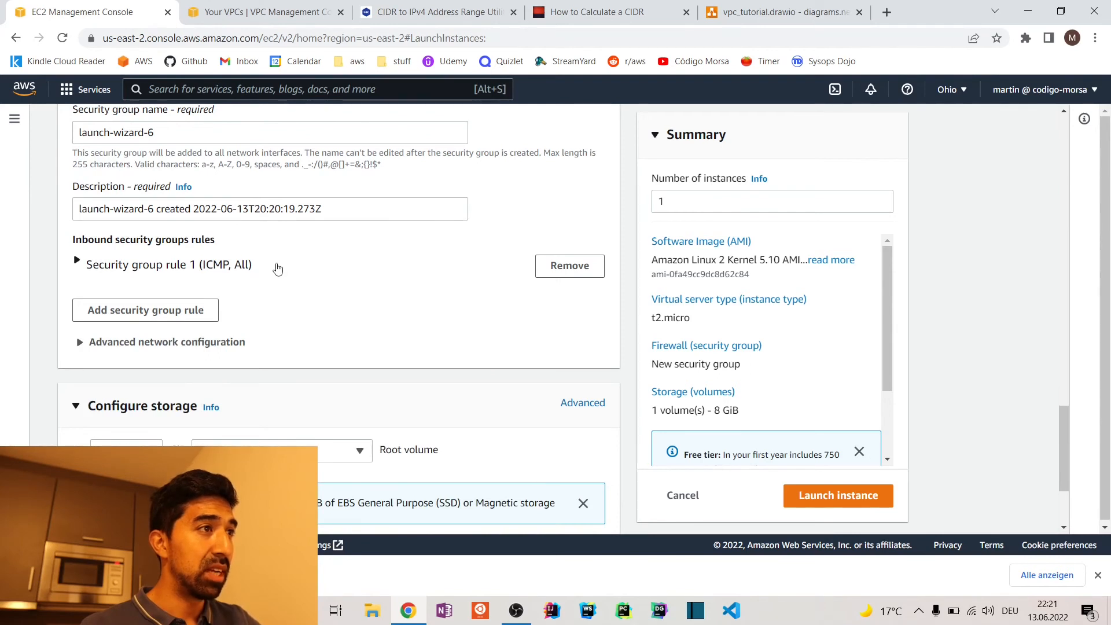
left_click(276, 266)
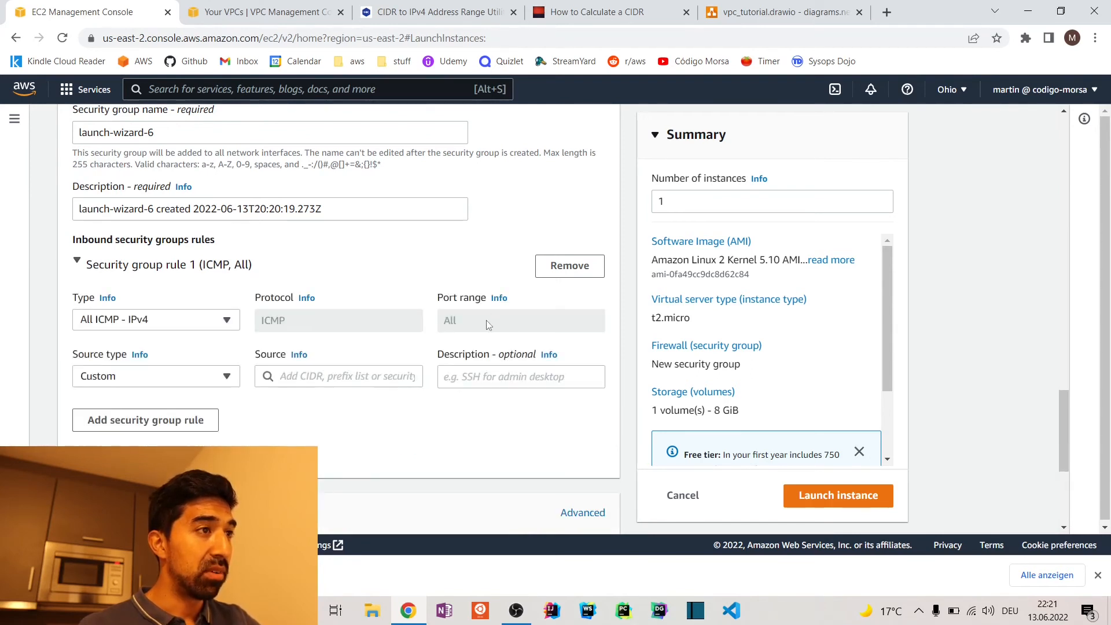
Step: Try the Anywhere source type for the ICMP rule and return it to Custom
left_click(204, 376)
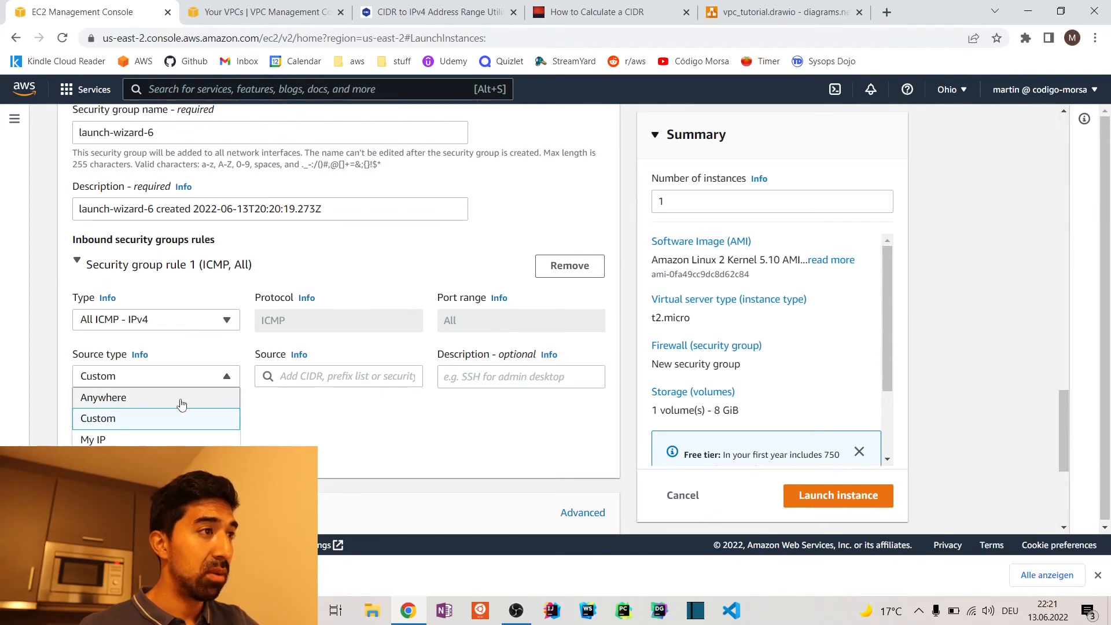
left_click(181, 401)
left_click(186, 384)
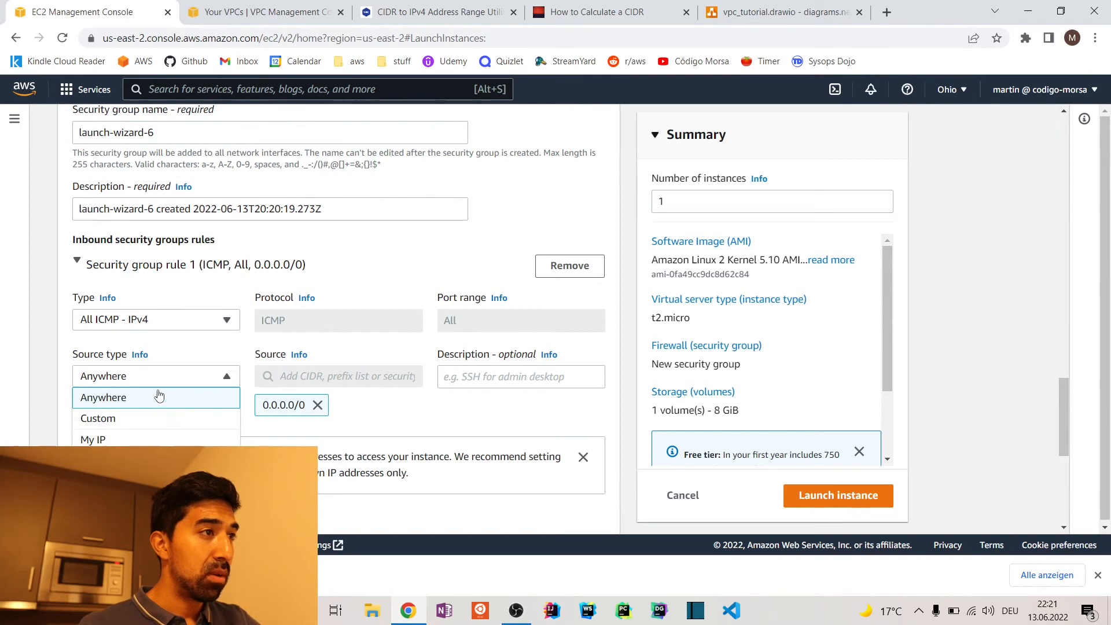
left_click(149, 426)
Step: Try the launch-wizard-5 security group as the ICMP rule's source and remove it again
left_click(324, 376)
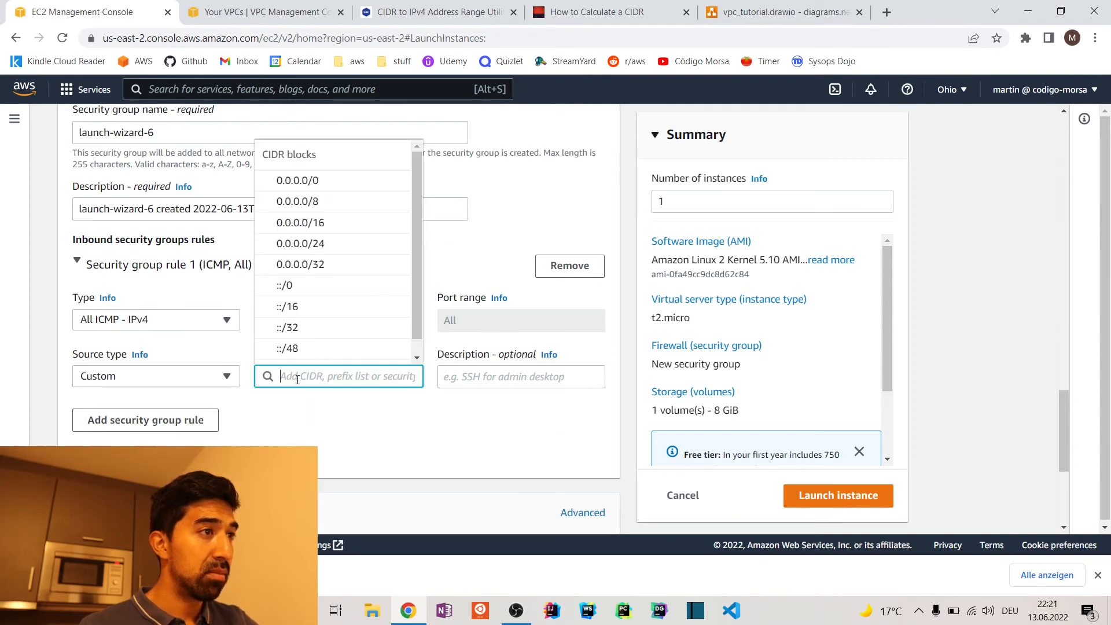
scroll(327, 303, "down", 4)
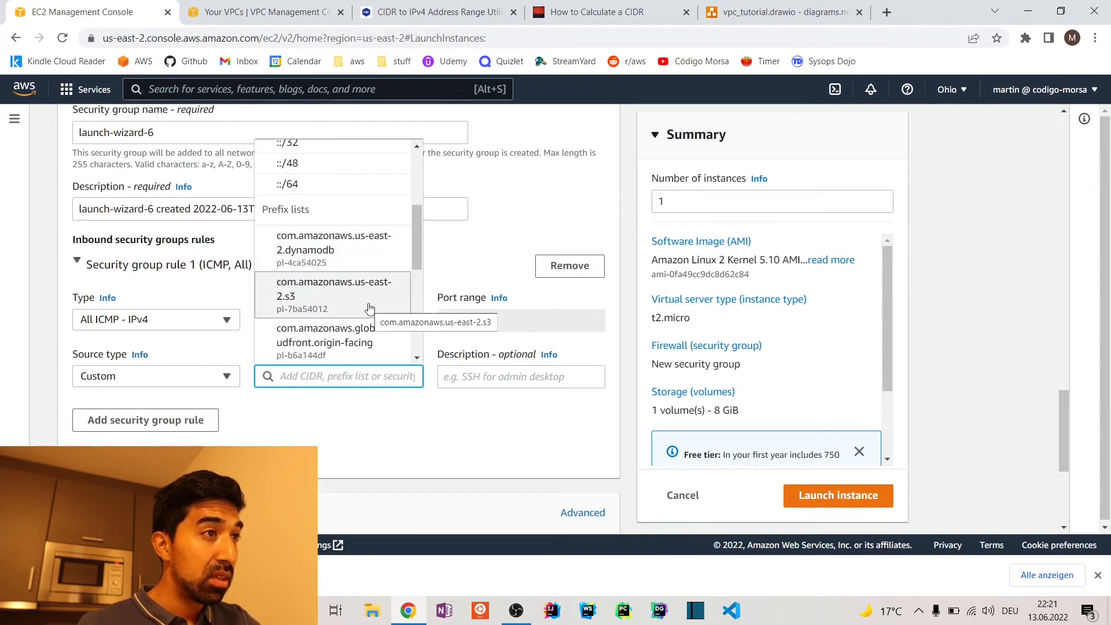
scroll(369, 307, "down", 3)
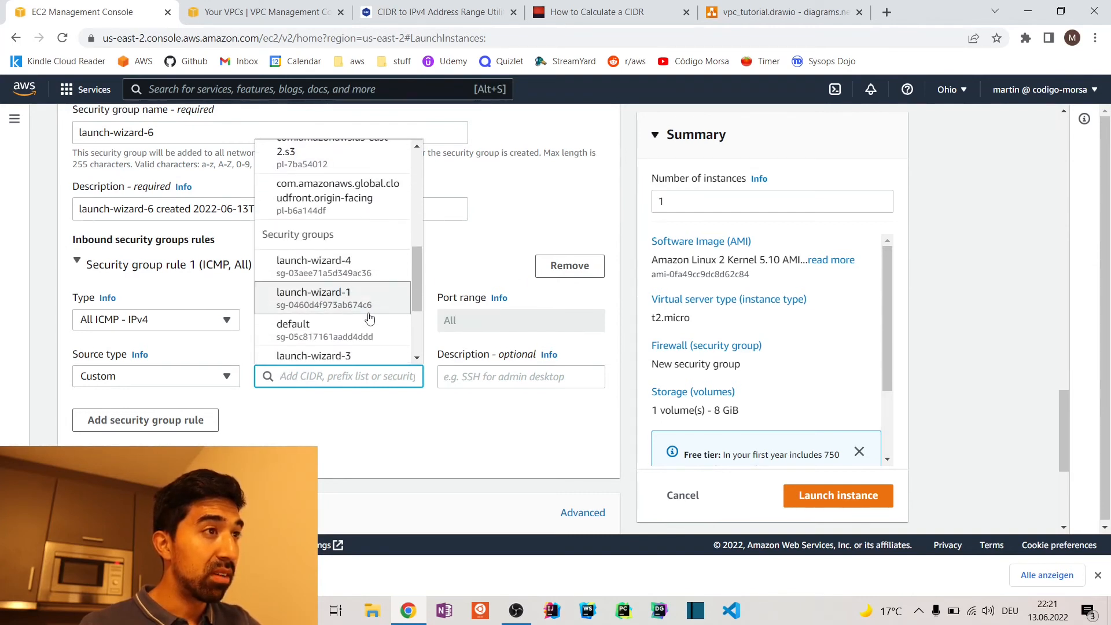
scroll(371, 304, "down", 3)
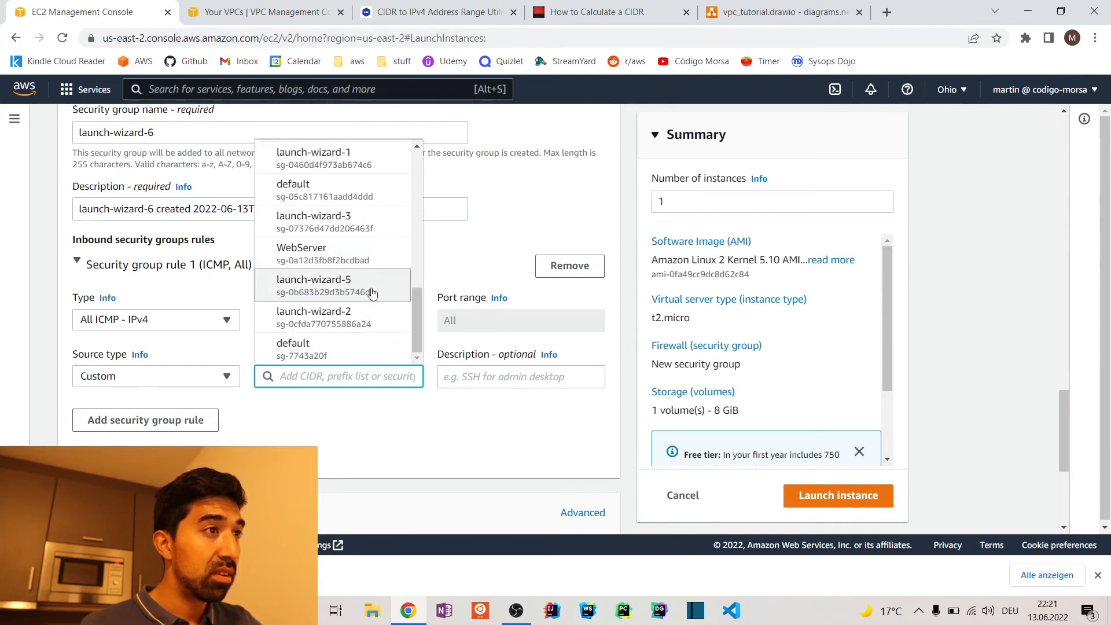
left_click(372, 290)
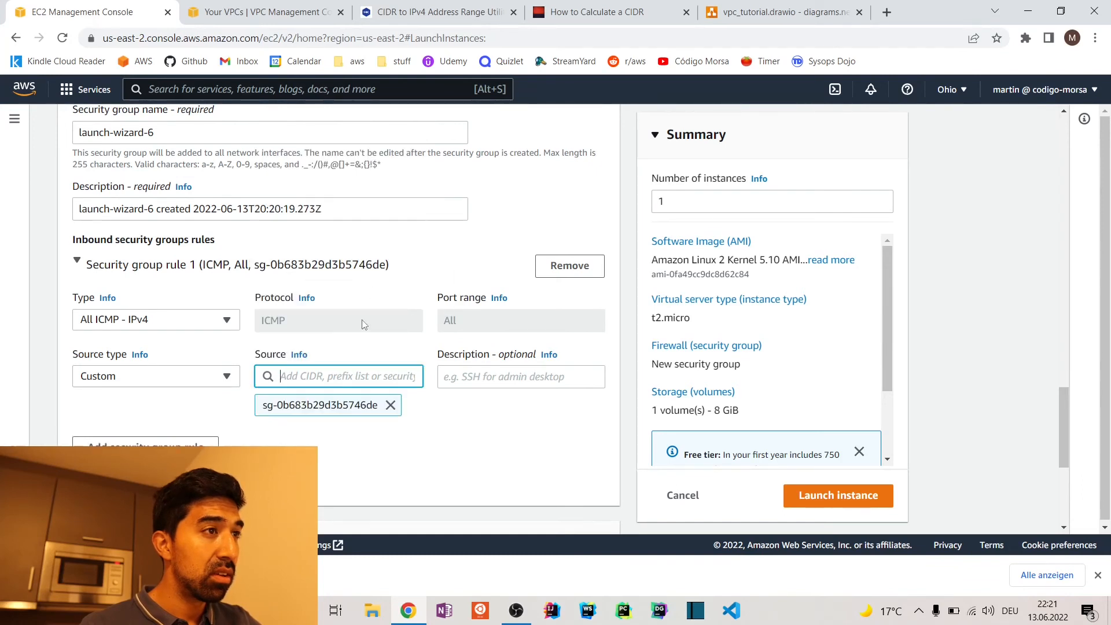
double_click(318, 404)
left_click_drag(264, 405, 385, 406)
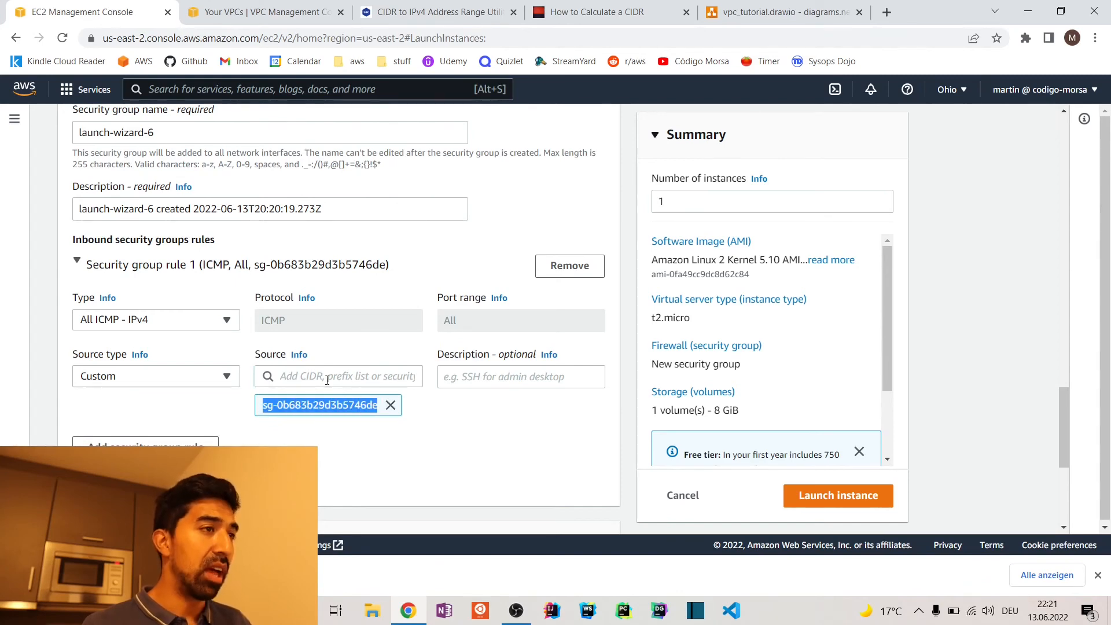
left_click(391, 405)
Step: Set the ICMP rule's custom source to the CIDR block 0.0.0.0/0
left_click(336, 377)
scroll(333, 239, "up", 1)
scroll(333, 239, "up", 2)
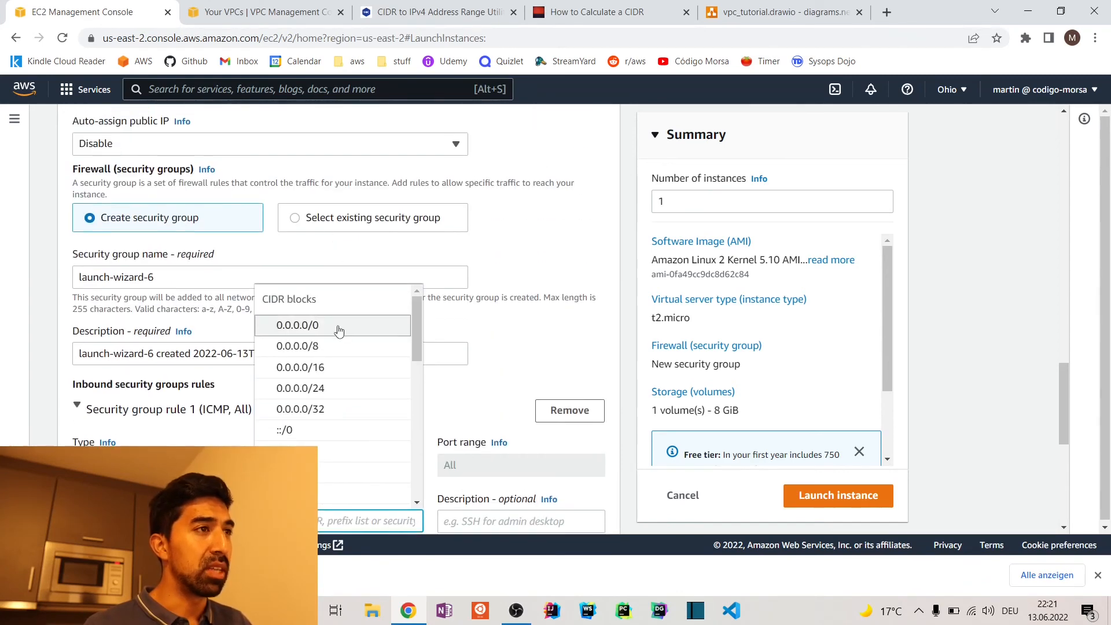
left_click(337, 325)
scroll(546, 324, "down", 2)
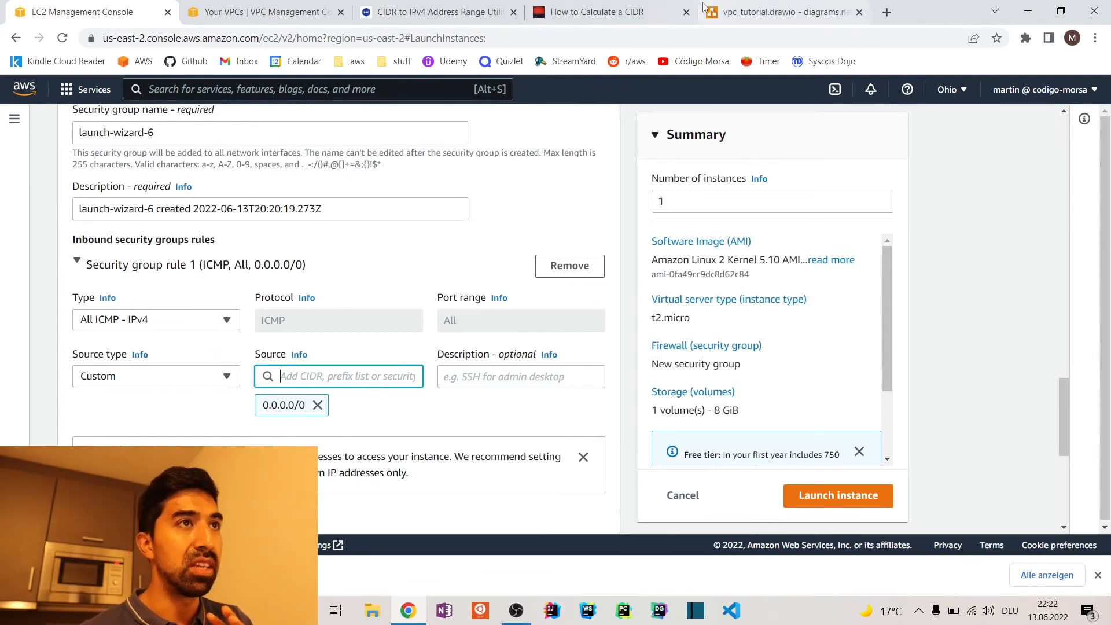
Step: Check the public and private EC2 instances in the vpc_tutorial diagram and return to the launch form
left_click(784, 12)
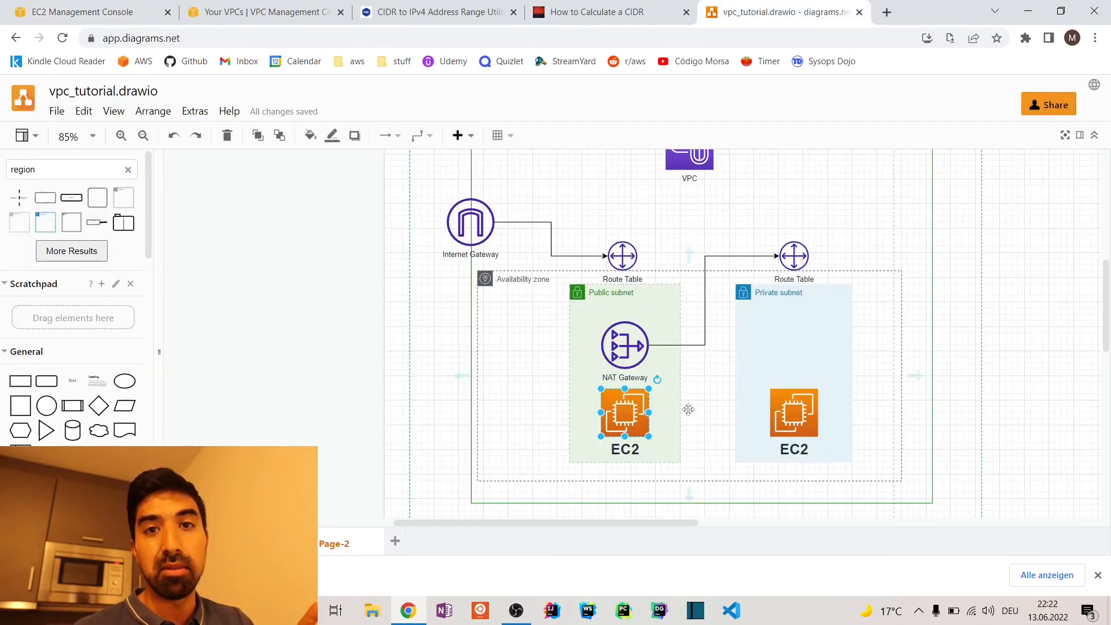
left_click(81, 12)
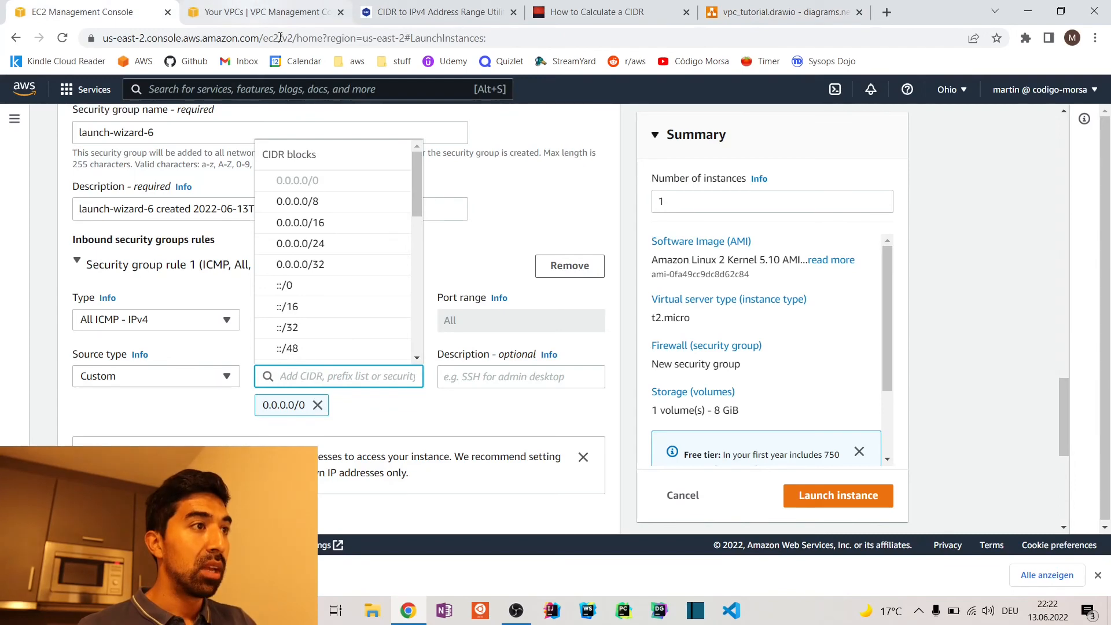
left_click(446, 408)
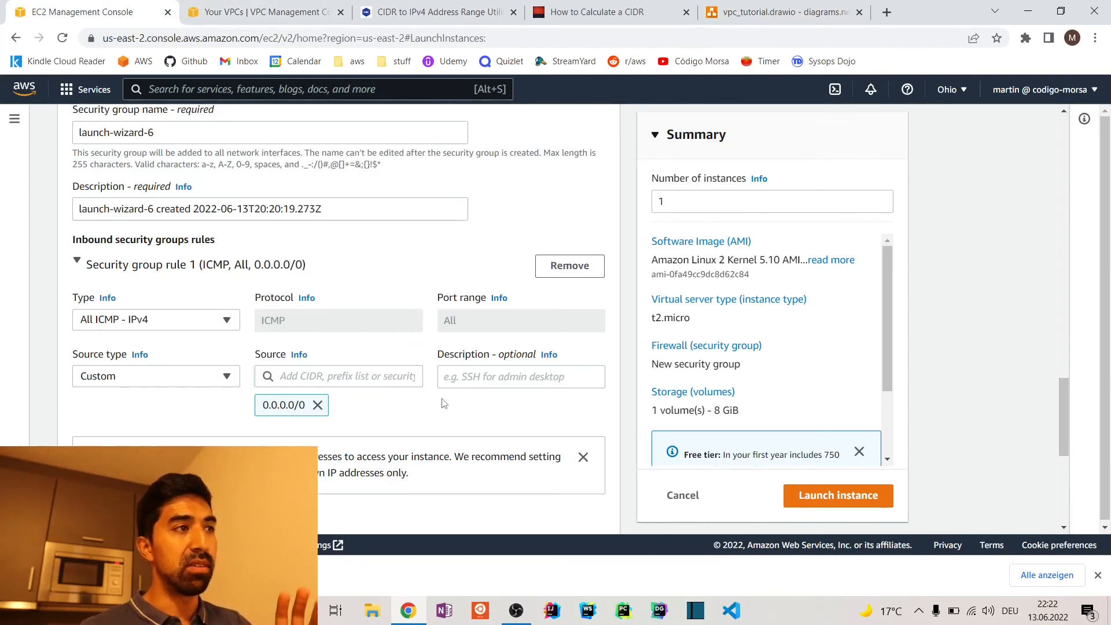
Step: Launch PrivateInstance with the default storage, and refresh the EC2 instances list
scroll(457, 411, "down", 1)
scroll(457, 410, "down", 4)
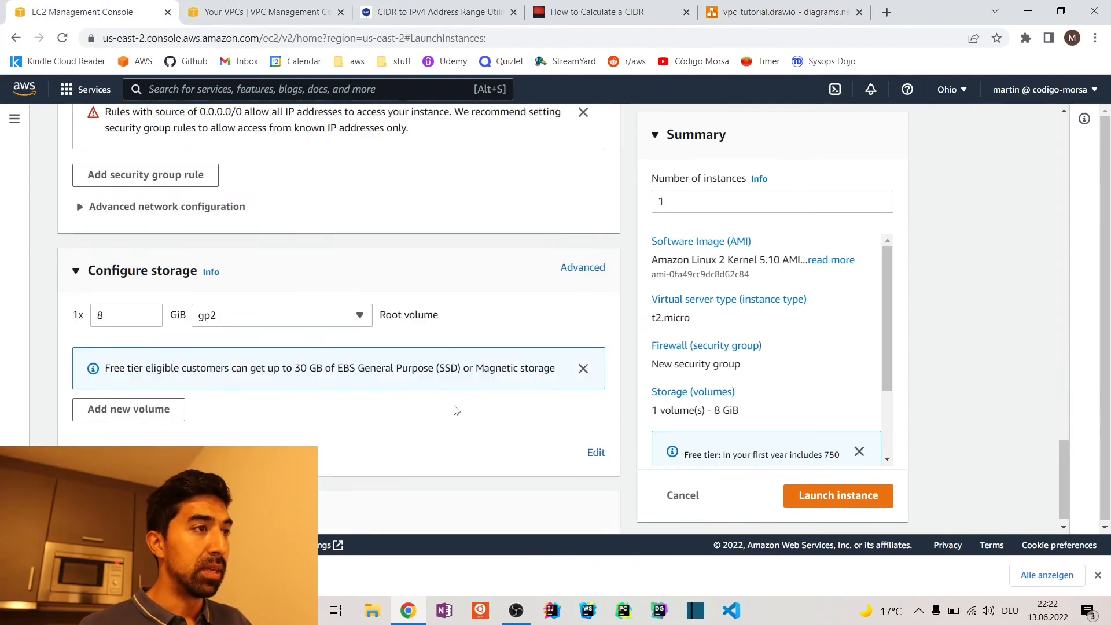
left_click(869, 491)
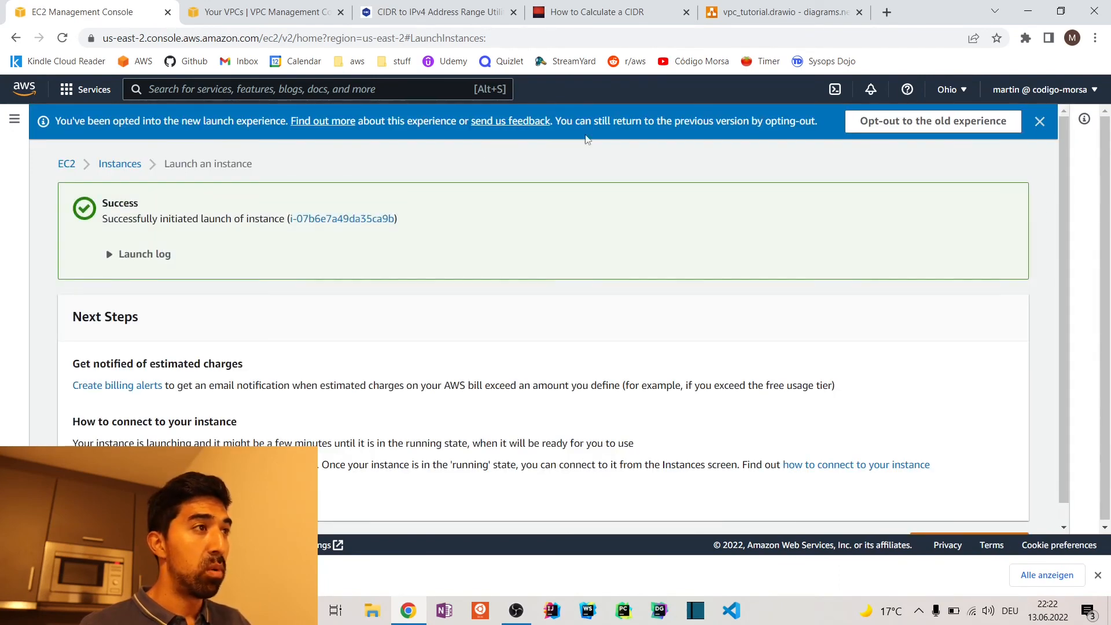
left_click(118, 164)
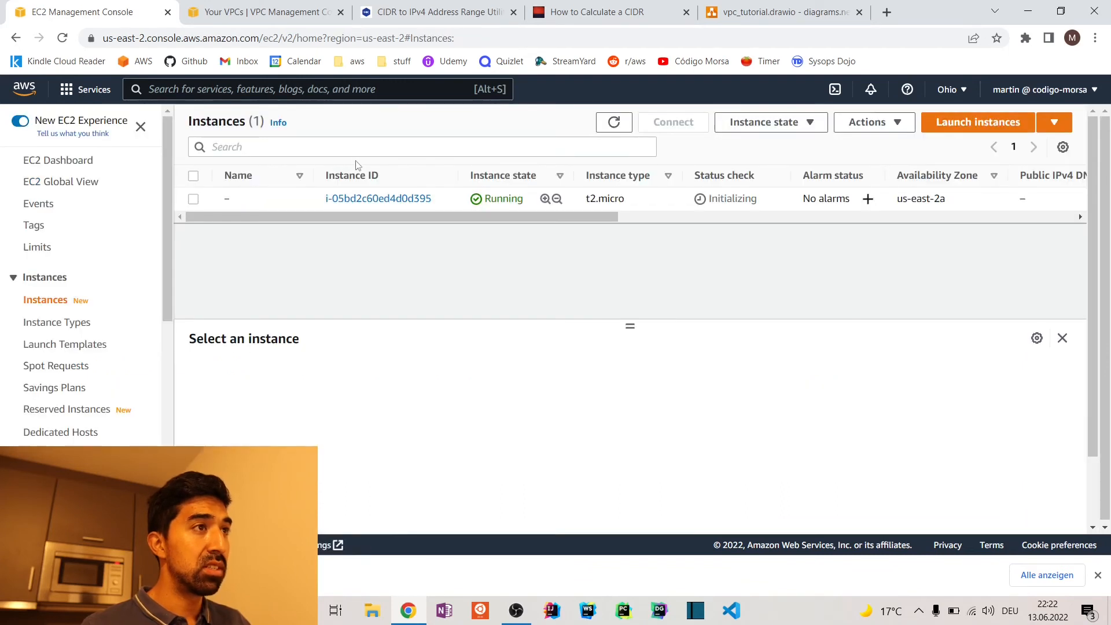
left_click(615, 122)
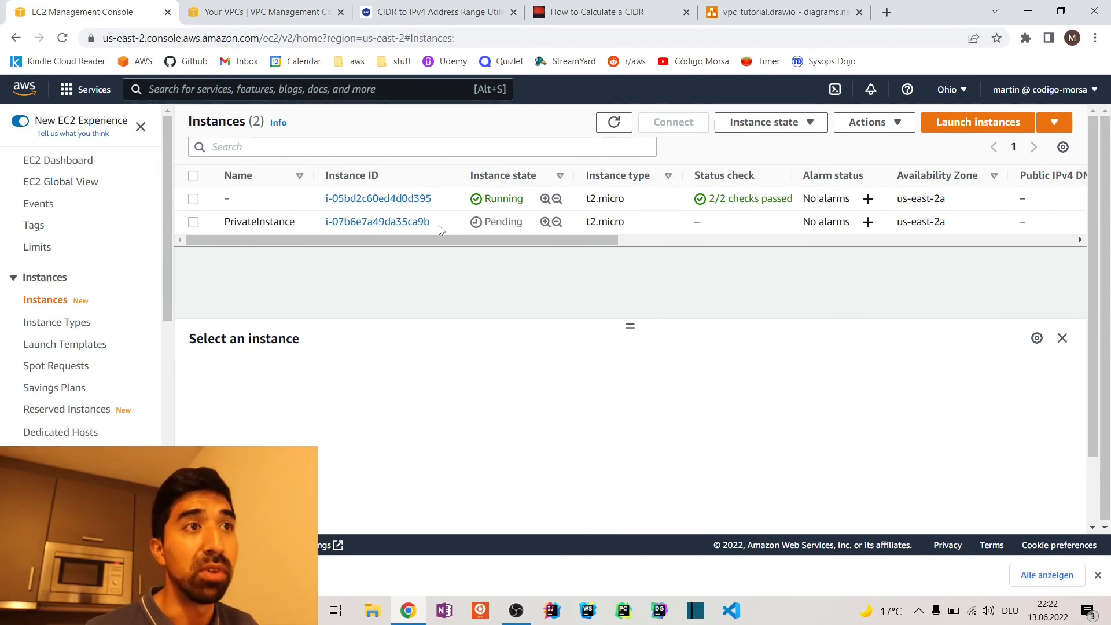
Step: Select the public IPv4 address in the unnamed running instance's details and switch to the Ubuntu 20.04 terminal
left_click(194, 200)
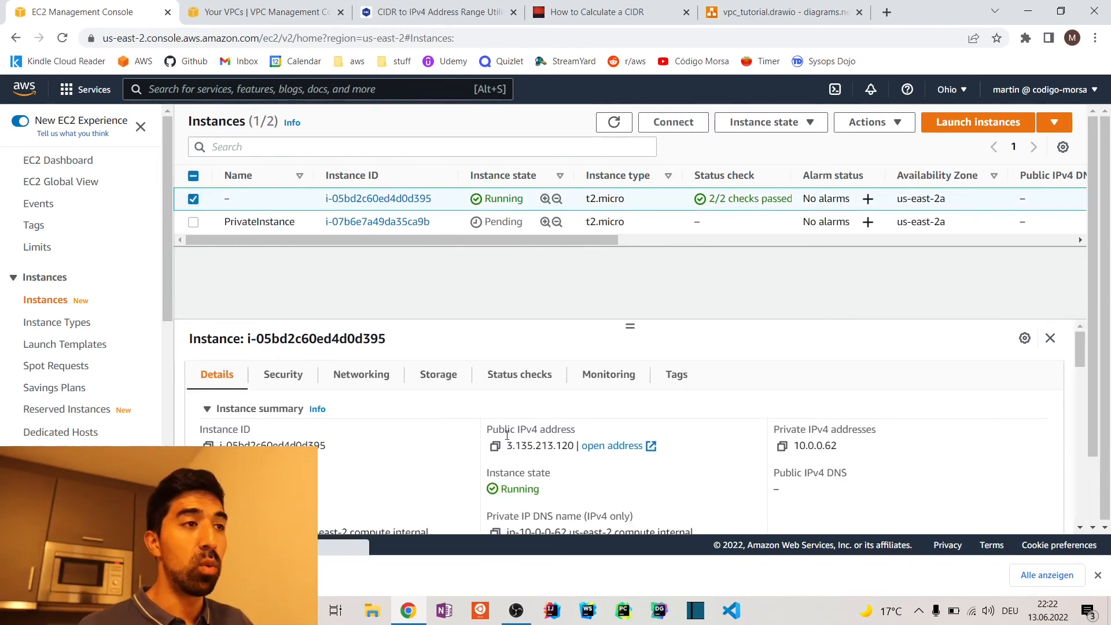
scroll(507, 435, "down", 2)
scroll(505, 445, "up", 2)
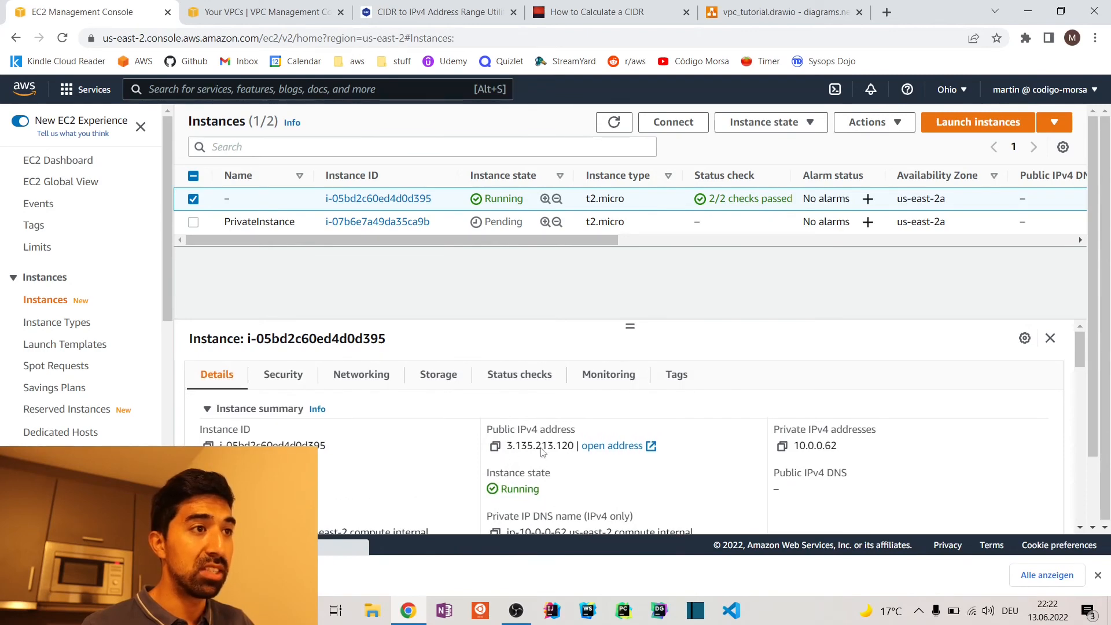
left_click_drag(509, 448, 575, 447)
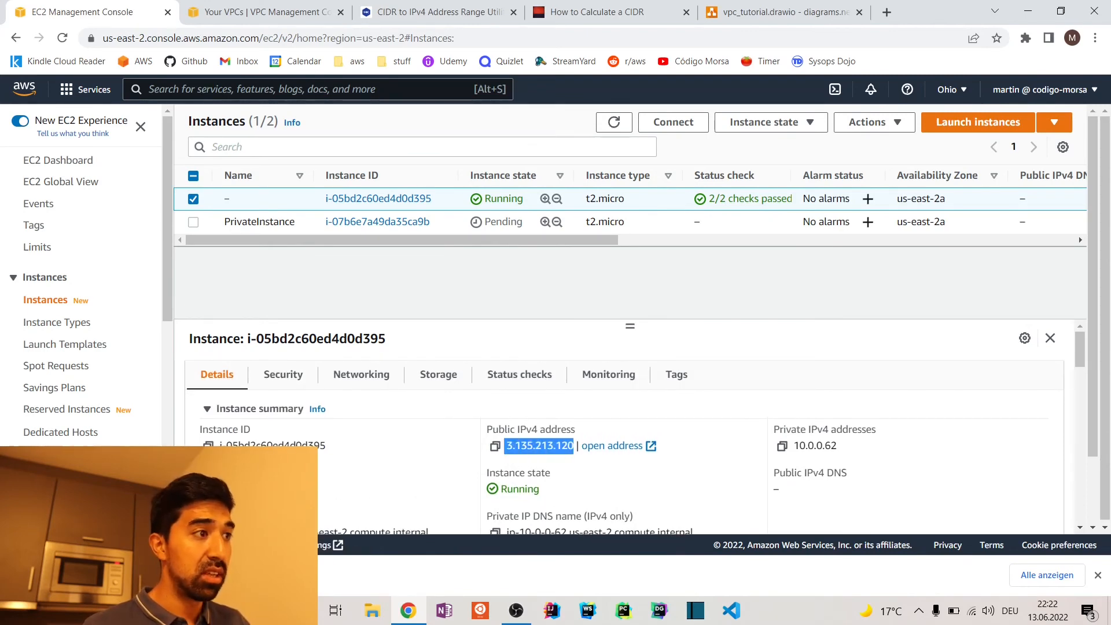
left_click(849, 57)
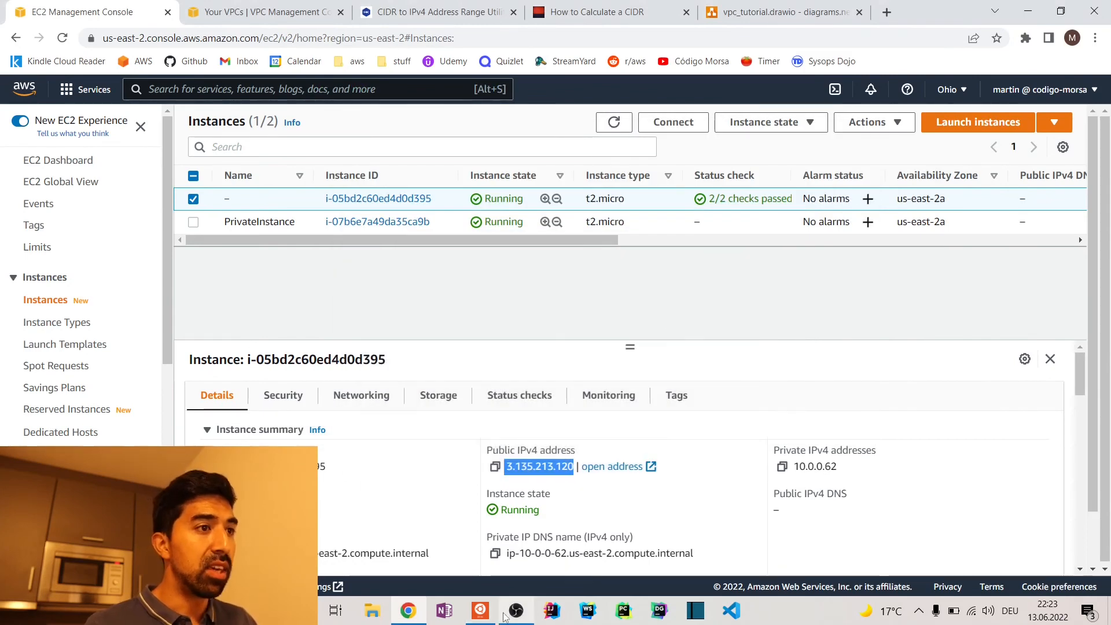
left_click(480, 611)
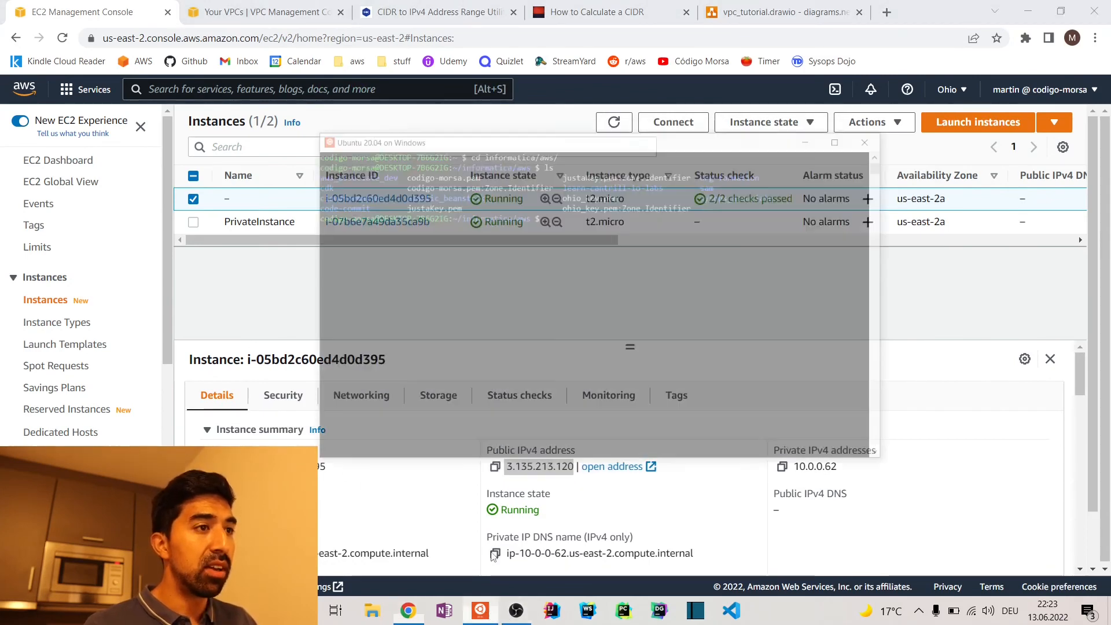
Step: Open the SSH client connection instructions for the unnamed running instance and copy the example SSH command
left_click(847, 66)
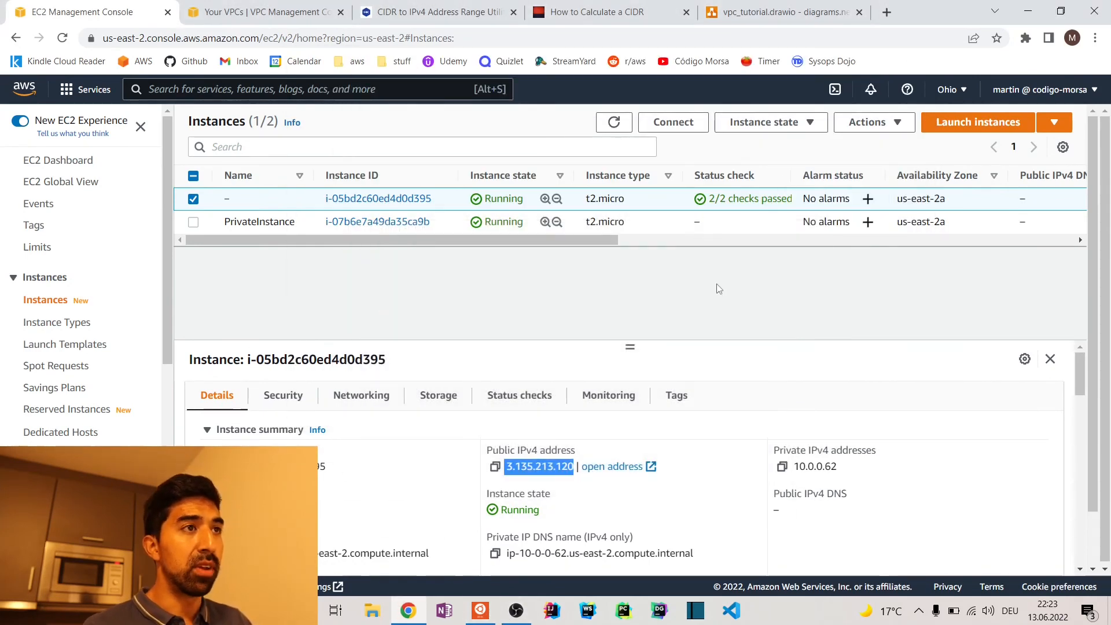
left_click(682, 124)
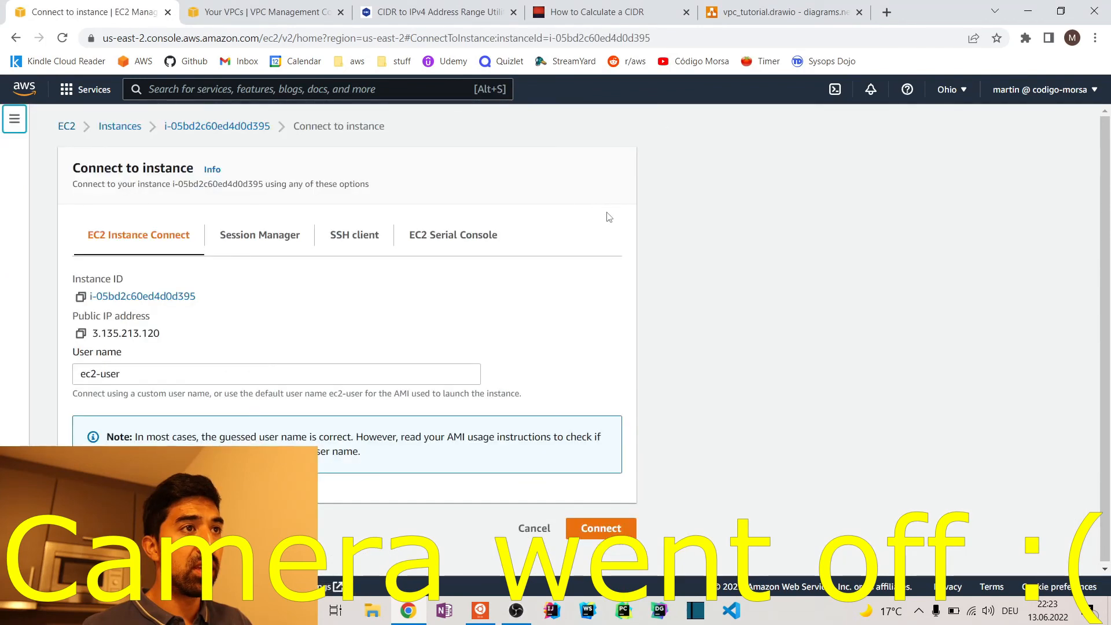
left_click(217, 126)
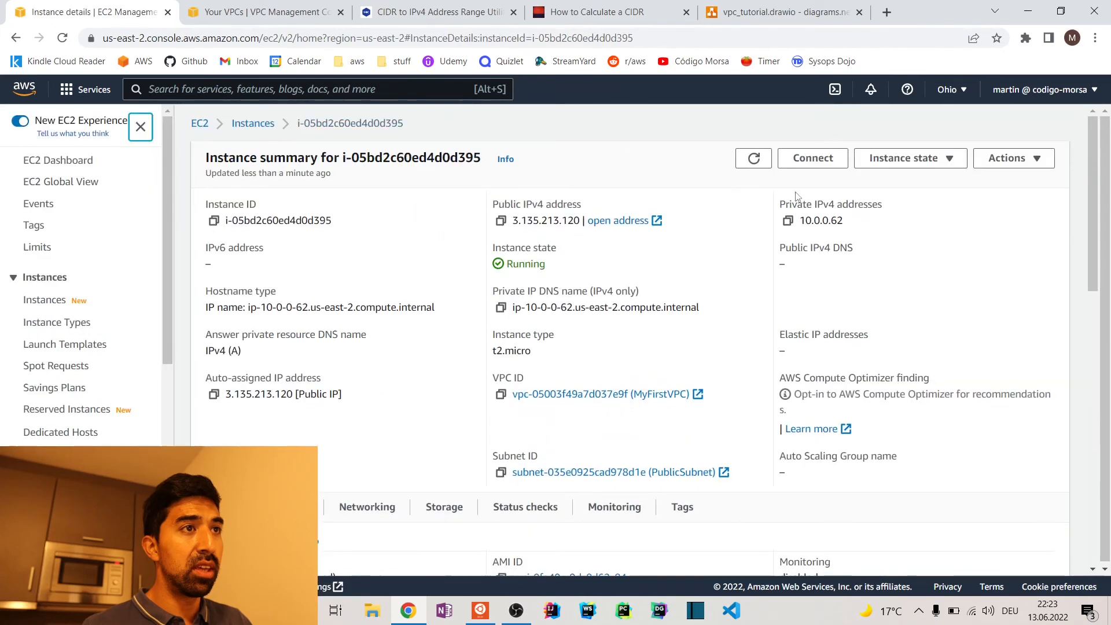
left_click(812, 158)
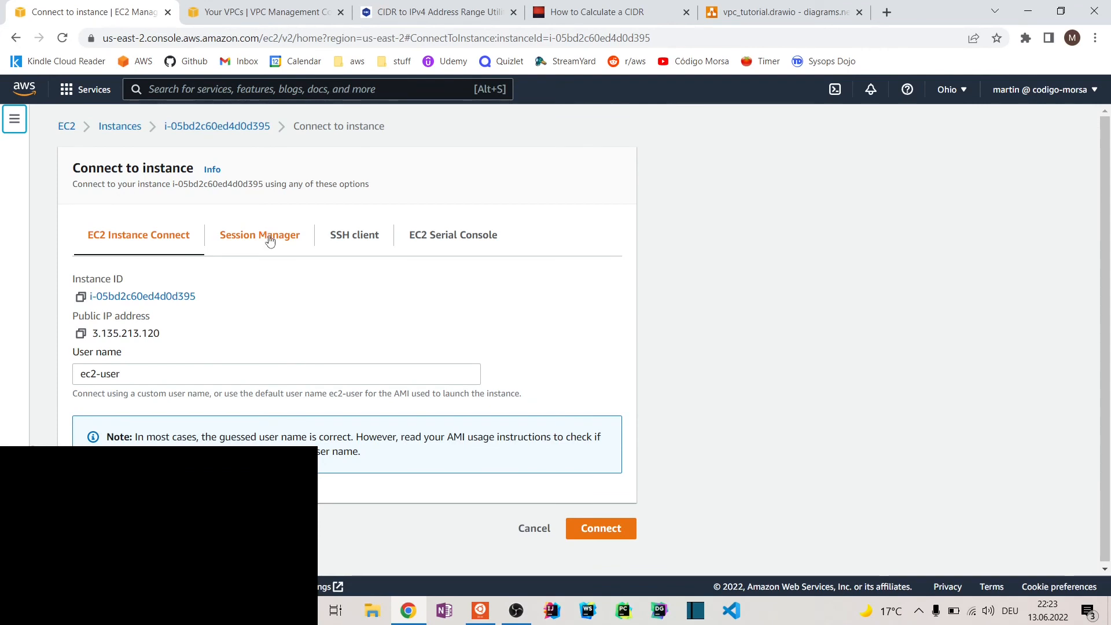
left_click(356, 255)
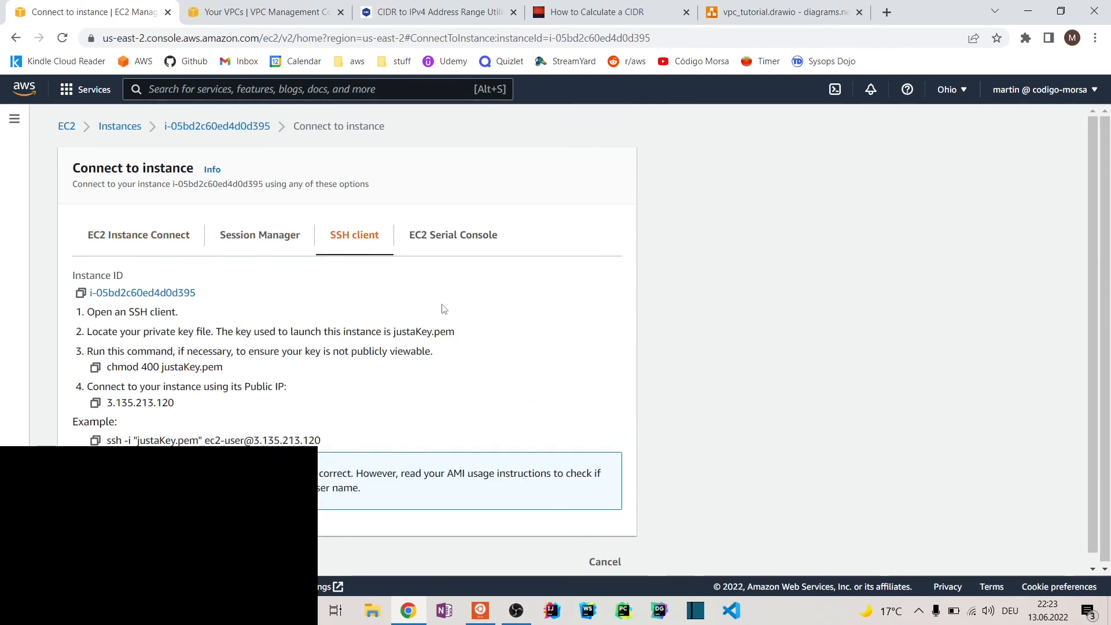
scroll(445, 312, "down", 1)
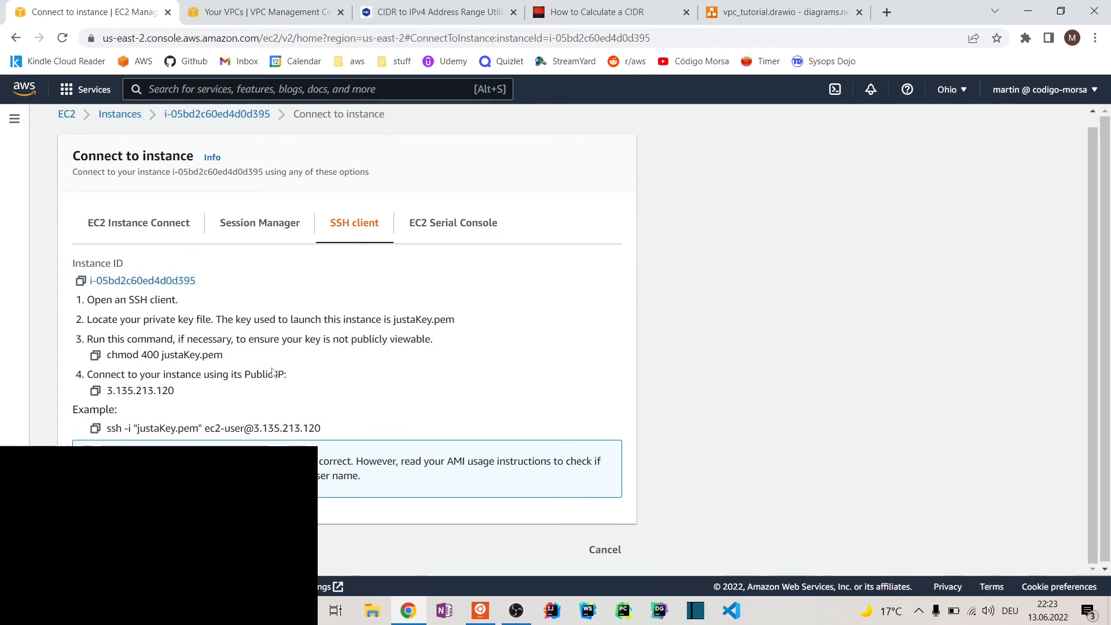
left_click(96, 429)
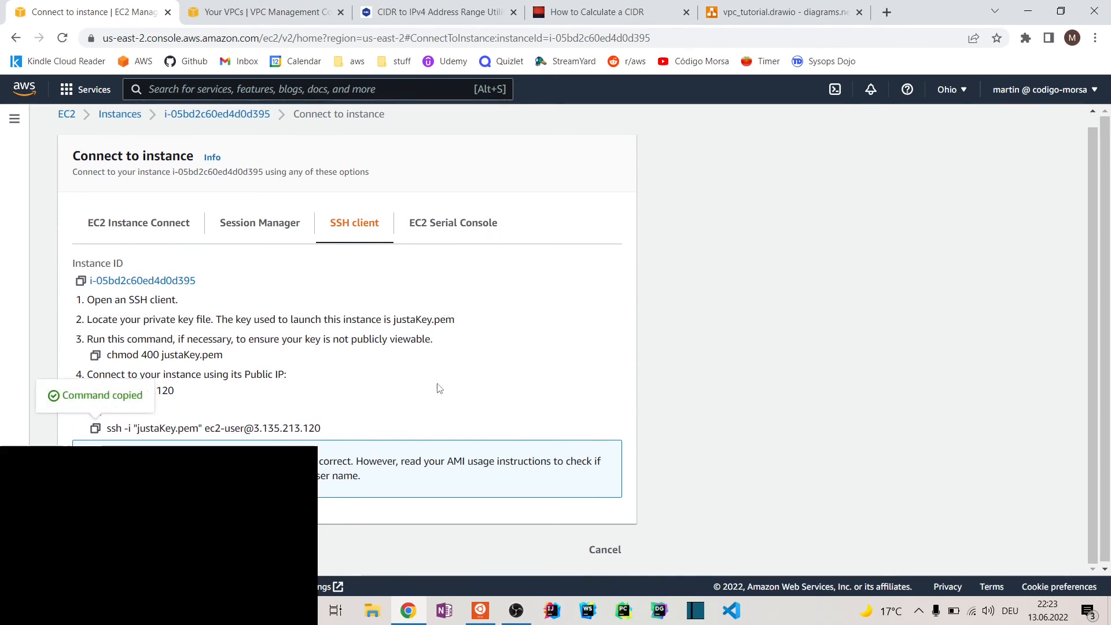
left_click(481, 609)
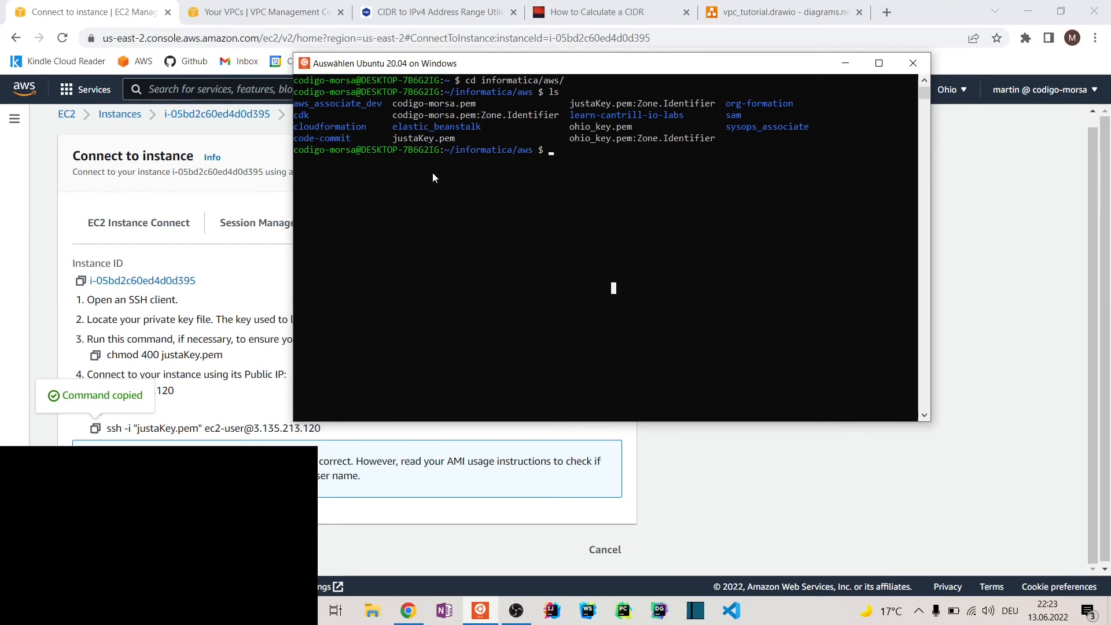
right_click(453, 178)
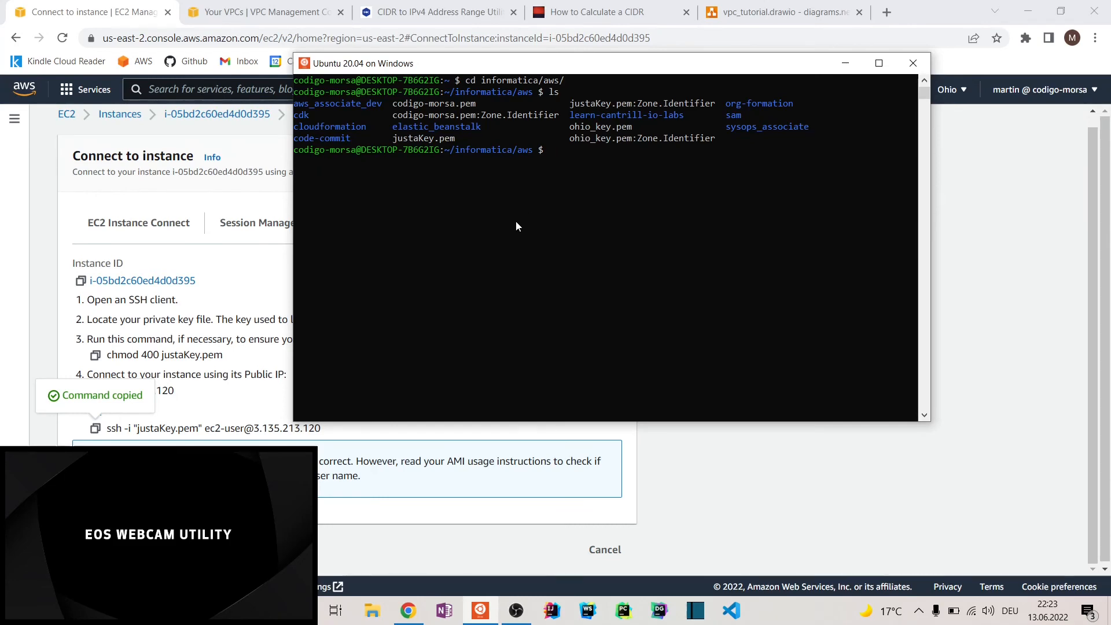
left_click(95, 430)
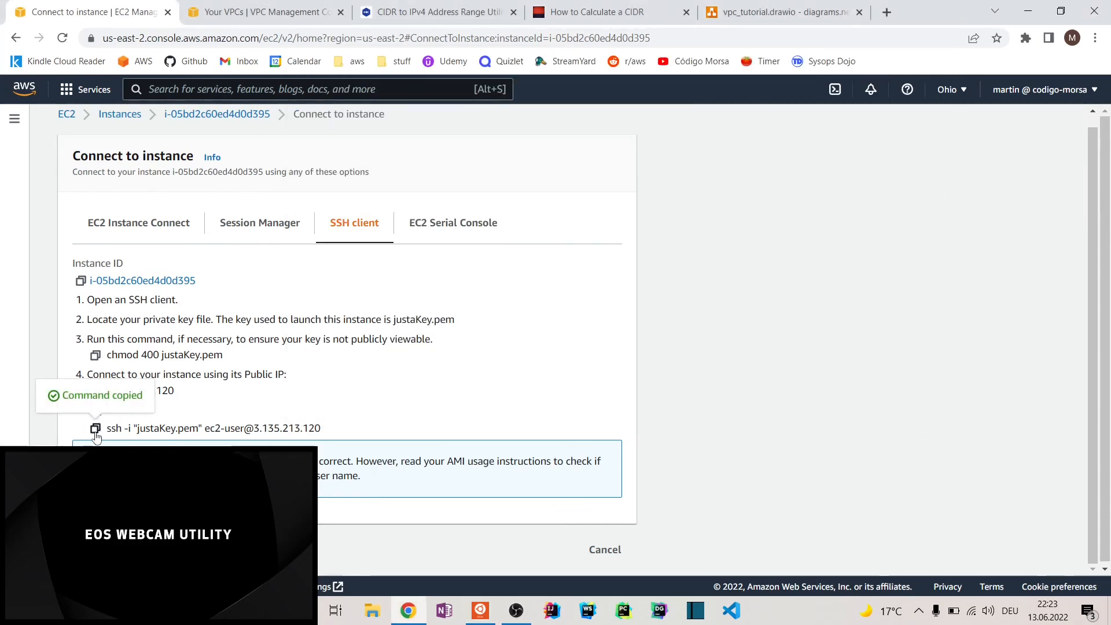
key("alt+Tab")
right_click(417, 313)
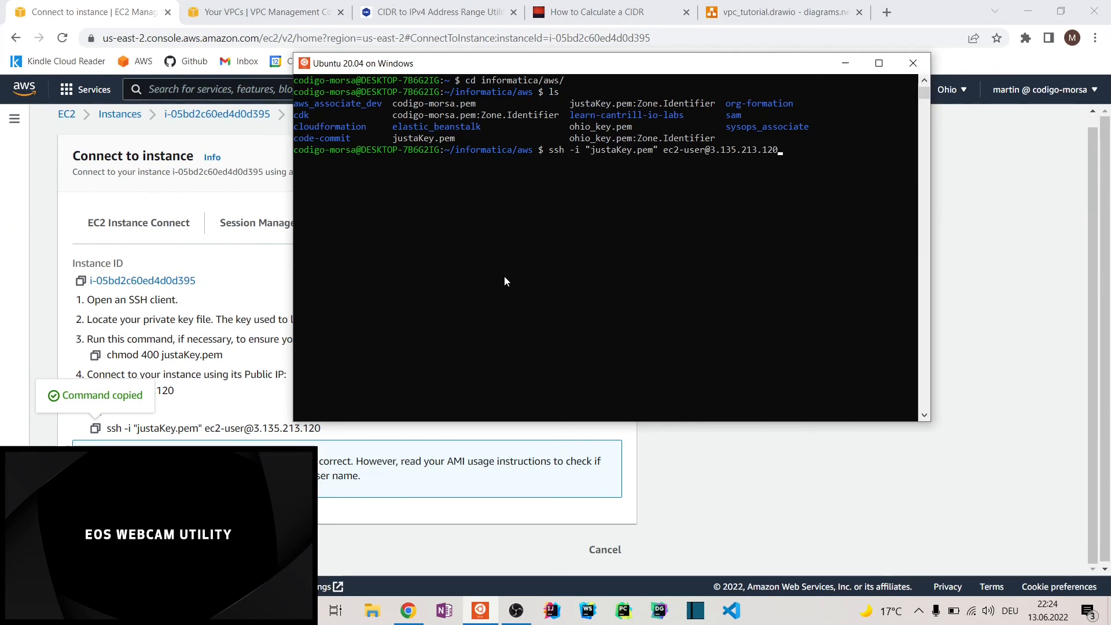
key("Return")
type("yes")
key("Return")
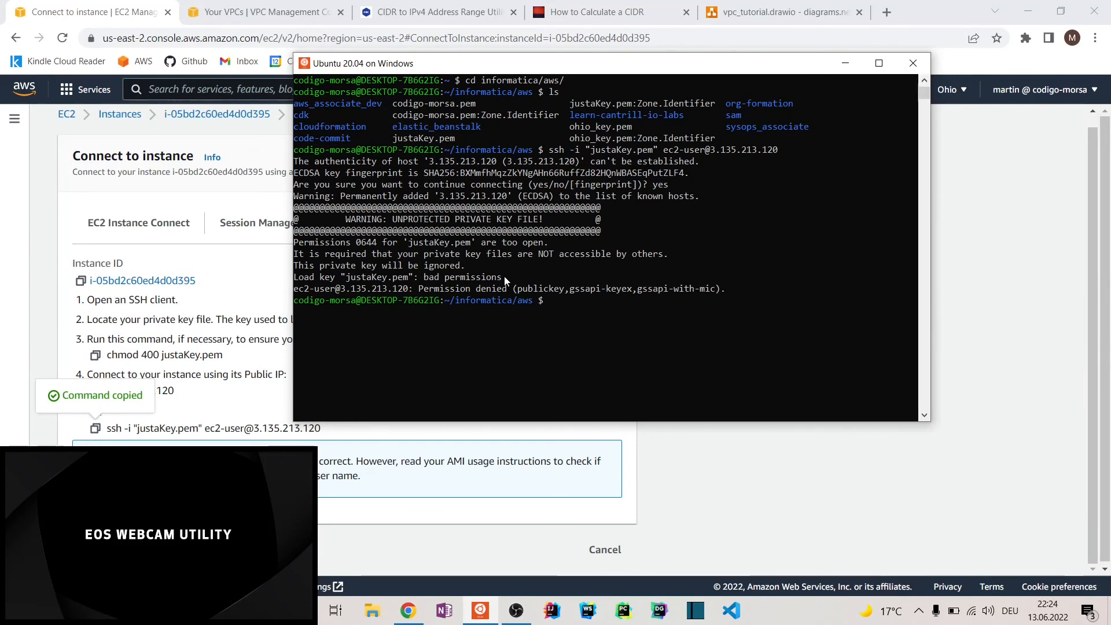
Step: Restrict the key file's permissions with sudo chmod 400 justaKey.pem and enter the sudo password
type("sudo chmo")
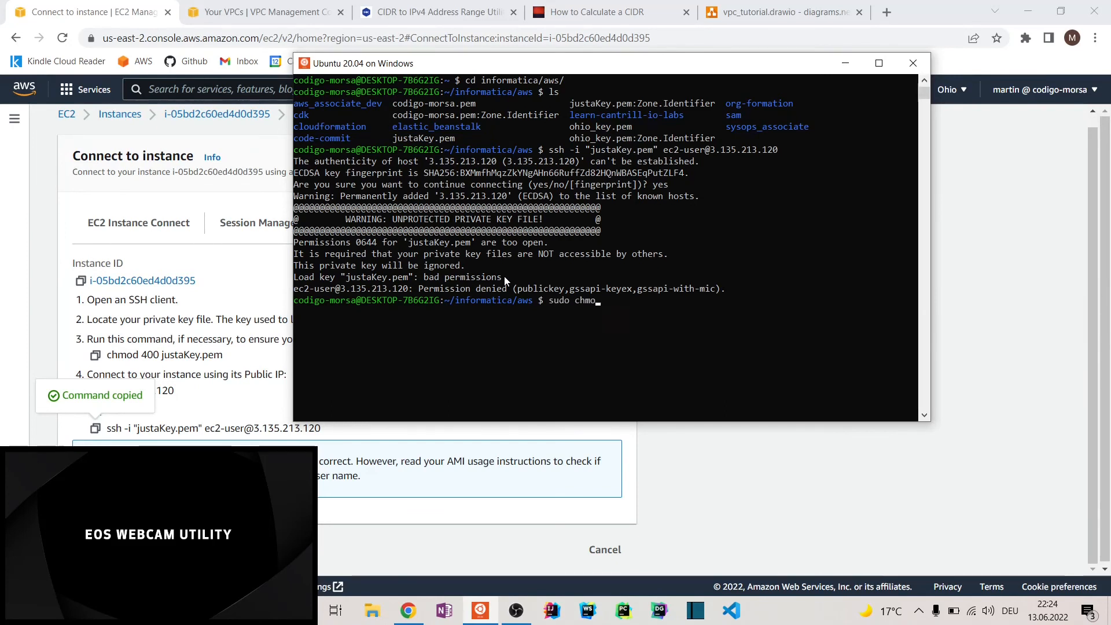
type("d 400 ")
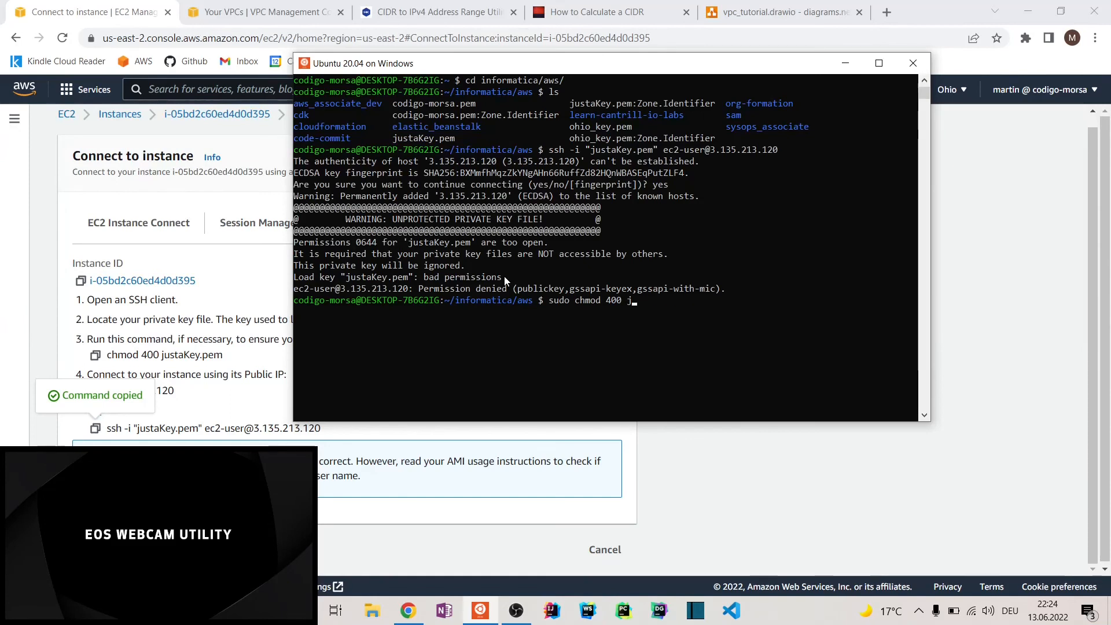
type("justaKey.pem")
key("Return")
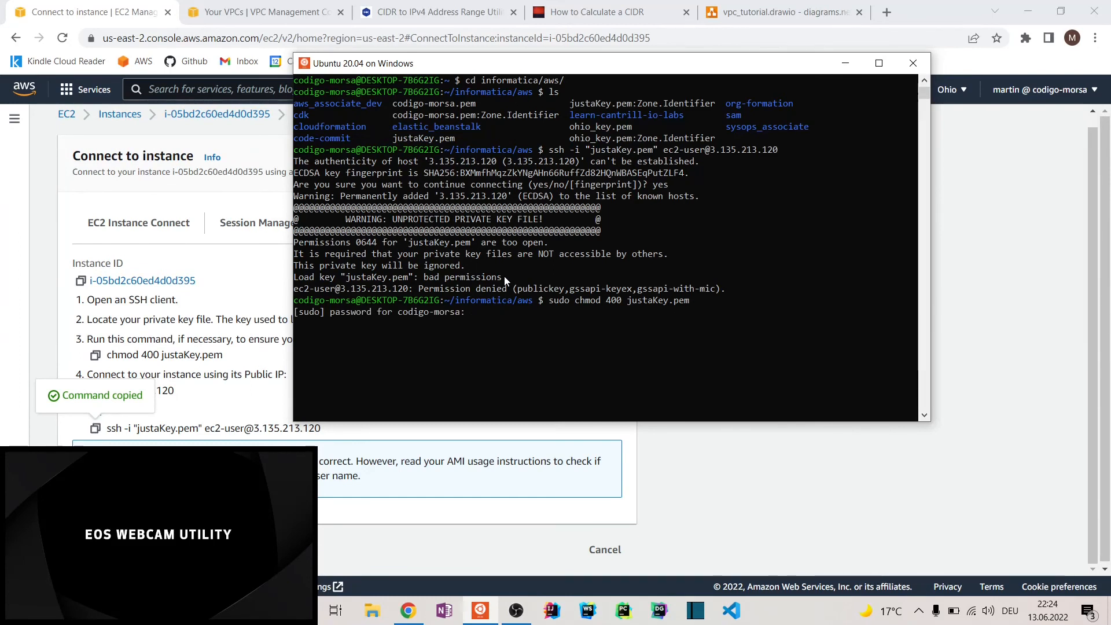
key("Return")
right_click(504, 276)
key("ctrl+l")
key("Return")
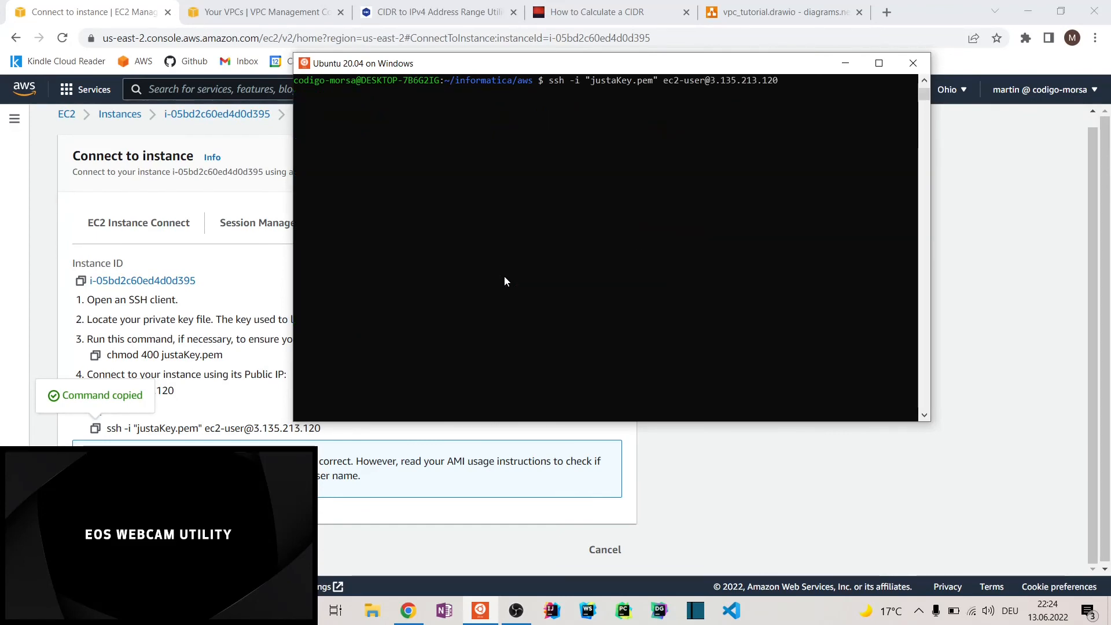
scroll(505, 275, "up", 2)
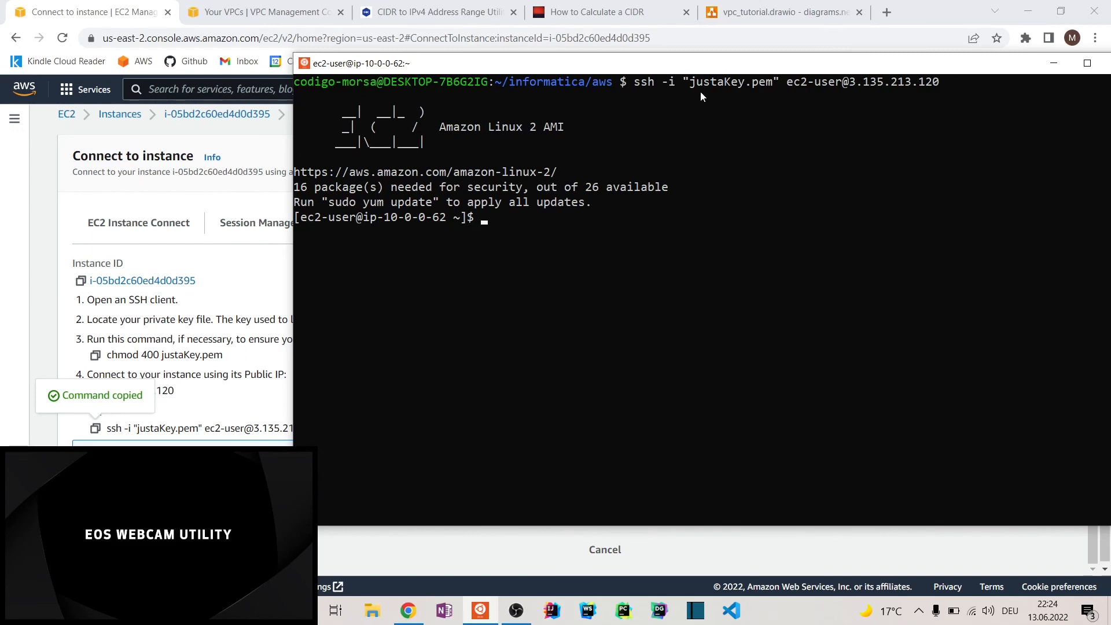
left_click_drag(733, 63, 625, 50)
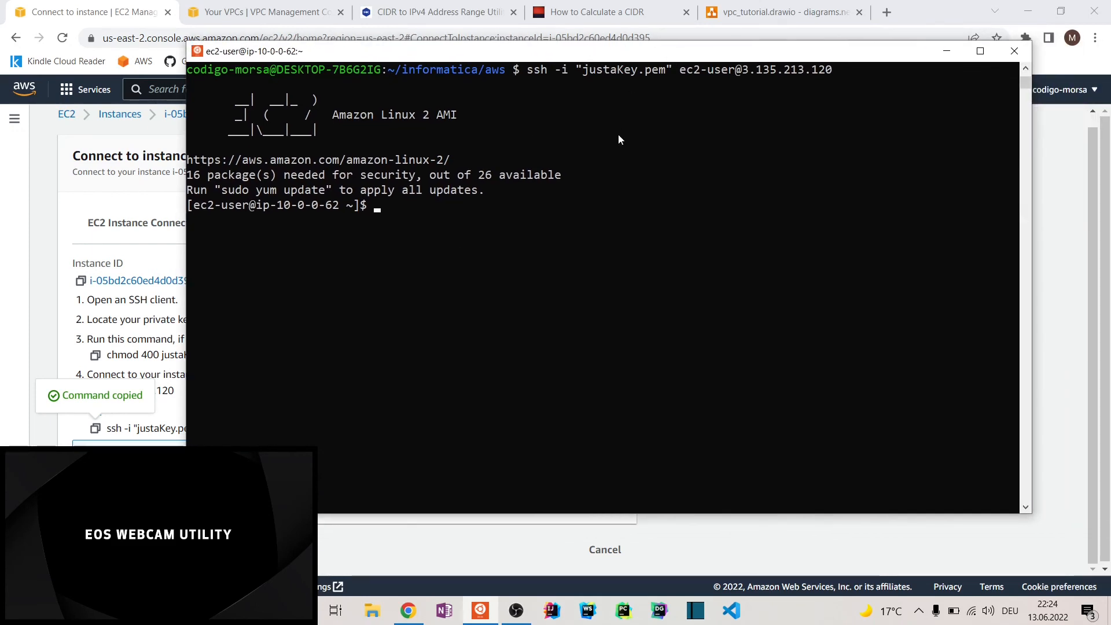
Step: Examine the user name and host address in the connected instance's shell prompt
left_click_drag(193, 205, 347, 212)
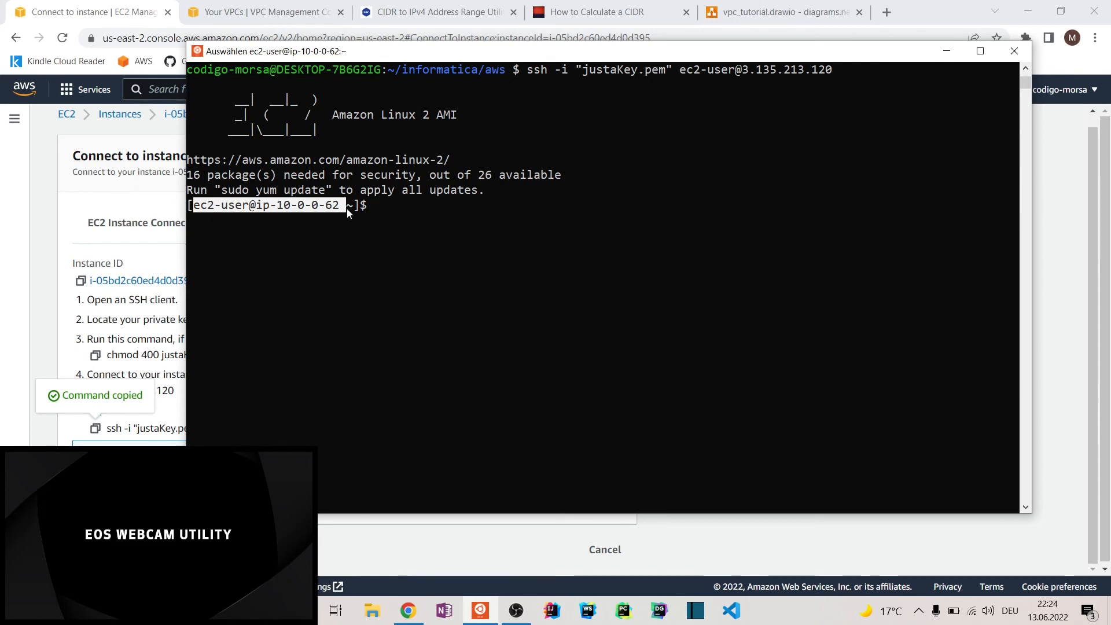
left_click(267, 212)
double_click(261, 208)
left_click(313, 207)
left_click_drag(262, 211, 336, 208)
left_click(440, 238)
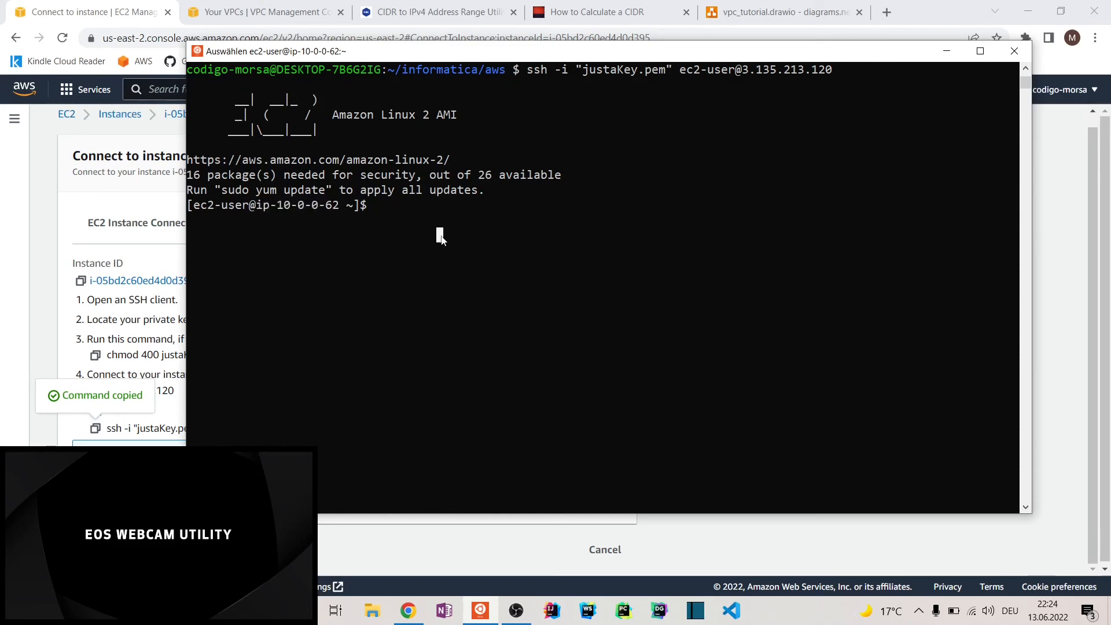
Step: Compare the terminal session with the public subnet's EC2 instance in the vpc_tutorial diagram
left_click(769, 11)
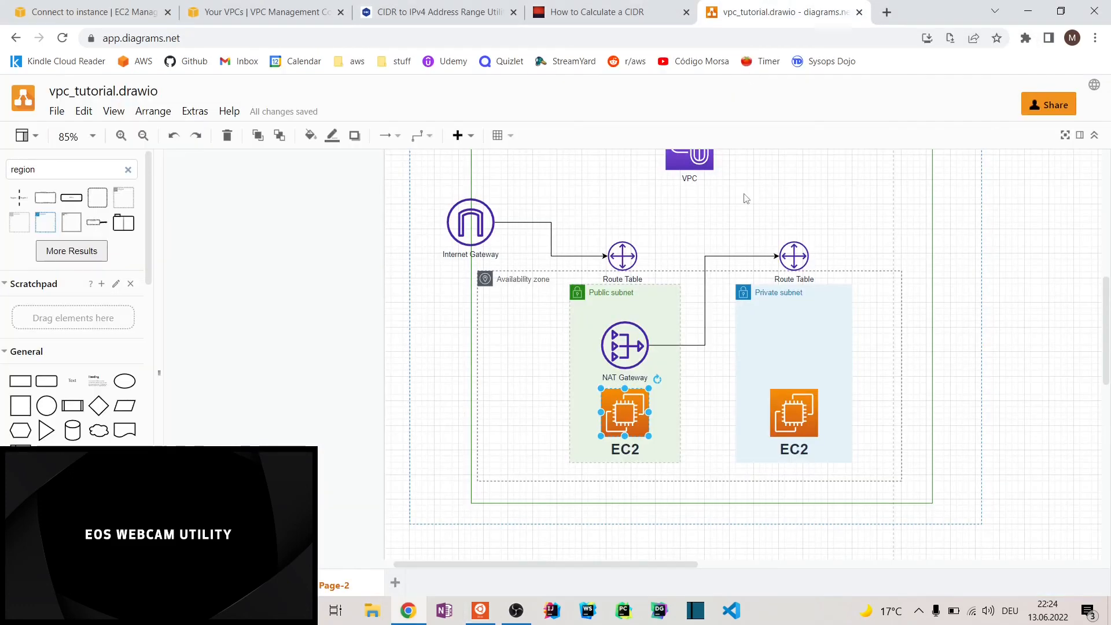
left_click(584, 306)
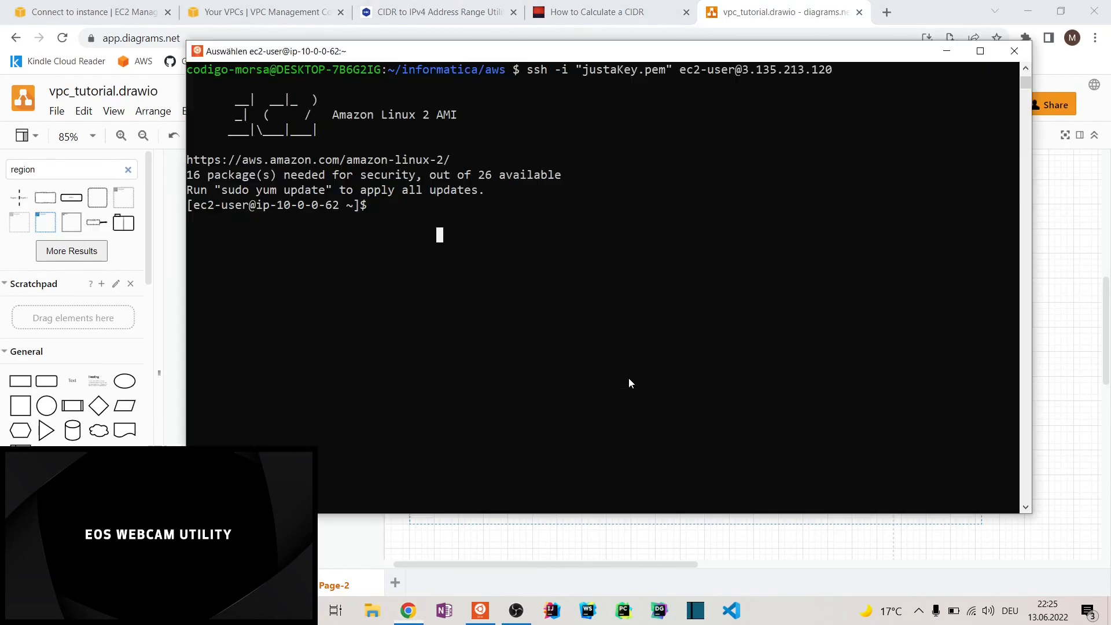
key("alt+Tab")
left_click(604, 357)
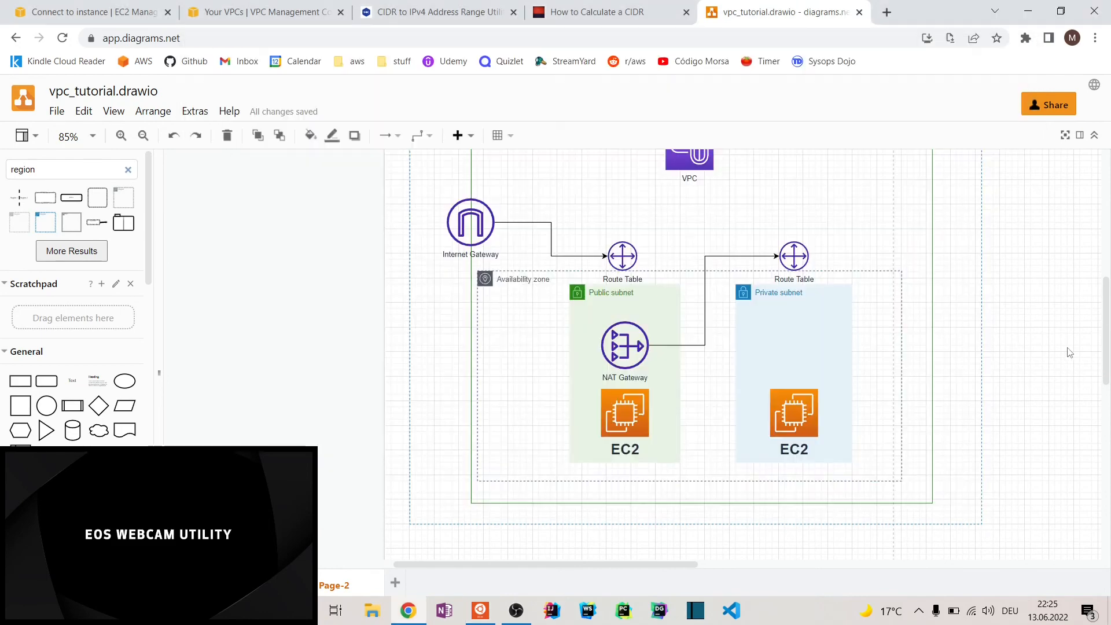
left_click(1072, 354)
Step: Return to the EC2 Instances list, refresh it, and check the Public IPv4 address field in PrivateInstance's enlarged details pane
left_click(212, 5)
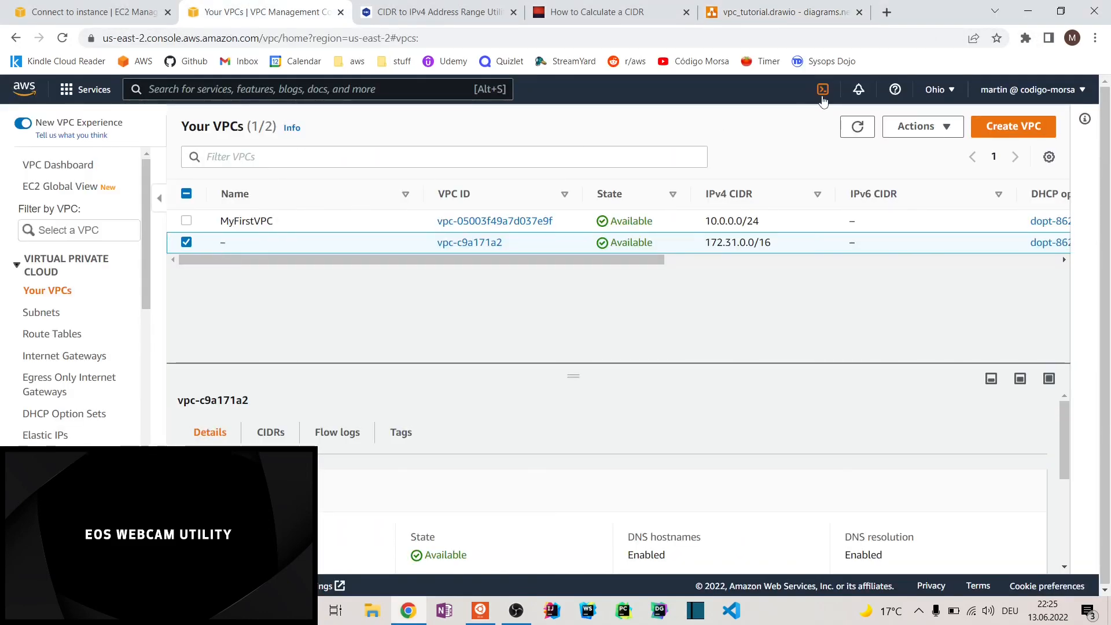
left_click(94, 7)
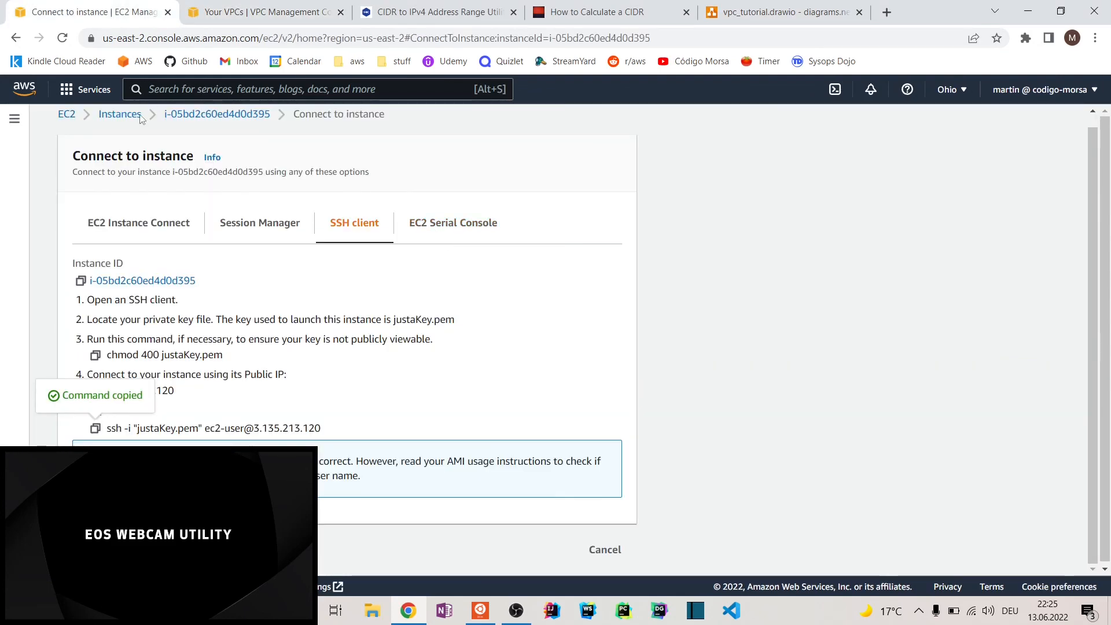
left_click(125, 114)
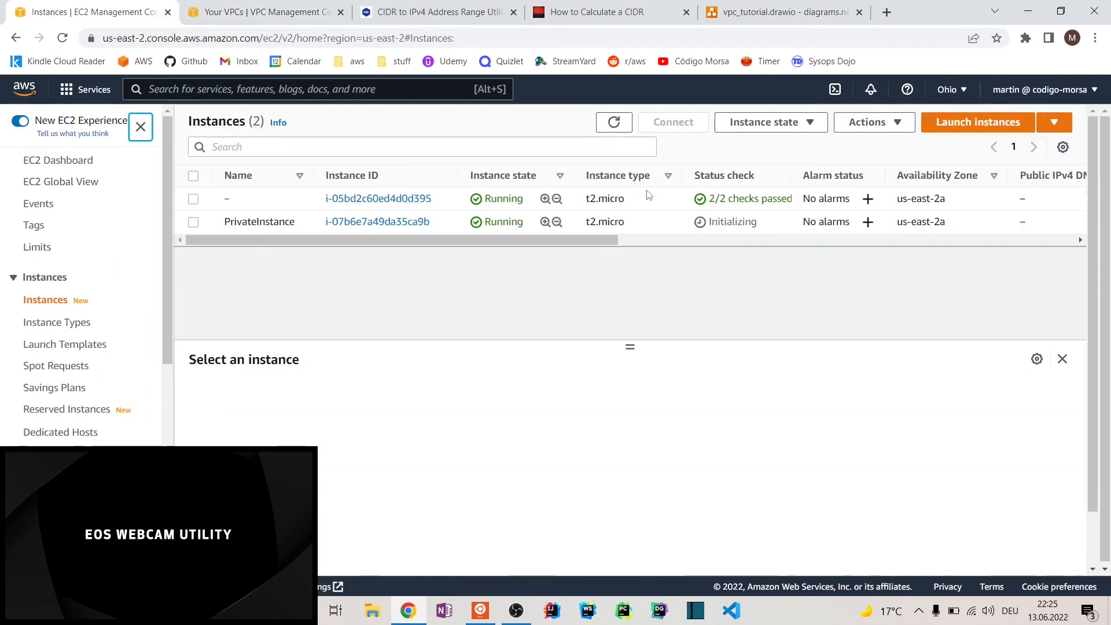
left_click(616, 123)
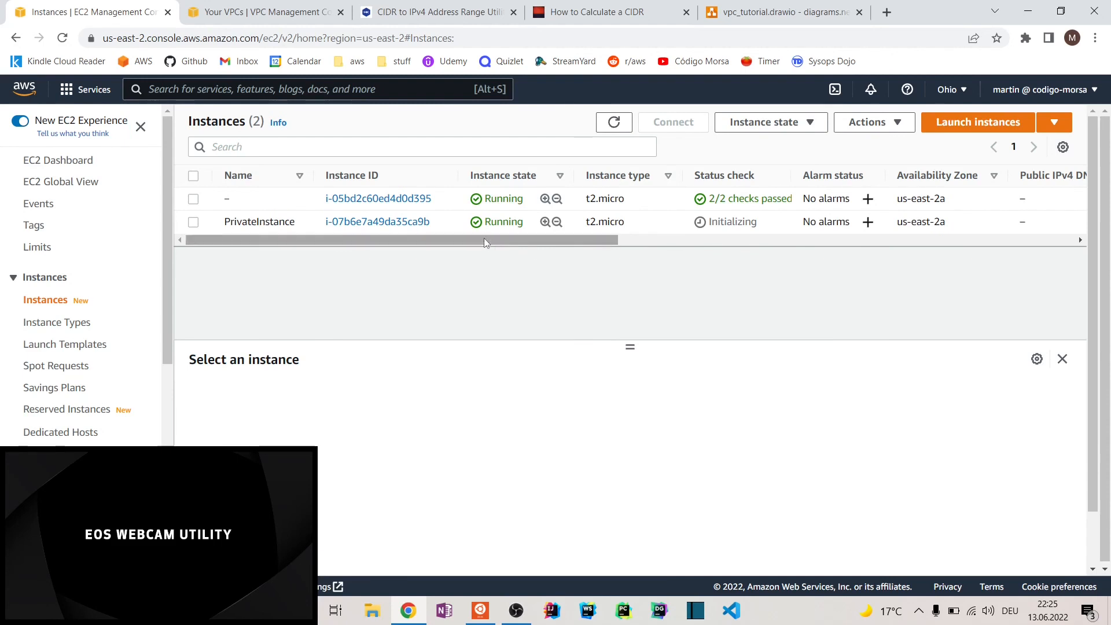
left_click(197, 223)
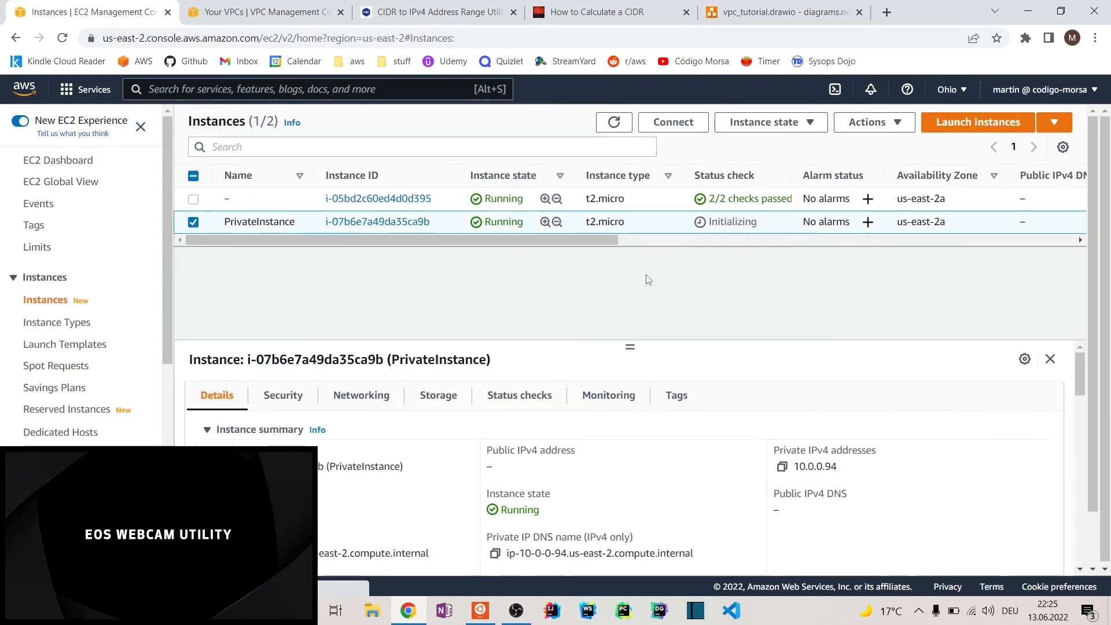
scroll(707, 412, "down", 2)
scroll(707, 413, "up", 2)
left_click_drag(630, 346, 642, 295)
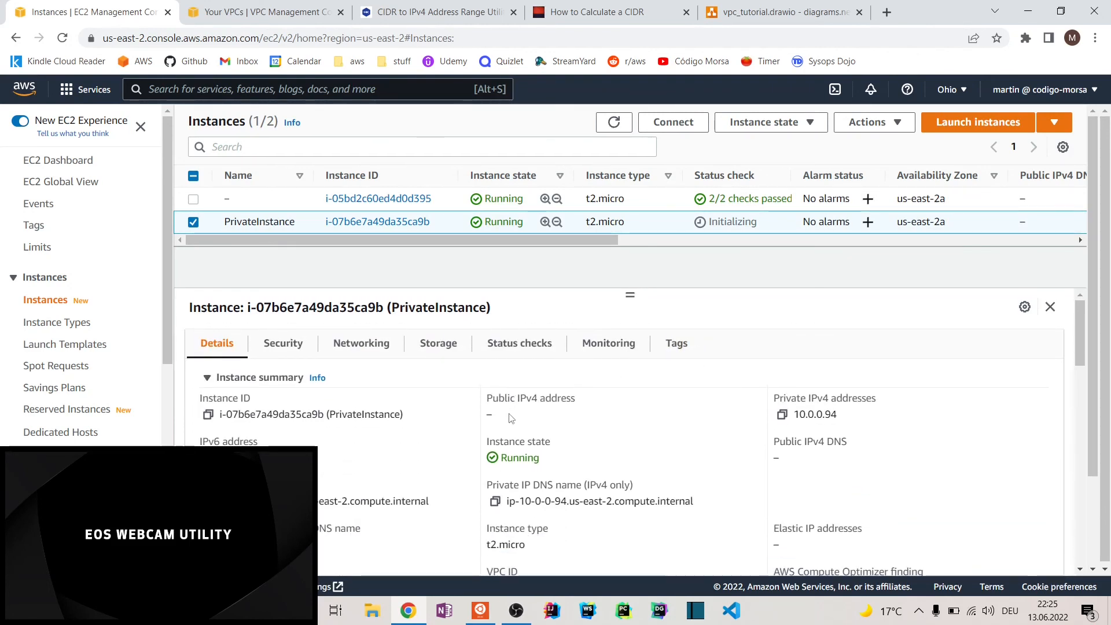
double_click(490, 417)
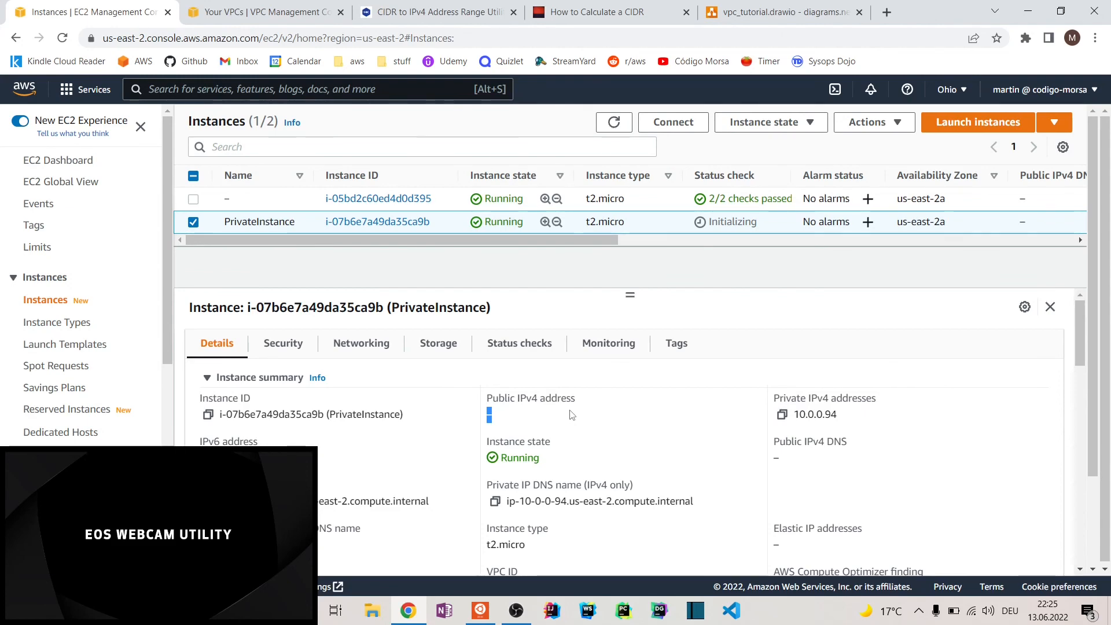
Step: Examine the public and private EC2 instances and their routing in the vpc_tutorial diagram
left_click(798, 11)
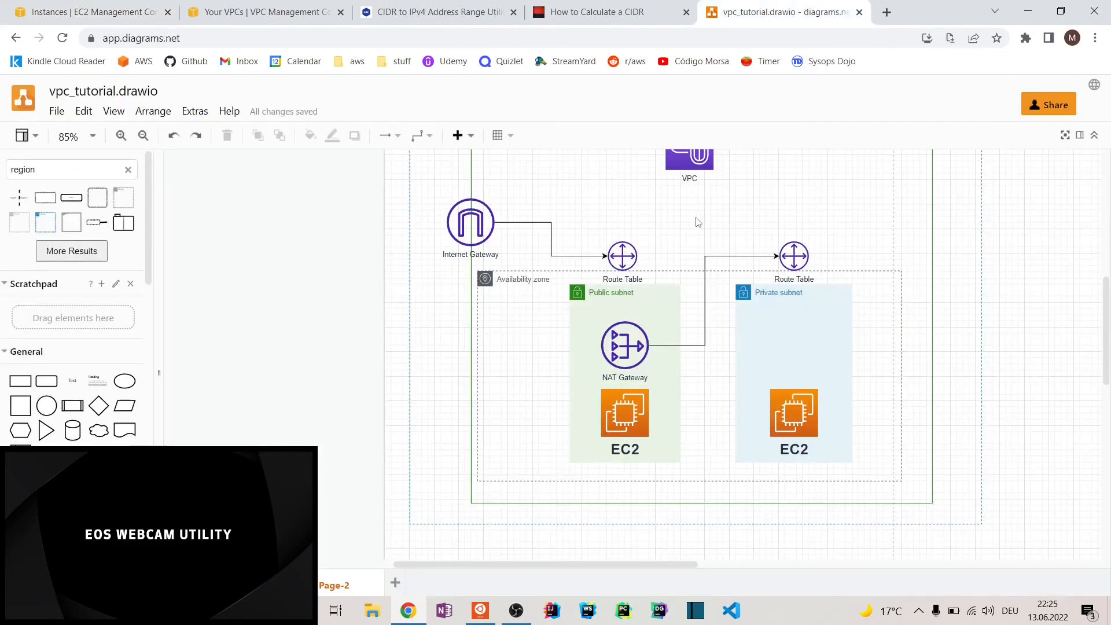
scroll(724, 243, "up", 2)
scroll(749, 261, "down", 2)
scroll(749, 260, "up", 2)
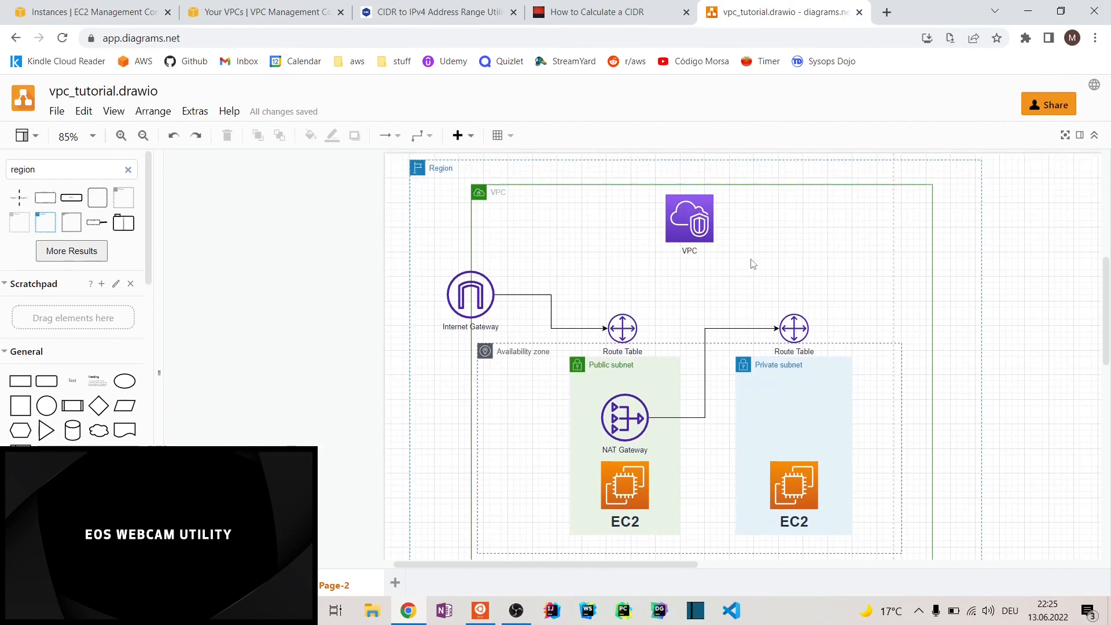
scroll(753, 264, "down", 1)
left_click(636, 423)
scroll(637, 424, "up", 1)
scroll(636, 423, "down", 1)
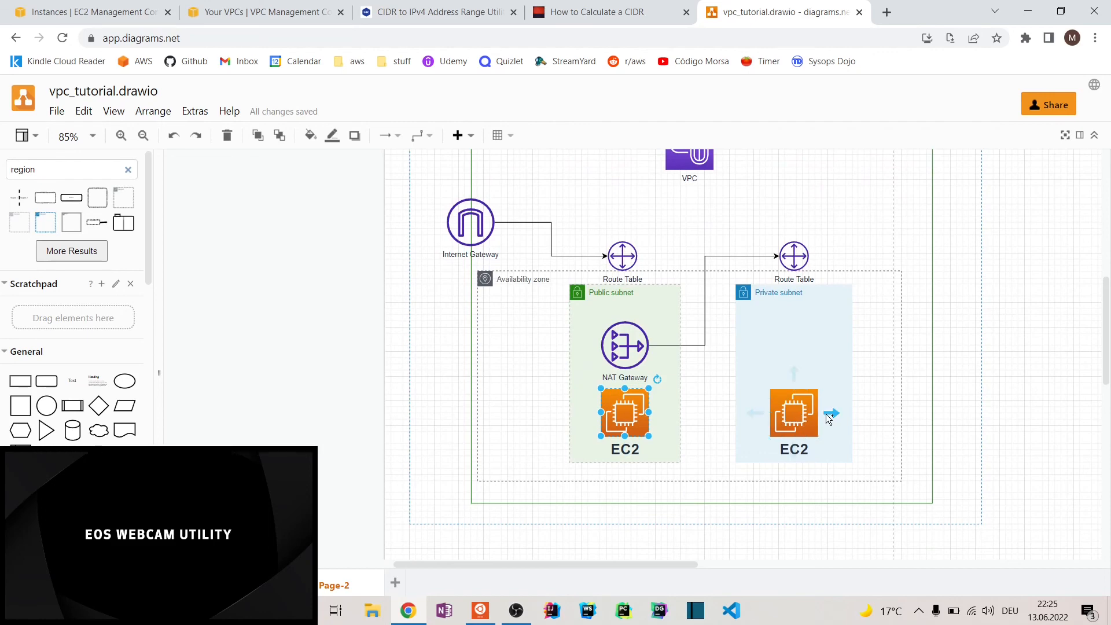
Step: Go back to the Your VPCs list in the VPC console and look over it
left_click(256, 12)
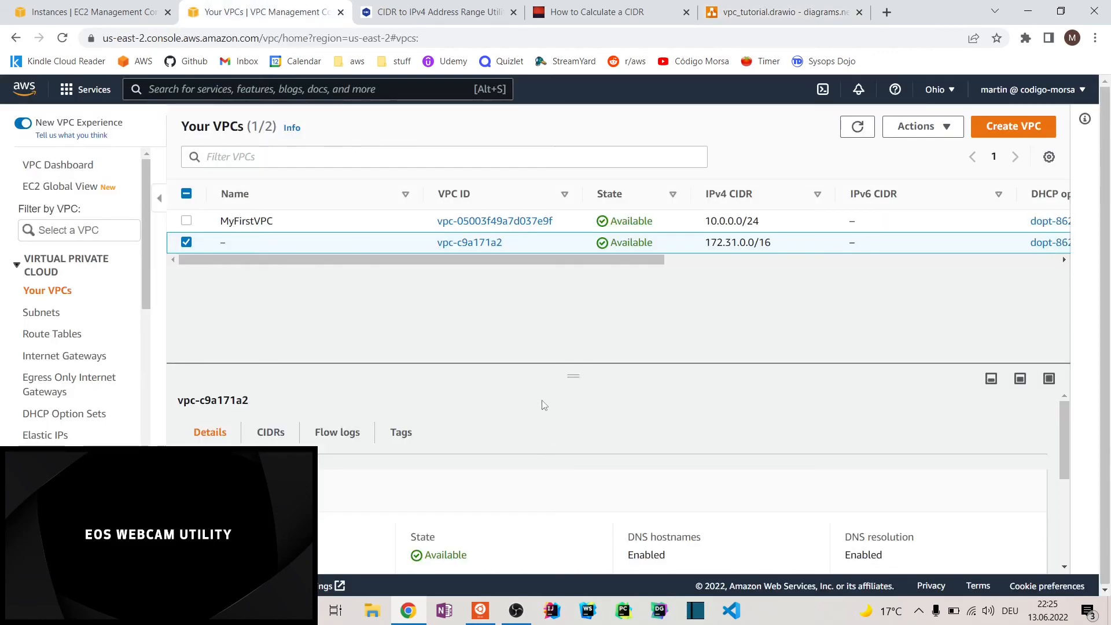
scroll(556, 394, "down", 3)
scroll(572, 466, "up", 1)
scroll(572, 466, "up", 4)
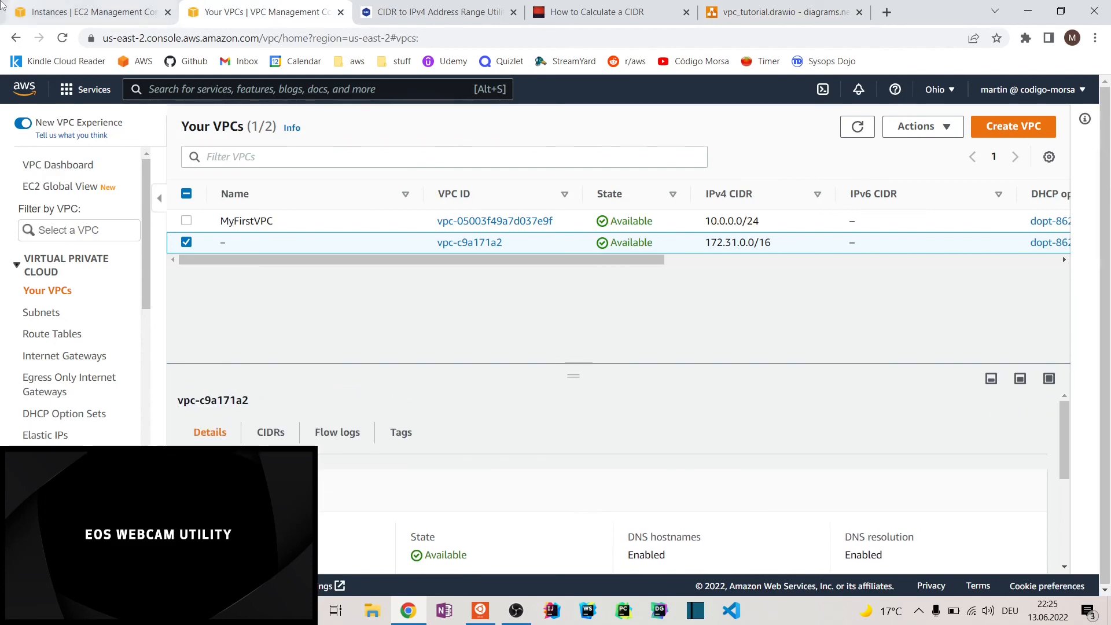
Step: Copy PrivateInstance's private IPv4 address from the EC2 Instances list and ping 10.0.0.94 from the public instance's SSH session
left_click(87, 12)
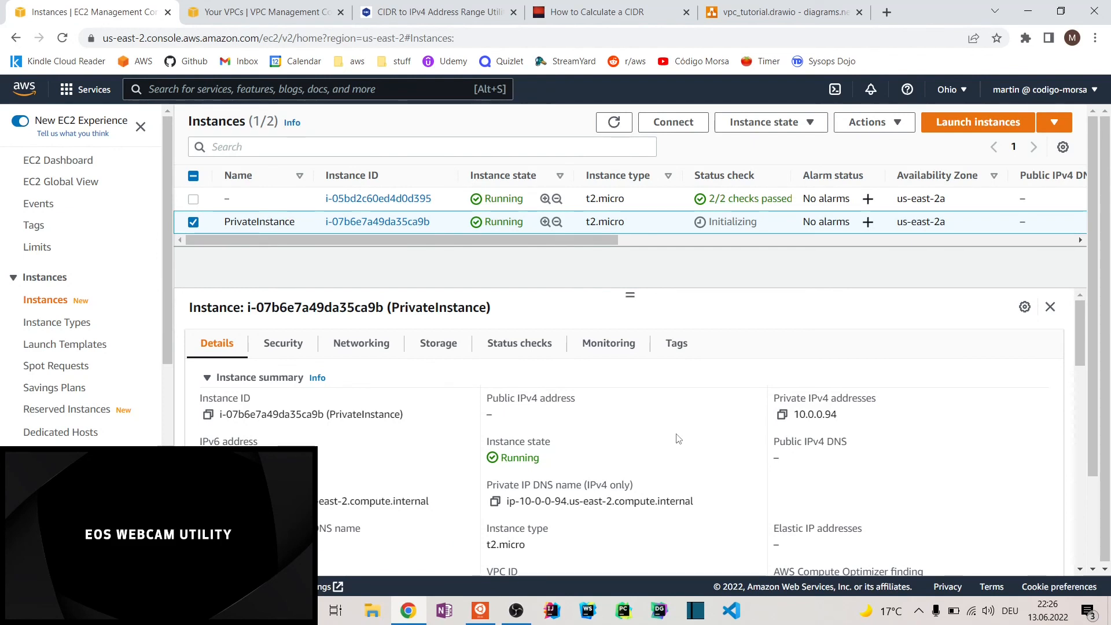
left_click(785, 416)
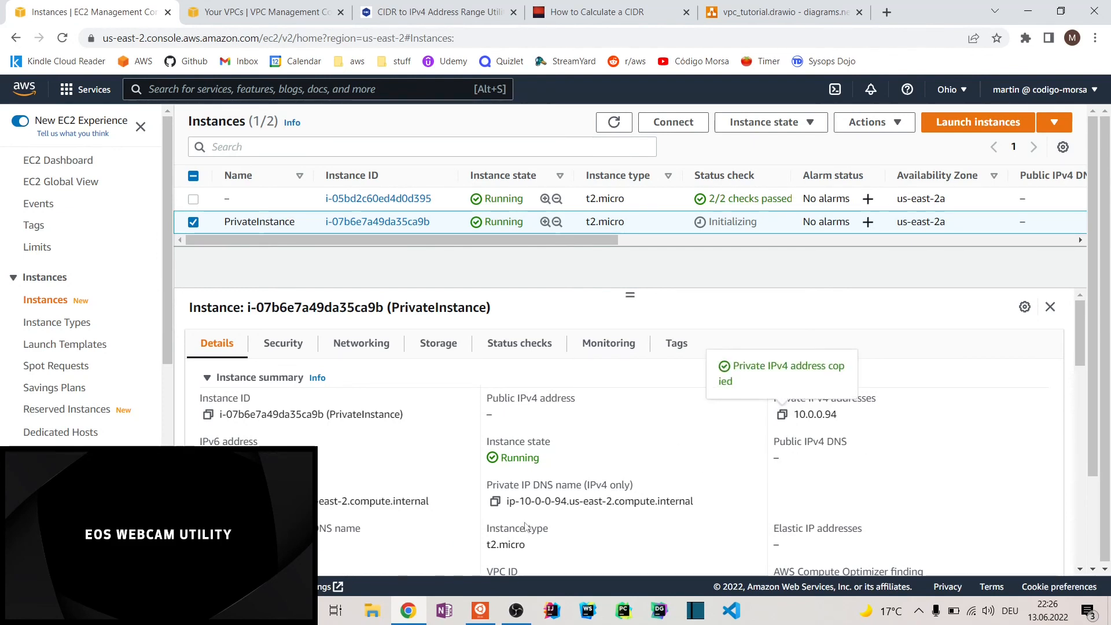
left_click(484, 615)
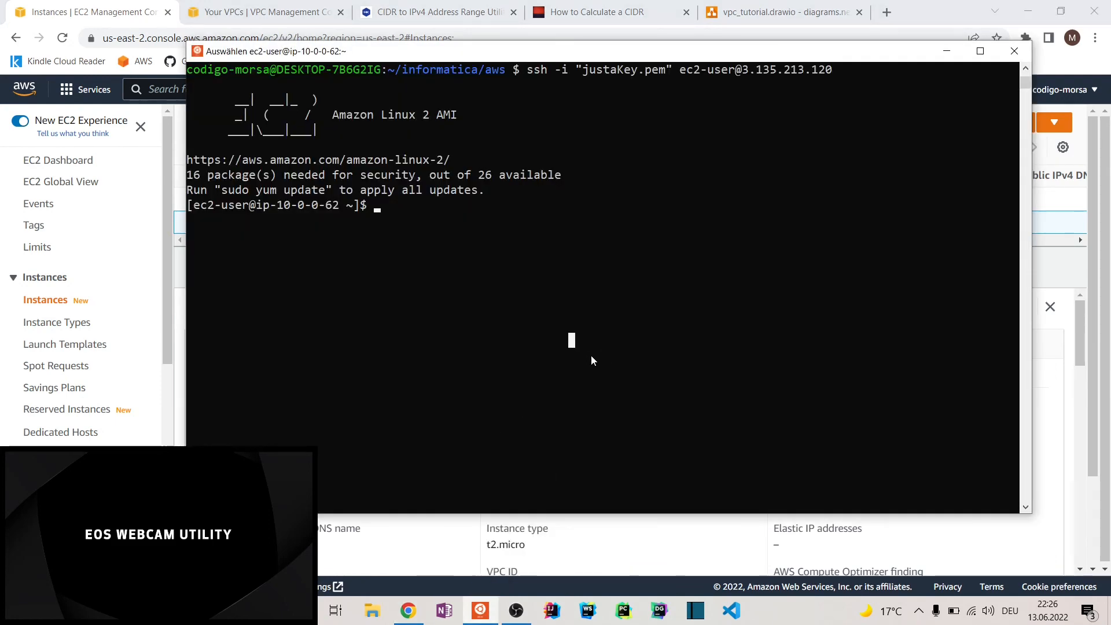
type("ping 10.0.0.94")
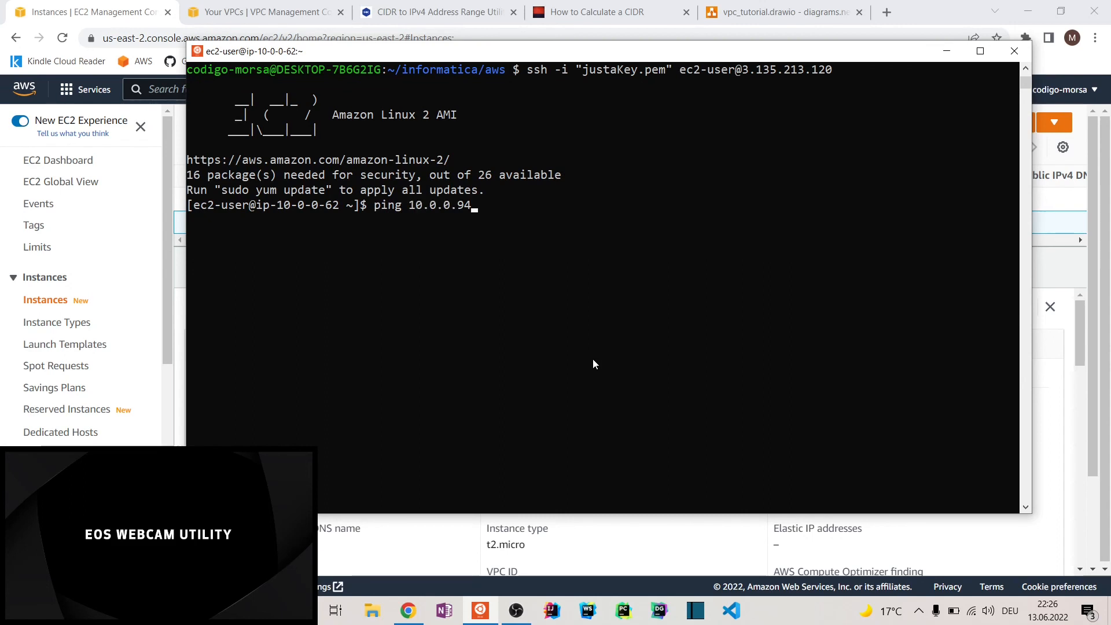
key("Return")
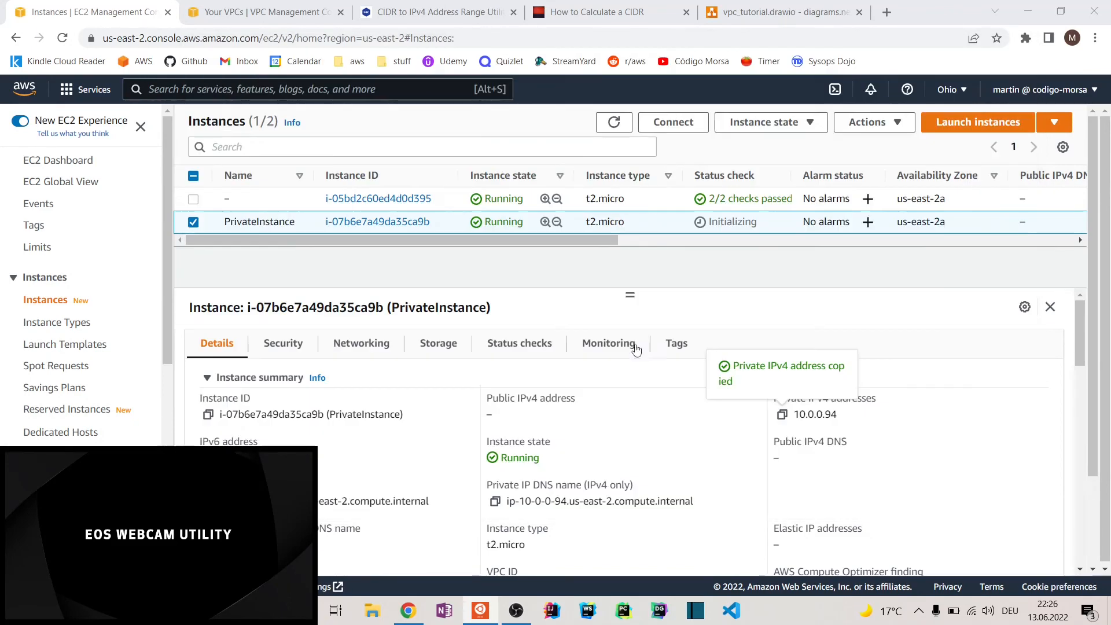
Step: Switch to the vpc_tutorial diagram and examine the connection between the EC2 instances in the public and private subnets
key("alt+Tab")
left_click(718, 5)
left_click(808, 393)
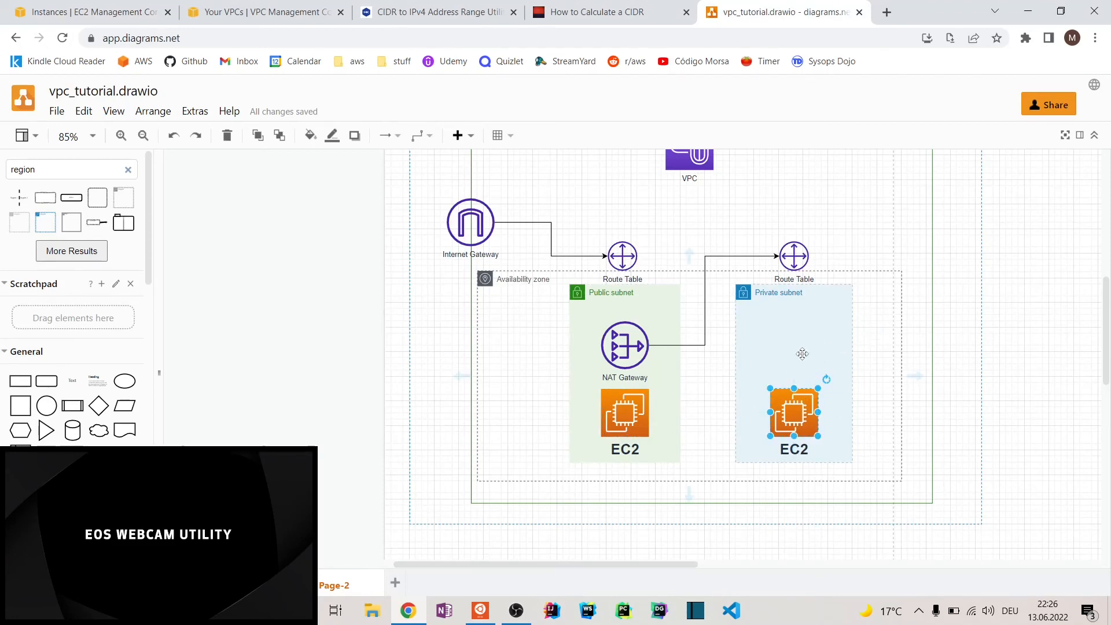
left_click(644, 425)
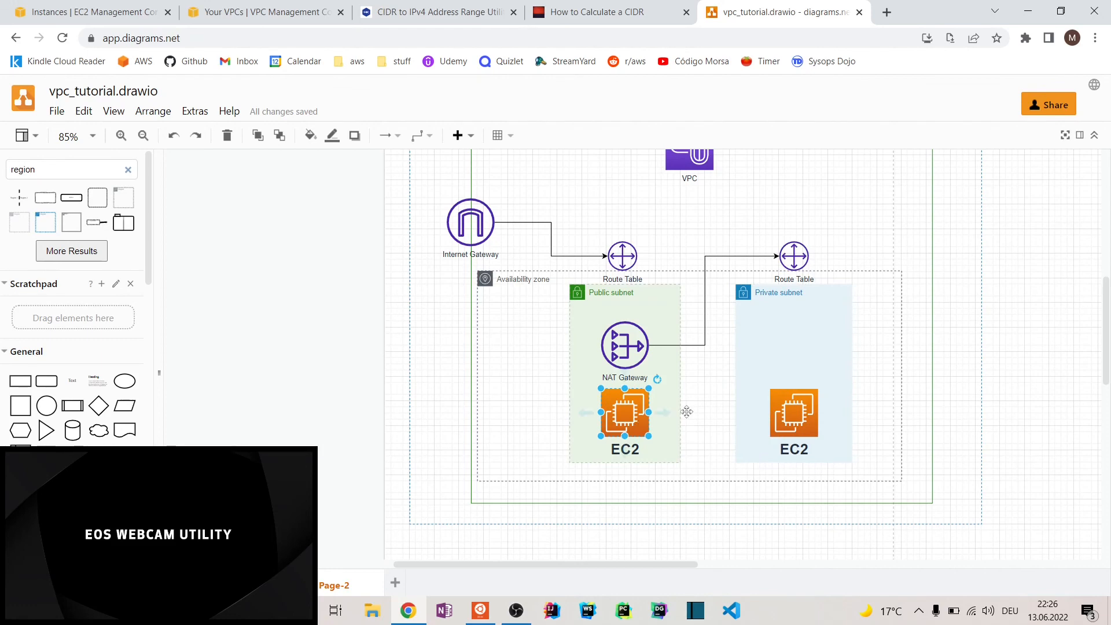
left_click(793, 414)
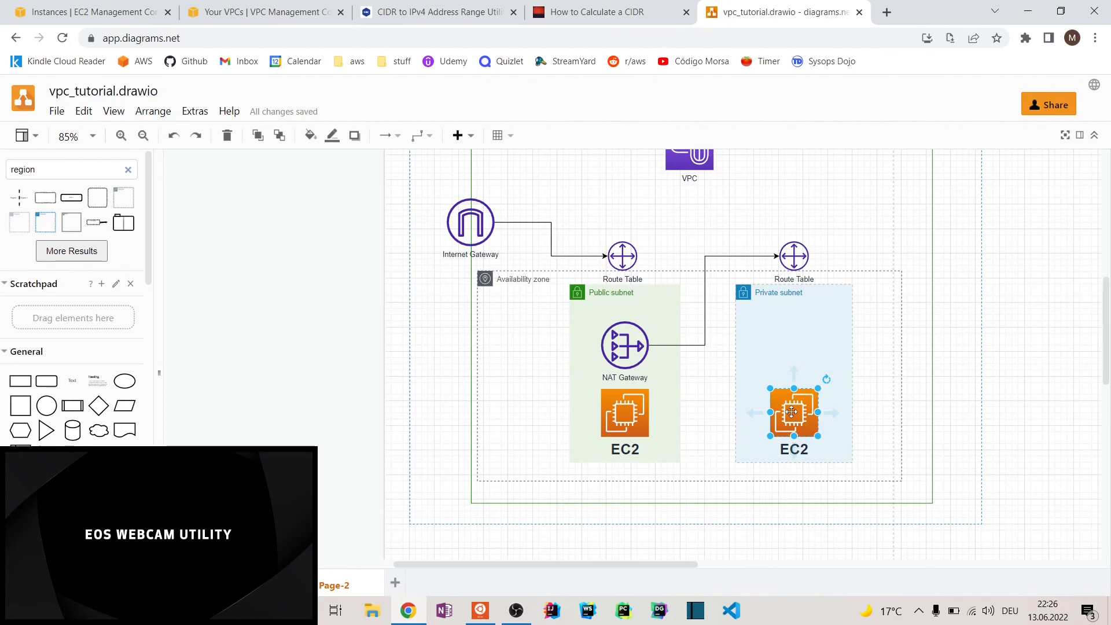
left_click(647, 412)
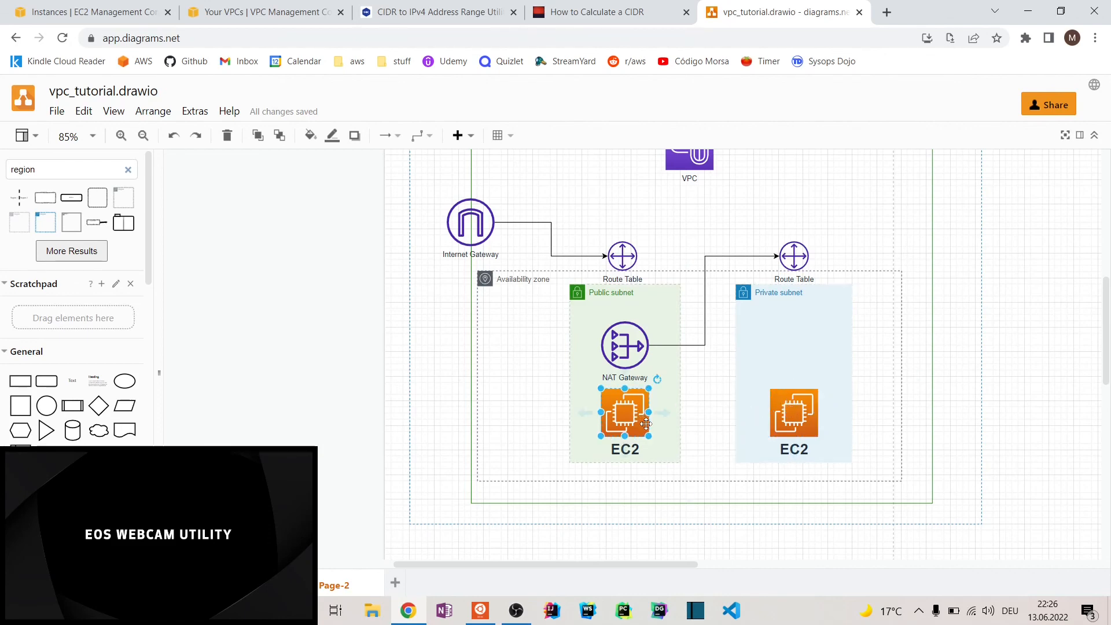